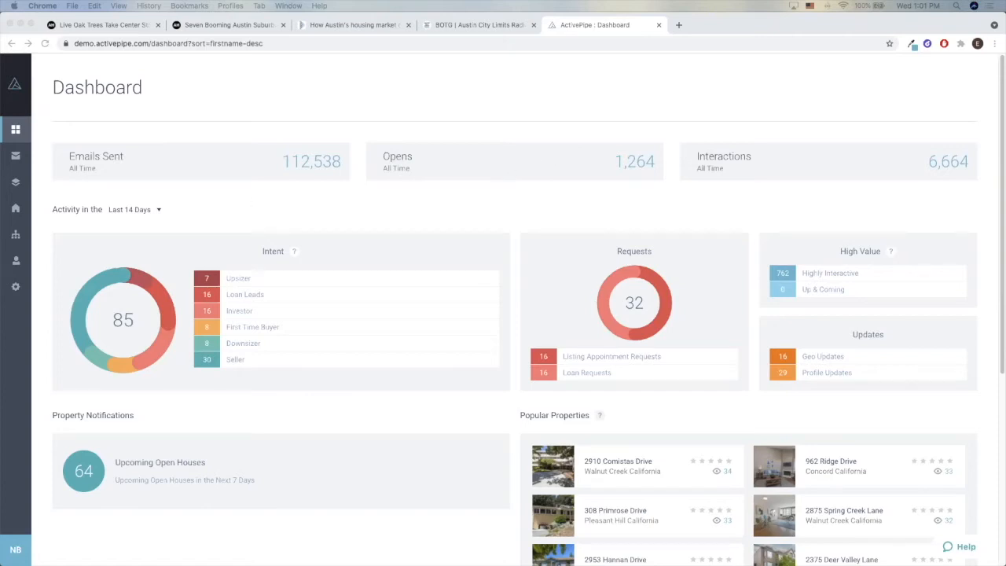
# Create an email from the Newtown Blank Canvas unlocked template and name it Newsletter
pyautogui.click(283, 104)
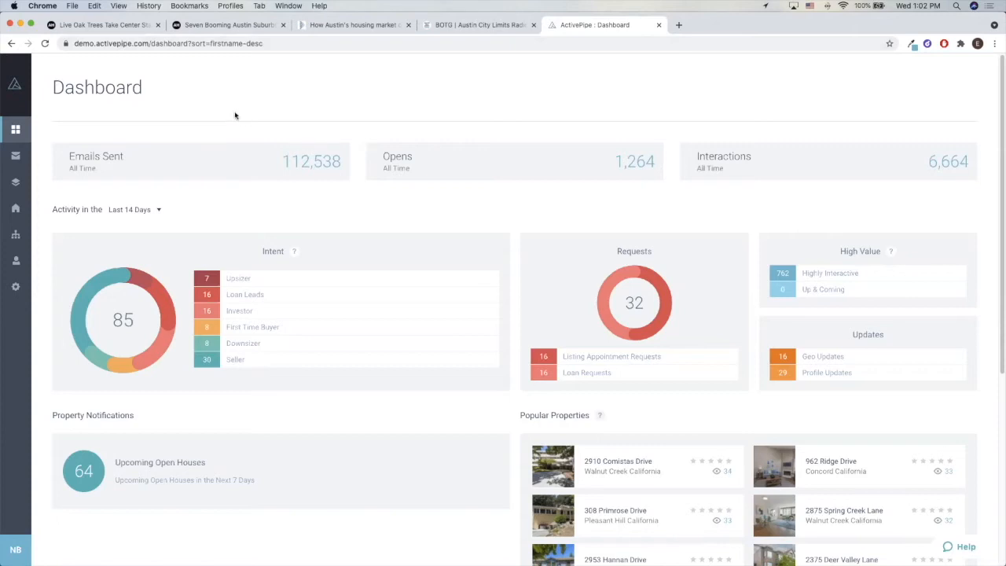
pyautogui.click(17, 157)
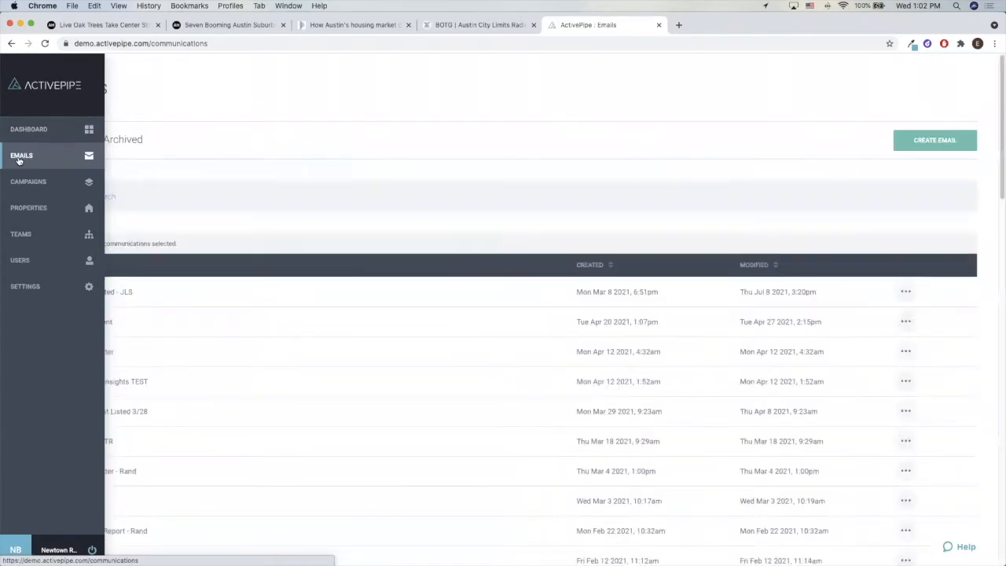
pyautogui.click(935, 142)
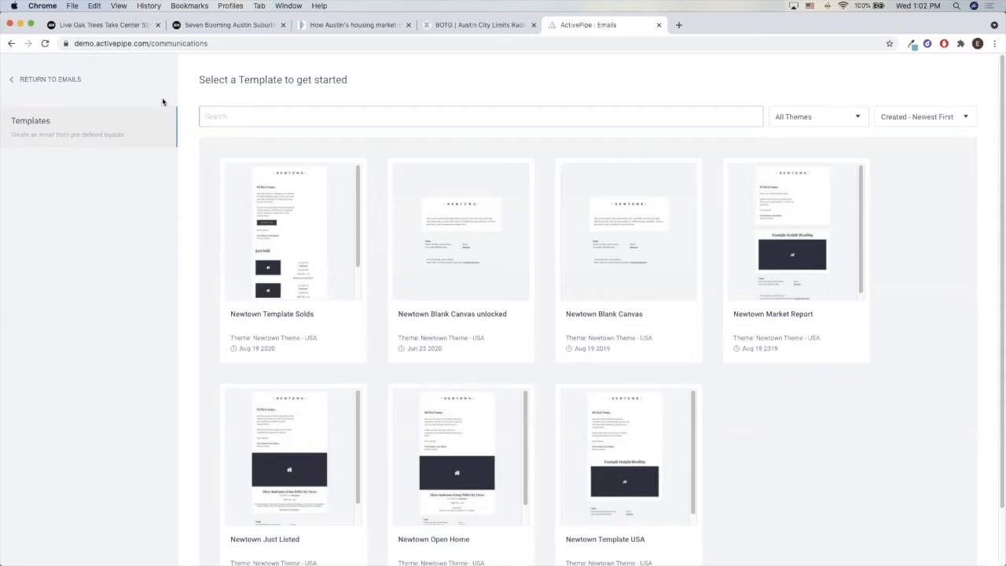
pyautogui.scroll(-2, 380, 140)
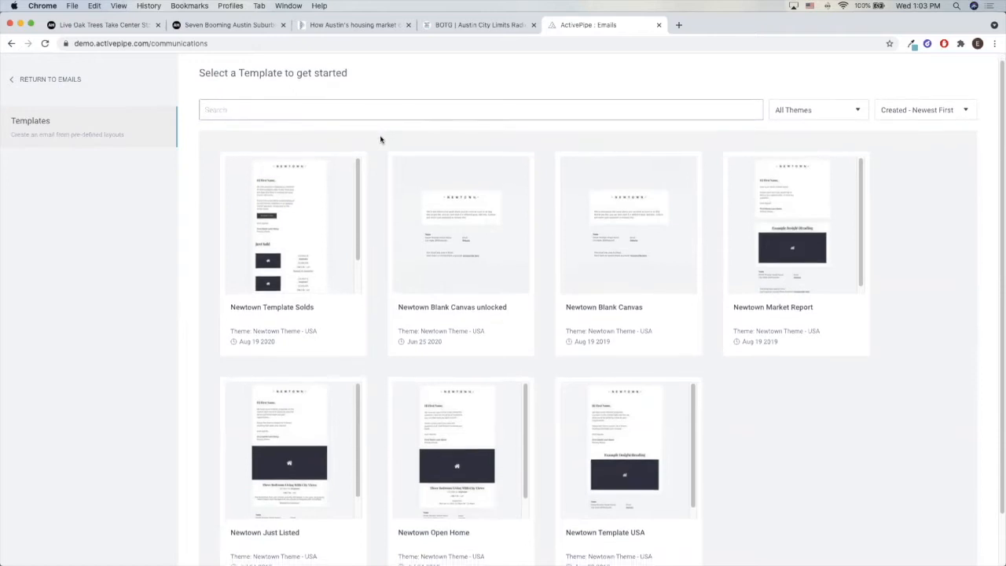
pyautogui.scroll(2, 380, 140)
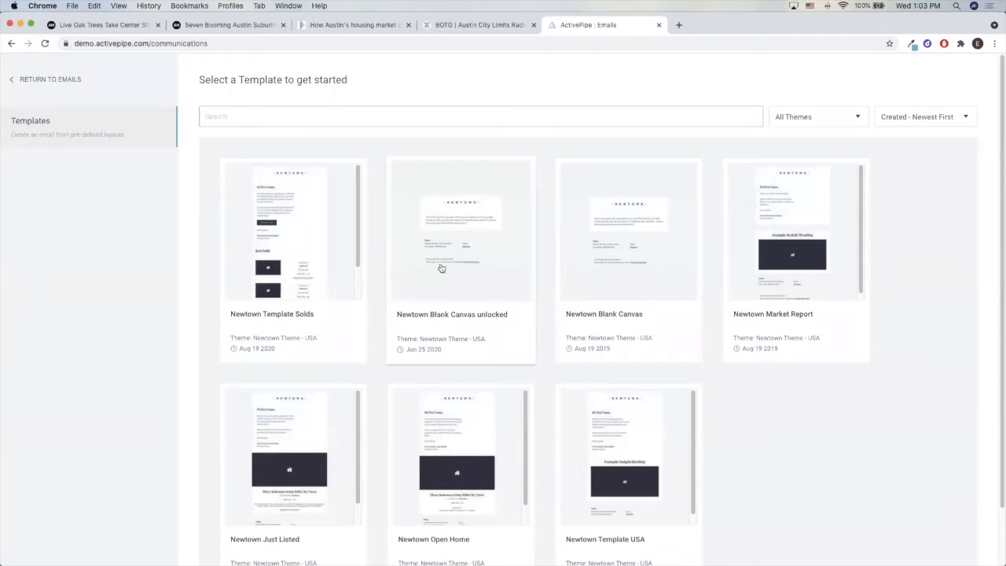
pyautogui.click(441, 268)
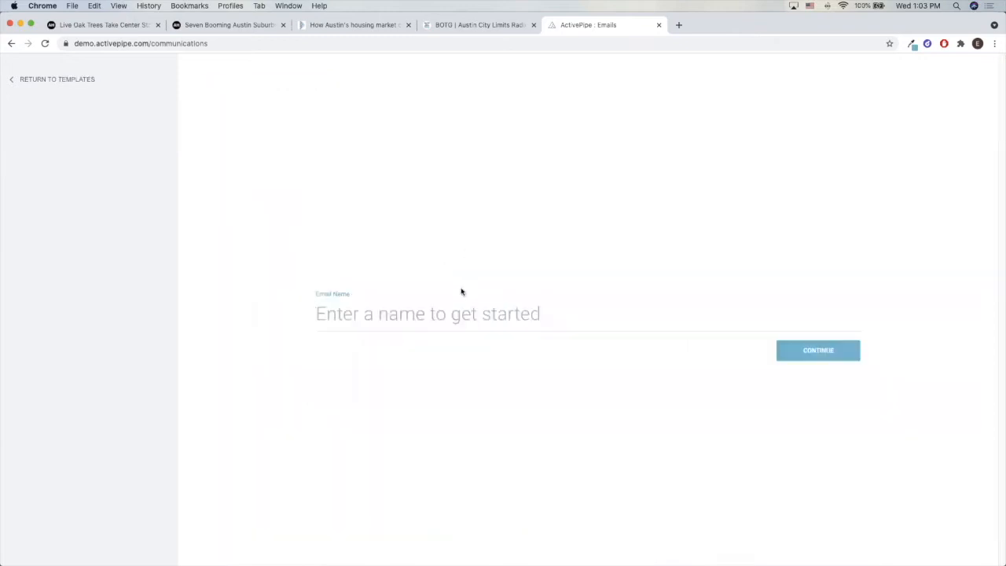
pyautogui.write('Newsletter')
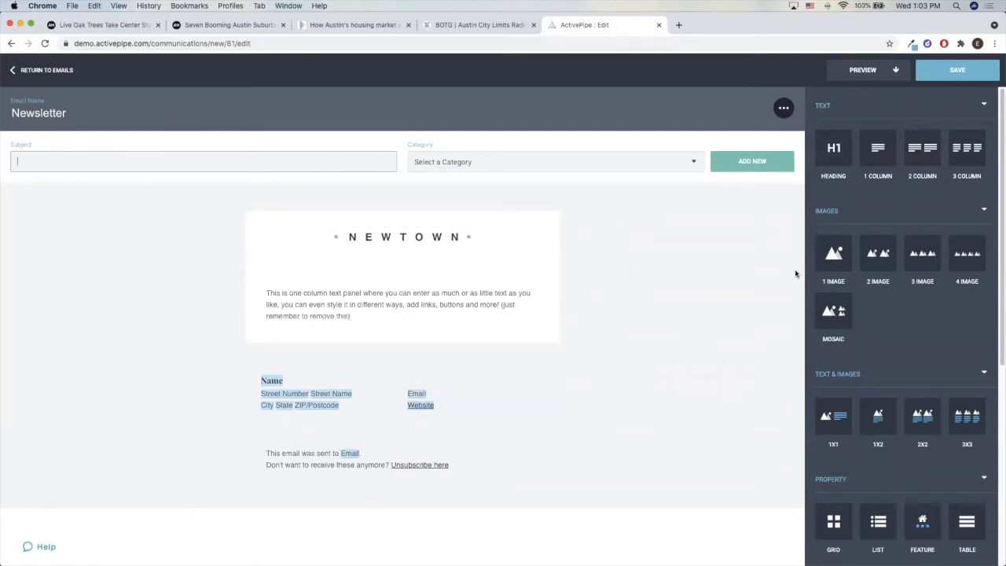
# Insert a single-image block between the Newtown logo and the one-column text panel
pyautogui.moveTo(835, 258); pyautogui.dragTo(664, 282)
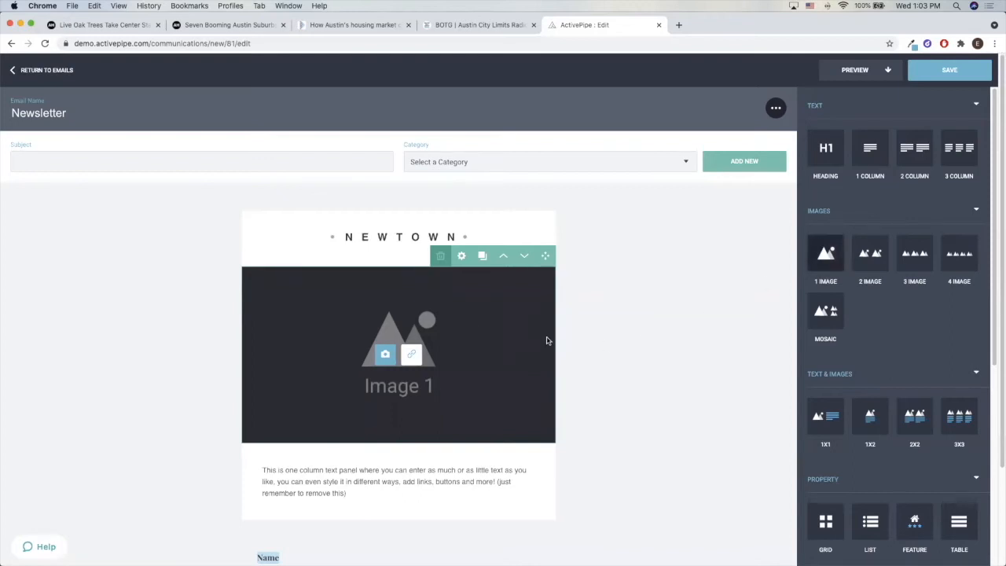
pyautogui.scroll(-3, 461, 318)
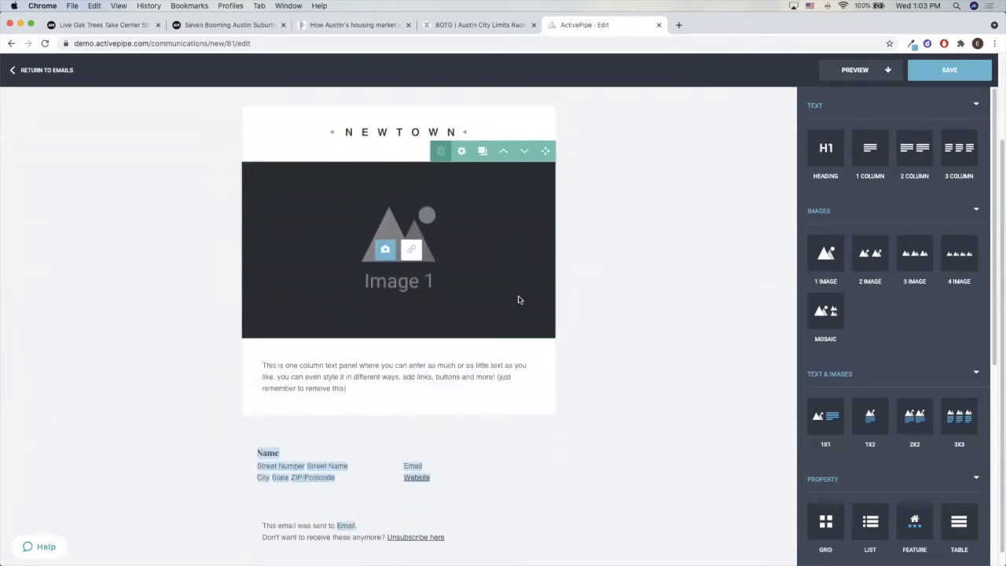
pyautogui.click(359, 381)
pyautogui.moveTo(352, 388); pyautogui.dragTo(273, 366)
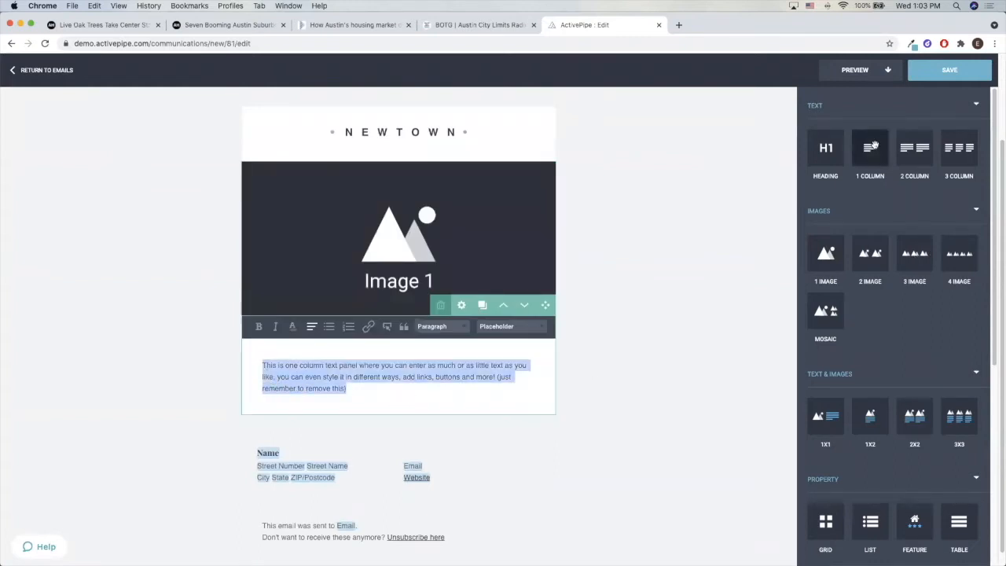
pyautogui.click(417, 391)
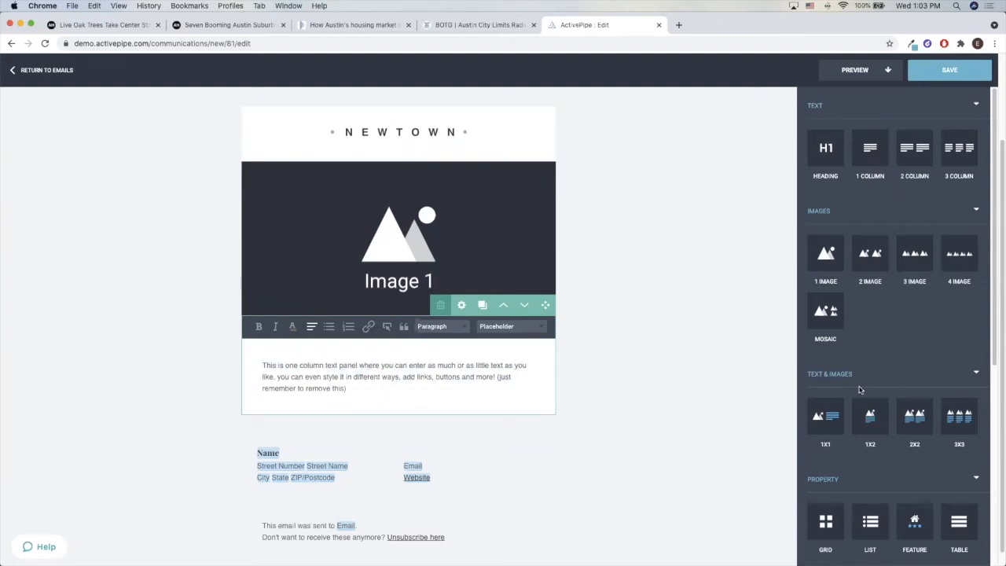
# Add a SmartFeed list block for articles directly below the one-column text panel
pyautogui.scroll(-5, 874, 341)
pyautogui.scroll(-5, 874, 340)
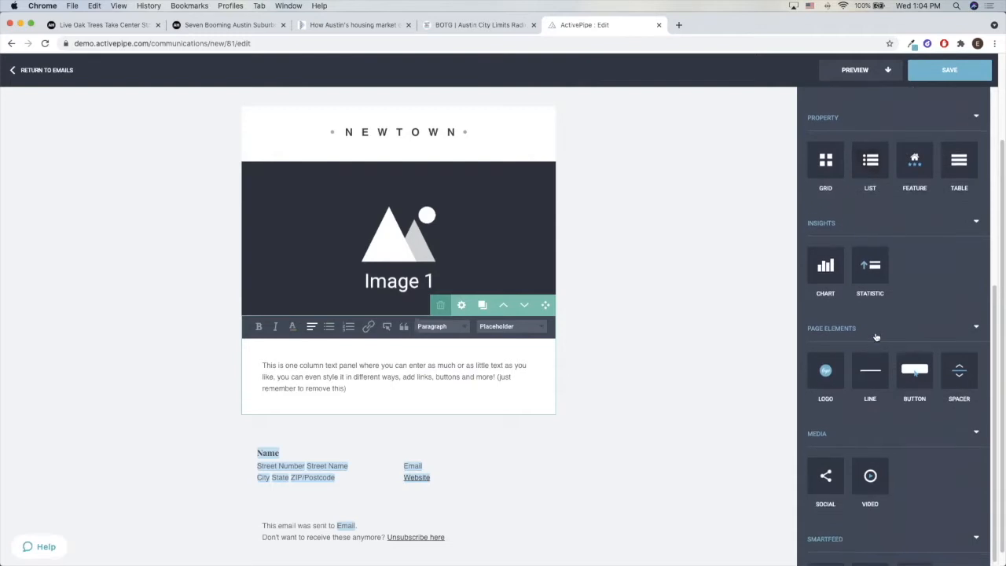
pyautogui.scroll(-2, 876, 337)
pyautogui.moveTo(909, 515); pyautogui.dragTo(641, 418)
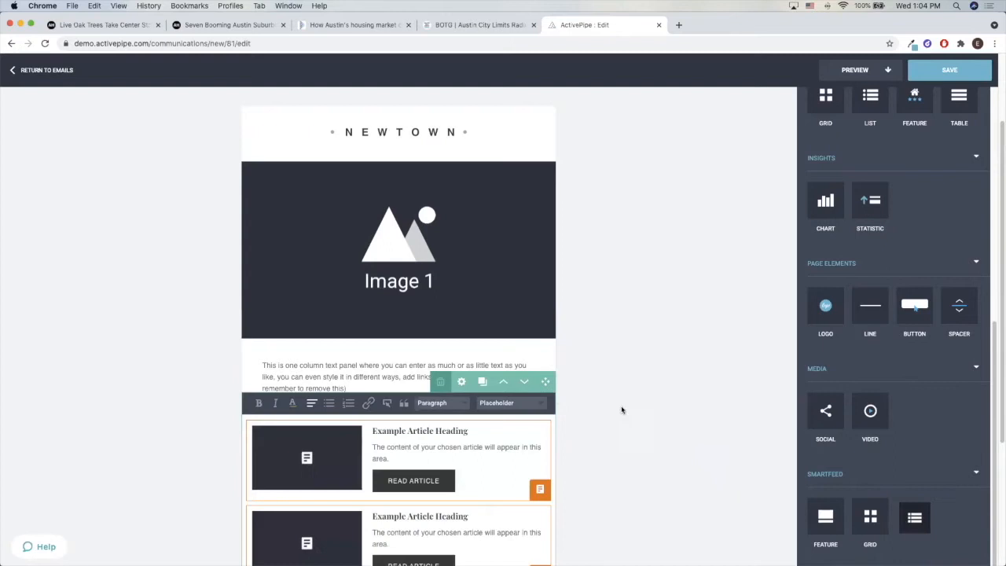
# Add a 1x1 text and image block directly below the two example articles
pyautogui.scroll(2, 904, 279)
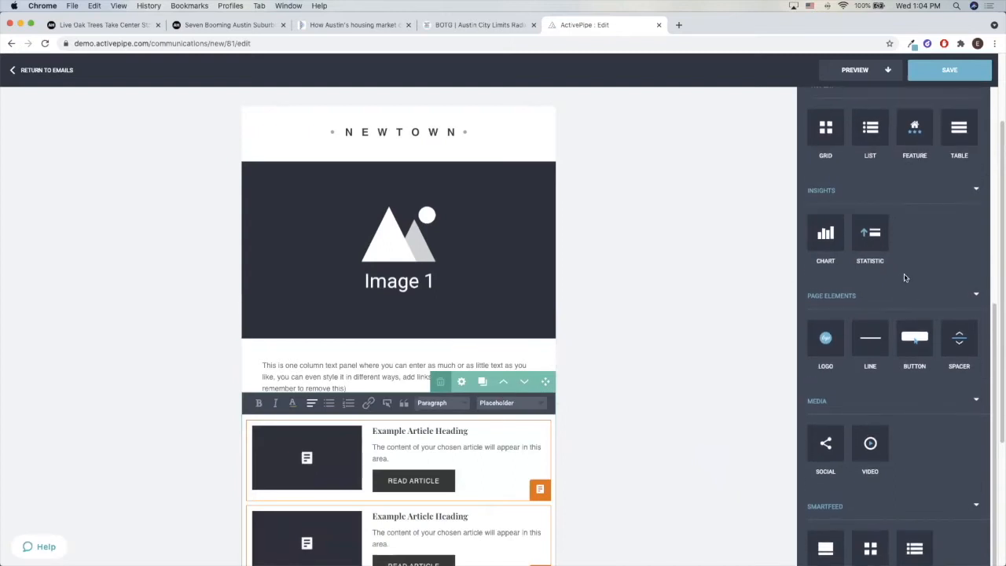
pyautogui.scroll(4, 904, 278)
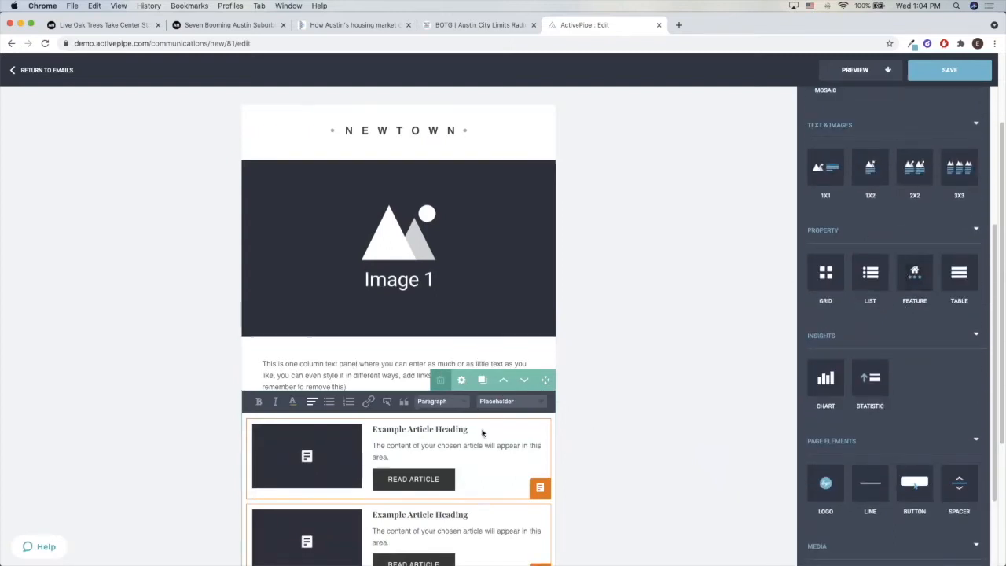
pyautogui.scroll(-3, 482, 432)
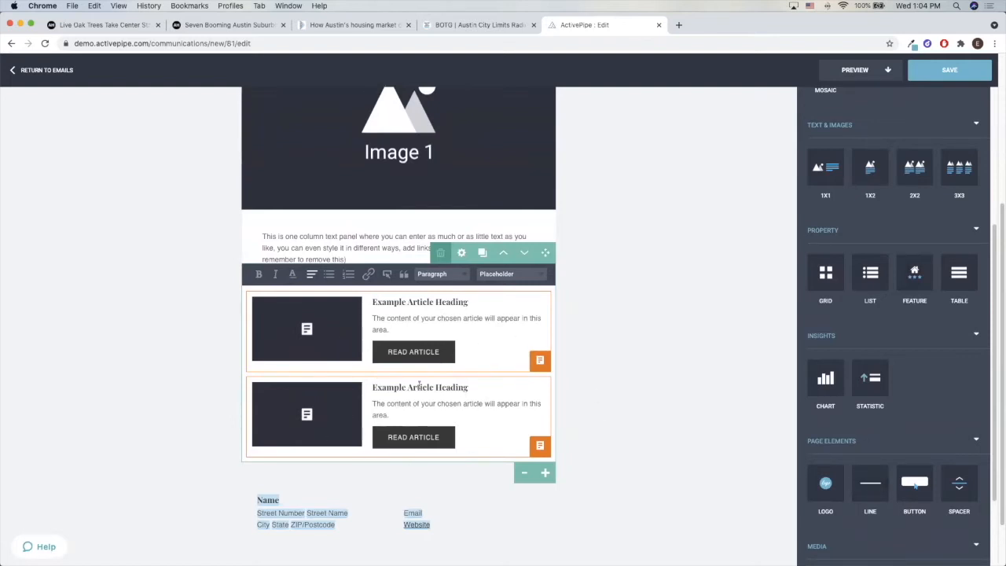
pyautogui.moveTo(831, 168); pyautogui.dragTo(611, 460)
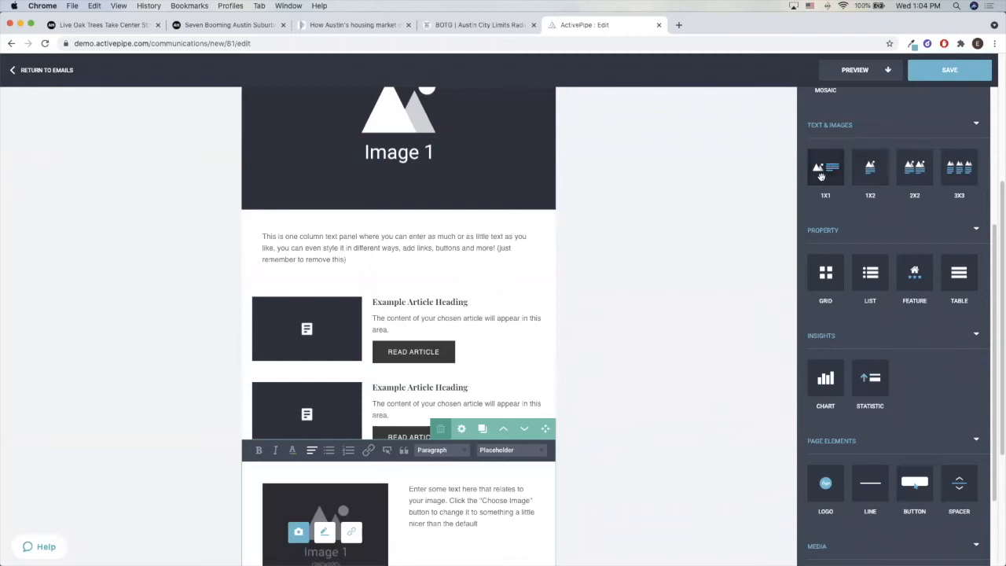
pyautogui.click(671, 398)
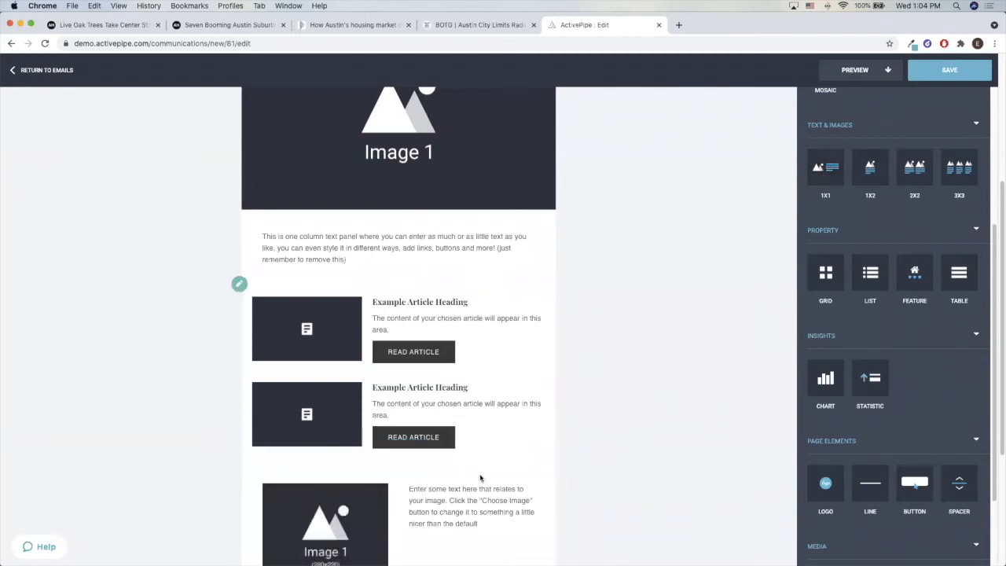
# Add an Insights statistic block below the 1x1 text and image block
pyautogui.scroll(-2, 515, 434)
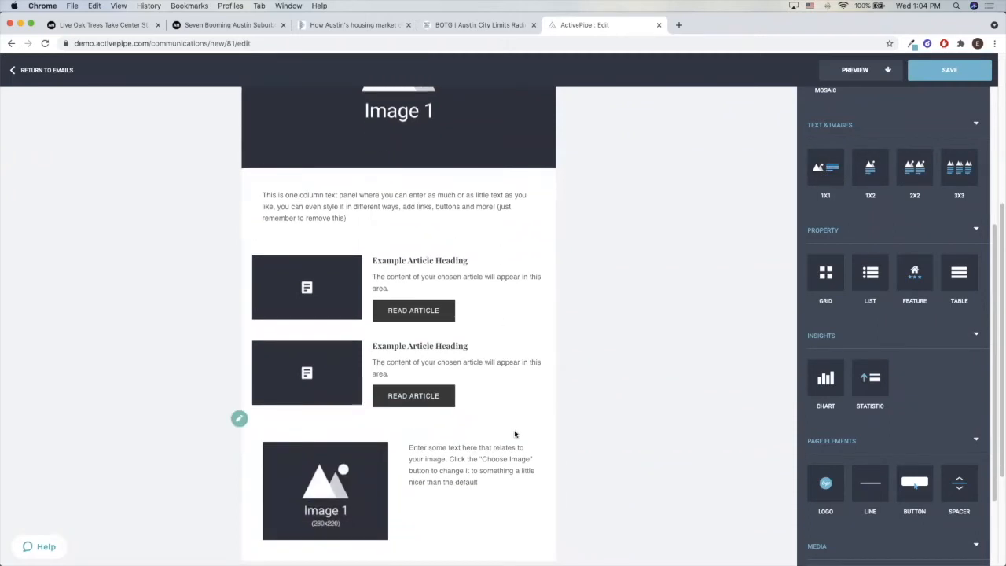
pyautogui.scroll(-5, 515, 433)
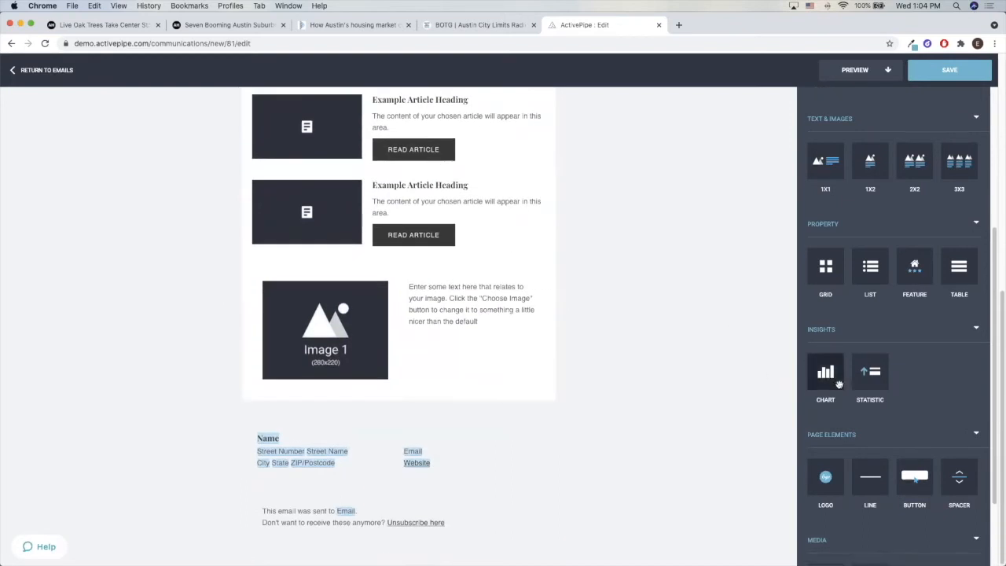
pyautogui.scroll(-3, 839, 383)
pyautogui.moveTo(864, 281); pyautogui.dragTo(542, 405)
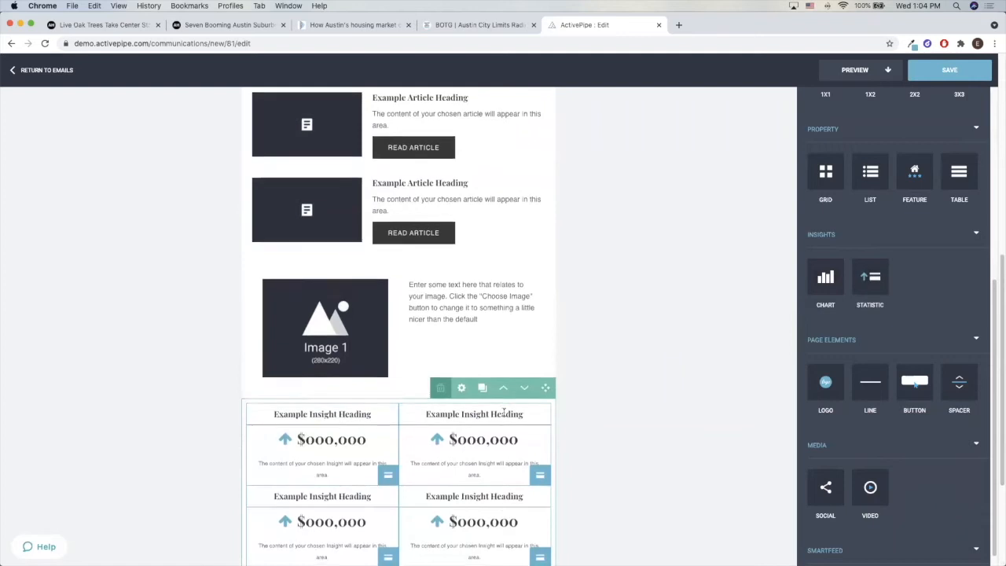
pyautogui.scroll(-3, 504, 411)
# Add a Property feature block below the insight statistics
pyautogui.scroll(1, 903, 265)
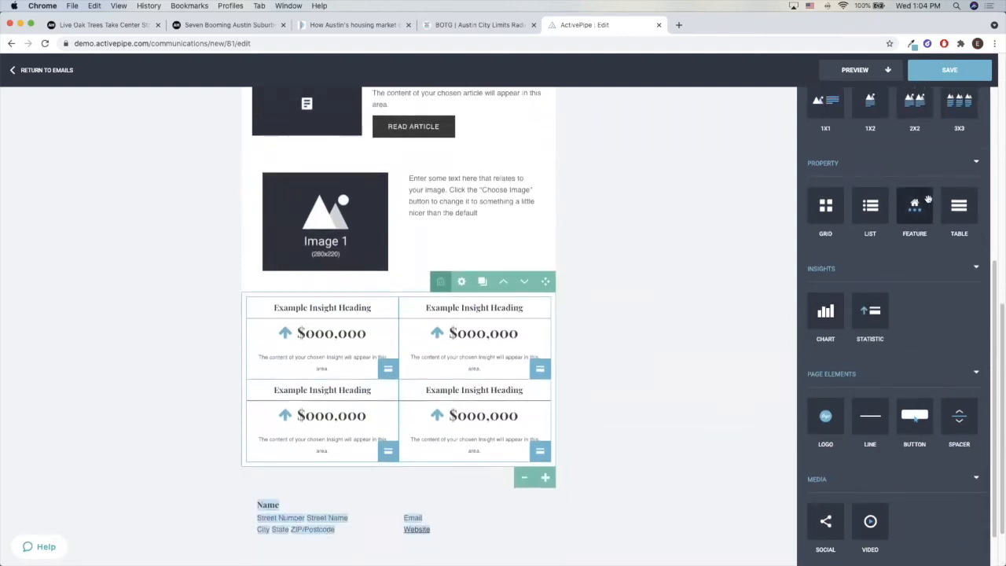
pyautogui.moveTo(928, 200); pyautogui.dragTo(618, 465)
pyautogui.scroll(-5, 528, 338)
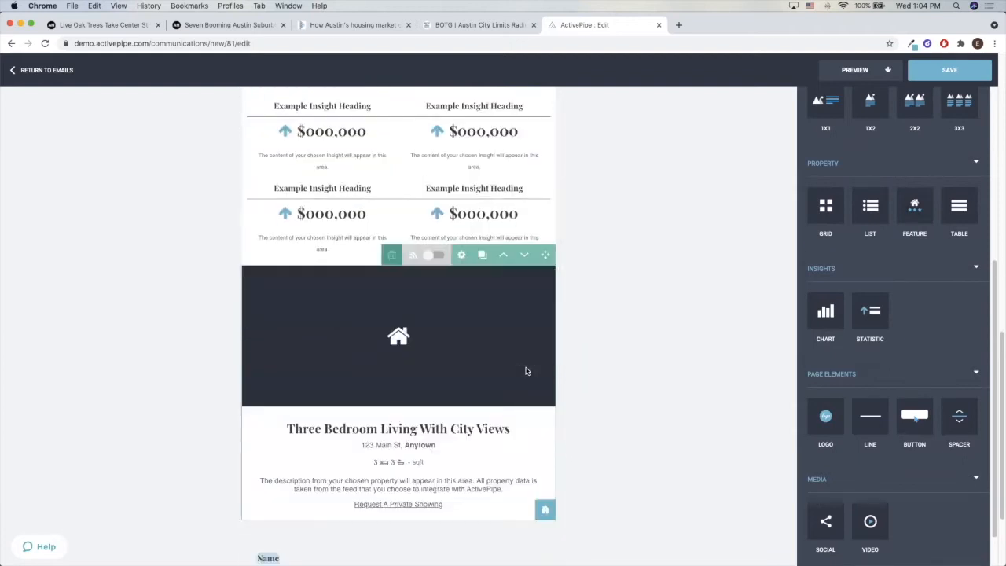
# Review the newsletter layout from the image and intro text through the articles, insight statistics and featured property
pyautogui.scroll(1, 607, 304)
pyautogui.scroll(15, 607, 305)
pyautogui.scroll(-15, 607, 305)
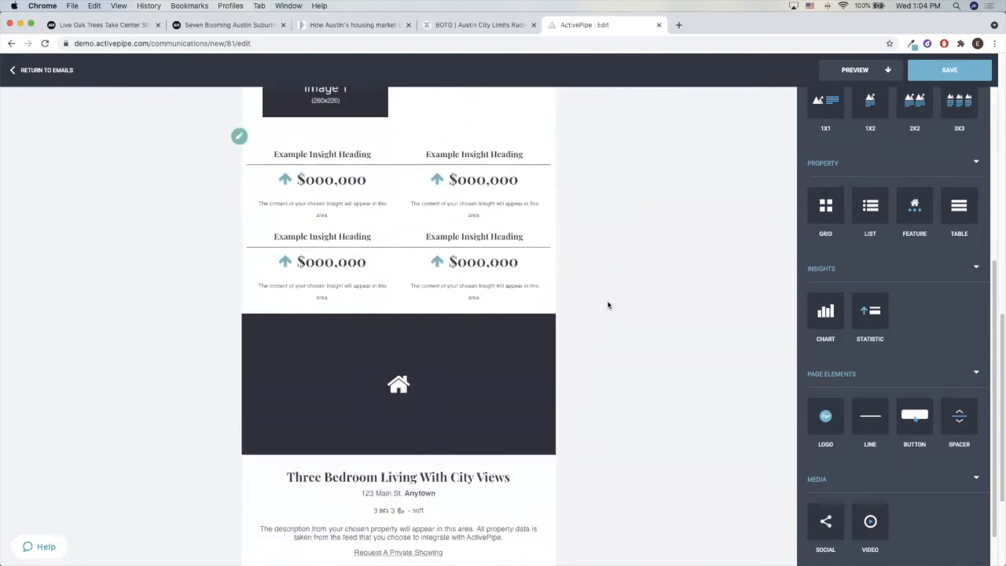
pyautogui.scroll(10, 607, 305)
pyautogui.scroll(-3, 606, 303)
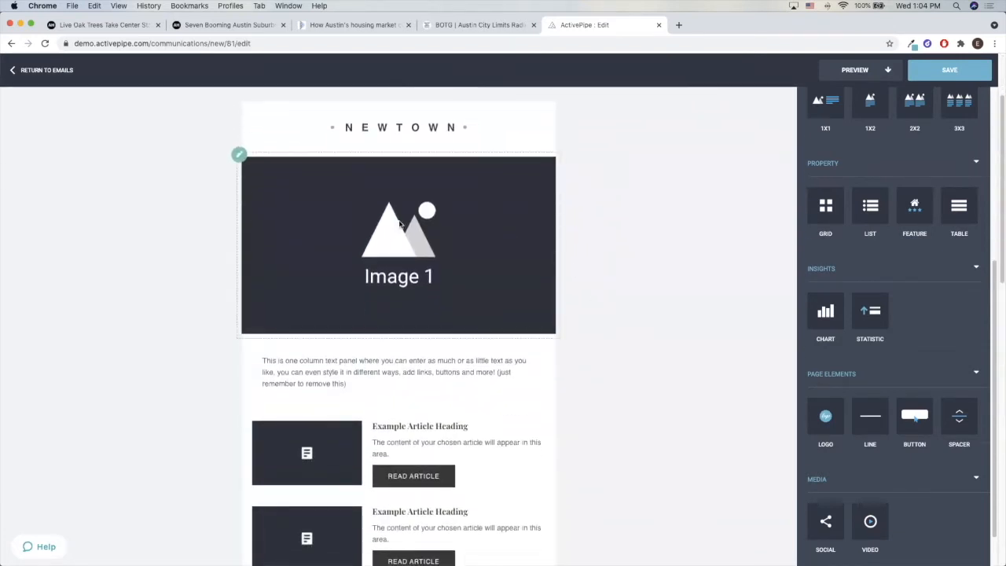
pyautogui.click(366, 373)
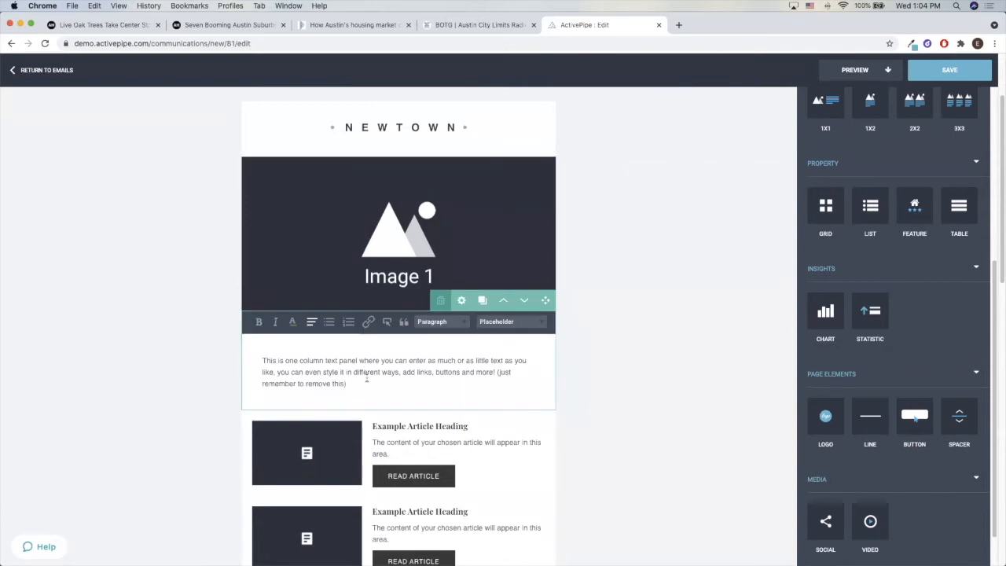
pyautogui.scroll(-5, 366, 378)
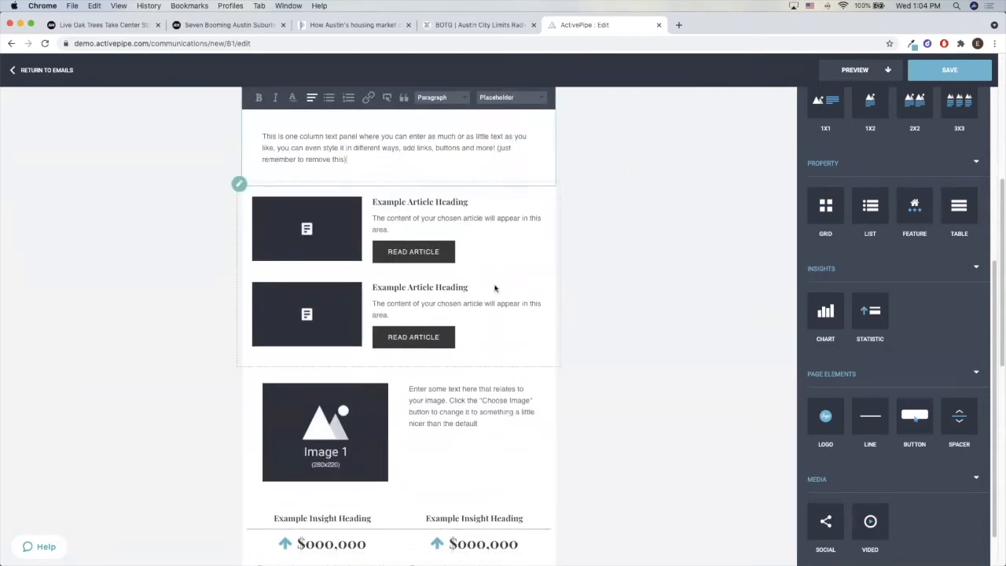
pyautogui.scroll(-6, 489, 314)
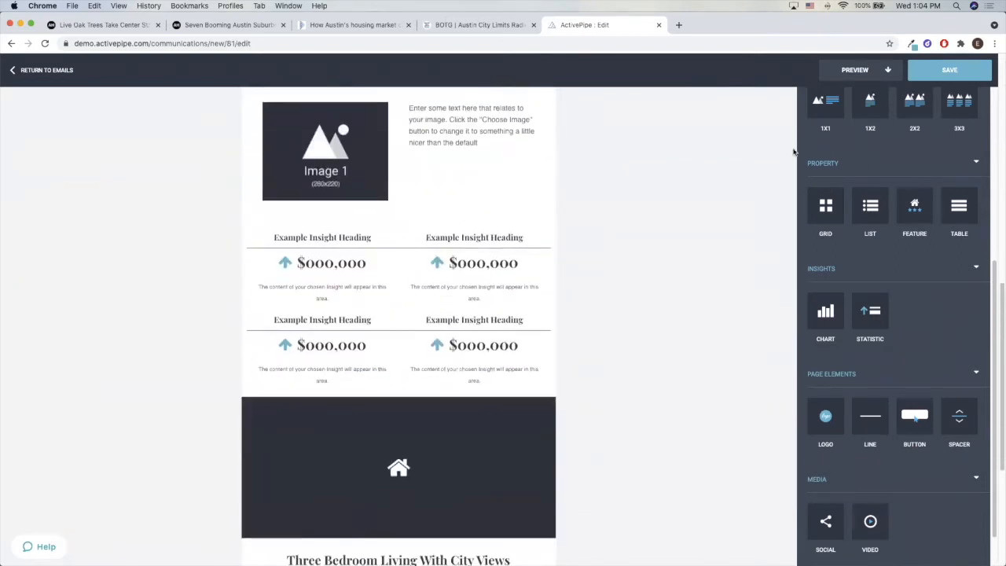
pyautogui.scroll(1, 848, 188)
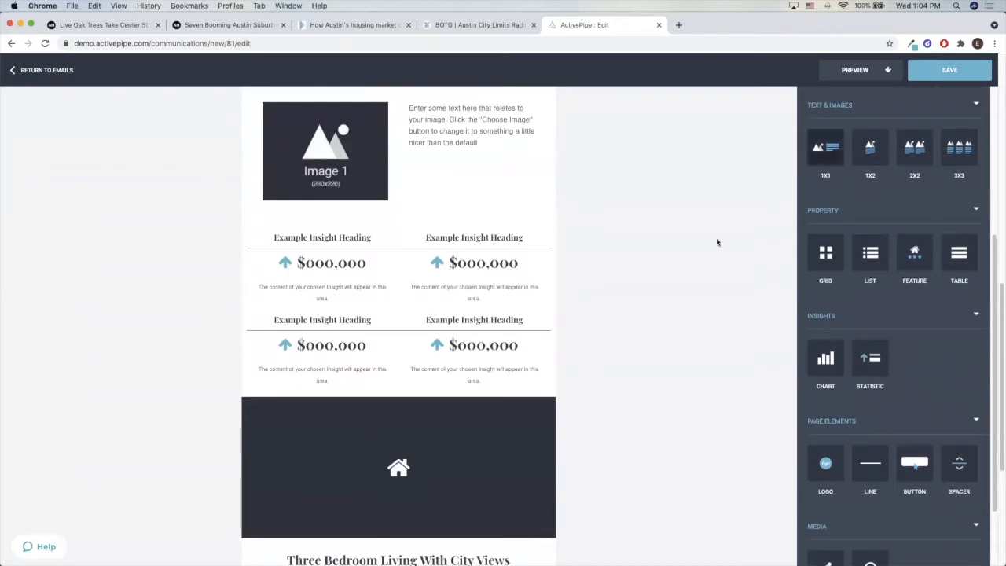
pyautogui.click(469, 307)
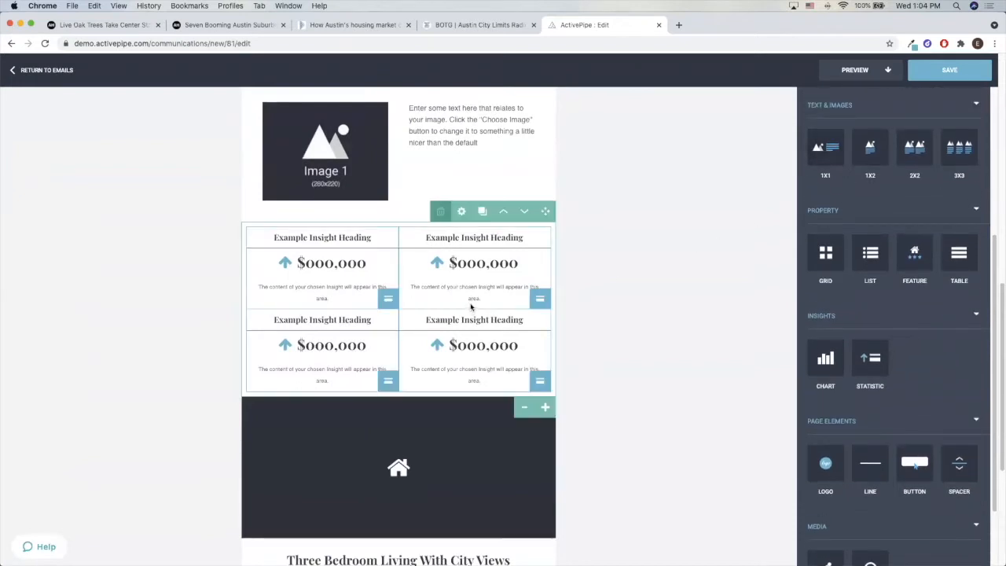
pyautogui.click(467, 501)
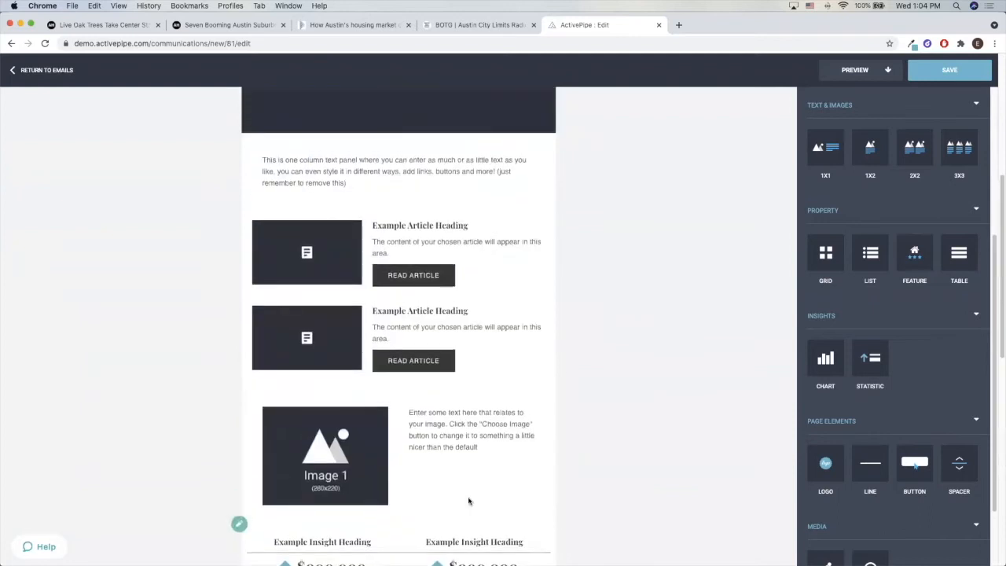
pyautogui.scroll(5, 466, 501)
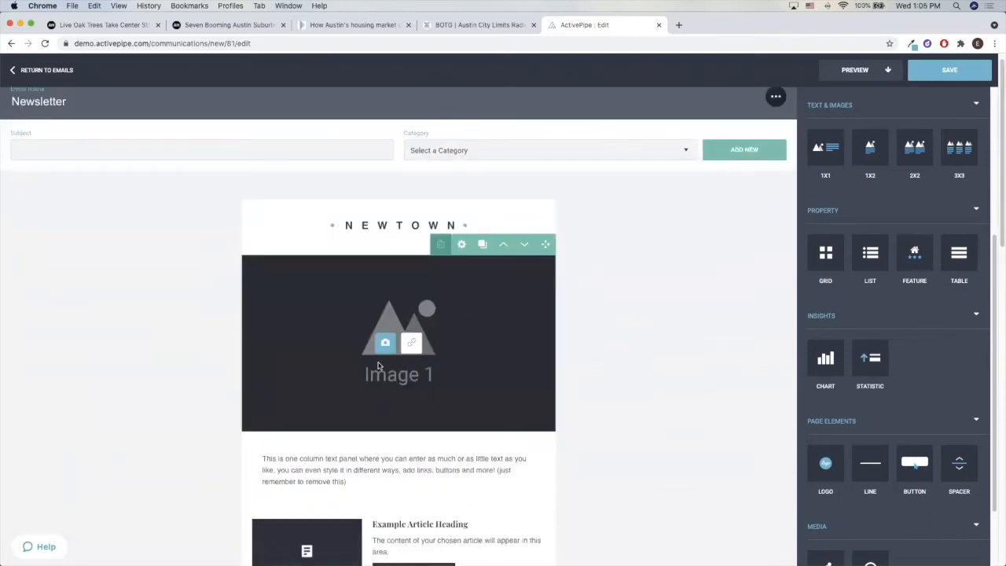
pyautogui.click(383, 348)
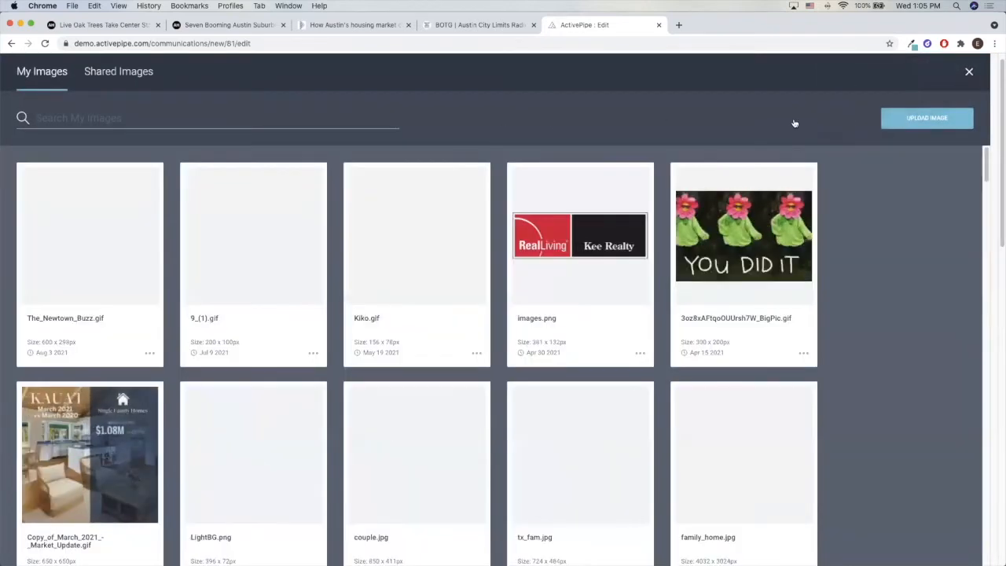
pyautogui.click(891, 118)
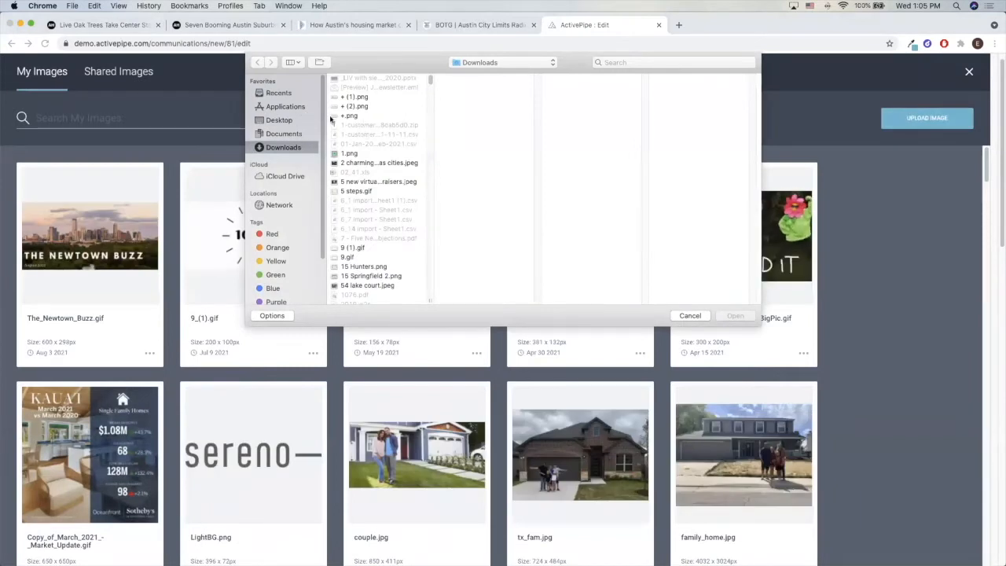
pyautogui.press('Escape')
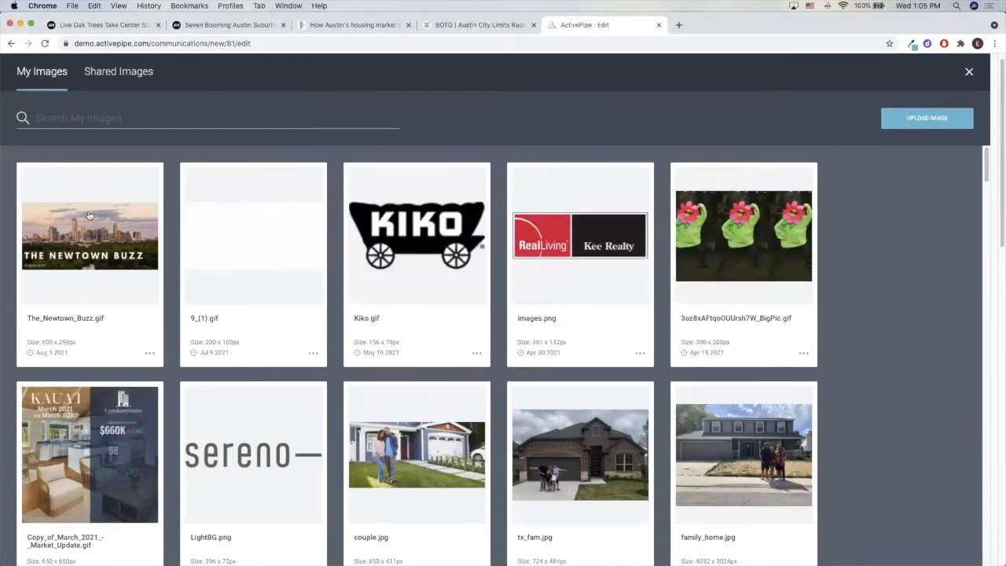
pyautogui.click(968, 73)
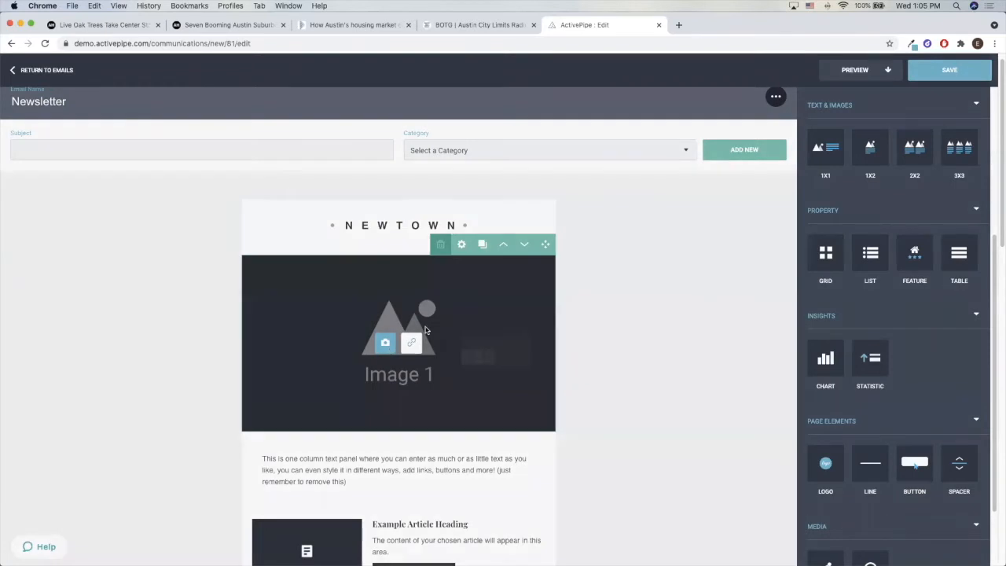
# Replace the header placeholder image with The_Newtown_Buzz.gif from the saved images
pyautogui.click(385, 341)
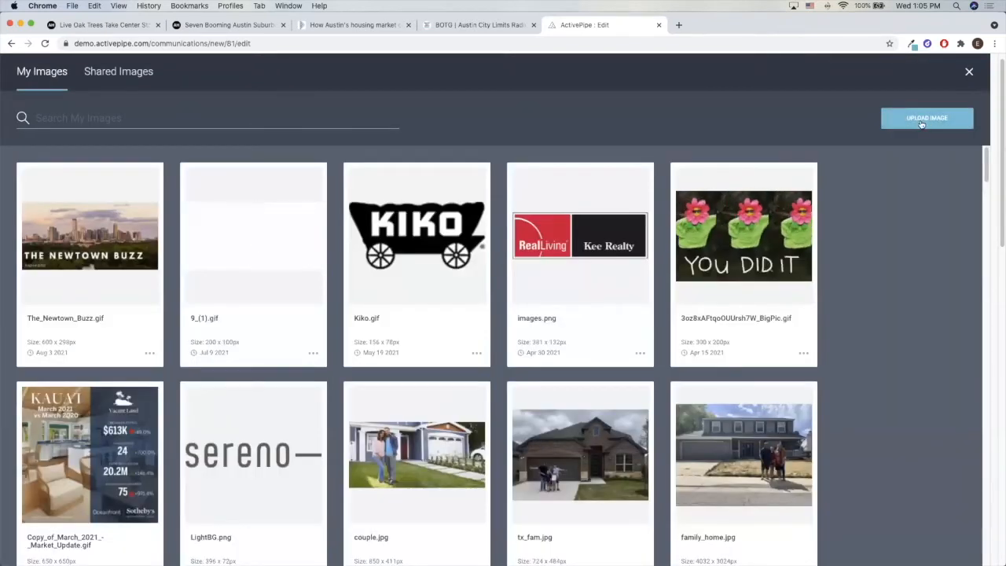
pyautogui.click(921, 121)
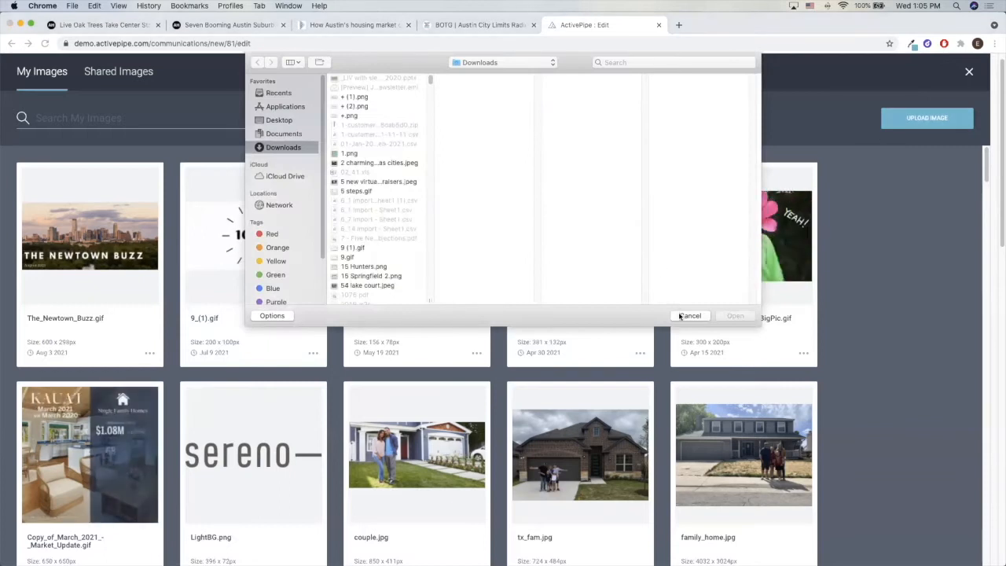
pyautogui.click(689, 315)
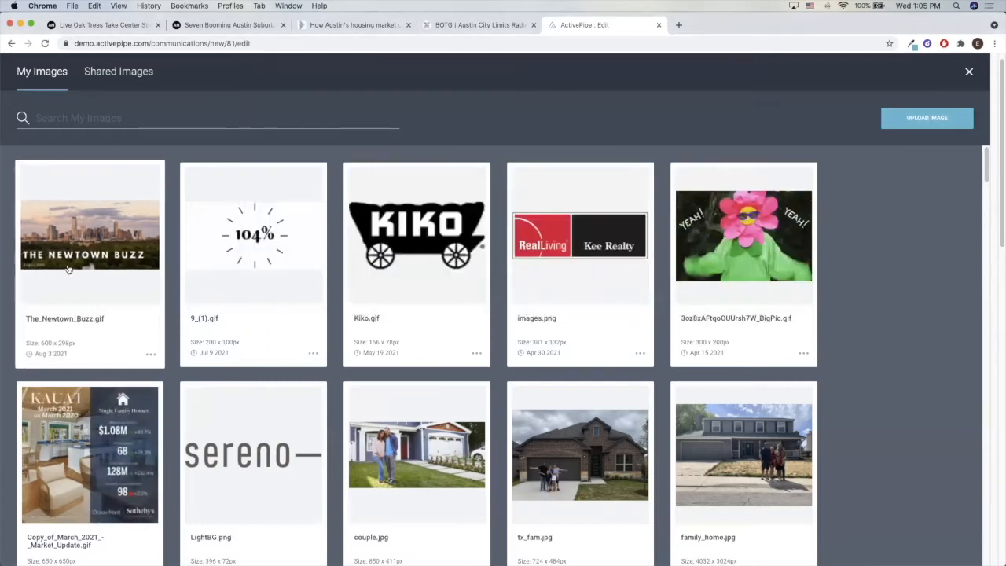
pyautogui.click(99, 287)
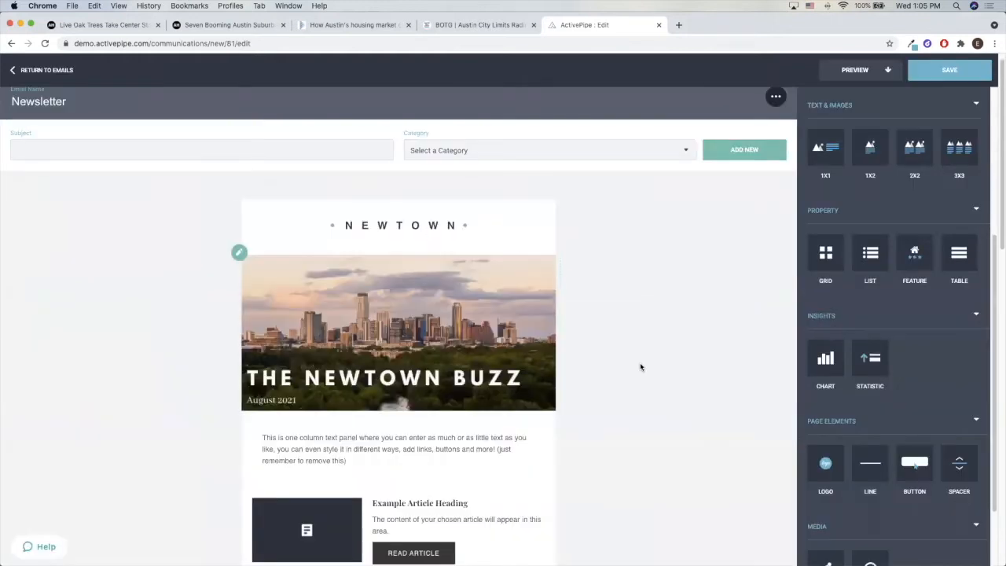
# Replace the one-column placeholder text below the header image with "Austin temperatures sure aren't cooling off and neither is the market."
pyautogui.scroll(-1, 640, 365)
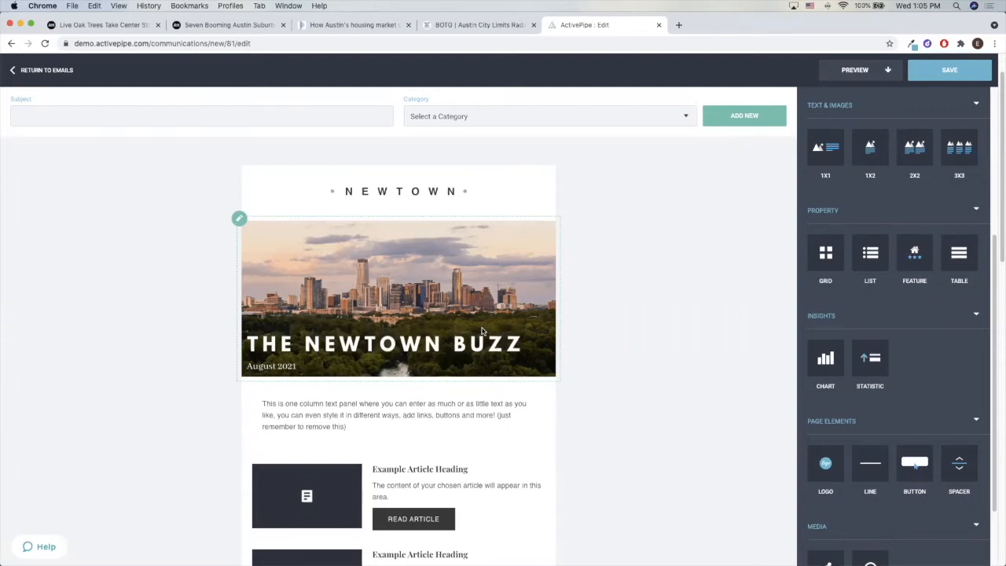
pyautogui.scroll(-1, 485, 318)
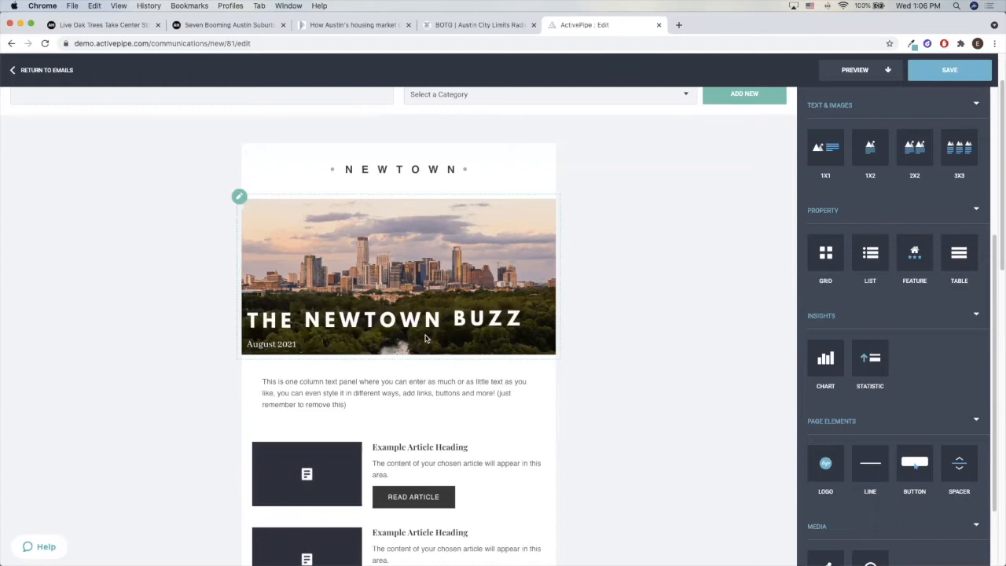
pyautogui.scroll(-2, 424, 291)
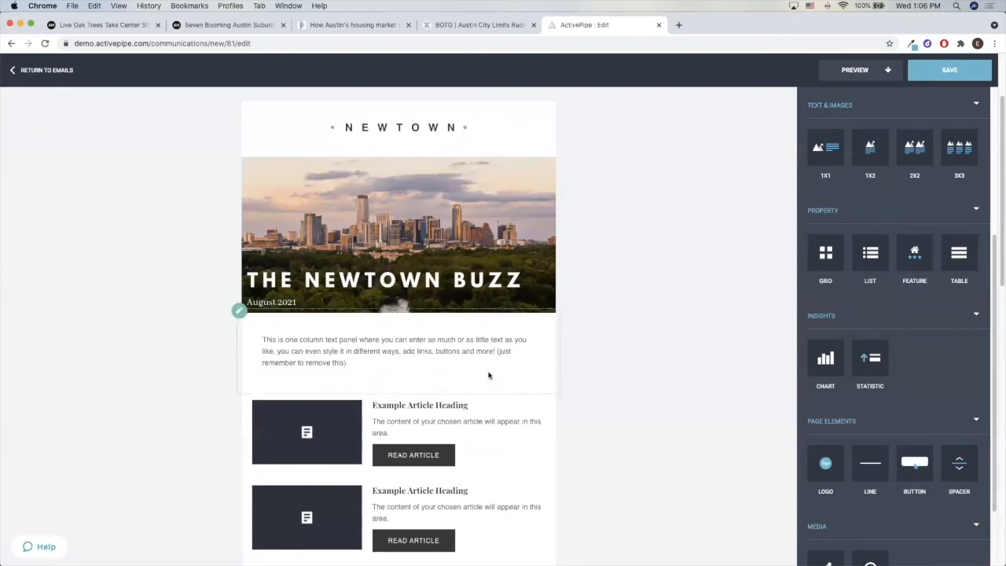
pyautogui.click(346, 364)
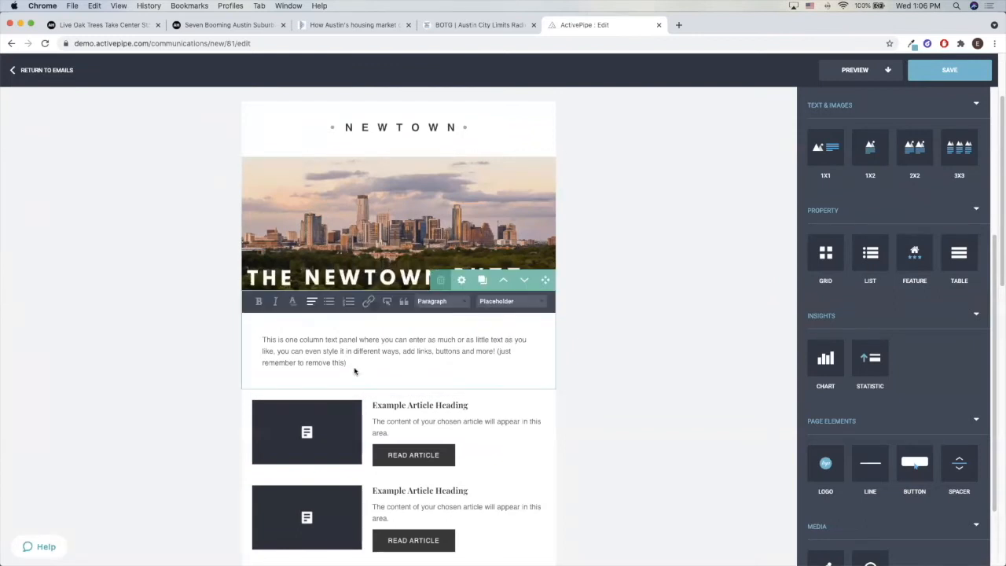
pyautogui.moveTo(350, 364); pyautogui.dragTo(256, 341)
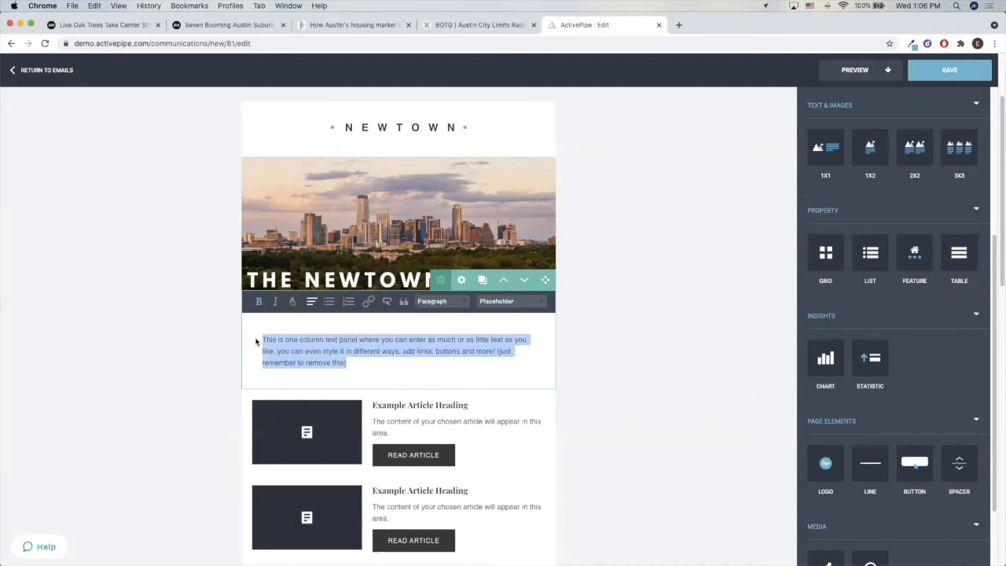
pyautogui.click(568, 367)
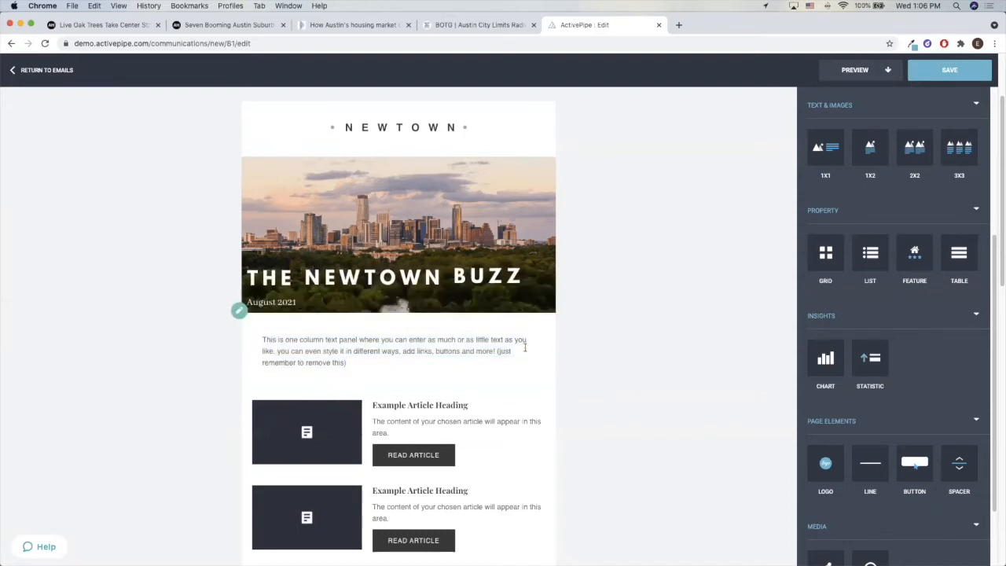
pyautogui.click(355, 359)
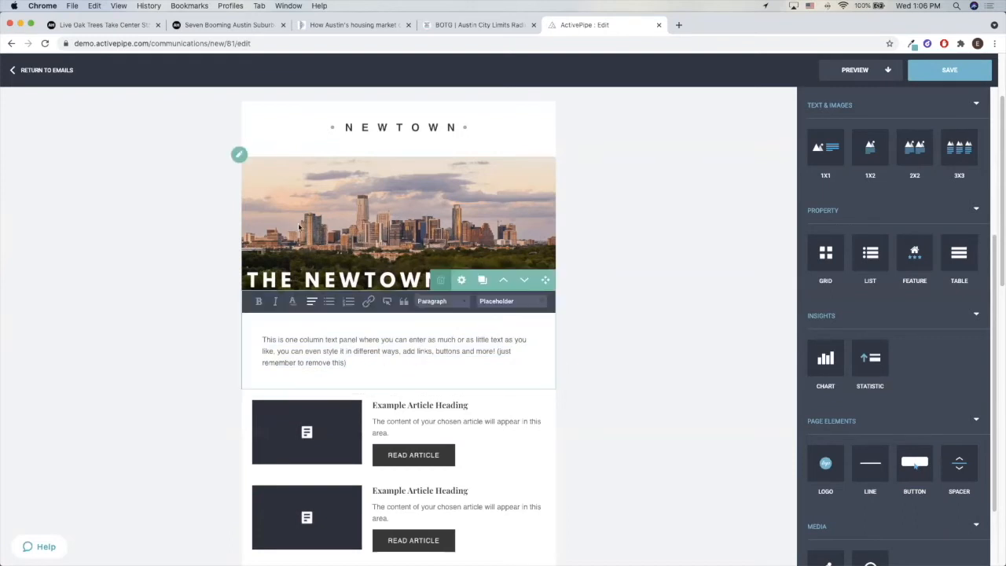
pyautogui.tripleClick(349, 357)
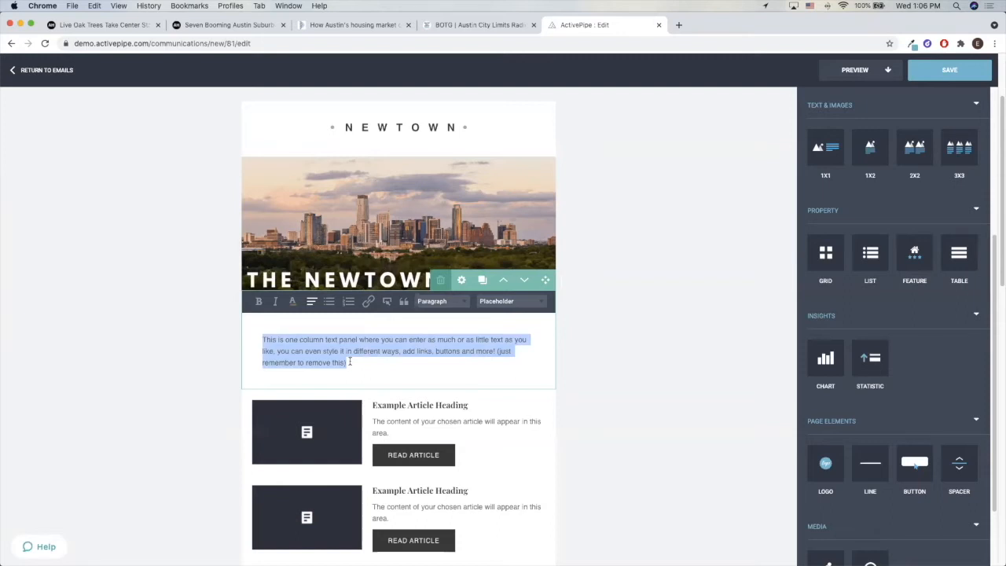
pyautogui.write('Austin temper')
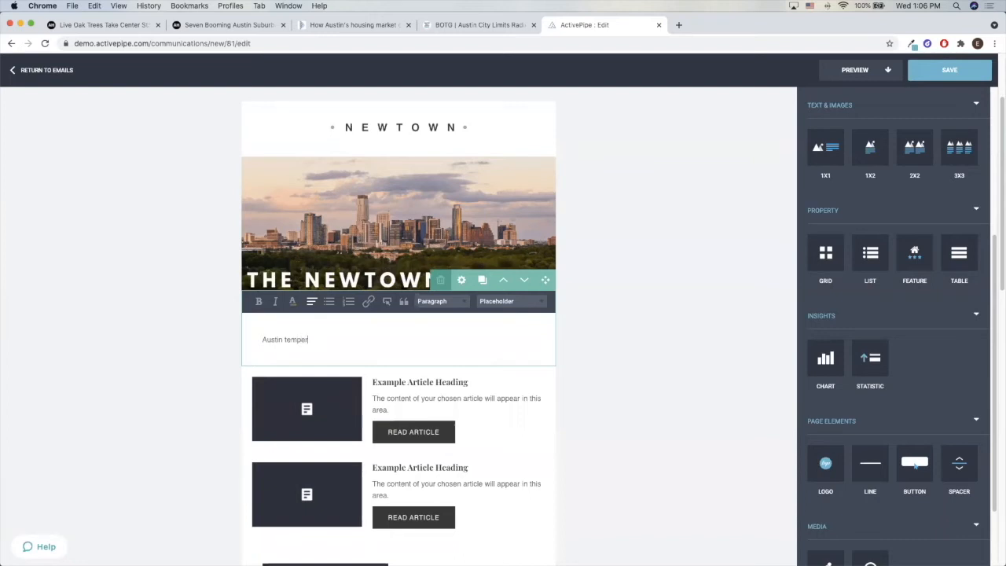
pyautogui.write("atures sure aren't cooling off and ne")
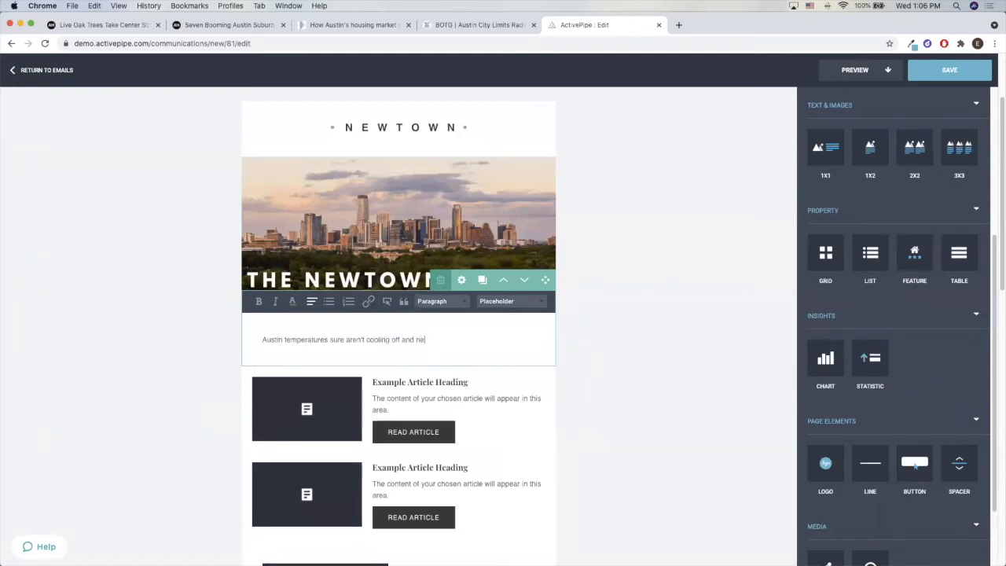
pyautogui.write('ither is the market.')
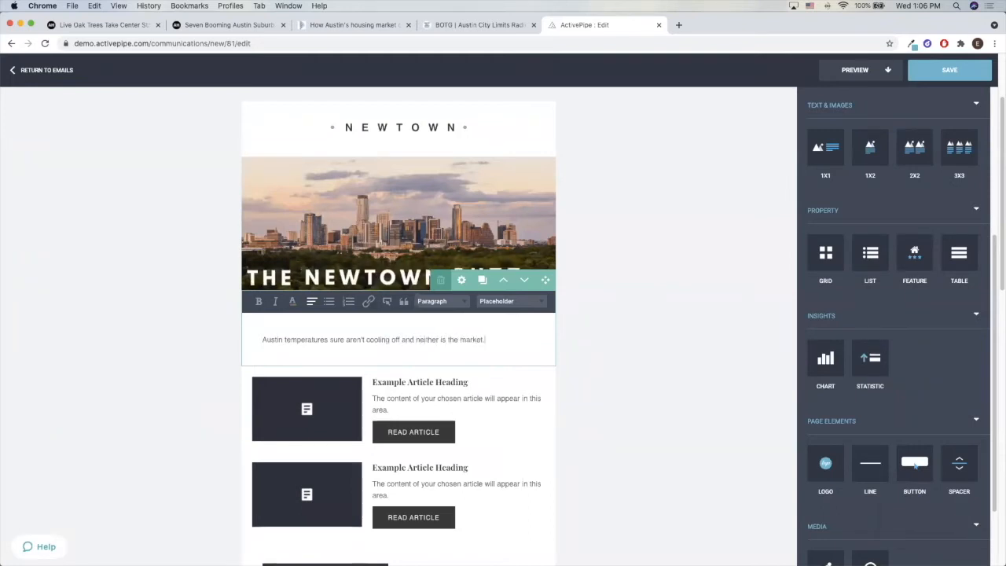
pyautogui.write(' We continue to see rcor')
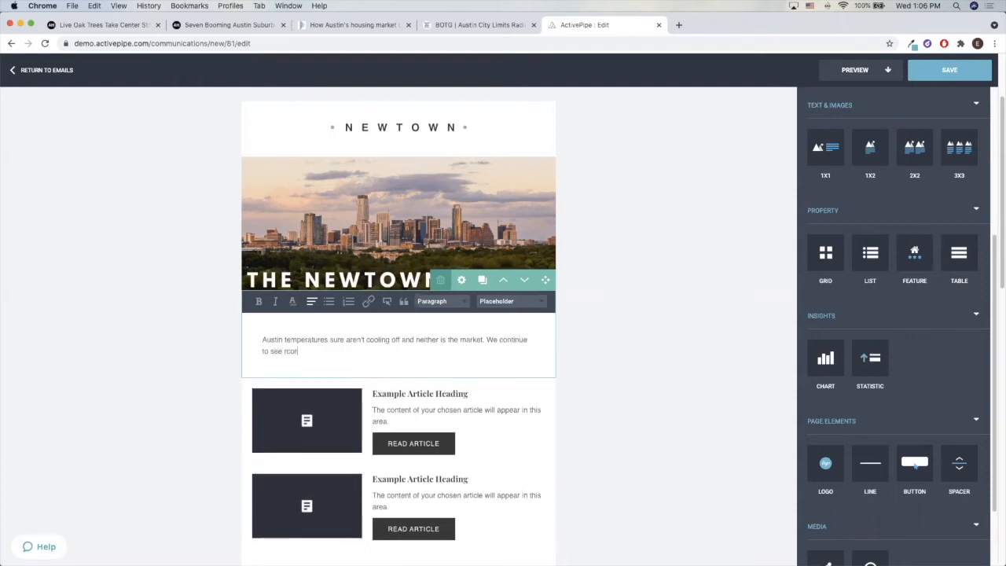
pyautogui.write('d breaking sale')
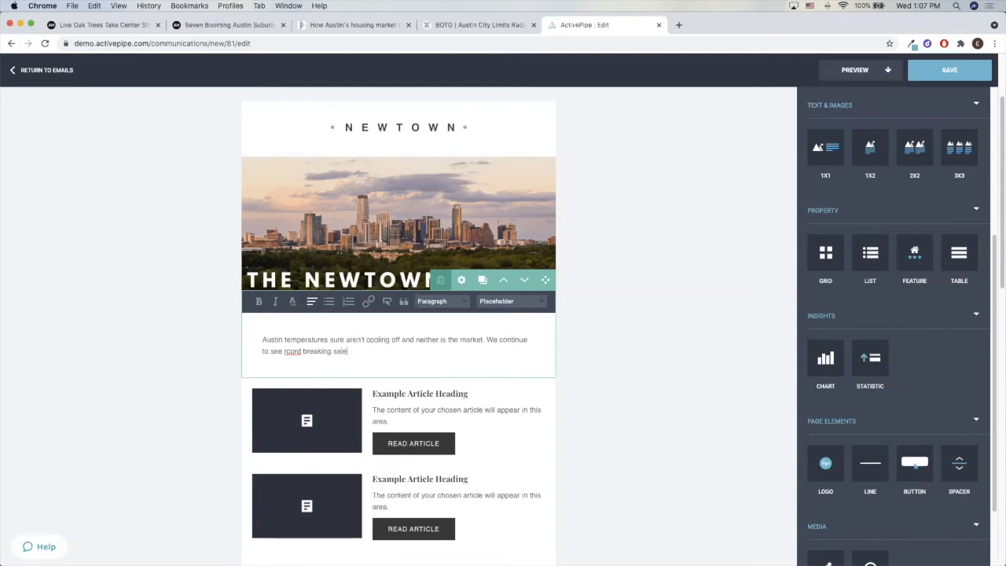
pyautogui.write('s a')
# Continue the intro paragraph with "We continue to see record breaking sales and last month", correcting the misspelled "record"
pyautogui.click(288, 350)
pyautogui.write('e')
pyautogui.write('w')
pyautogui.press('BackSpace')
pyautogui.press('BackSpace')
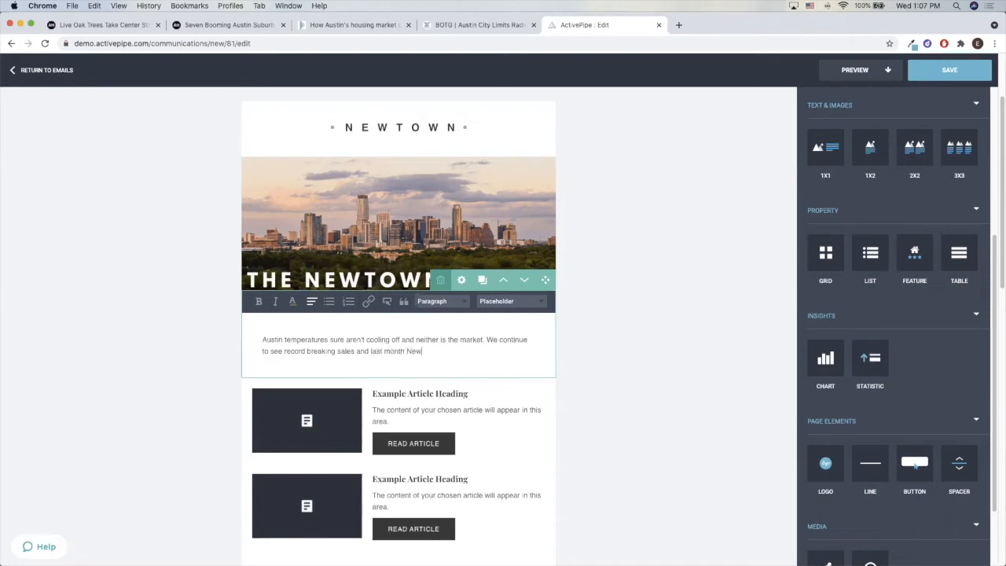
# Finish the intro paragraph's last sentence with "Newtown Realty broke our all time volume record." and leave the text block
pyautogui.write('Realty')
pyautogui.write('all time ')
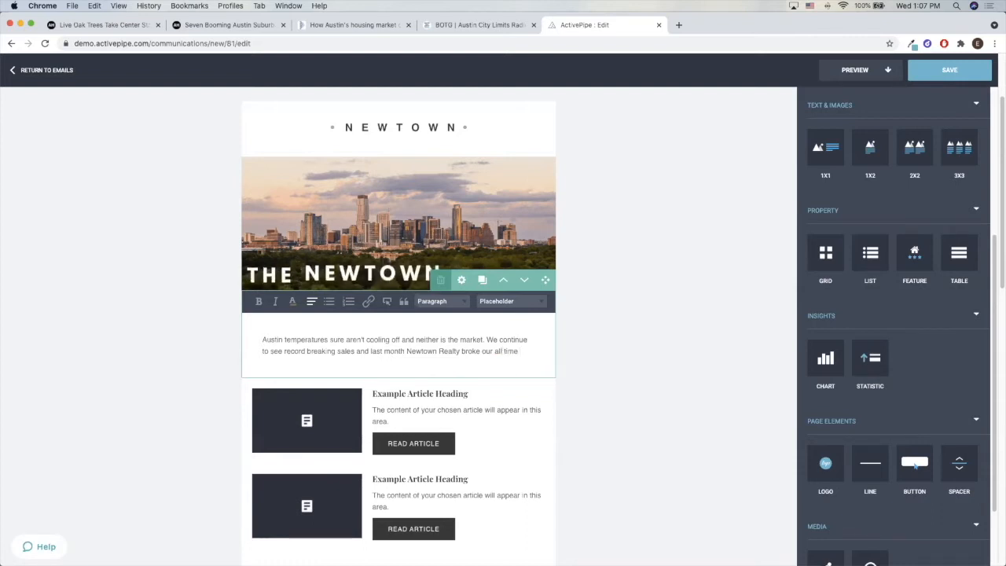
pyautogui.write('vlourme')
pyautogui.press('BackSpace')
pyautogui.press('BackSpace')
pyautogui.press('BackSpace')
pyautogui.press('BackSpace')
pyautogui.press('BackSpace')
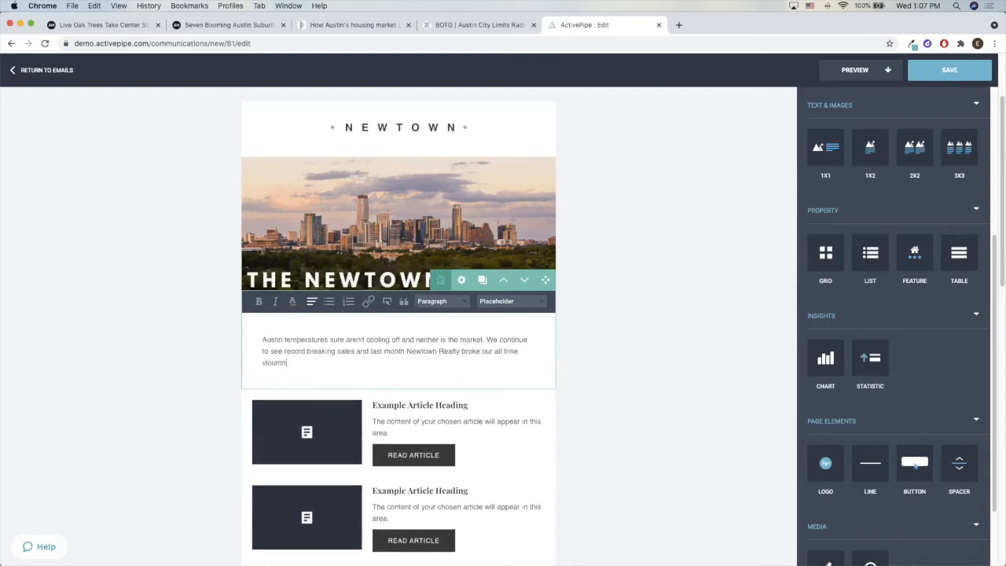
pyautogui.write('olu')
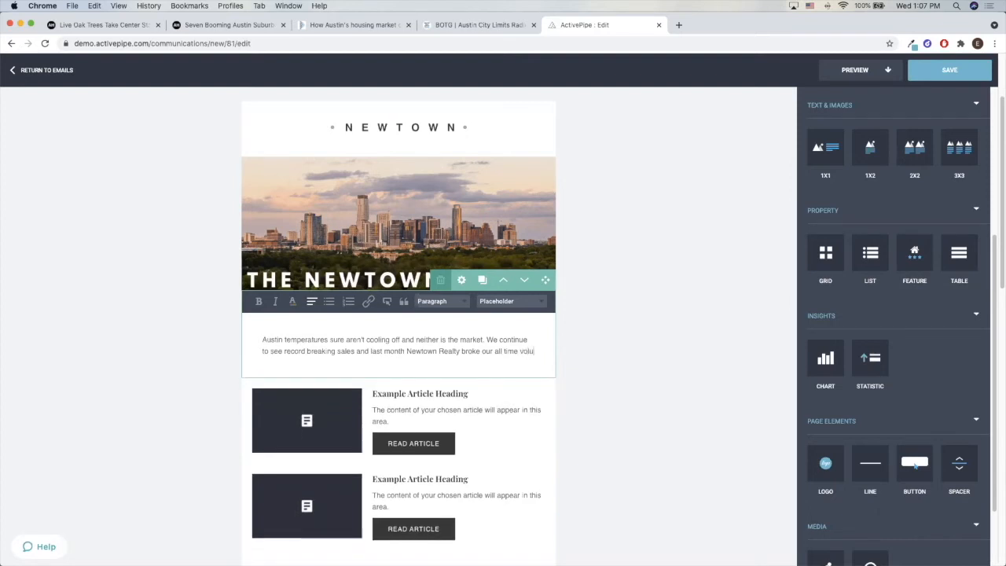
pyautogui.write('me record')
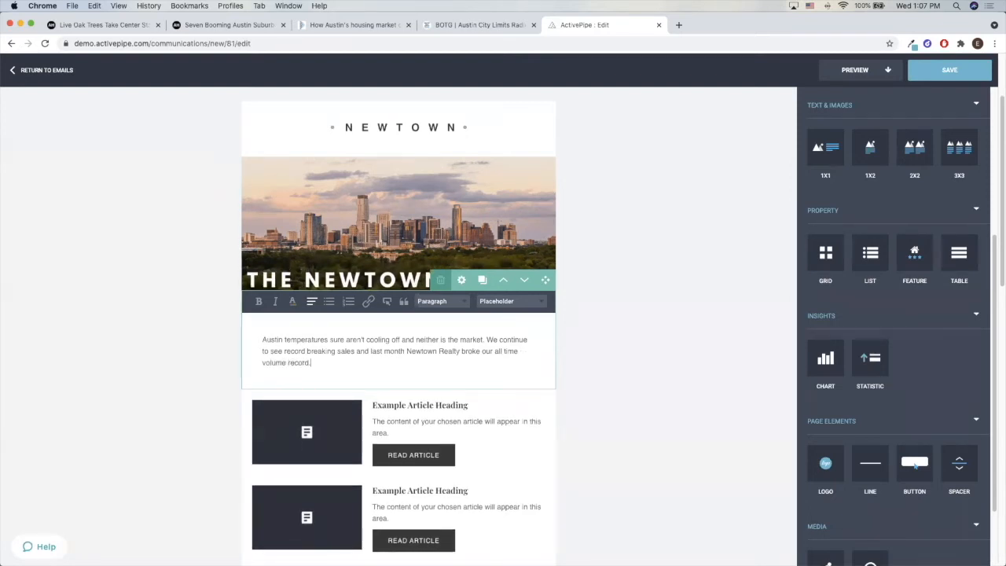
pyautogui.write('.')
pyautogui.press('Return')
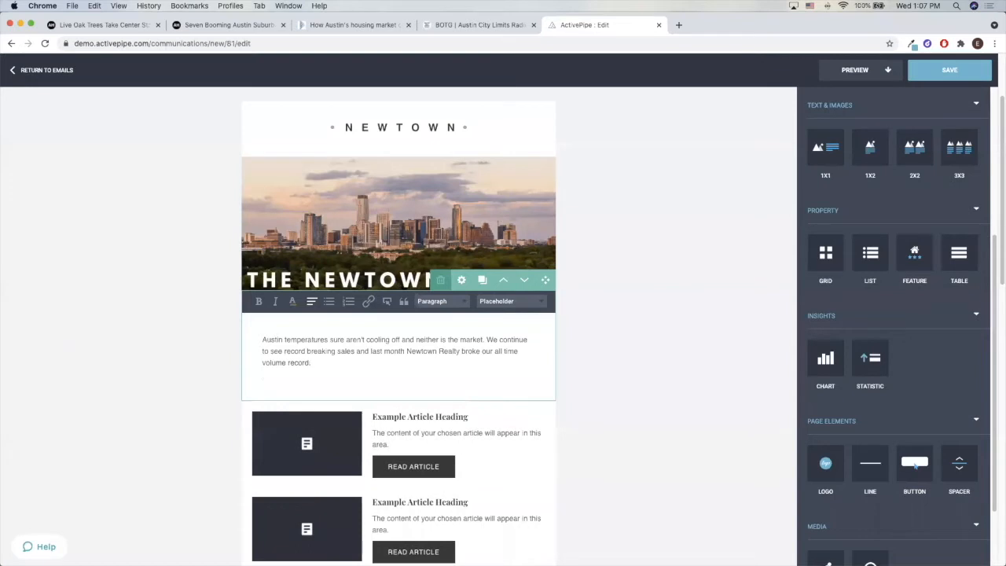
pyautogui.press('BackSpace')
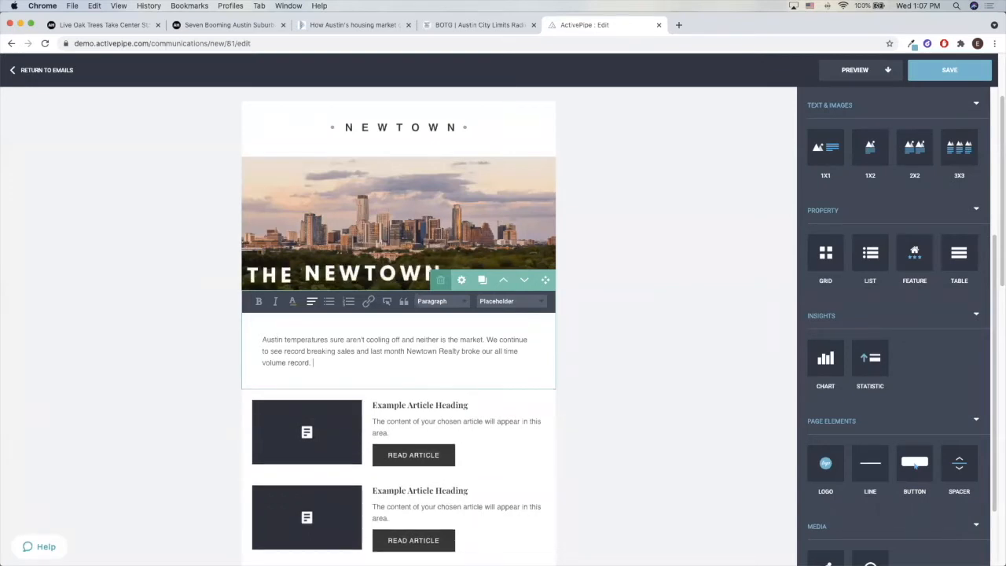
pyautogui.click(620, 359)
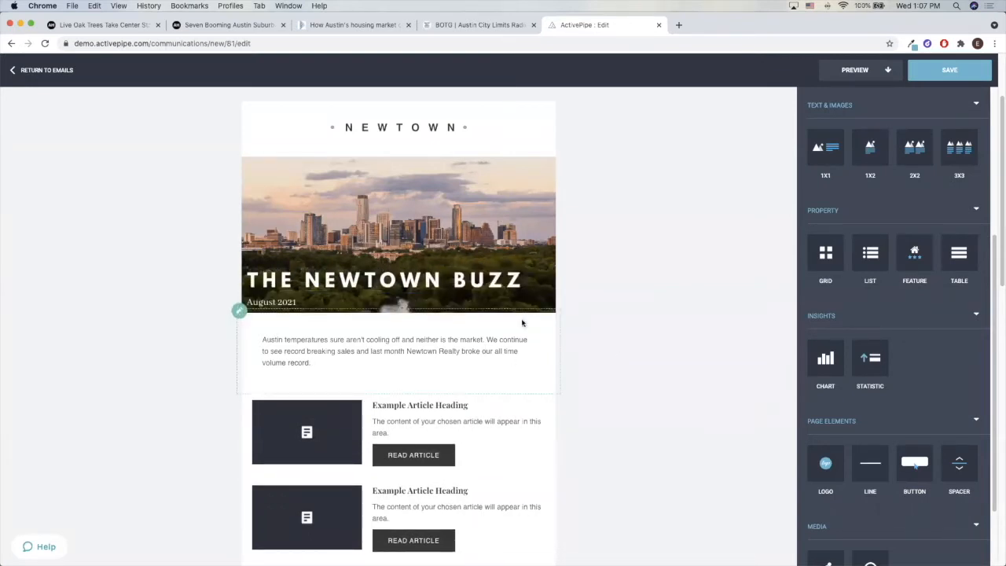
pyautogui.click(340, 364)
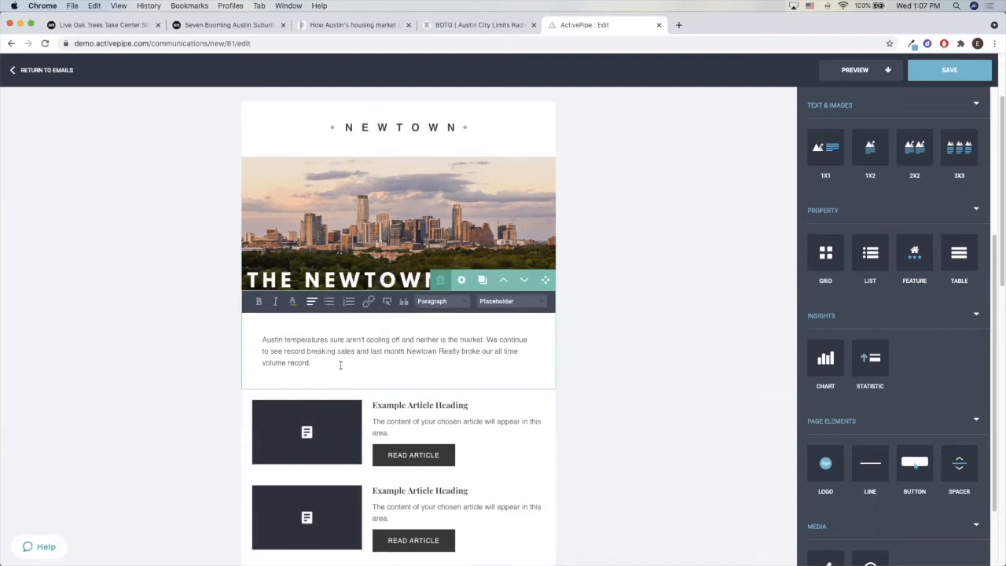
pyautogui.click(644, 387)
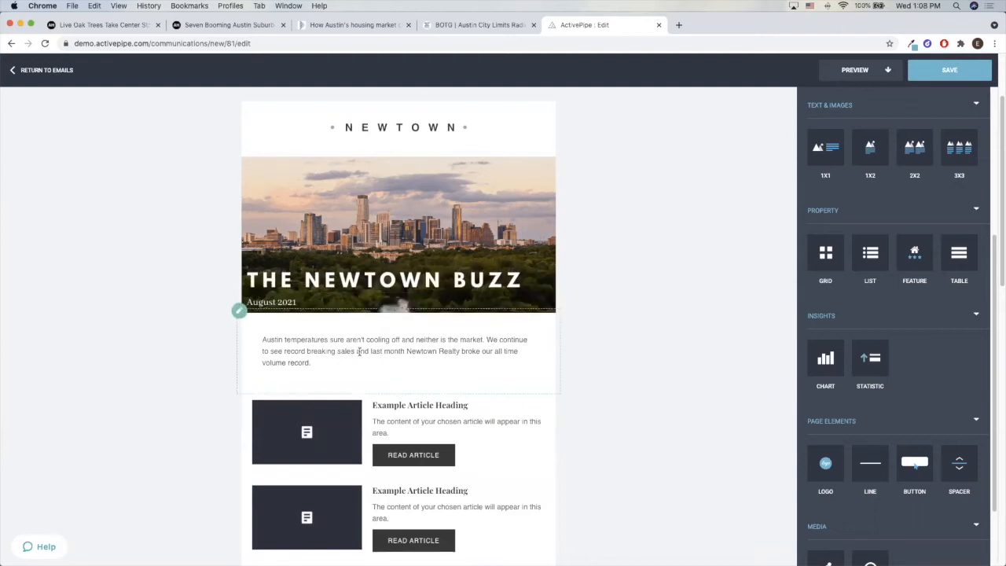
# Add a 1x1 text and image block directly below the featured property, above the contact footer
pyautogui.scroll(-12, 359, 352)
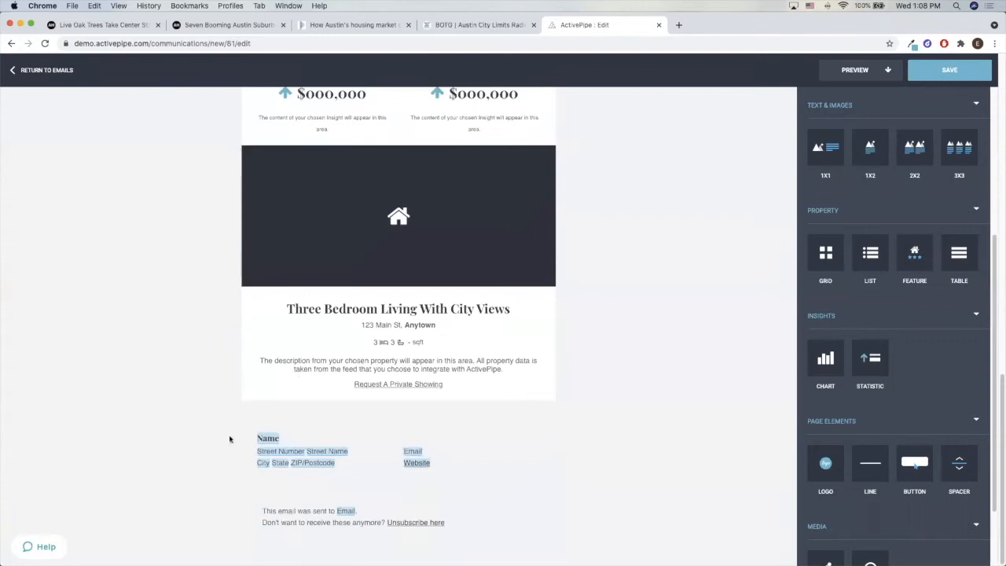
pyautogui.scroll(3, 869, 354)
pyautogui.scroll(2, 864, 346)
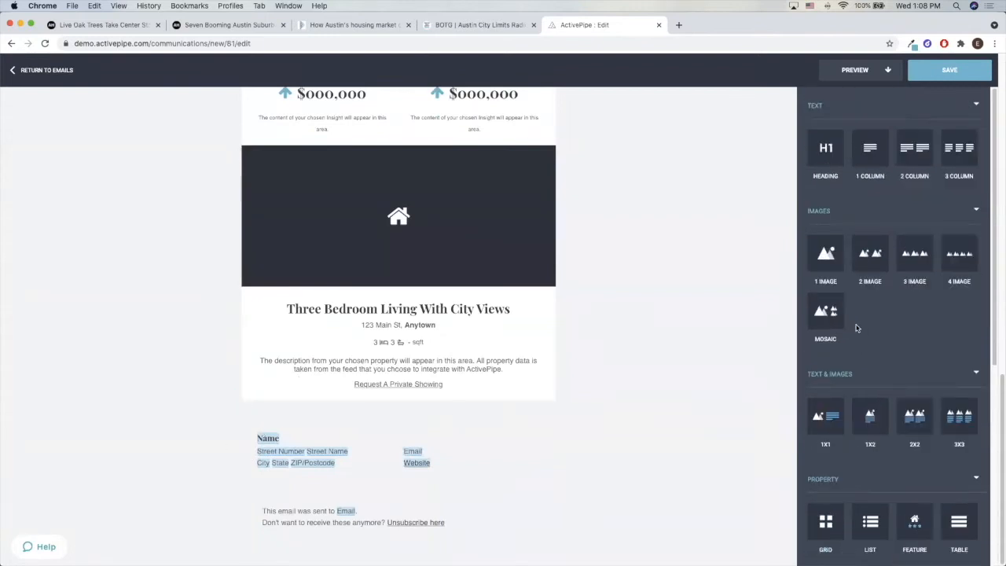
pyautogui.moveTo(835, 411); pyautogui.dragTo(459, 405)
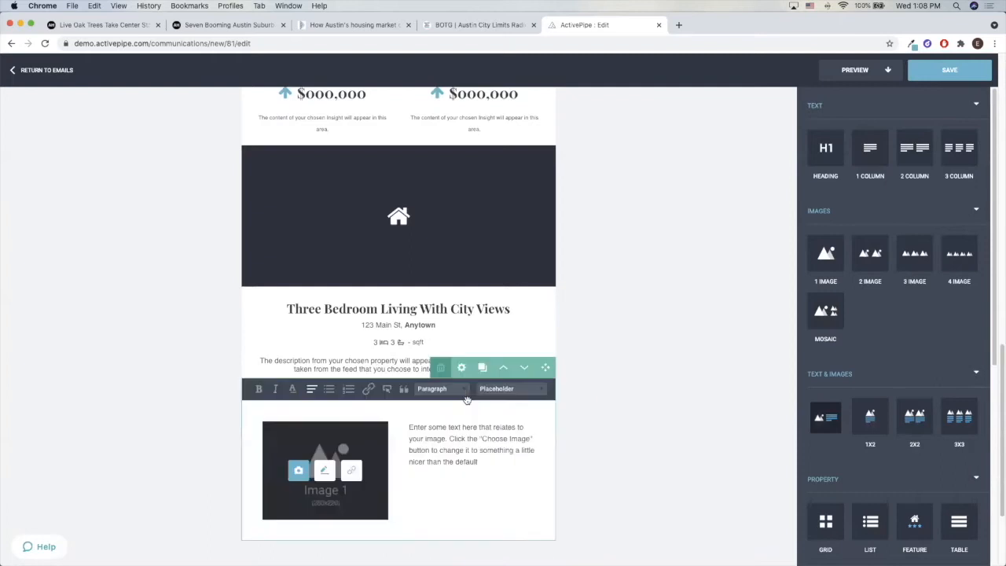
# Set the image of the new 1x1 block above the footer to the Sender Photo placeholder from My Images
pyautogui.click(298, 471)
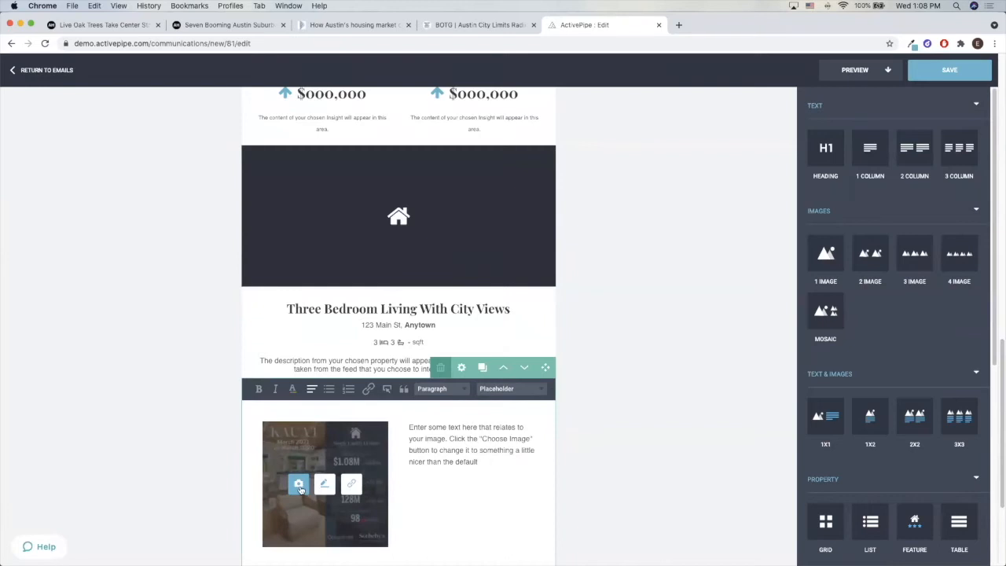
pyautogui.click(299, 485)
pyautogui.scroll(-10, 127, 458)
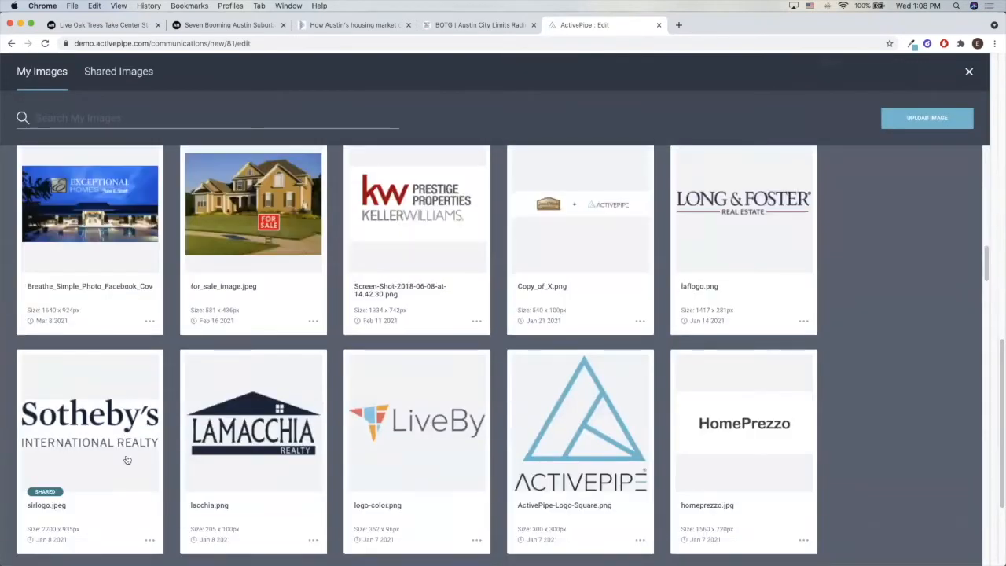
pyautogui.scroll(-10, 127, 459)
pyautogui.scroll(2, 126, 458)
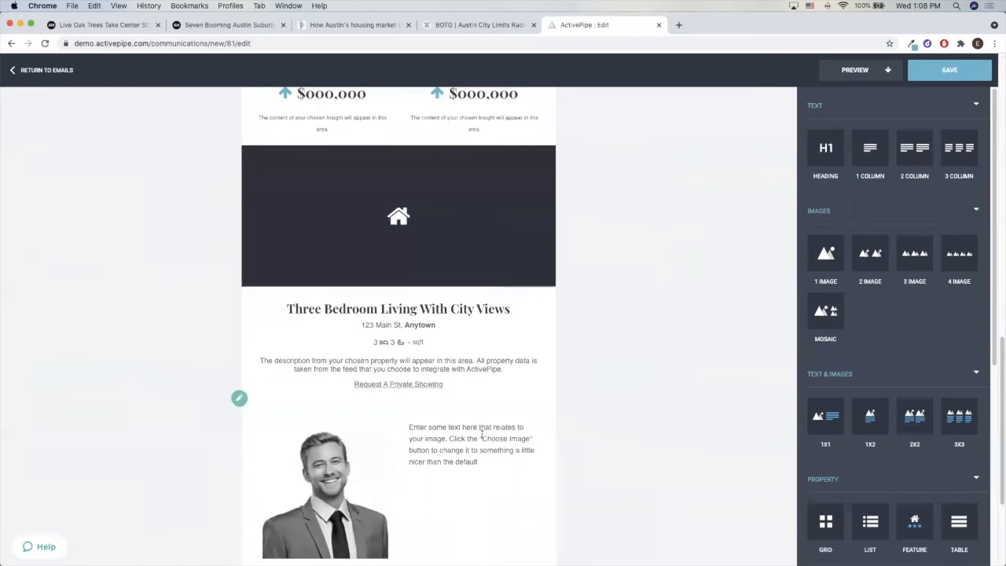
pyautogui.click(482, 433)
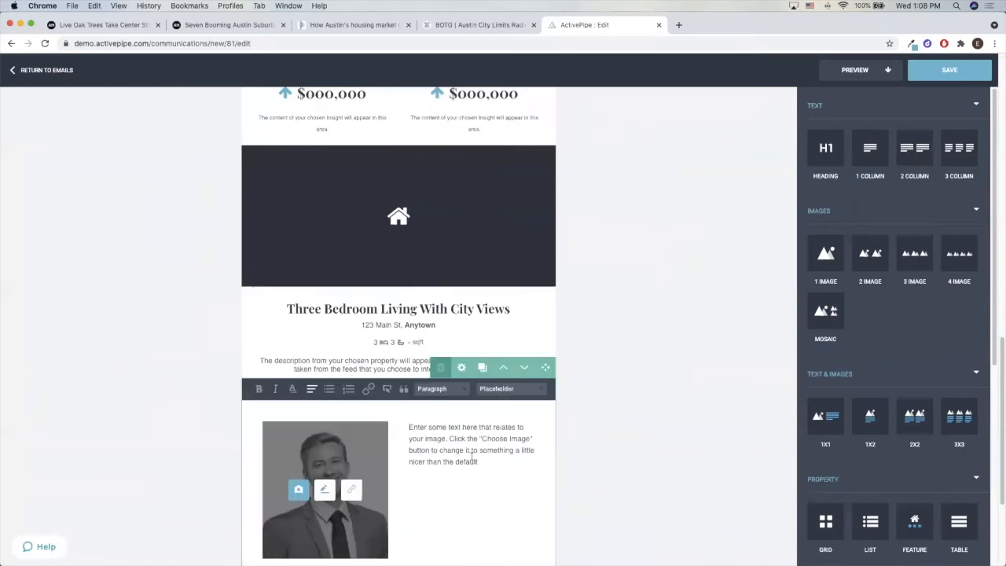
# Replace the default text beside the sender photo with the User placeholders First Name and Last Name
pyautogui.moveTo(410, 425); pyautogui.dragTo(538, 518)
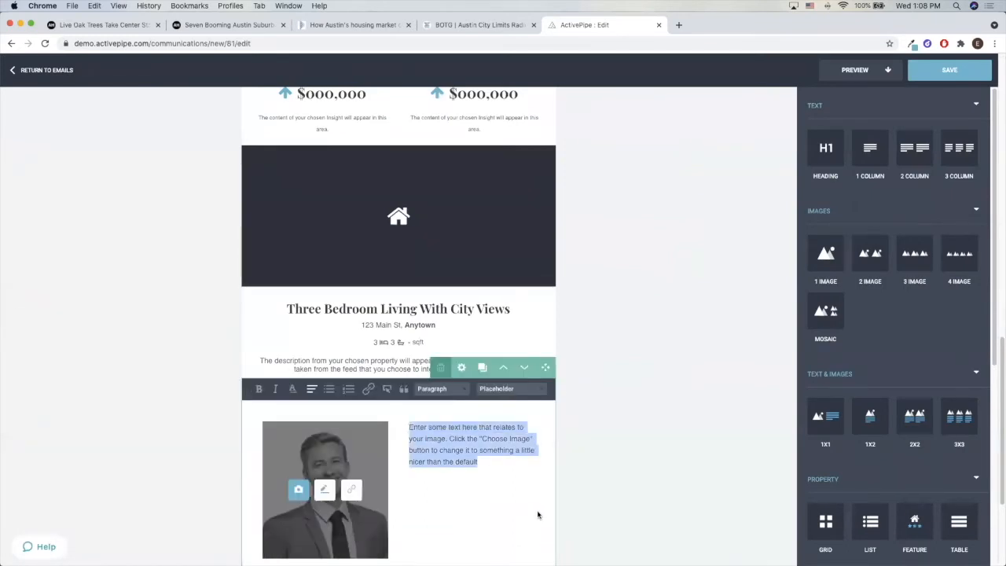
pyautogui.click(501, 388)
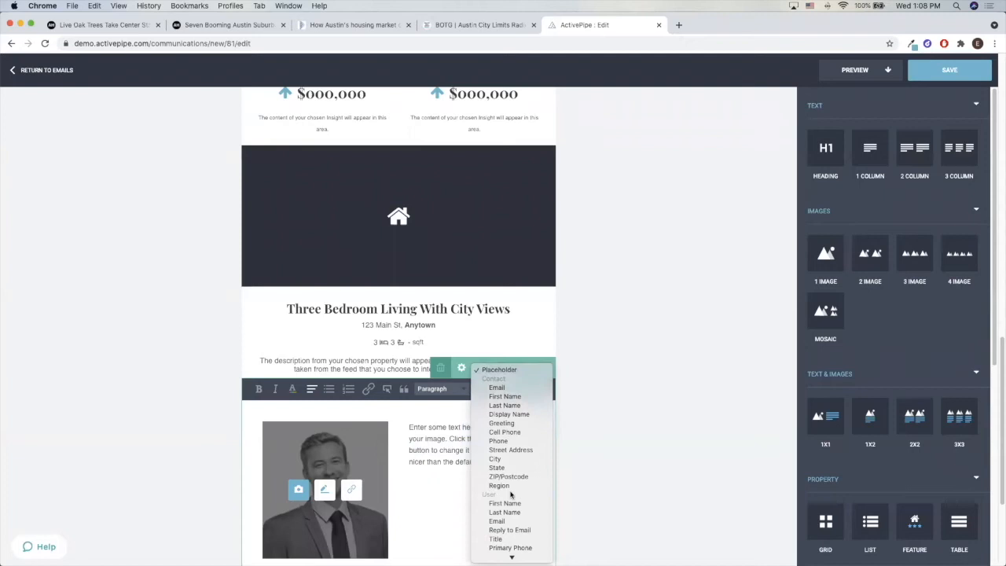
pyautogui.click(505, 503)
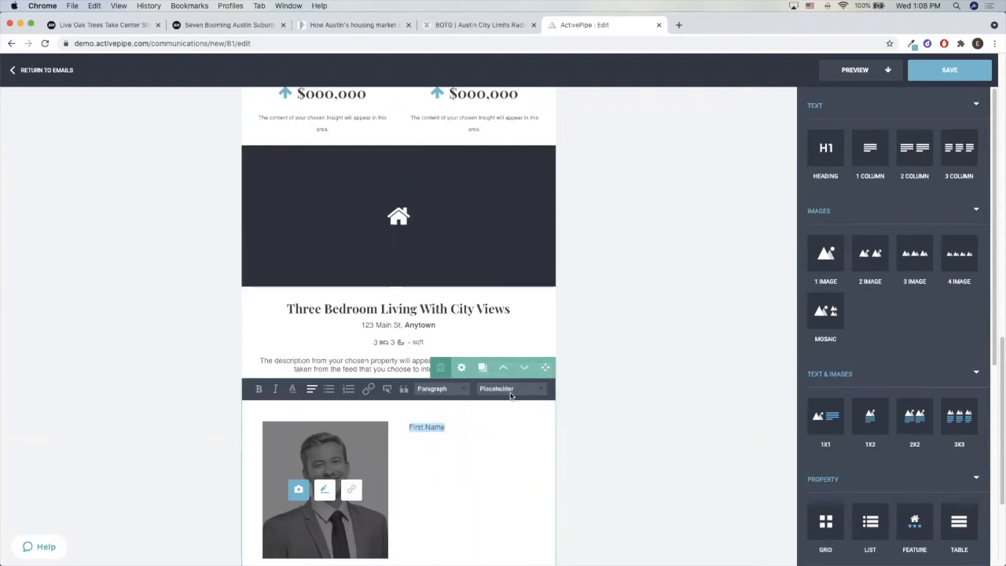
pyautogui.click(510, 390)
pyautogui.click(500, 428)
# Add the User placeholders Email and Primary Phone on separate lines below the sender's name
pyautogui.press('Return')
pyautogui.click(497, 391)
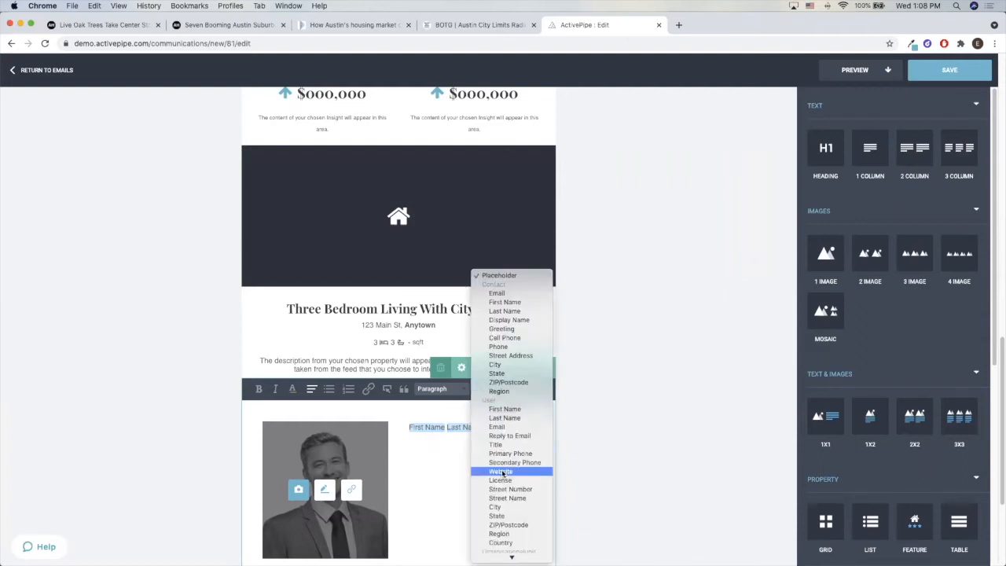
pyautogui.click(496, 427)
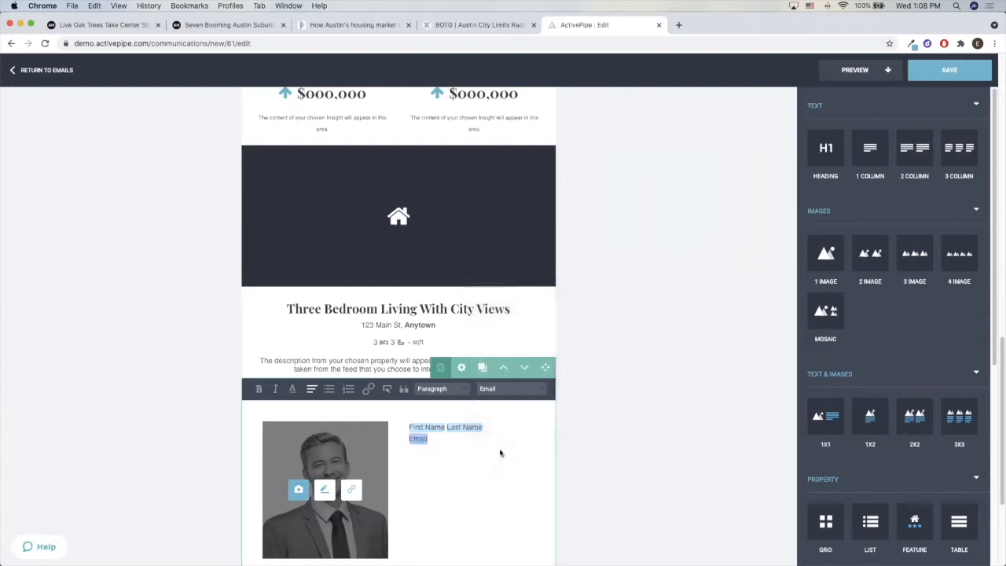
pyautogui.press('BackSpace')
pyautogui.click(514, 390)
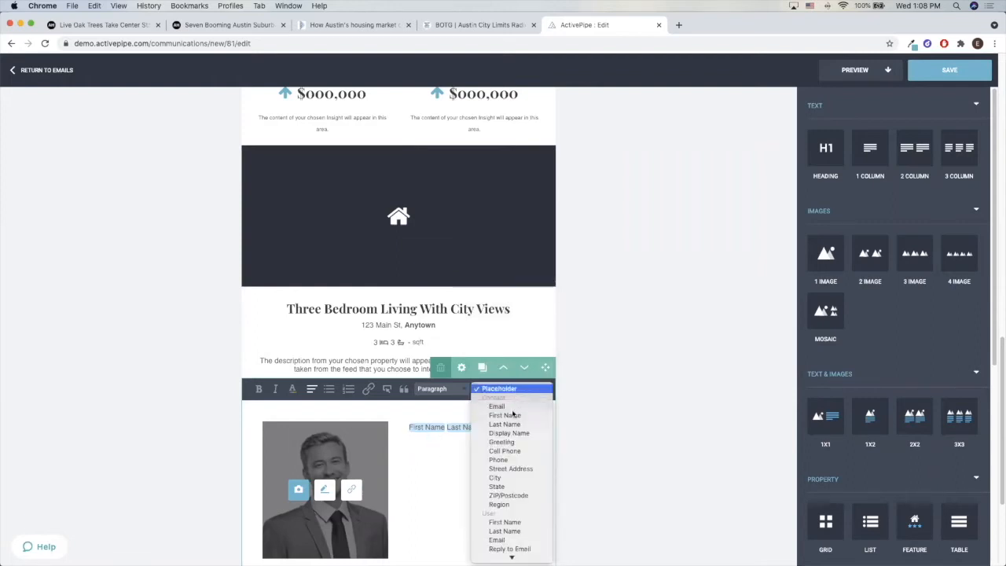
pyautogui.click(508, 511)
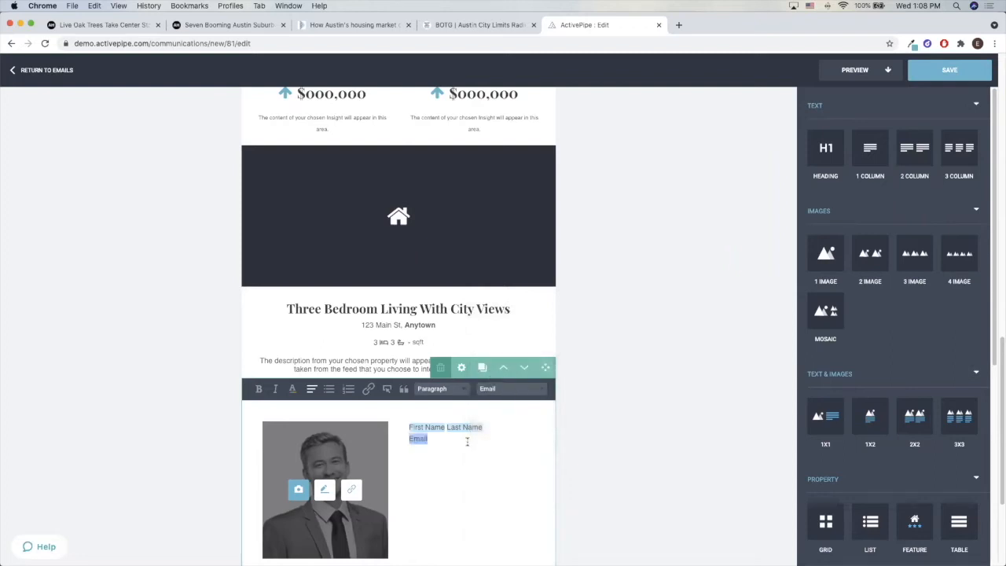
pyautogui.click(507, 391)
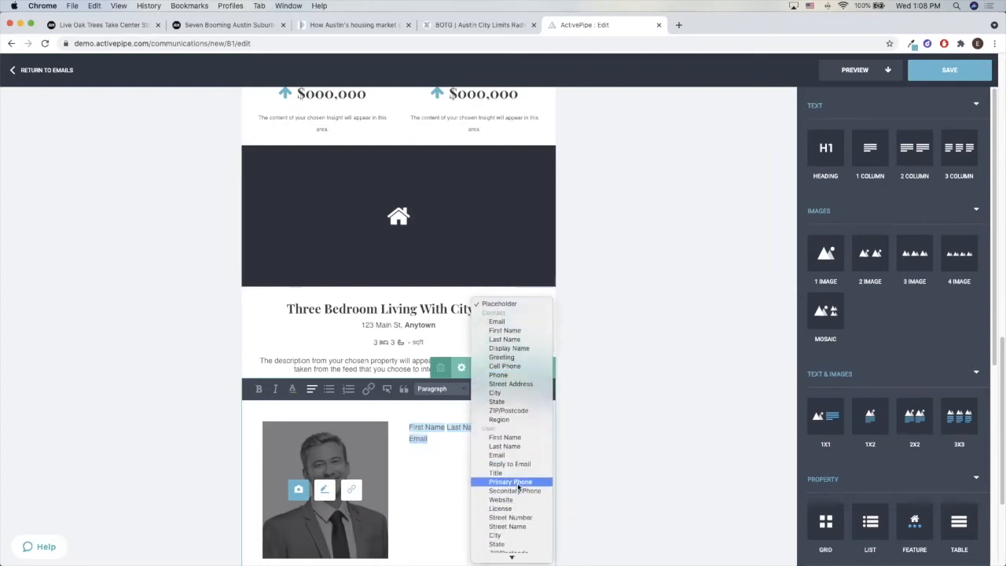
pyautogui.click(510, 481)
# Set the sender block's column split to 30% - 70% and apply the style change
pyautogui.scroll(-1, 450, 488)
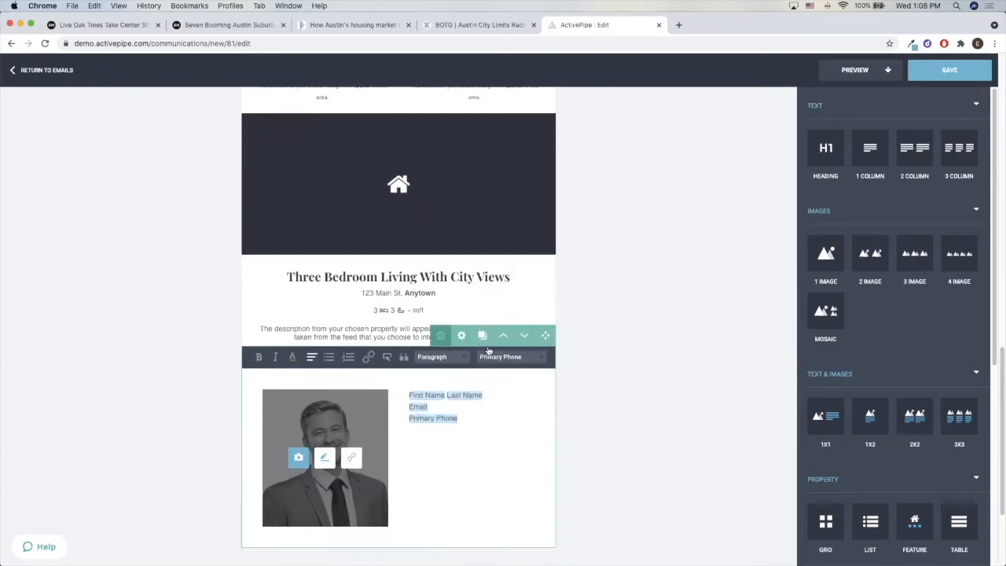
pyautogui.click(461, 335)
pyautogui.click(523, 313)
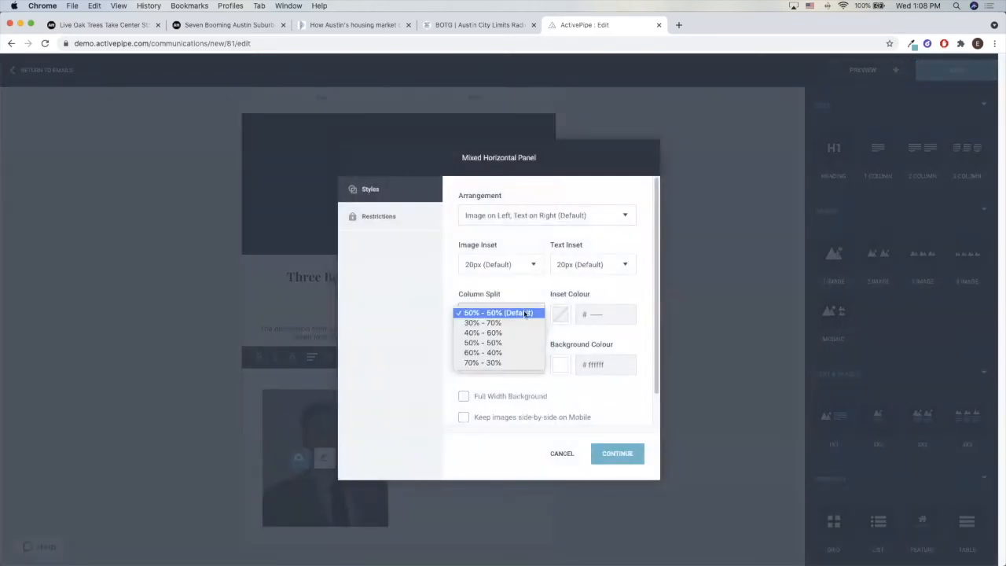
pyautogui.click(532, 329)
pyautogui.click(515, 313)
pyautogui.click(499, 301)
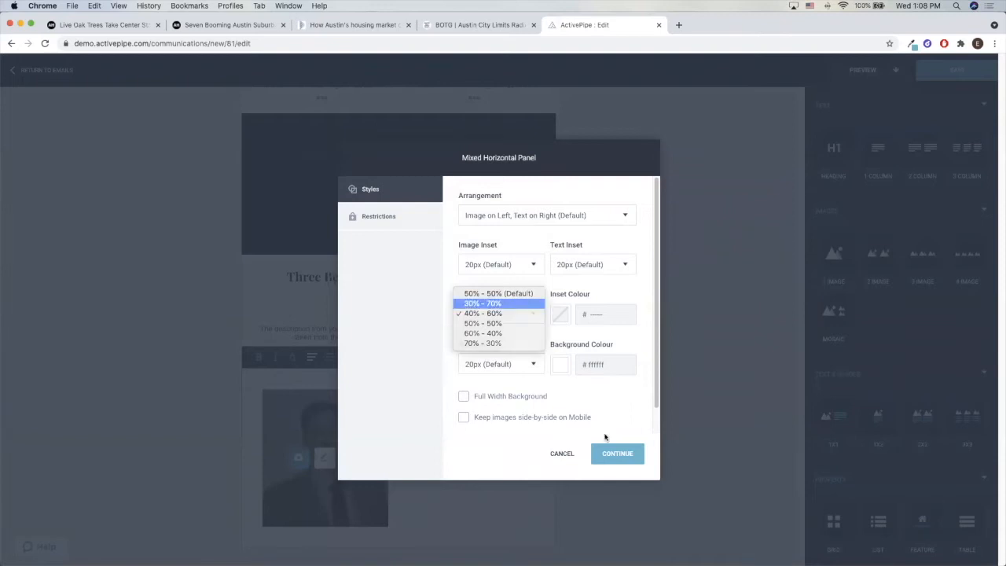
pyautogui.click(627, 452)
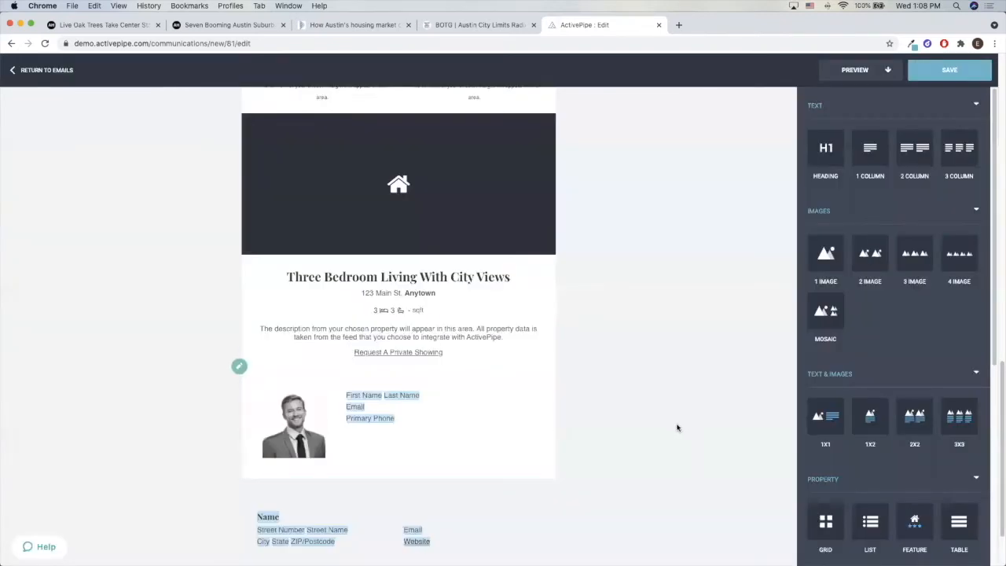
# Move the sender block up above the featured property and the insight statistics
pyautogui.click(542, 430)
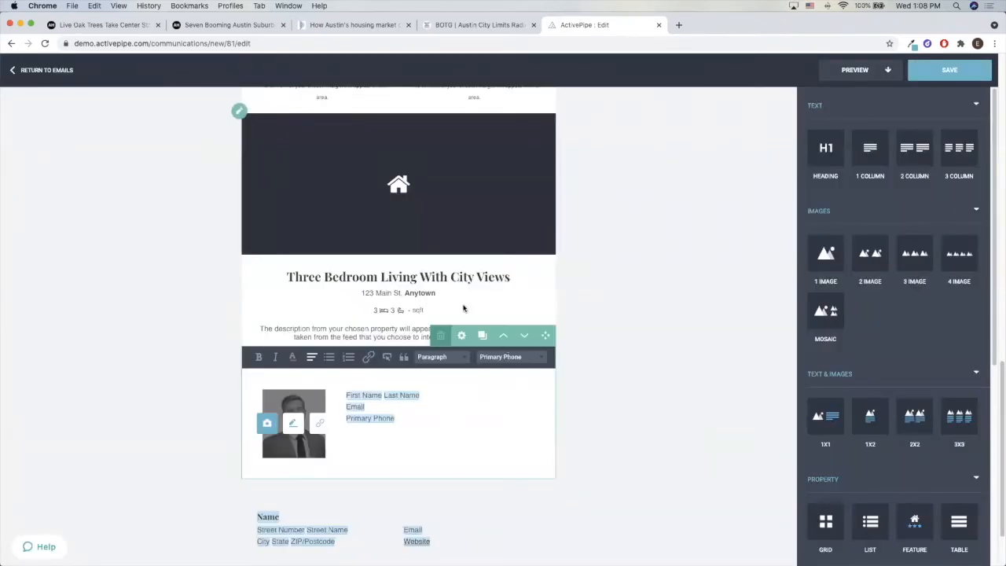
pyautogui.scroll(10, 465, 309)
pyautogui.scroll(10, 477, 348)
pyautogui.scroll(-15, 477, 349)
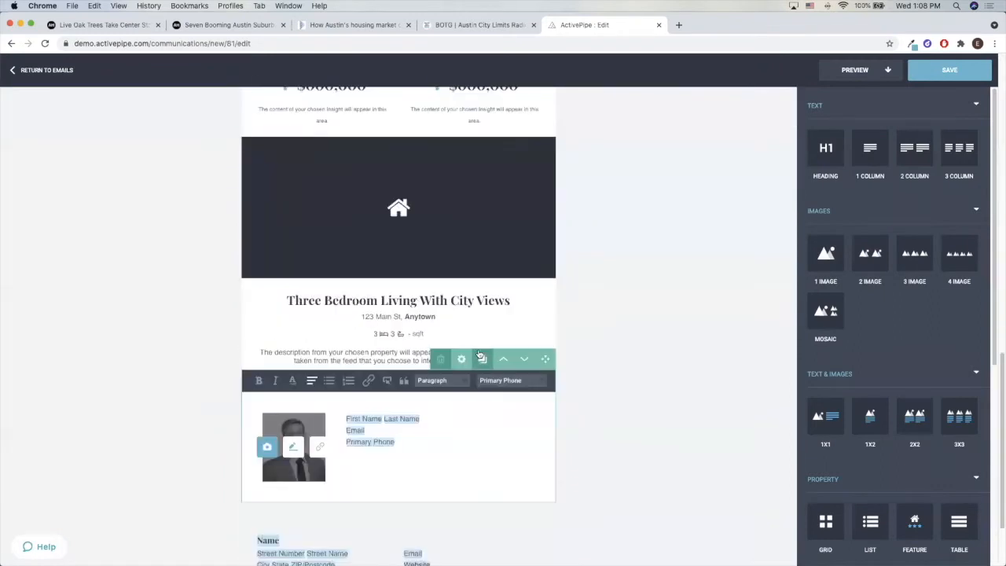
pyautogui.click(502, 359)
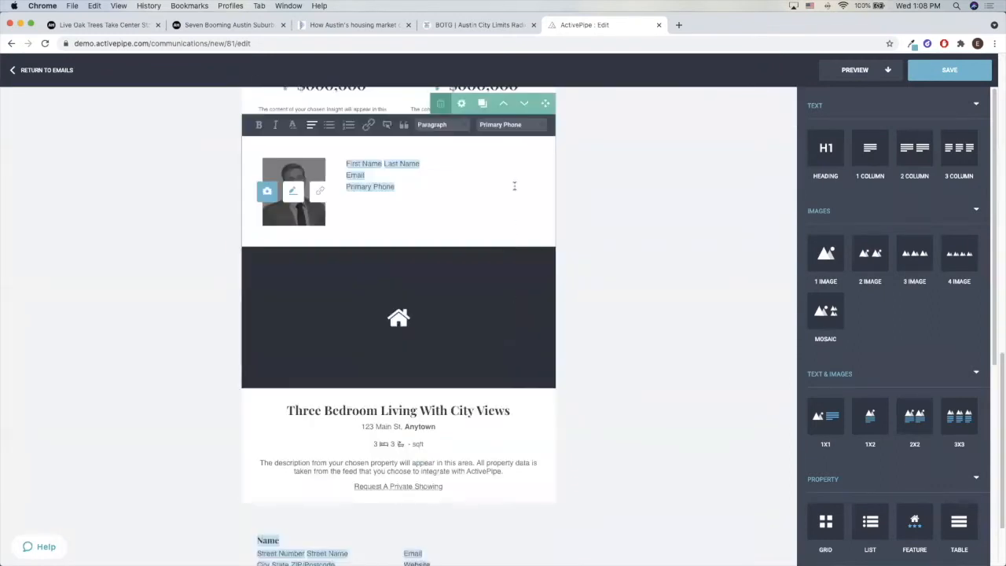
pyautogui.scroll(5, 487, 197)
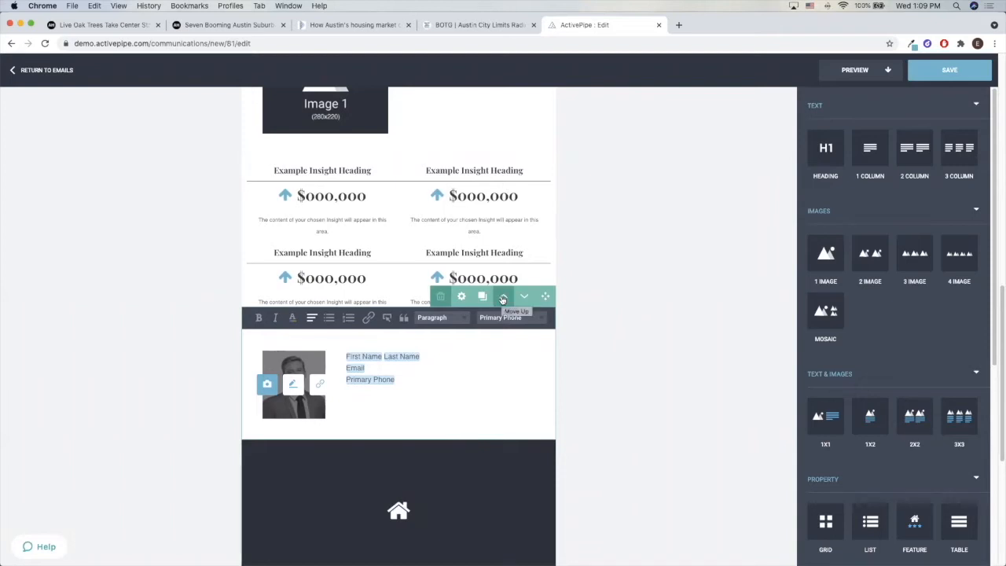
pyautogui.scroll(1, 523, 242)
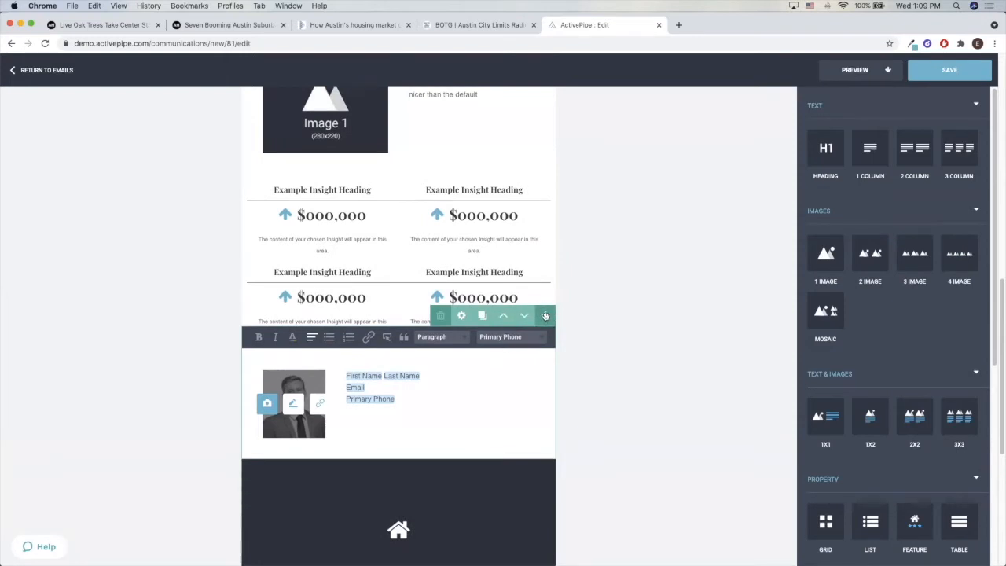
pyautogui.click(503, 315)
# Move the sender block further up, past the image block and the articles, to directly below the intro text
pyautogui.scroll(3, 501, 253)
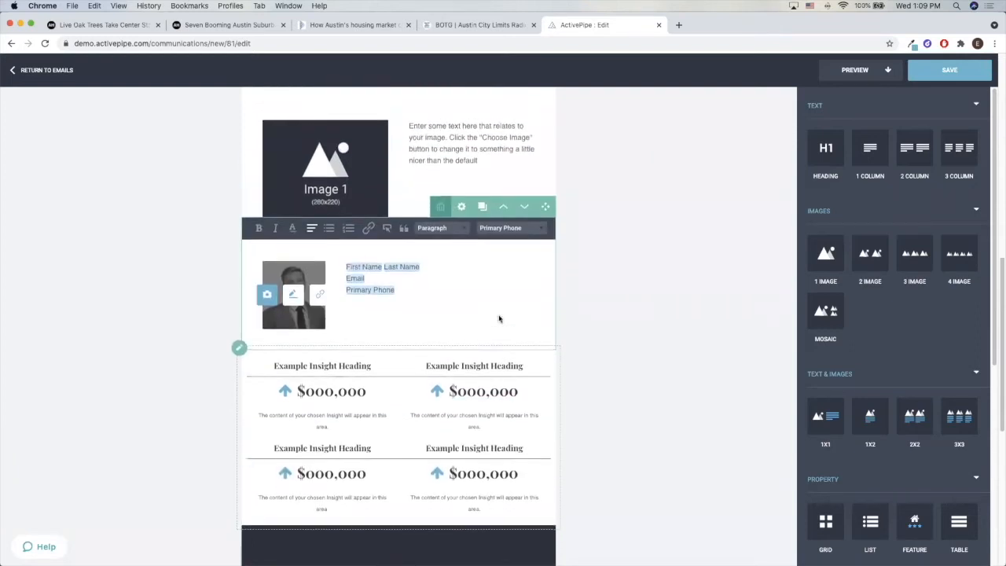
pyautogui.click(500, 253)
pyautogui.scroll(4, 480, 323)
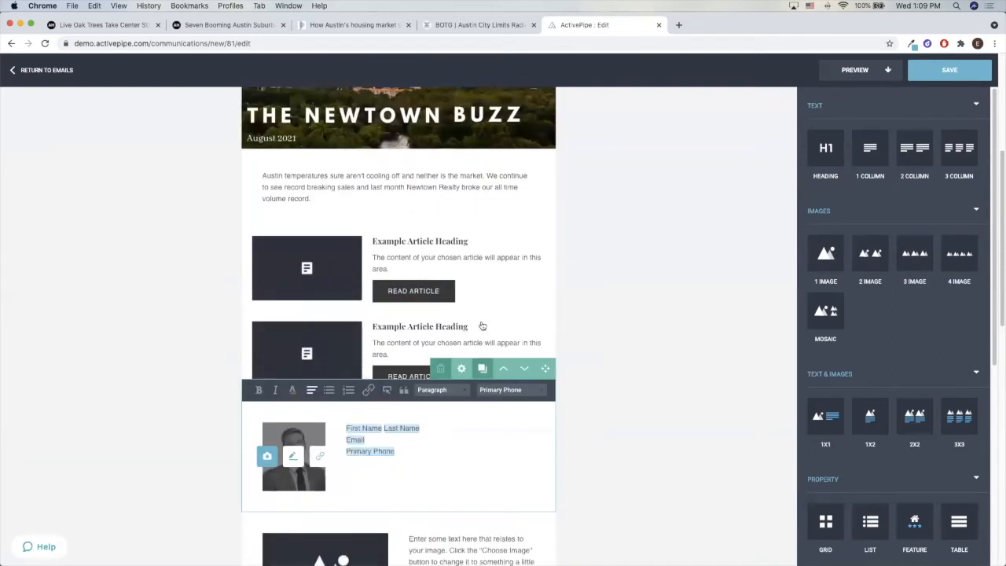
pyautogui.click(504, 366)
pyautogui.scroll(3, 672, 291)
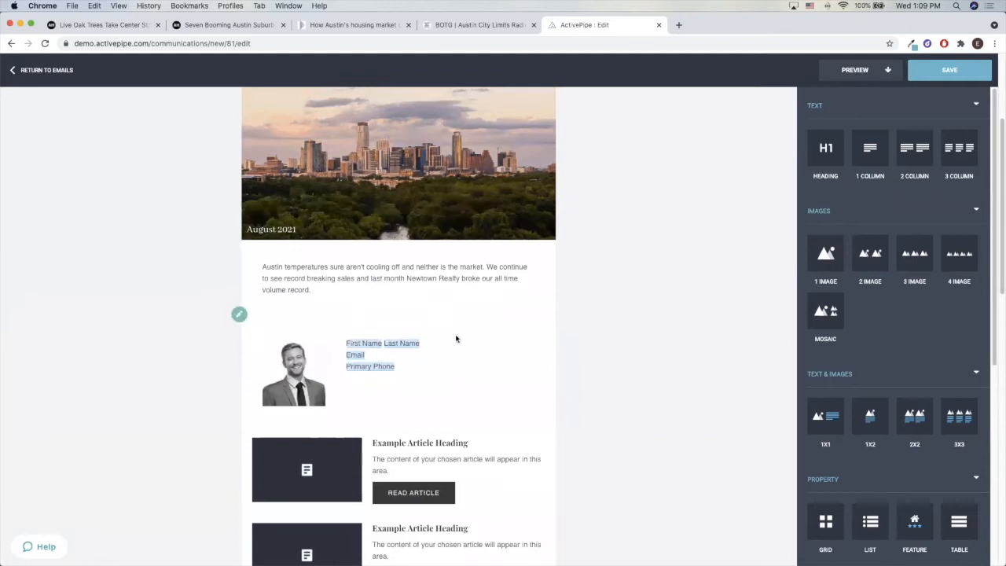
pyautogui.click(345, 286)
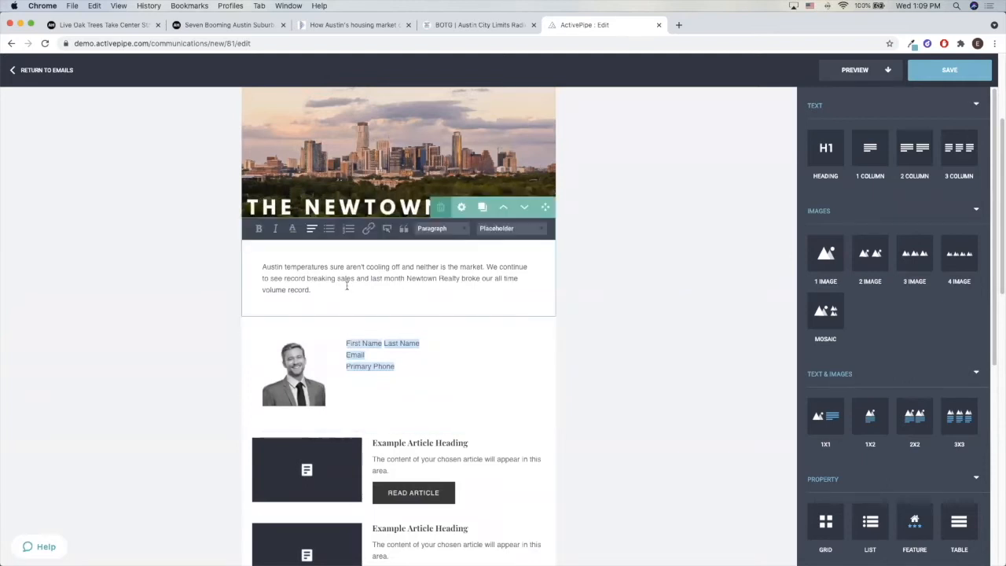
pyautogui.click(612, 362)
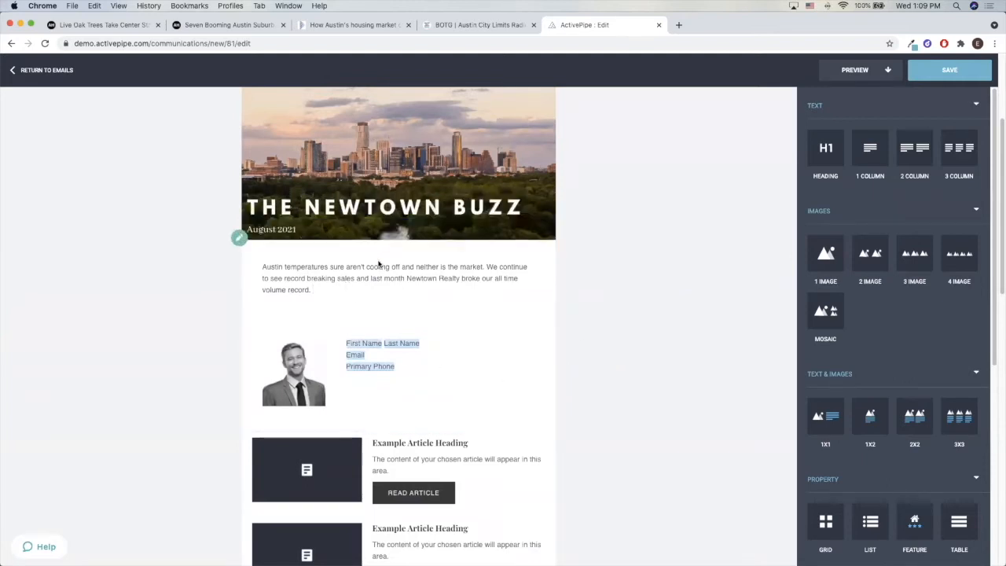
# Open the content selection for the first article placeholder and look through its available feeds
pyautogui.scroll(-5, 461, 395)
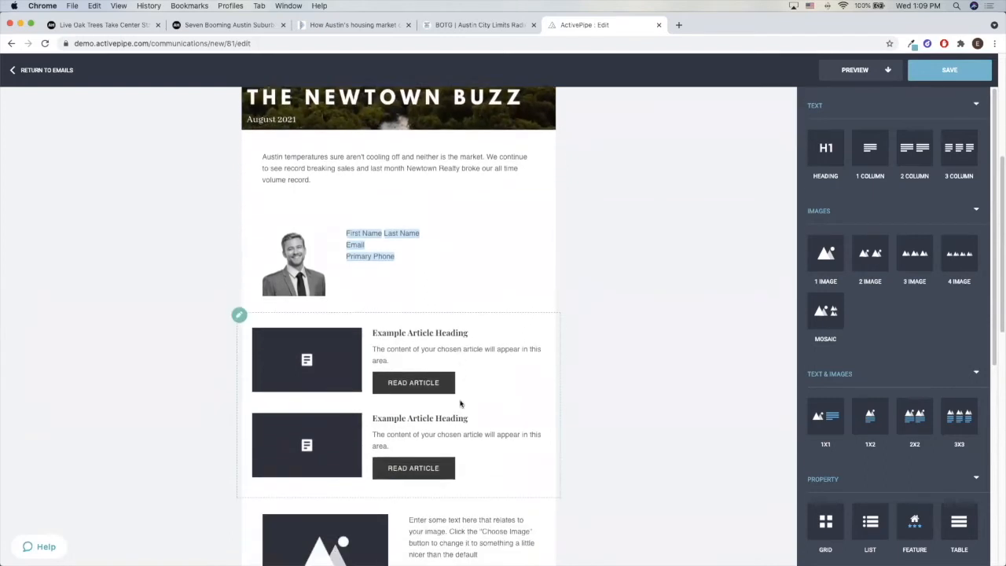
pyautogui.click(488, 320)
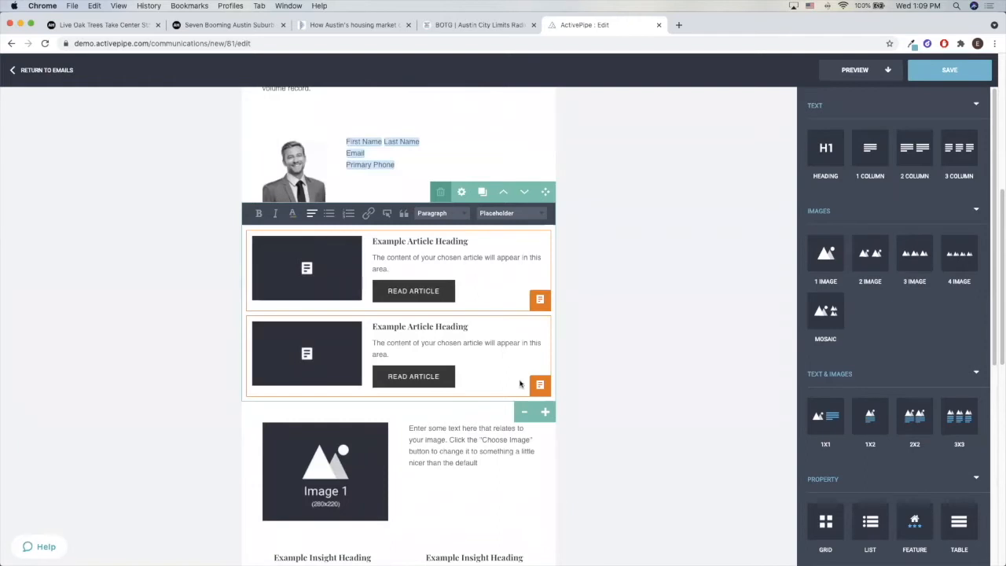
pyautogui.click(538, 300)
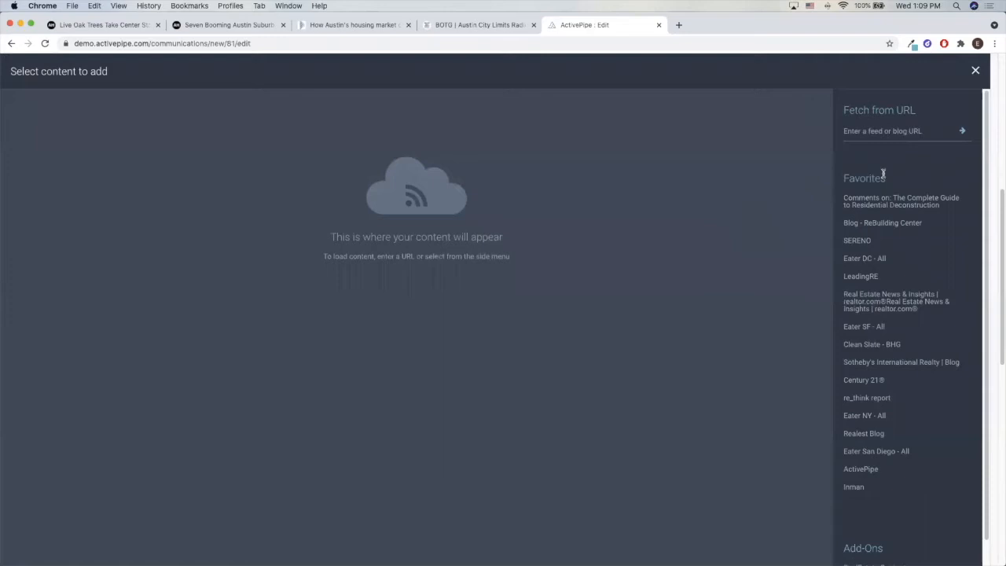
pyautogui.scroll(-1, 871, 165)
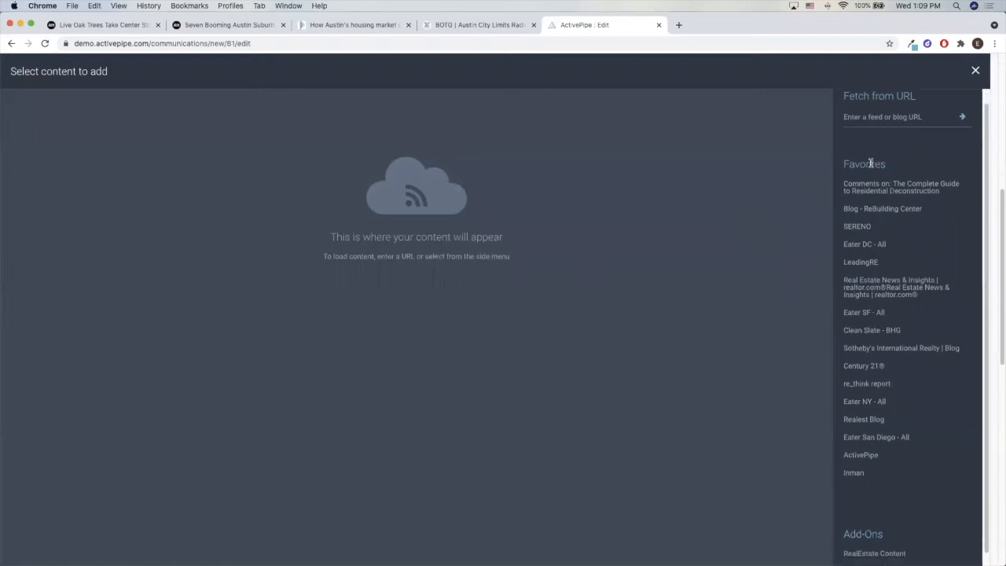
pyautogui.scroll(1, 870, 164)
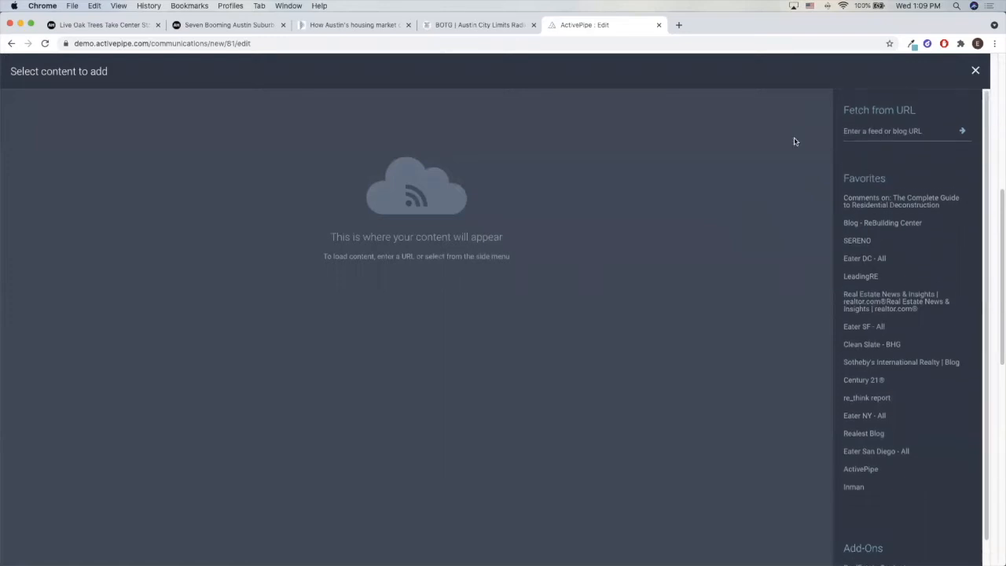
# Copy the URL of the "Seven Booming Austin Suburbs to Call Home" article and fetch Austin Home content from it in ActivePipe
pyautogui.click(225, 28)
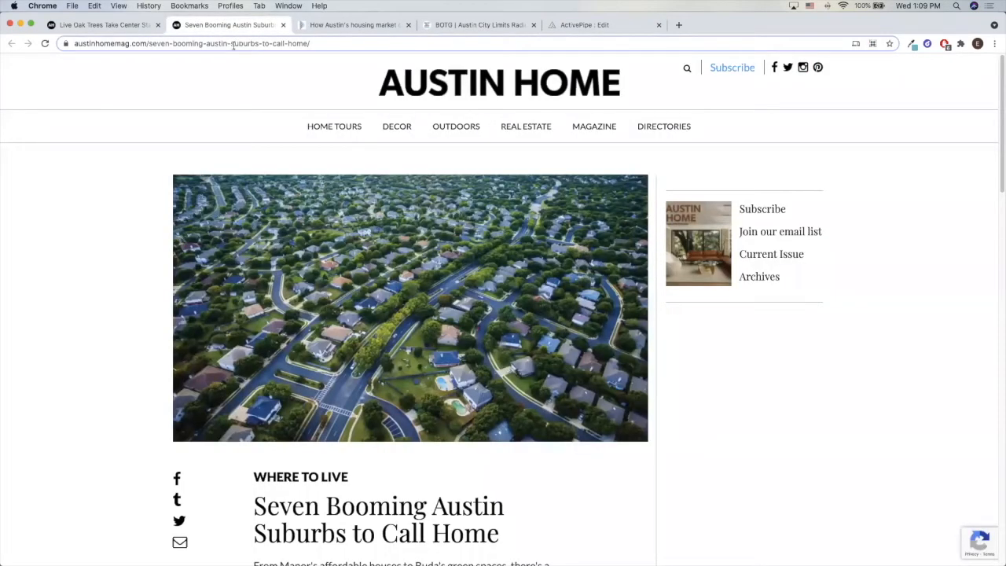
pyautogui.click(233, 44)
pyautogui.hotkey('ctrl', 'c')
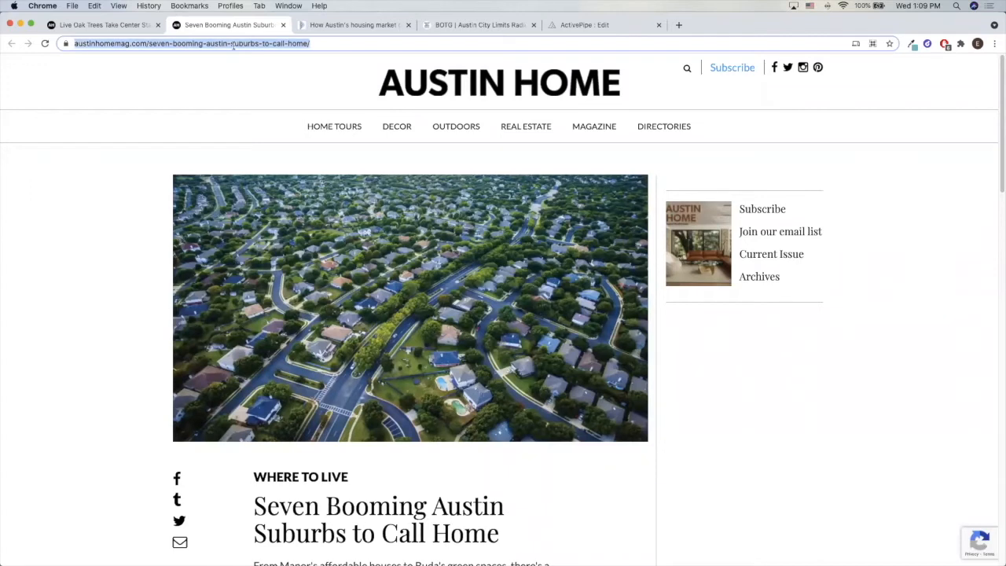
pyautogui.click(556, 29)
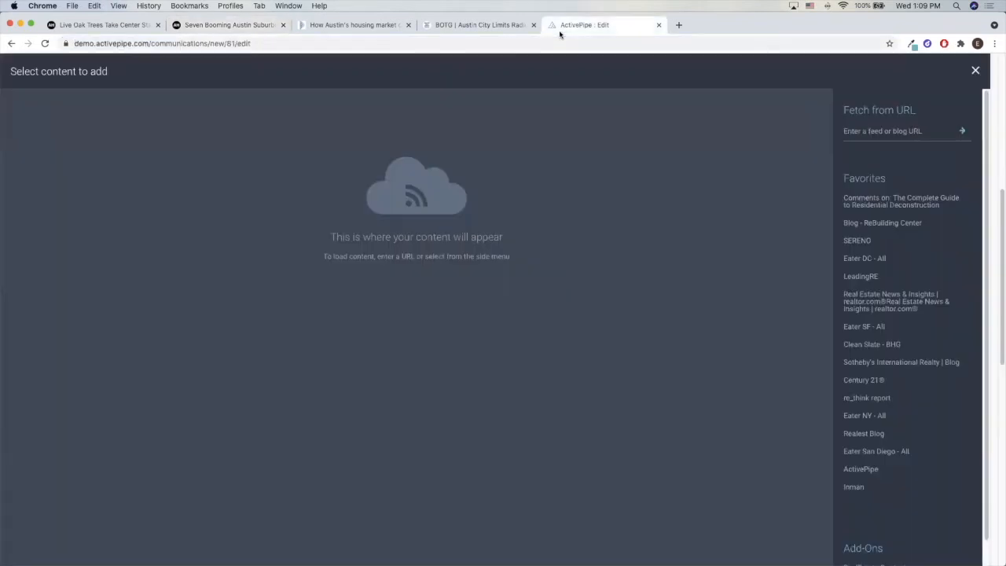
pyautogui.click(896, 130)
pyautogui.hotkey('ctrl', 'v')
pyautogui.click(963, 131)
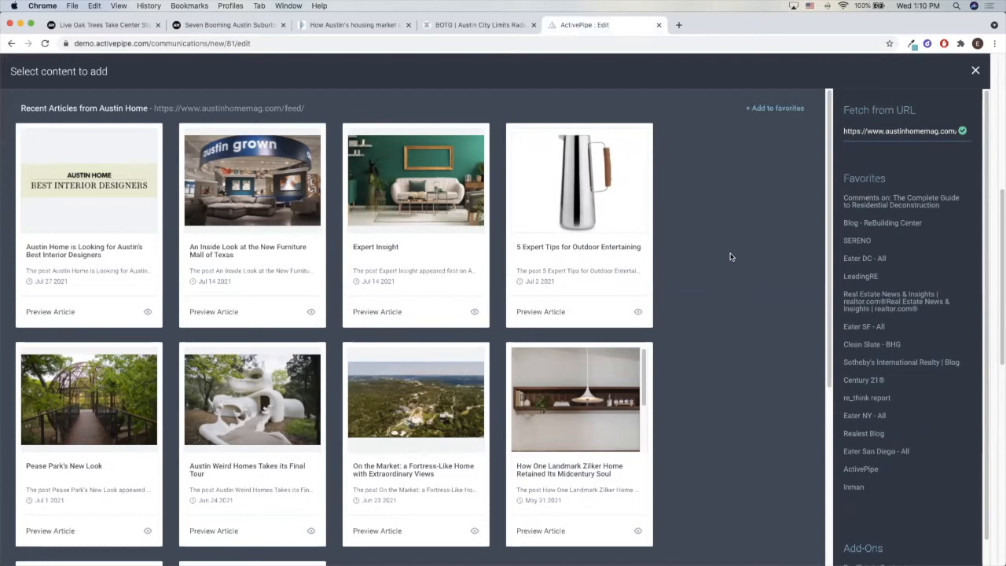
# Look through the fetched Austin Home articles and insert "Live Oak Trees Take Center Stage at This West Austin Home" into the first article placeholder
pyautogui.scroll(-5, 730, 253)
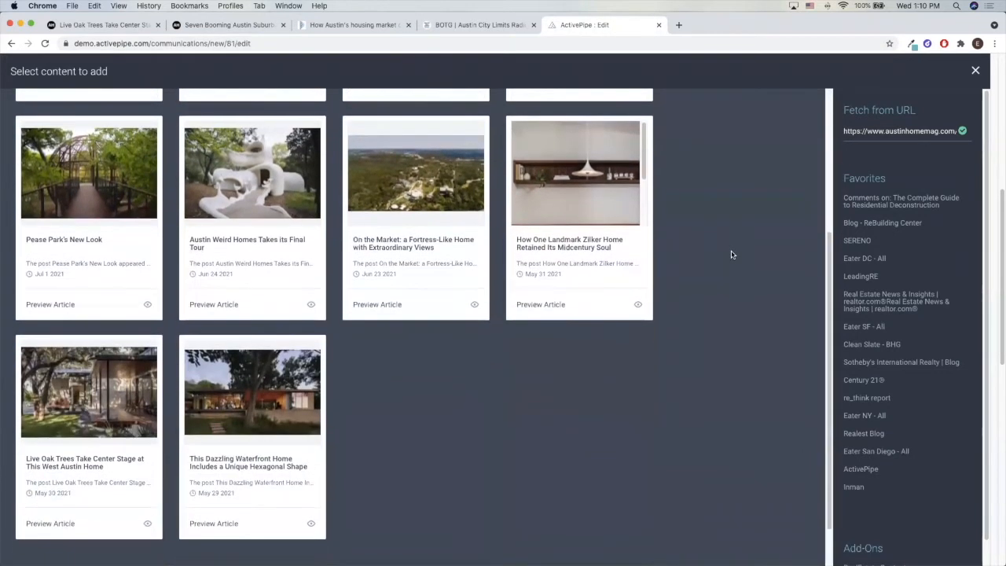
pyautogui.scroll(5, 731, 254)
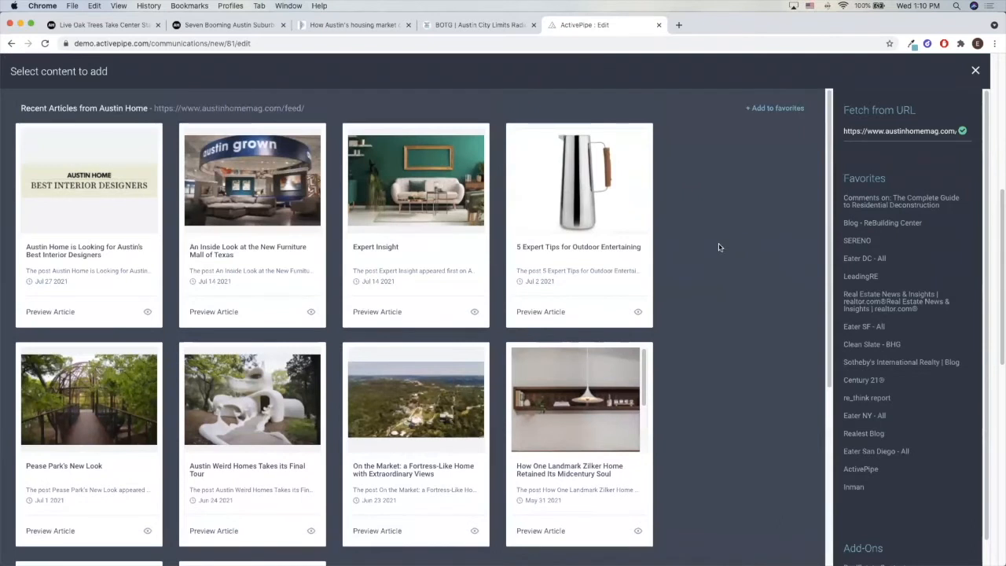
pyautogui.scroll(-3, 708, 244)
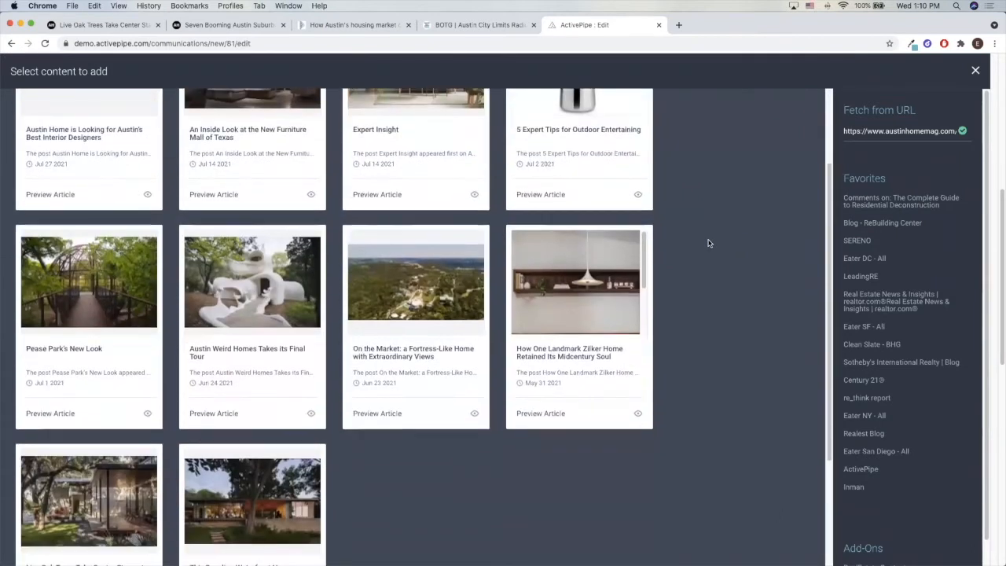
pyautogui.scroll(-2, 708, 244)
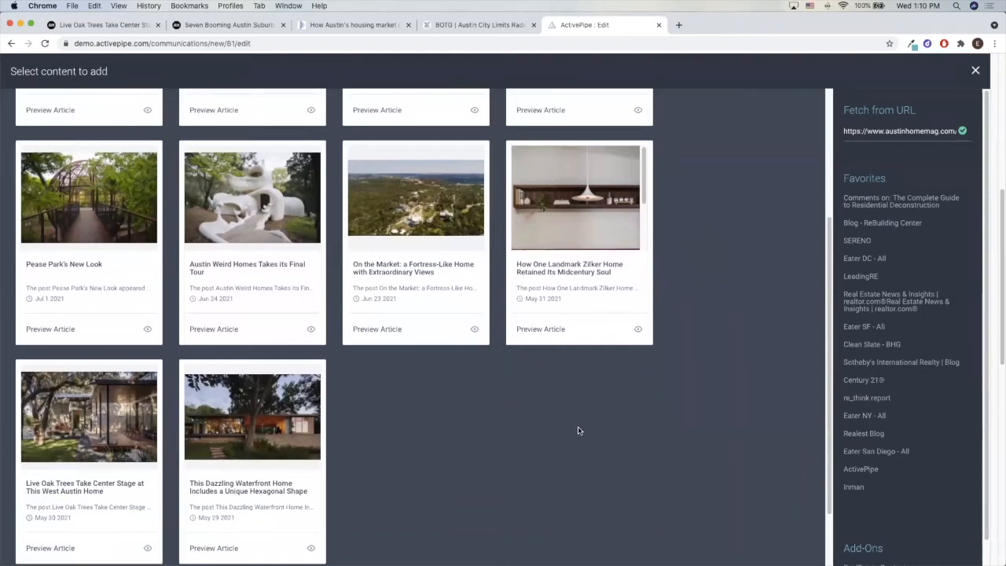
pyautogui.click(88, 430)
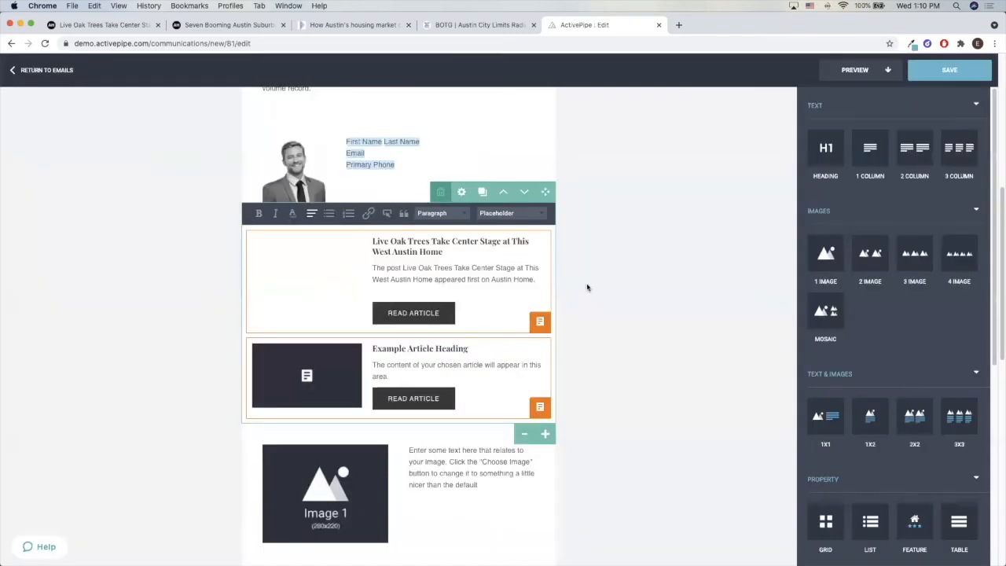
pyautogui.click(585, 299)
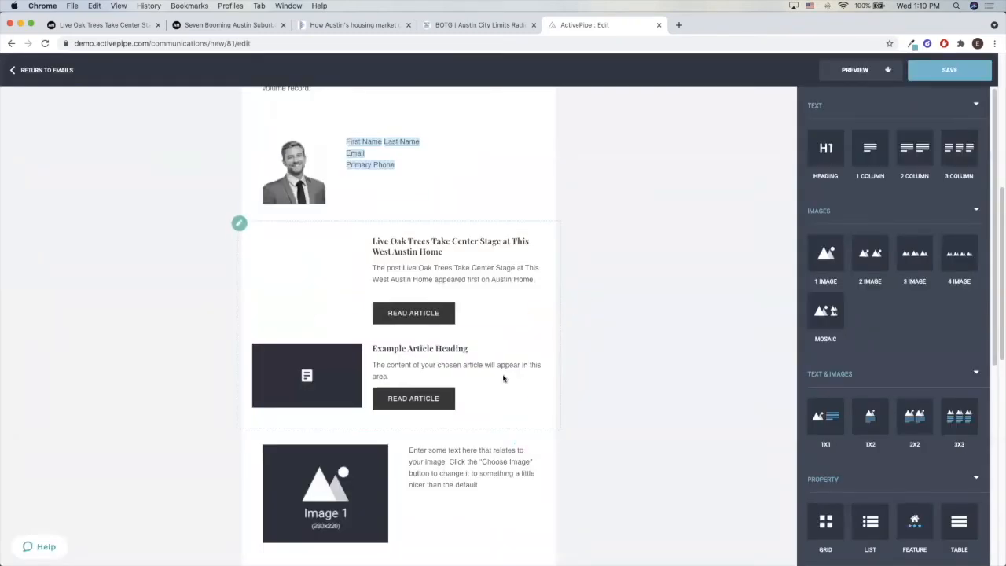
# Try to fetch content for the second article placeholder from the Austin Business Journal housing market article's URL, and close the content selection
pyautogui.click(504, 378)
pyautogui.click(540, 408)
pyautogui.click(336, 25)
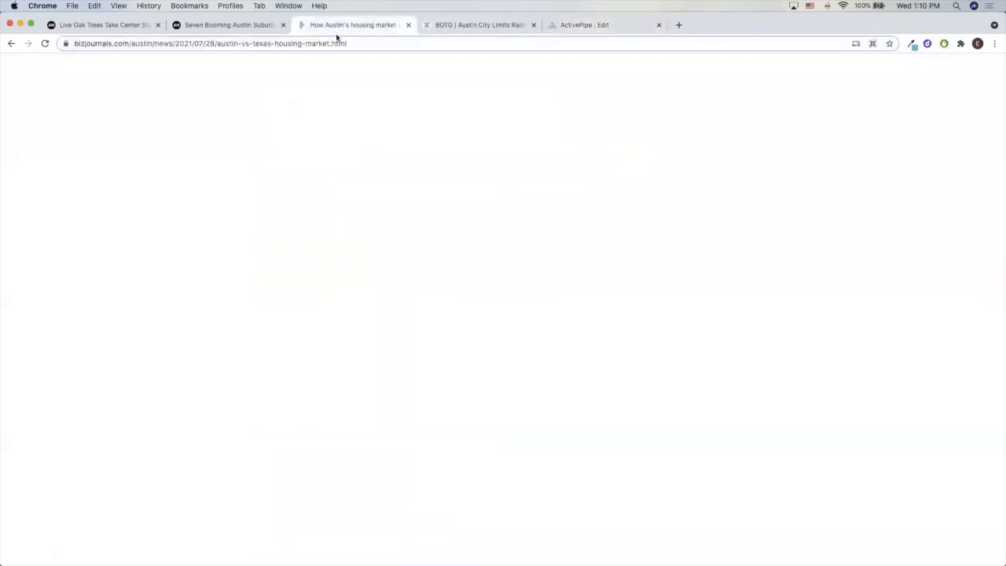
pyautogui.click(643, 183)
pyautogui.click(259, 45)
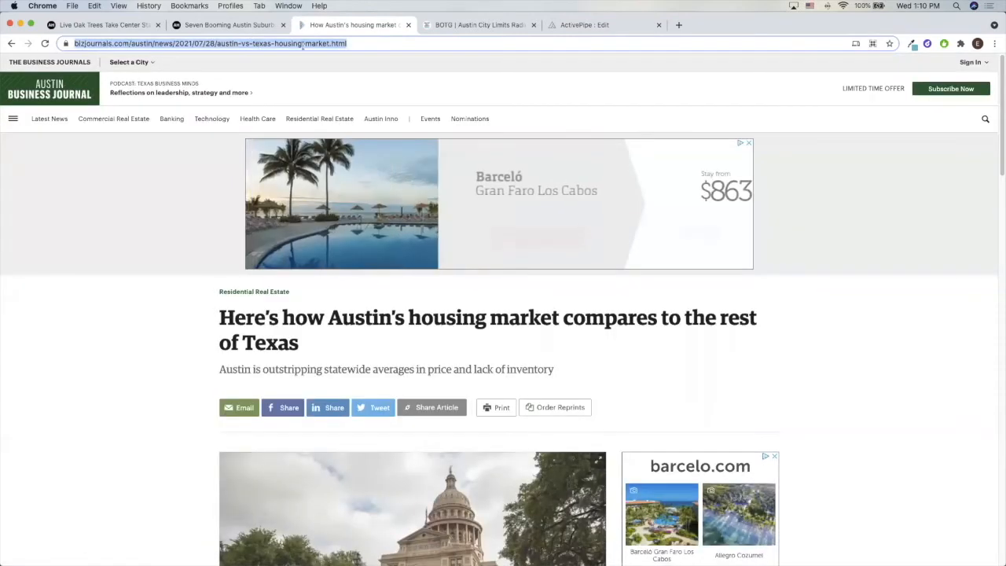
pyautogui.click(582, 25)
pyautogui.click(922, 126)
pyautogui.press('cmd+v')
pyautogui.click(961, 131)
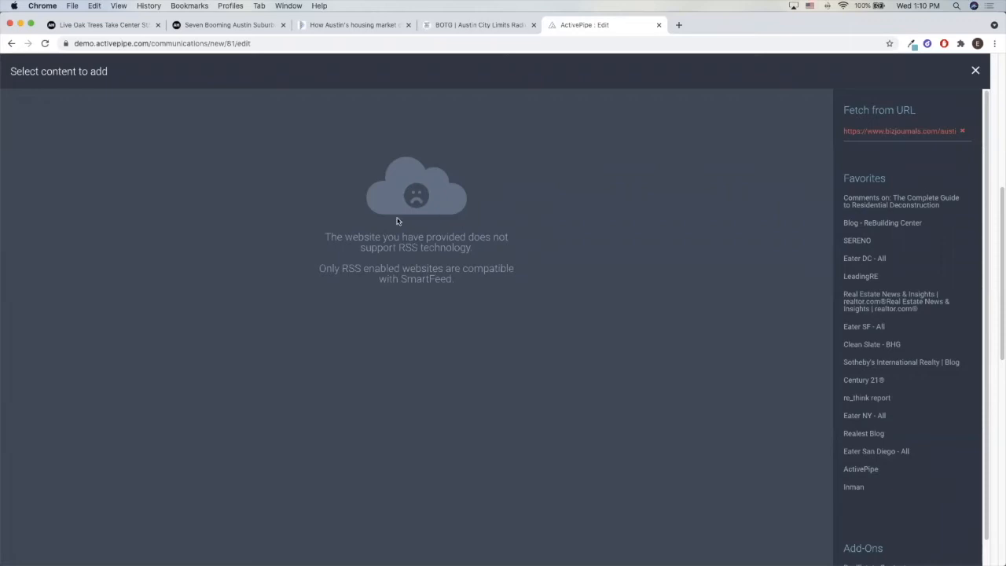
pyautogui.moveTo(884, 132); pyautogui.dragTo(953, 121)
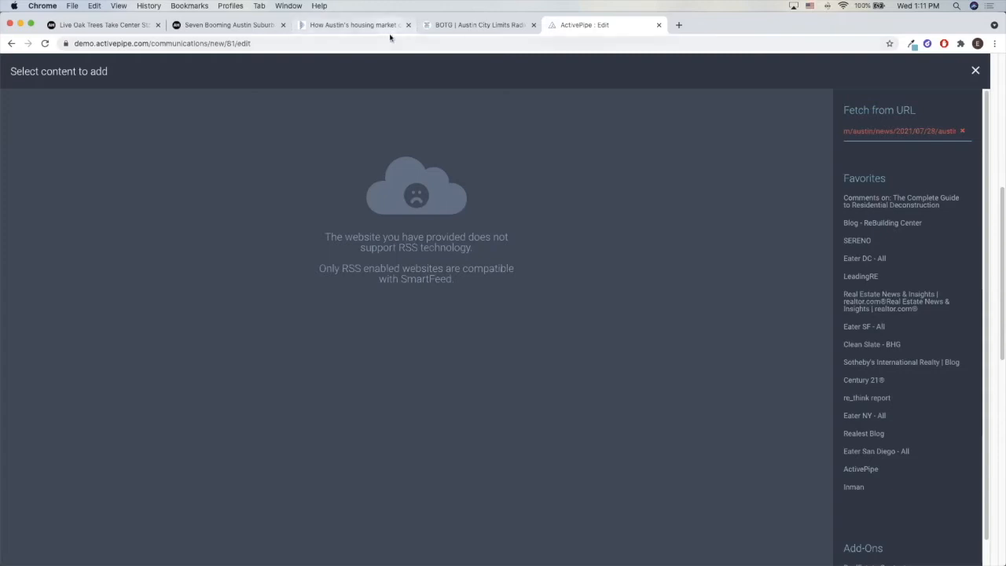
pyautogui.click(960, 132)
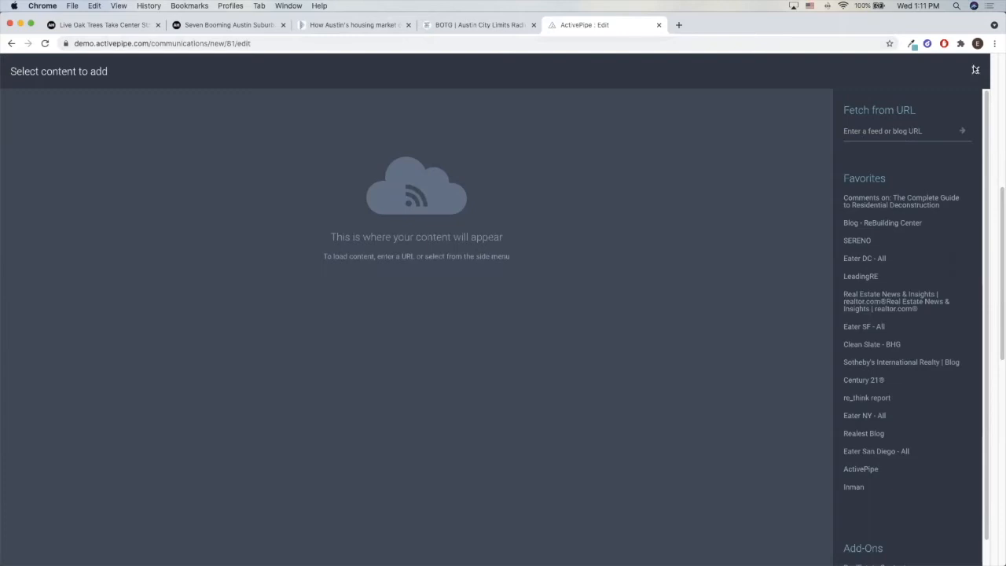
pyautogui.click(975, 70)
# Copy the headline "Here's how Austin's housing market compares to the rest of Texas" into the image-and-text block, above its placeholder text
pyautogui.scroll(-5, 477, 389)
pyautogui.scroll(3, 477, 385)
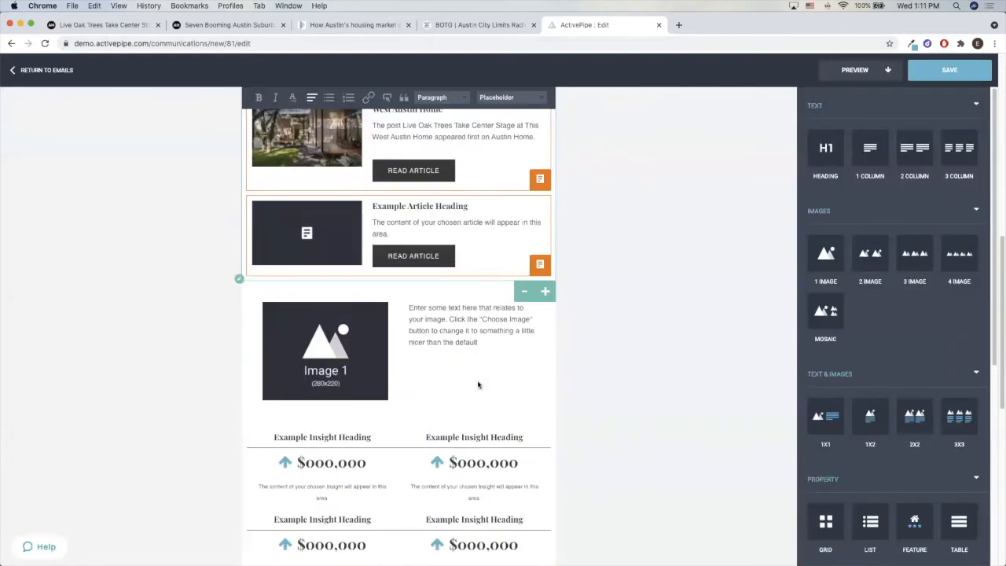
pyautogui.click(442, 315)
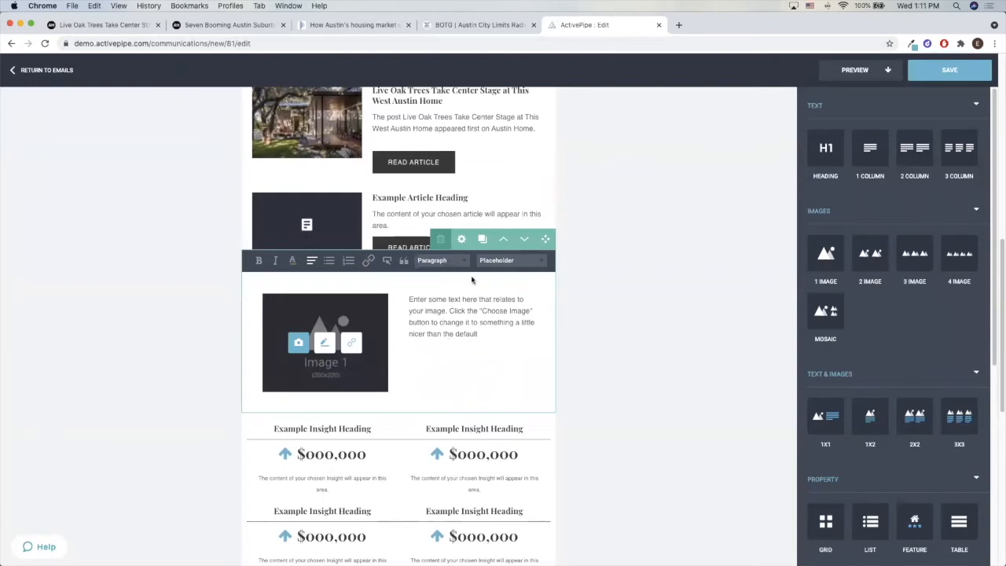
pyautogui.scroll(3, 471, 280)
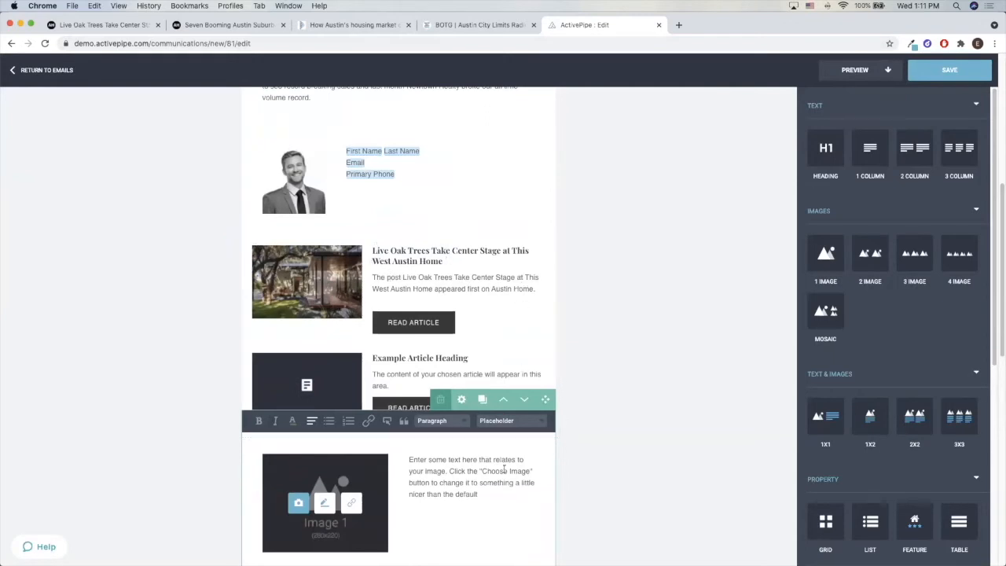
pyautogui.click(356, 26)
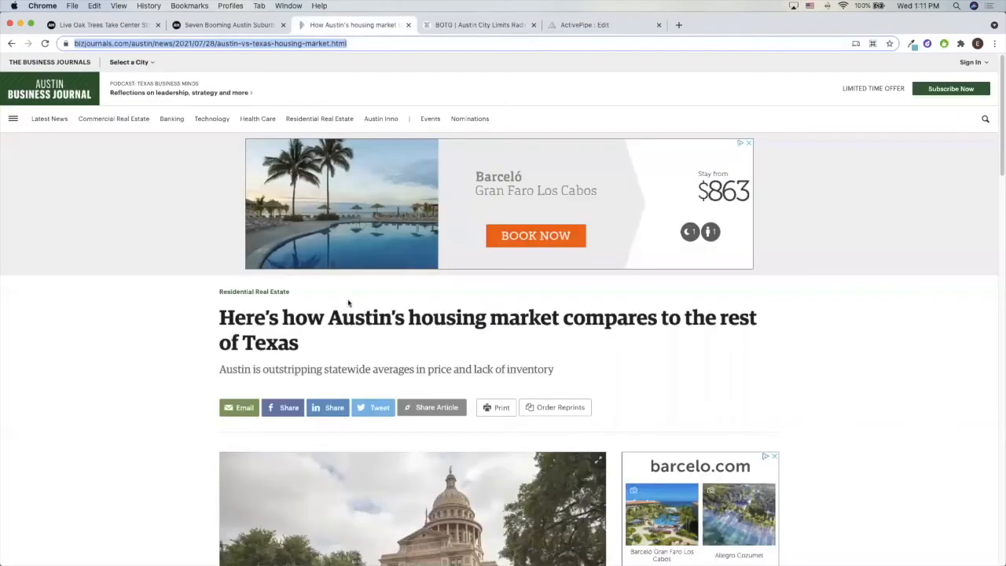
pyautogui.moveTo(299, 343); pyautogui.dragTo(218, 319)
pyautogui.press('super+c')
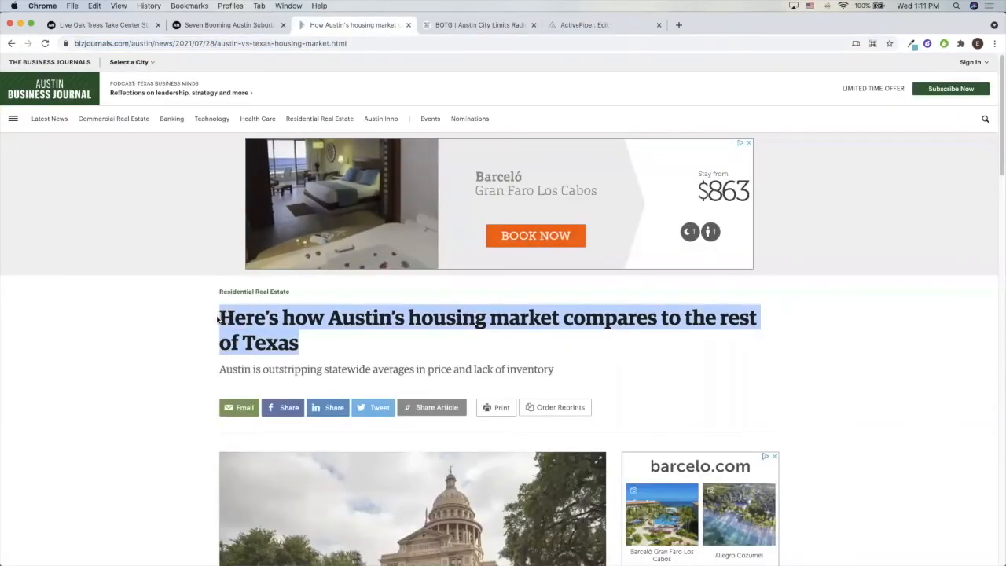
pyautogui.click(474, 26)
pyautogui.click(562, 28)
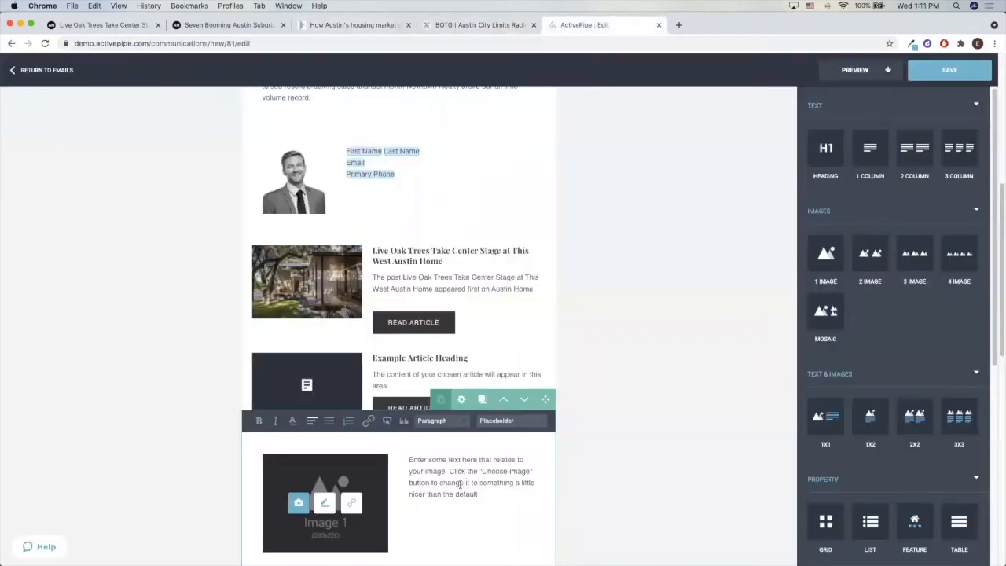
pyautogui.scroll(-1, 417, 482)
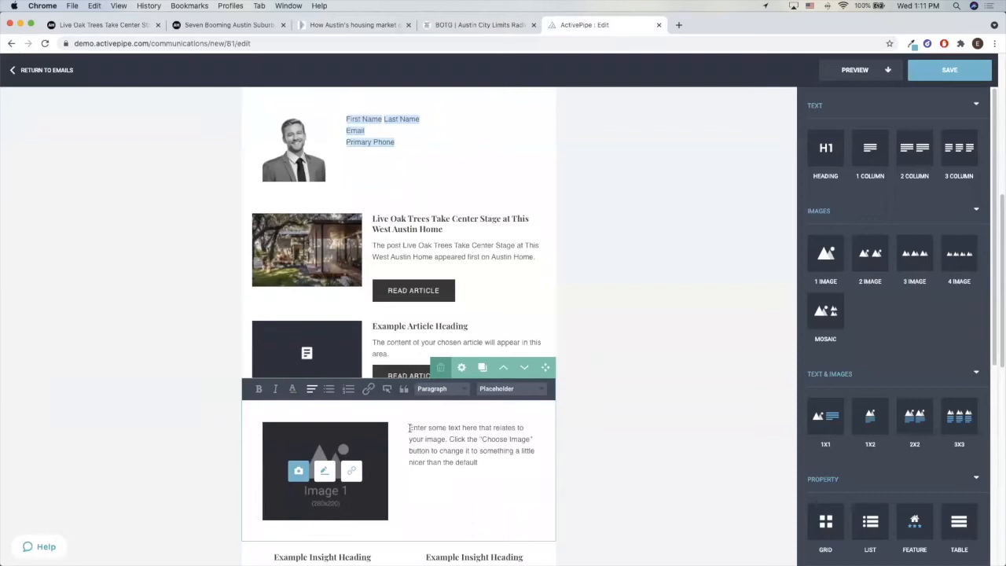
pyautogui.click(408, 428)
pyautogui.press('super+v')
pyautogui.press('Return')
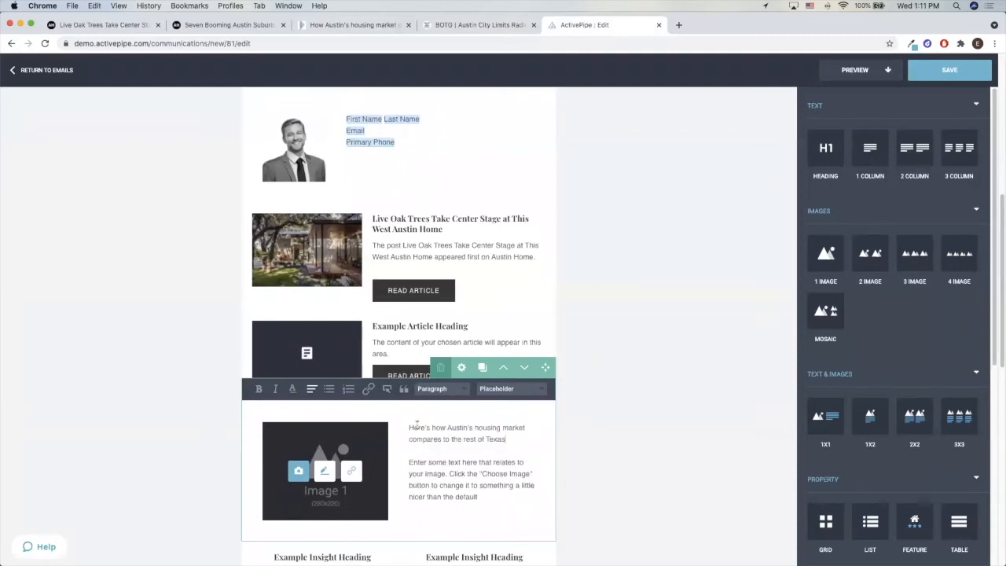
# Format the inserted housing market headline as Heading Three
pyautogui.scroll(-1, 418, 426)
pyautogui.scroll(-2, 418, 427)
pyautogui.moveTo(513, 391); pyautogui.dragTo(367, 360)
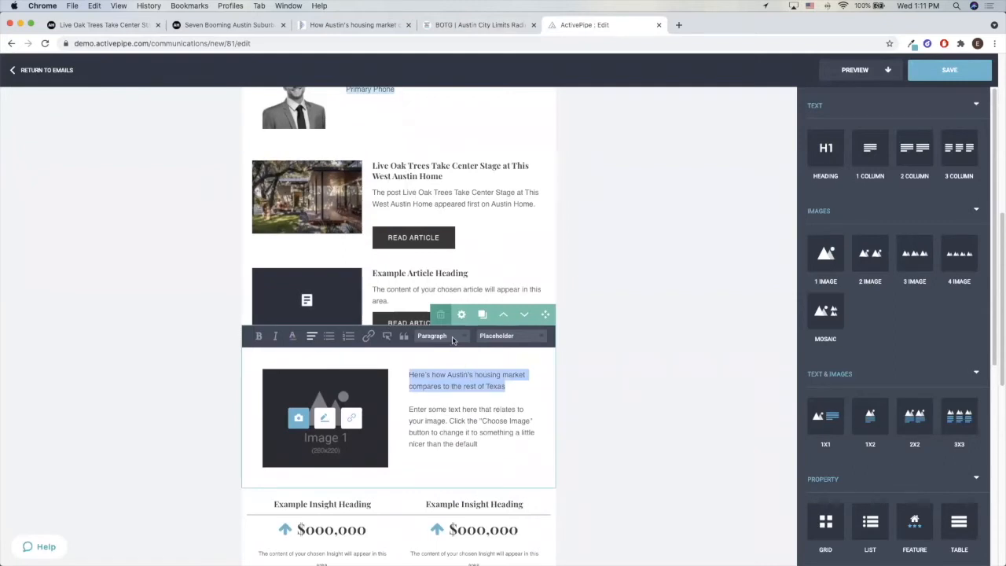
pyautogui.click(452, 338)
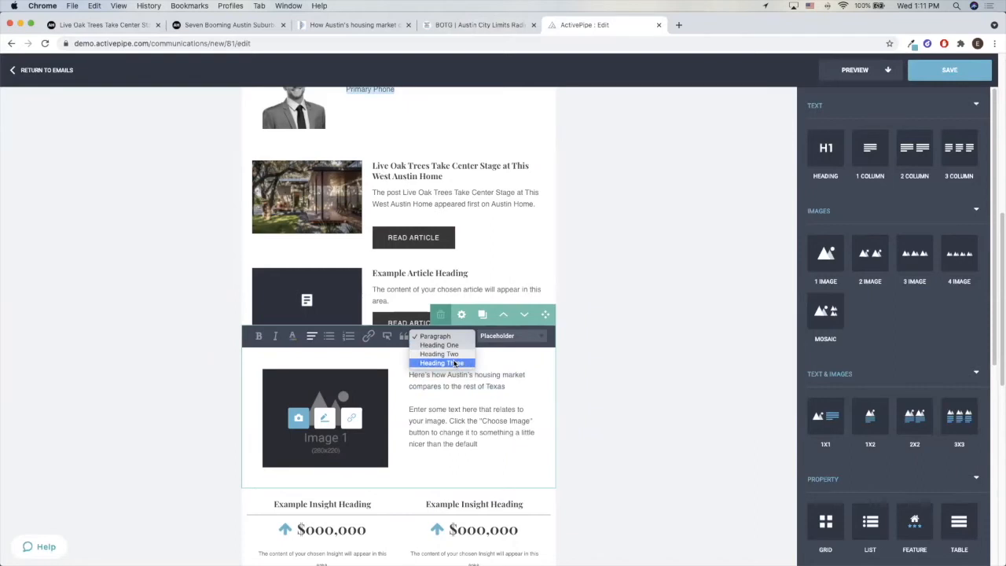
pyautogui.click(442, 363)
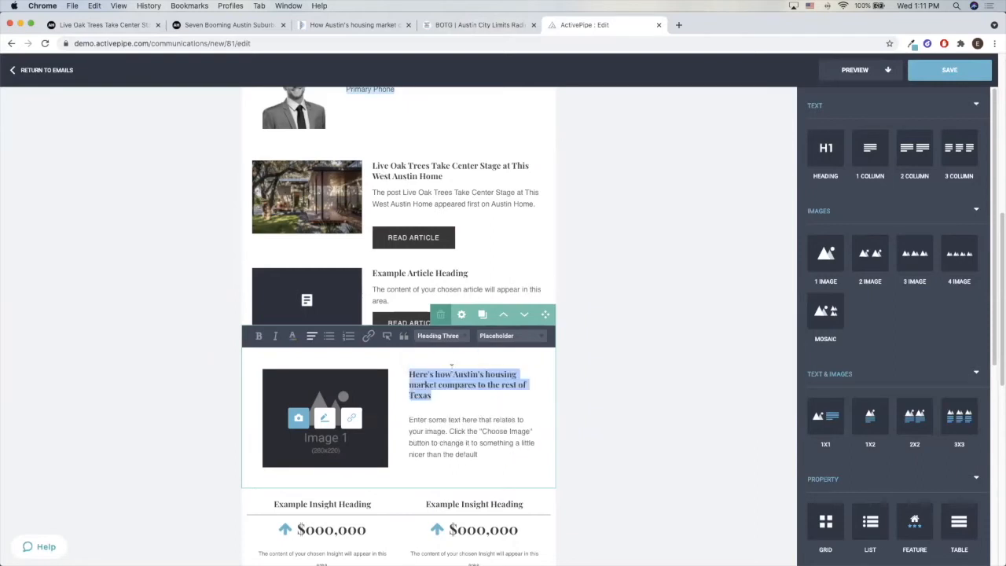
pyautogui.click(451, 396)
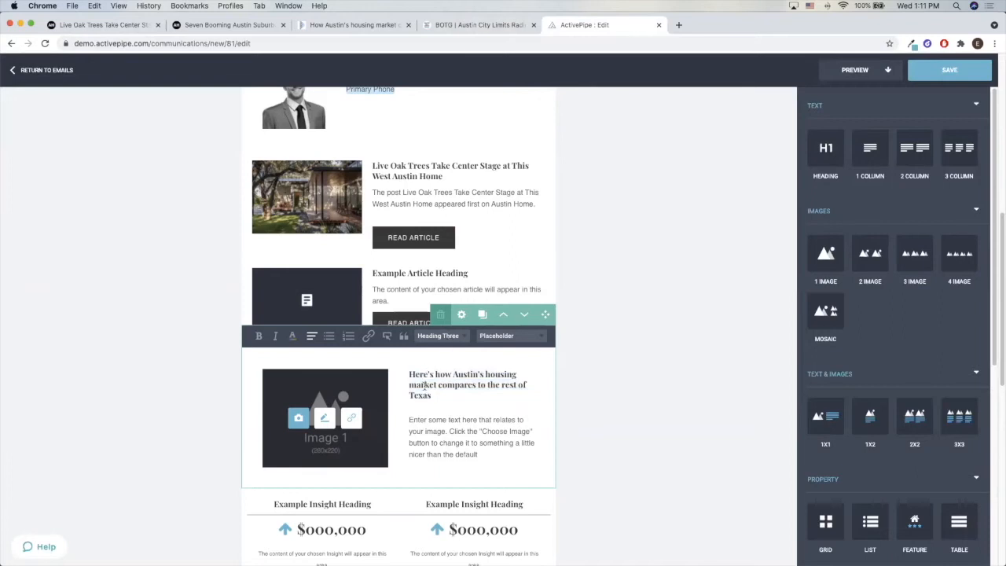
pyautogui.moveTo(431, 396); pyautogui.dragTo(406, 374)
pyautogui.click(455, 336)
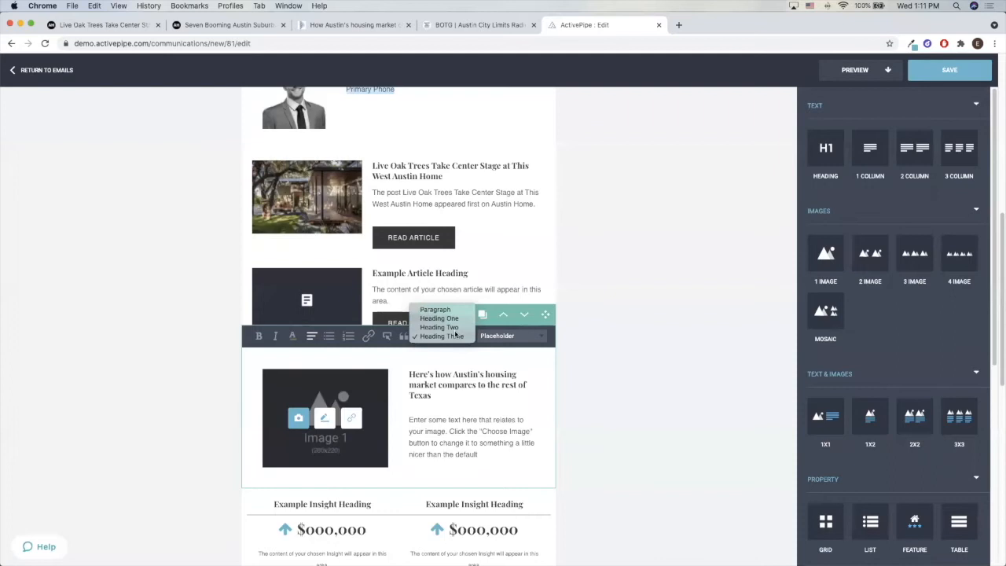
pyautogui.click(456, 400)
pyautogui.click(456, 399)
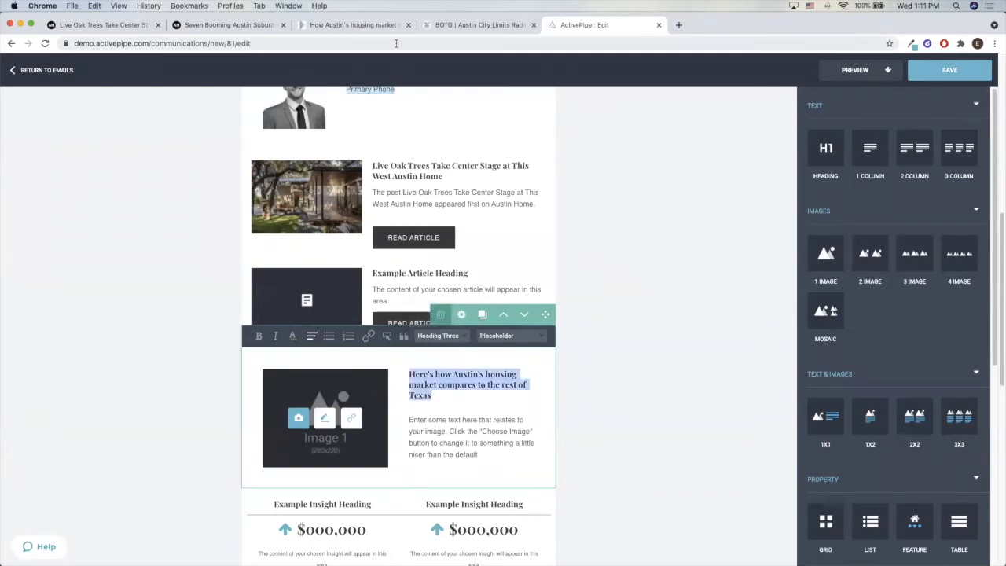
# Replace the block's placeholder text with the article's subheading "Austin is outstripping statewide averages in price and lack of inventory.", followed by blank lines
pyautogui.click(357, 26)
pyautogui.moveTo(554, 225); pyautogui.dragTo(218, 223)
pyautogui.press('super+c')
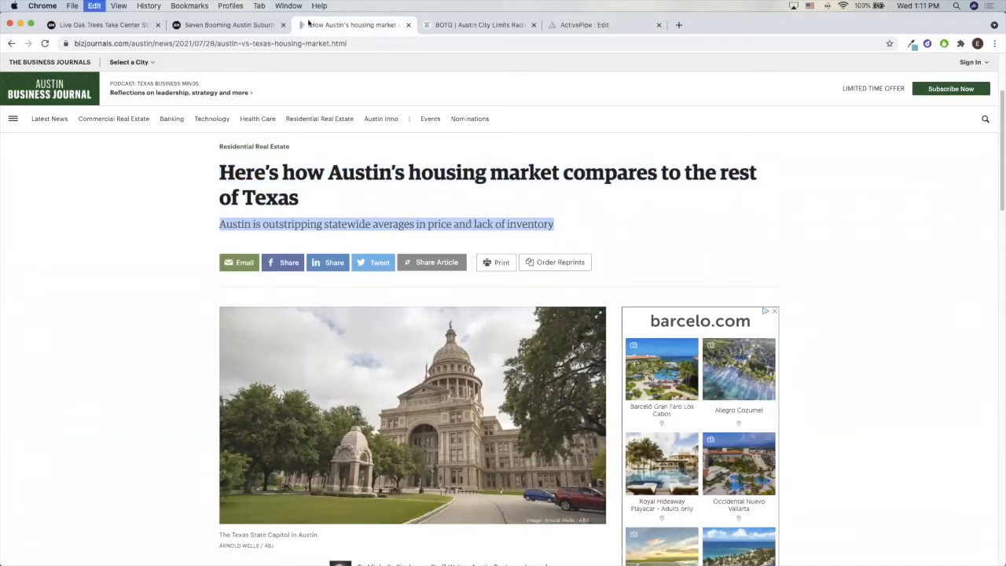
pyautogui.click(577, 25)
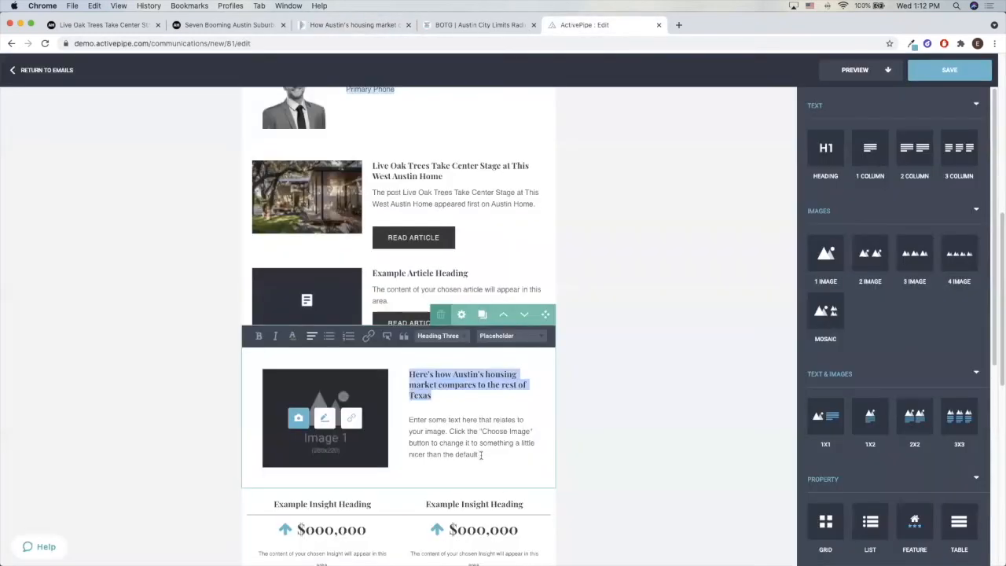
pyautogui.moveTo(478, 454); pyautogui.dragTo(384, 406)
pyautogui.press('super+v')
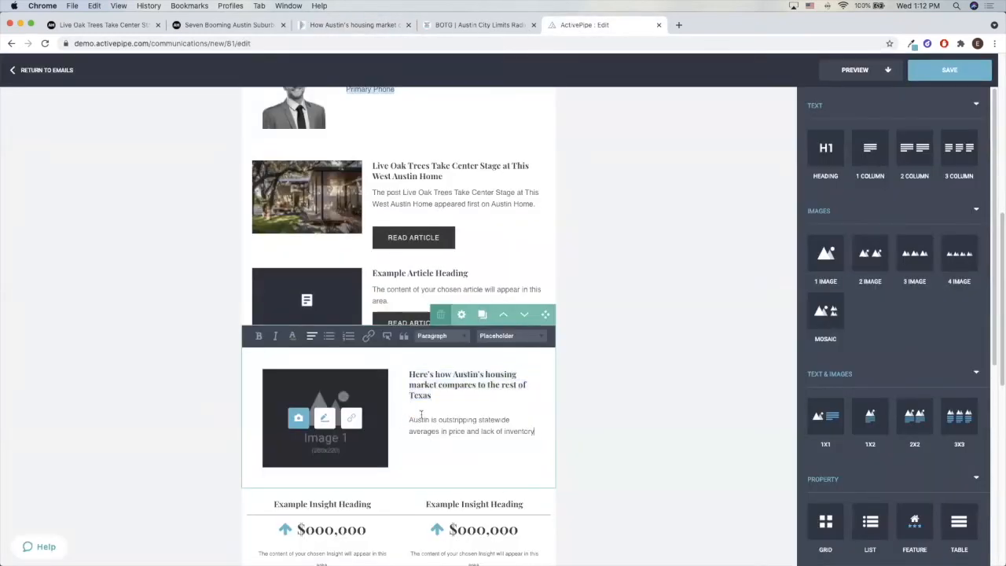
pyautogui.write('.')
pyautogui.press('Return')
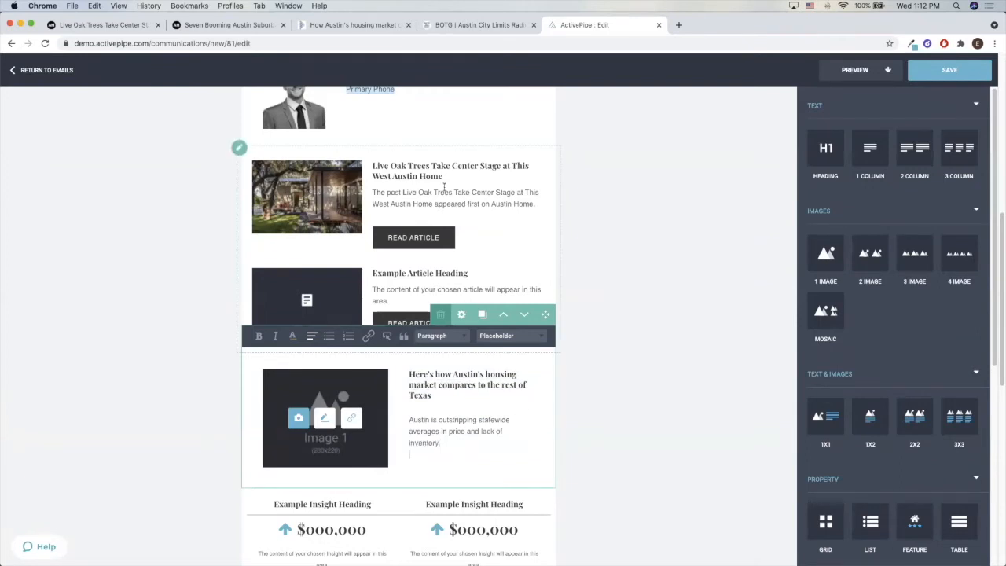
pyautogui.press('Return')
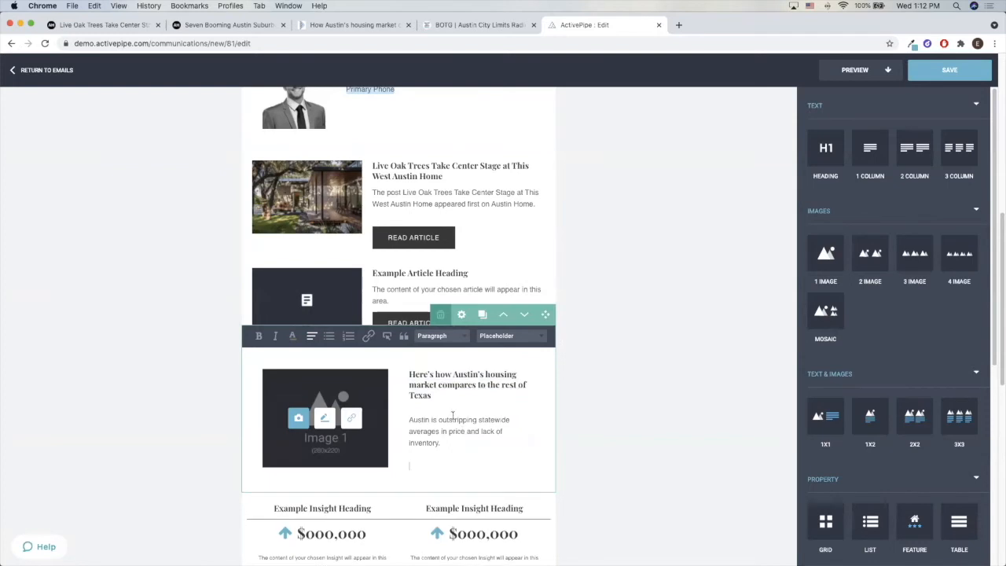
# Start a button below the subheading text and give it the Austin Business Journal article's web address as its link
pyautogui.click(385, 337)
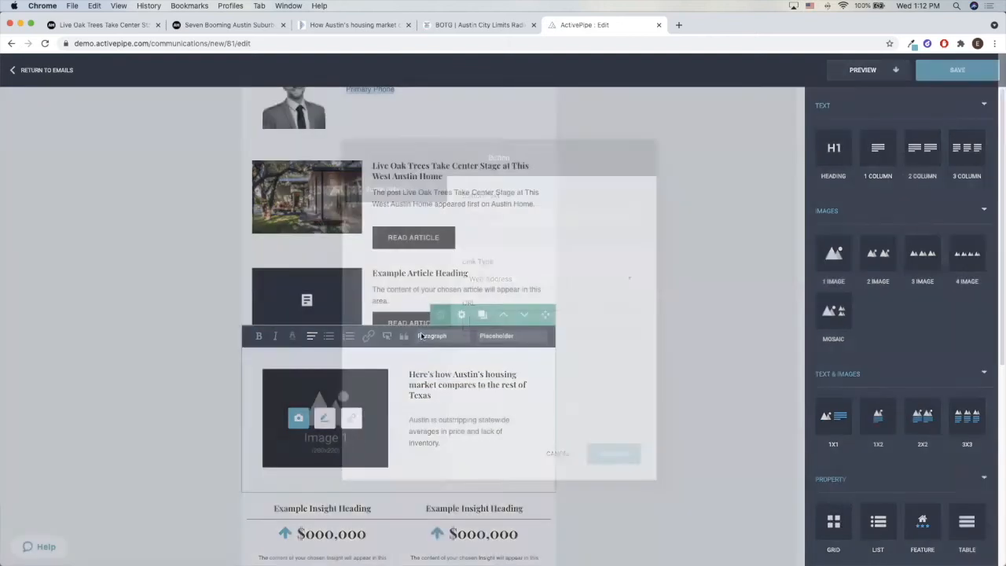
pyautogui.click(386, 24)
pyautogui.click(380, 41)
pyautogui.press('super+c')
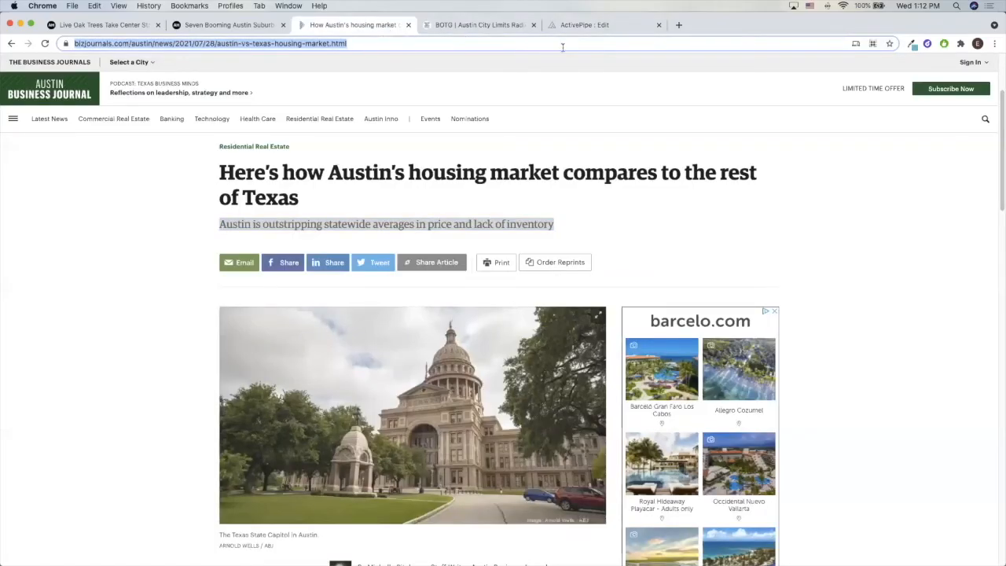
pyautogui.click(586, 24)
pyautogui.press('super+v')
# Set the button text to "Read Article" and insert the button into the block
pyautogui.click(529, 214)
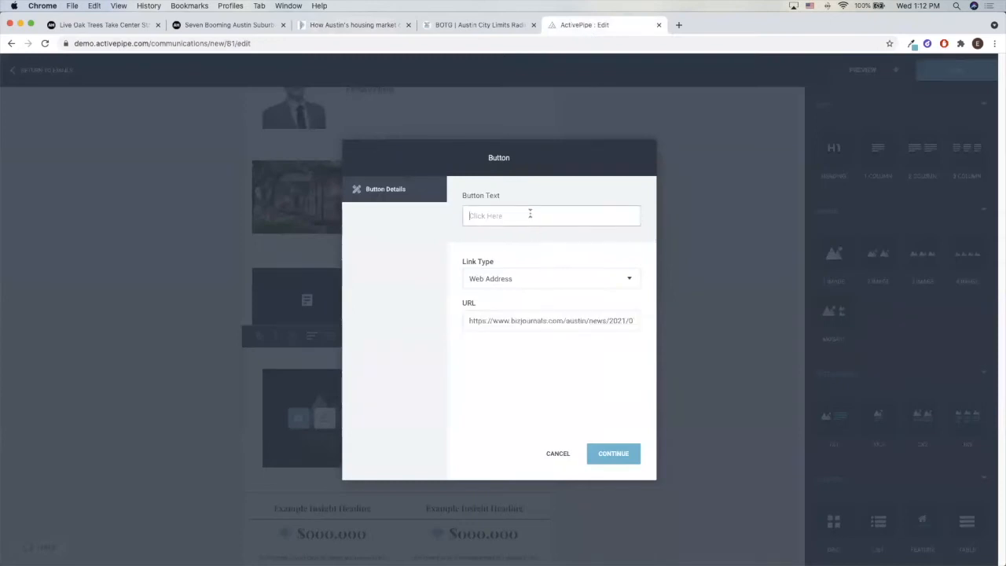
pyautogui.write('Rea')
pyautogui.press('BackSpace')
pyautogui.press('BackSpace')
pyautogui.press('BackSpace')
pyautogui.write('d Artuc')
pyautogui.click(628, 463)
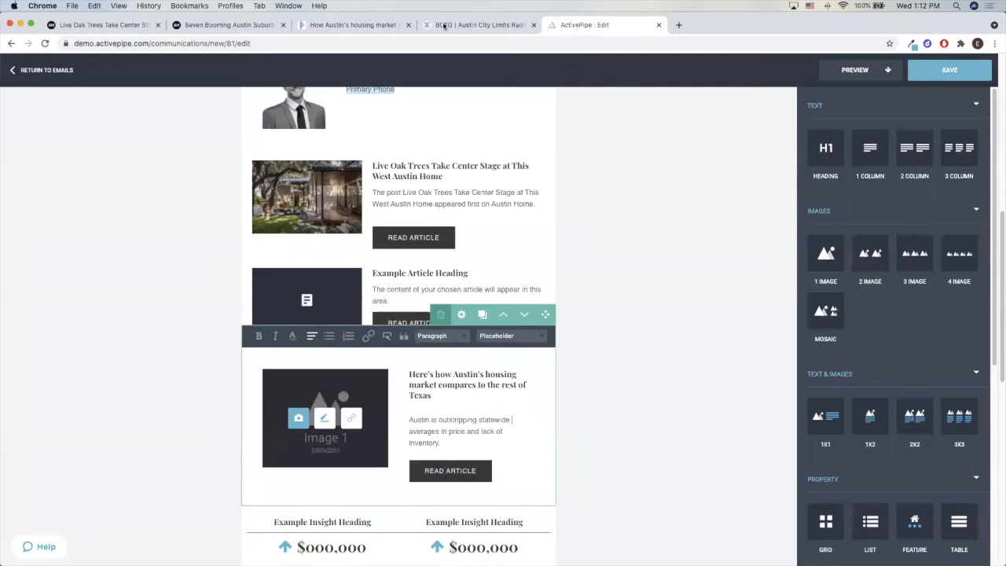
# Switch to the Austin Business Journal article about Austin's housing market
pyautogui.click(354, 24)
pyautogui.rightClick(348, 390)
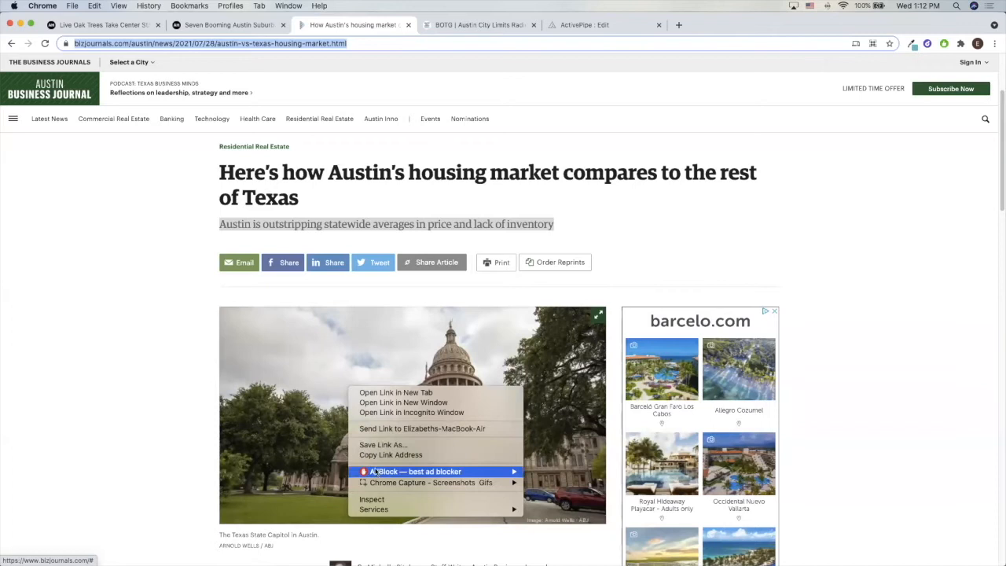
pyautogui.click(206, 395)
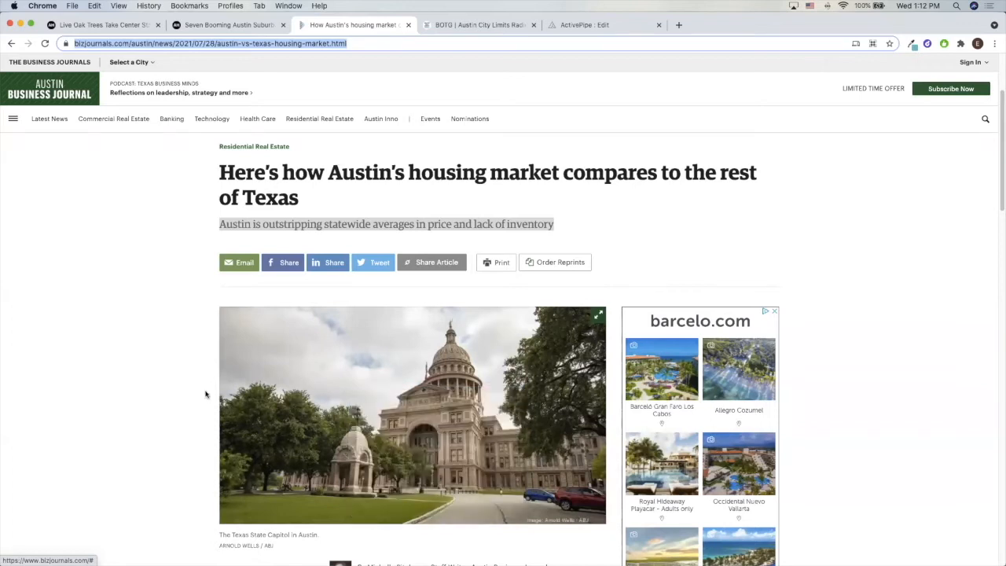
pyautogui.scroll(-5, 291, 383)
pyautogui.rightClick(341, 268)
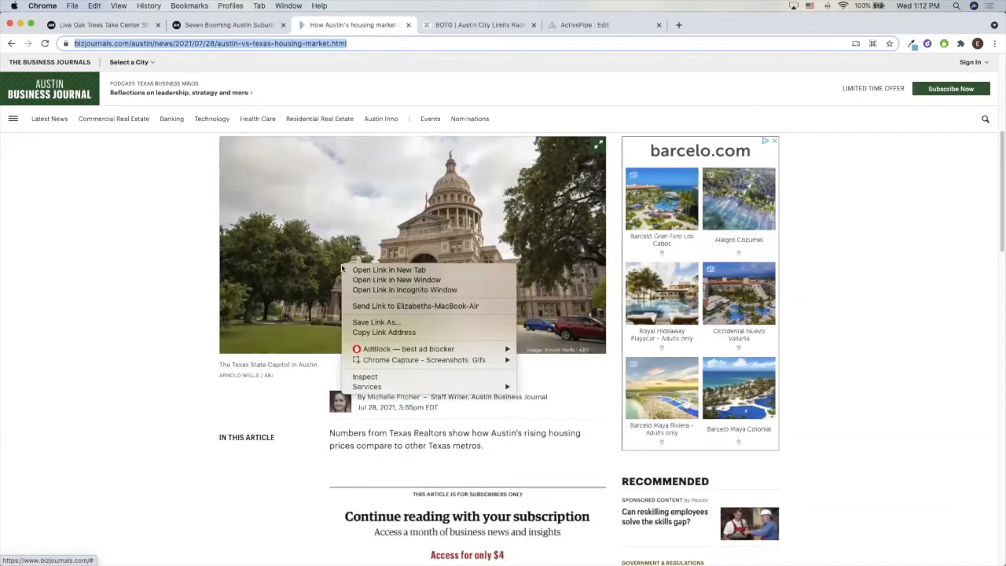
pyautogui.click(202, 307)
# Capture a screenshot of the Texas State Capitol photo in the article
pyautogui.scroll(2, 202, 306)
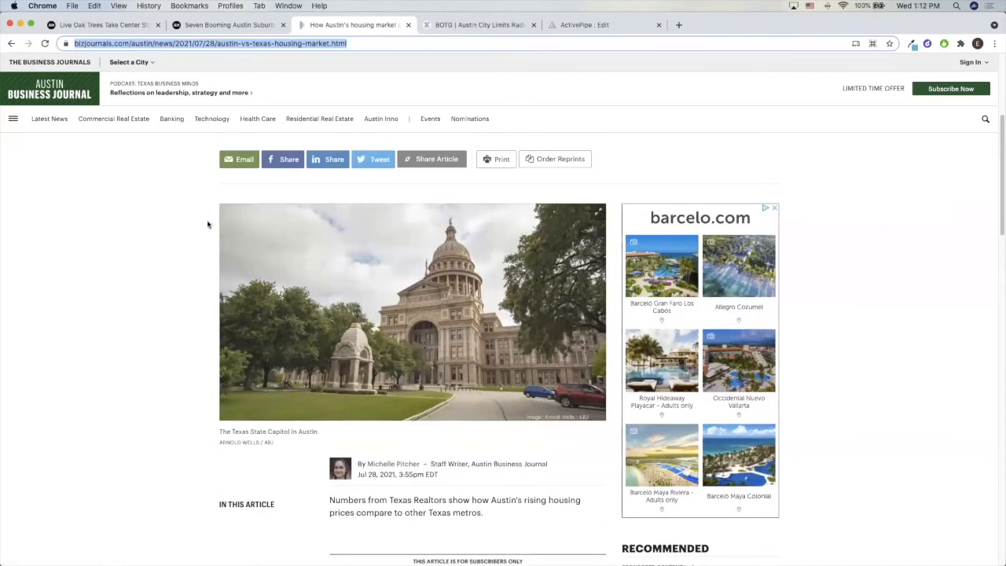
pyautogui.press('super+shift+4')
pyautogui.moveTo(221, 207); pyautogui.dragTo(607, 421)
# Return to the ActivePipe editor, upload "Screen Shot 2021-08-04 at 1.12.51 PM" and place it as the housing market block's image
pyautogui.click(583, 24)
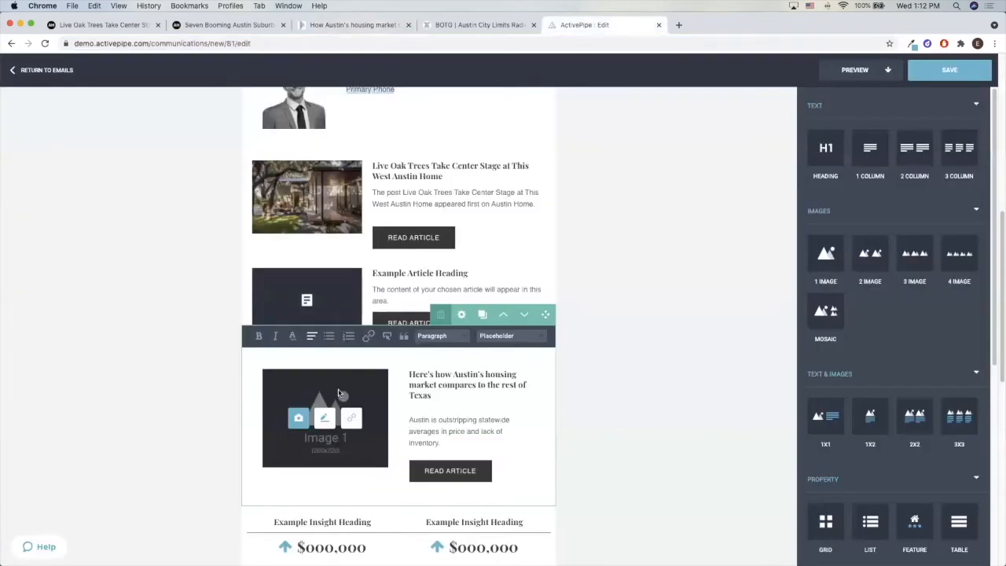
pyautogui.click(298, 417)
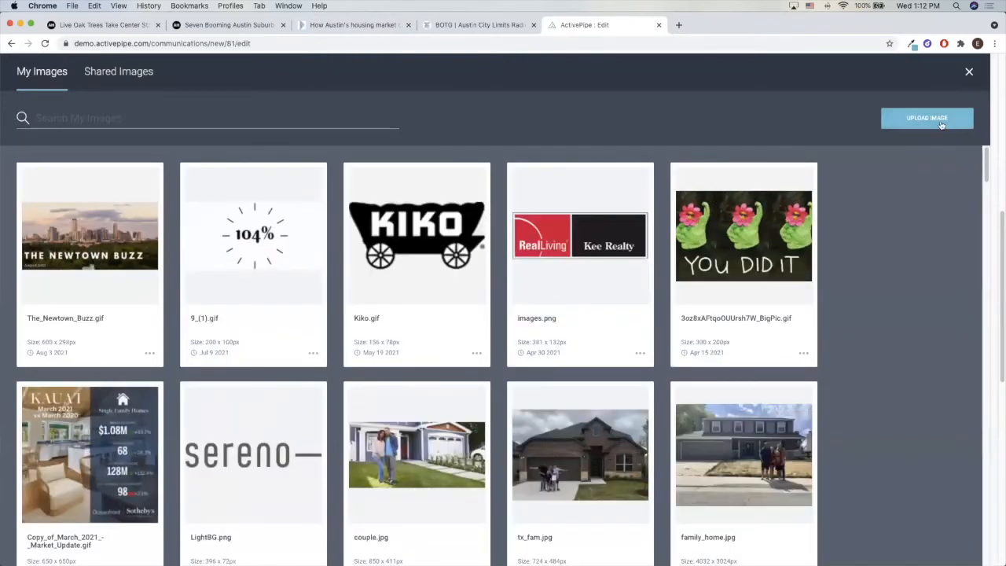
pyautogui.click(938, 122)
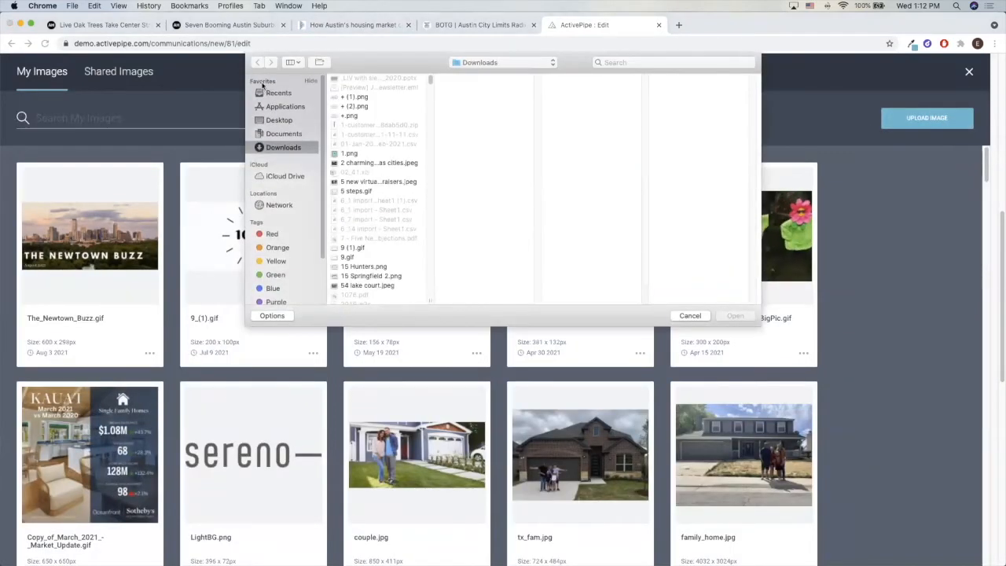
pyautogui.click(278, 93)
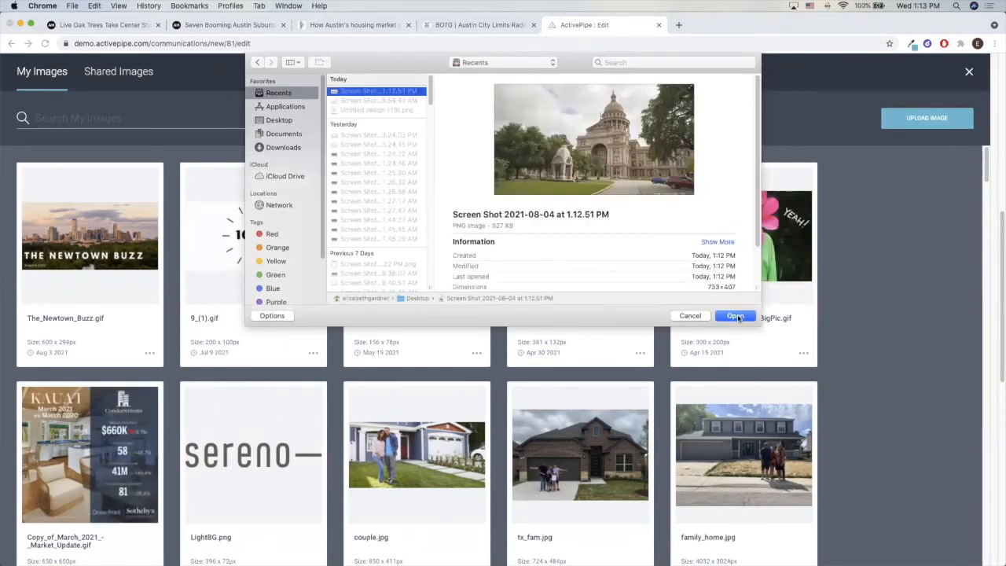
pyautogui.click(735, 315)
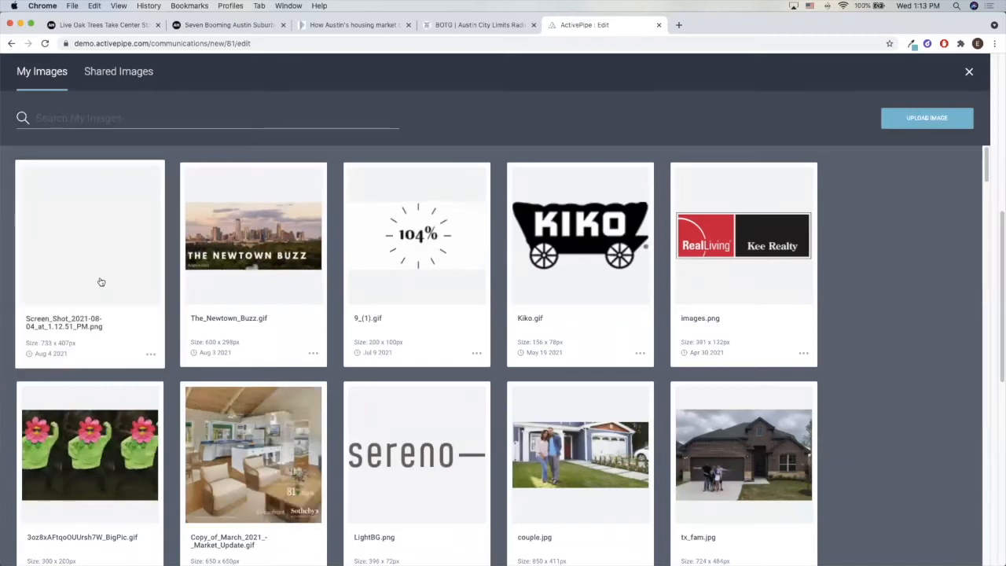
pyautogui.click(101, 280)
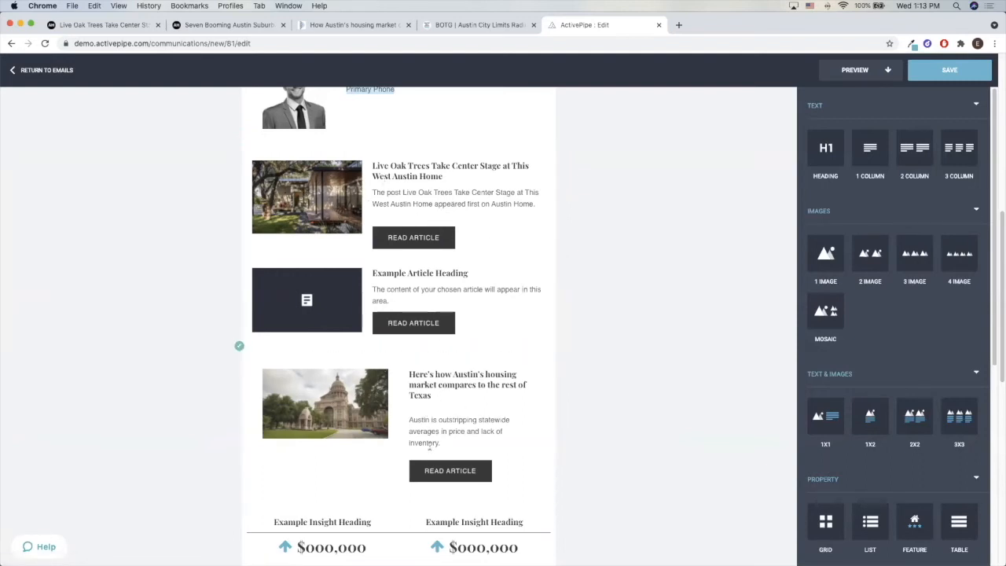
# Crop the housing market block's image to 4:3, framing the Capitol building, and save the crop
pyautogui.click(402, 410)
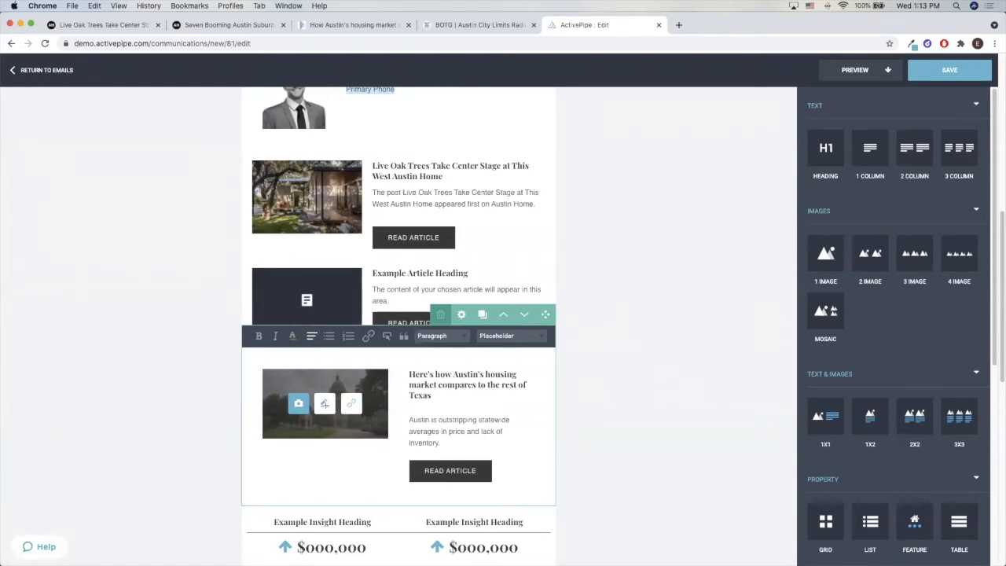
pyautogui.click(324, 403)
pyautogui.click(405, 421)
pyautogui.moveTo(308, 186); pyautogui.dragTo(746, 415)
pyautogui.moveTo(442, 318); pyautogui.dragTo(523, 332)
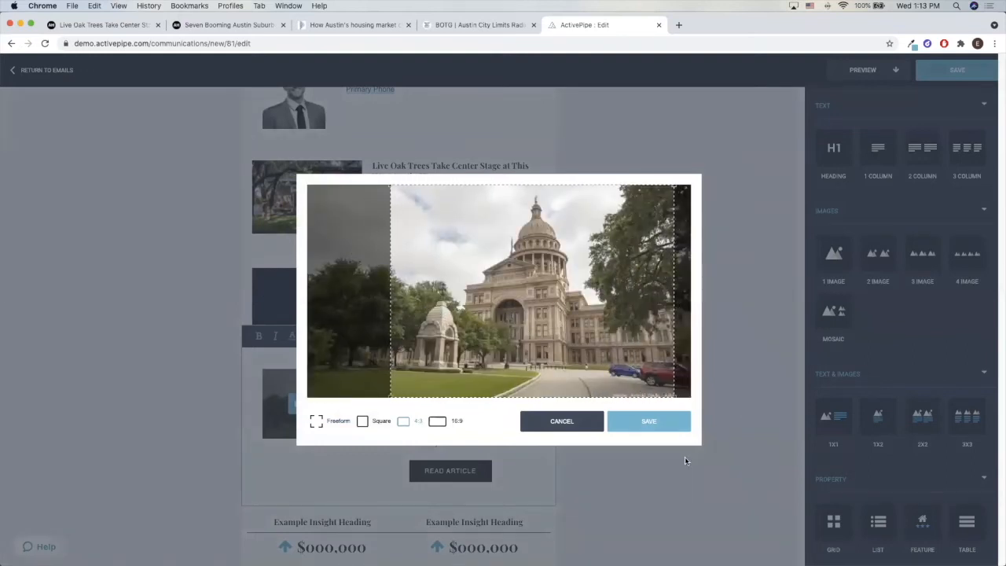
pyautogui.click(655, 419)
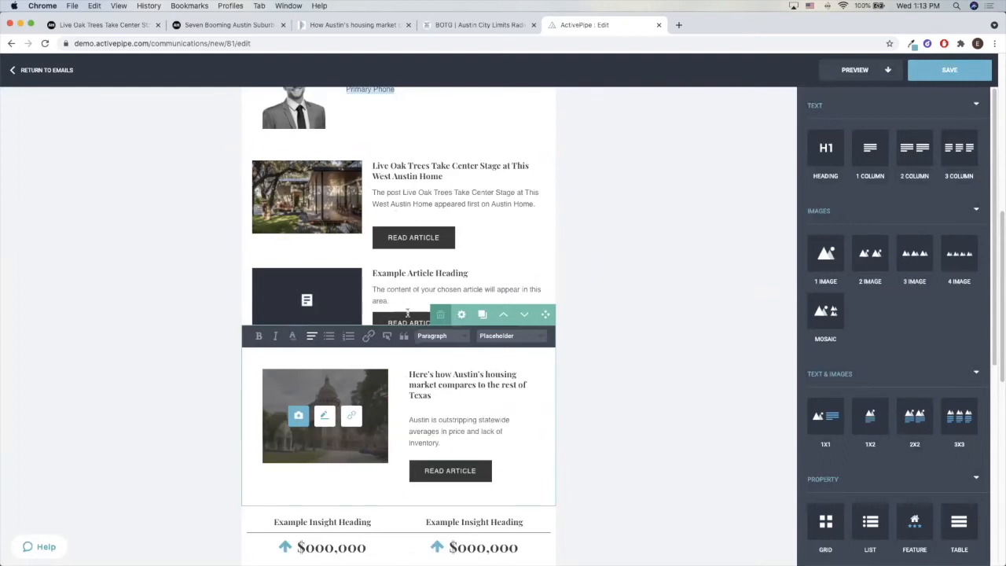
# Set the housing market block's column split to 40% - 60%
pyautogui.click(462, 318)
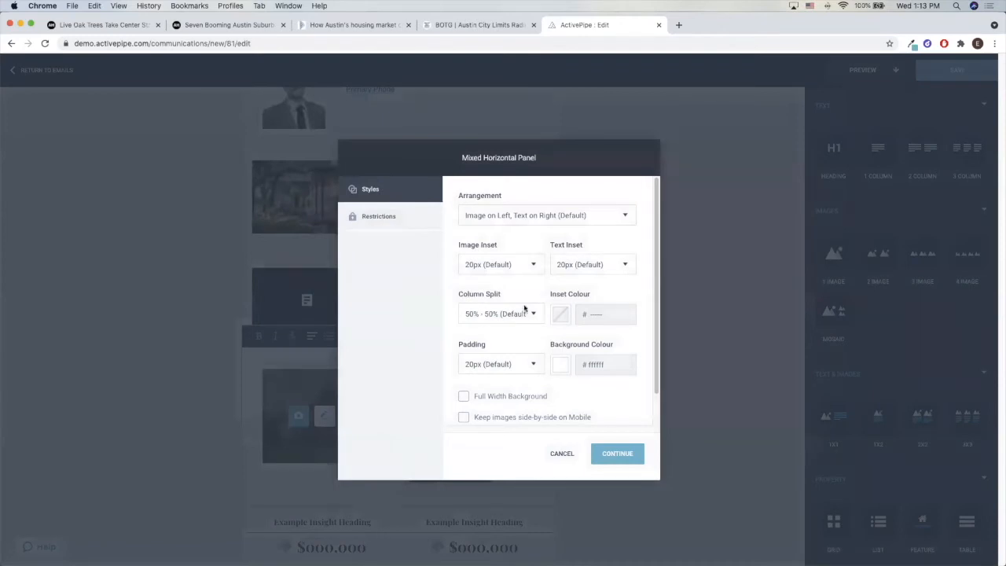
pyautogui.click(496, 314)
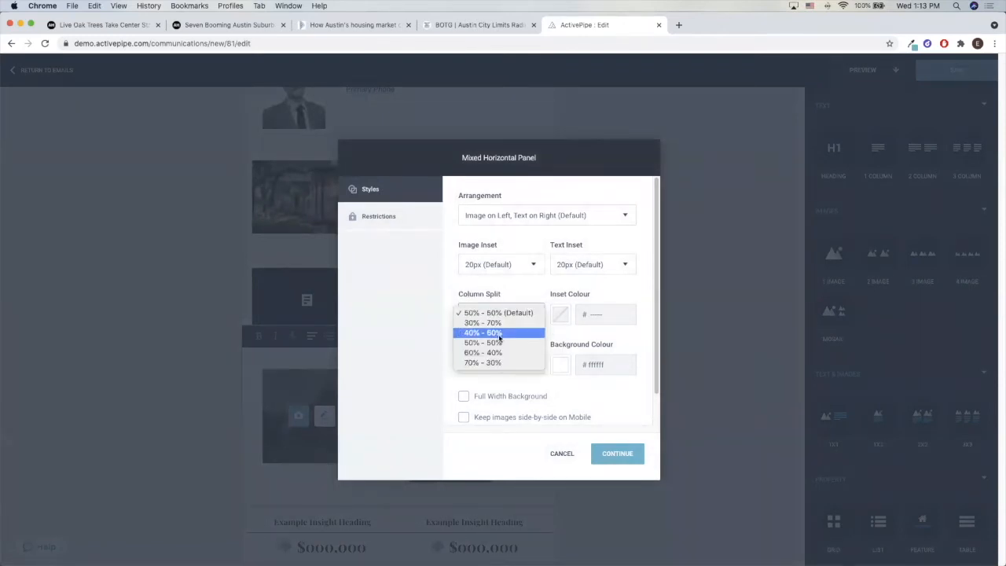
pyautogui.click(499, 334)
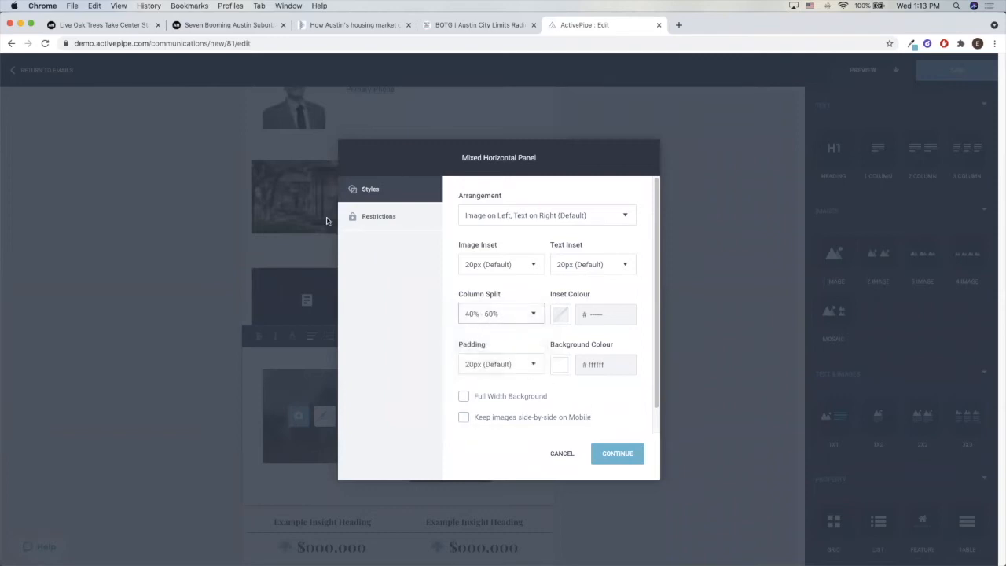
pyautogui.click(633, 454)
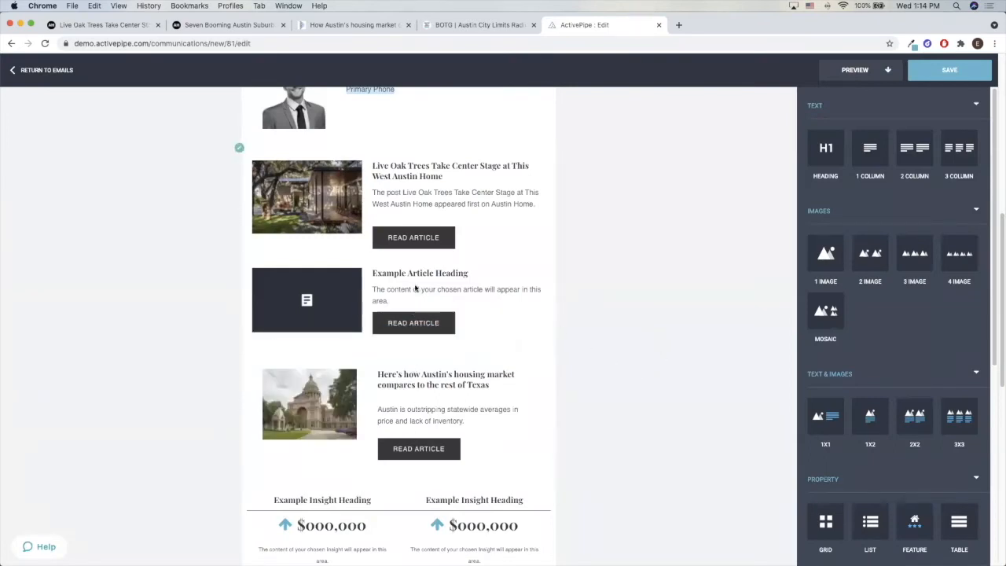
# Open content selection for the example article placeholder and load the RealEstate Content add-on's articles across all categories
pyautogui.click(496, 308)
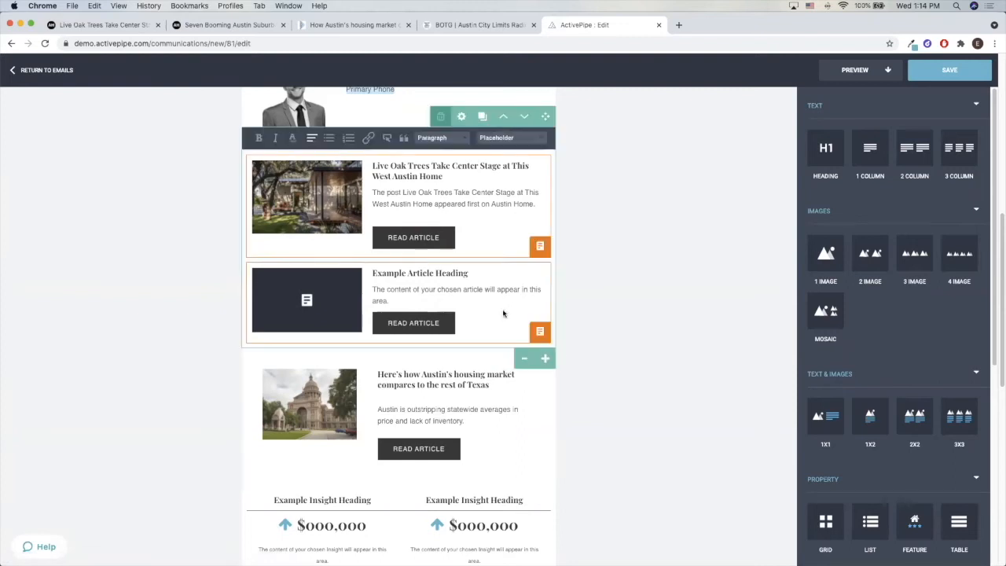
pyautogui.click(540, 333)
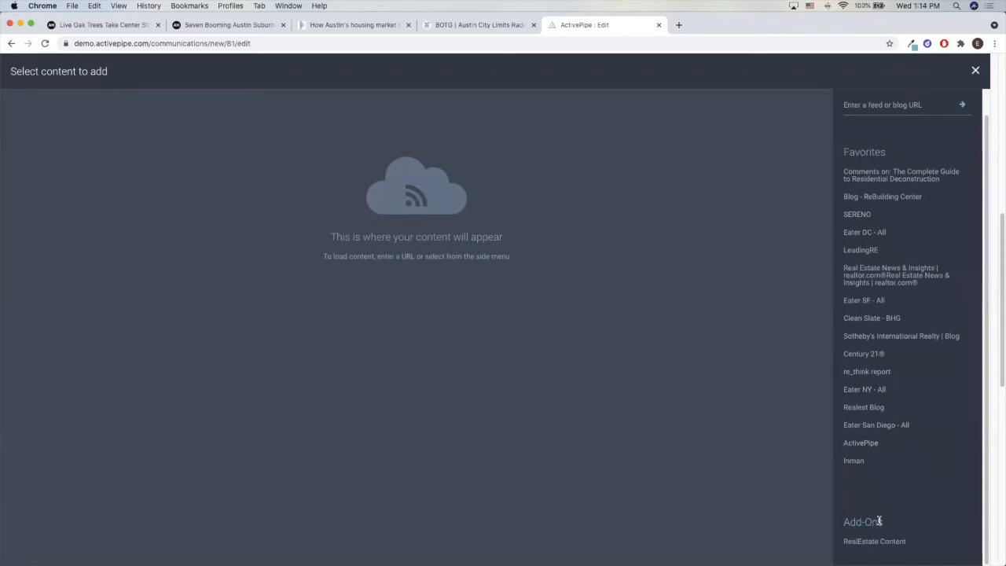
pyautogui.click(893, 544)
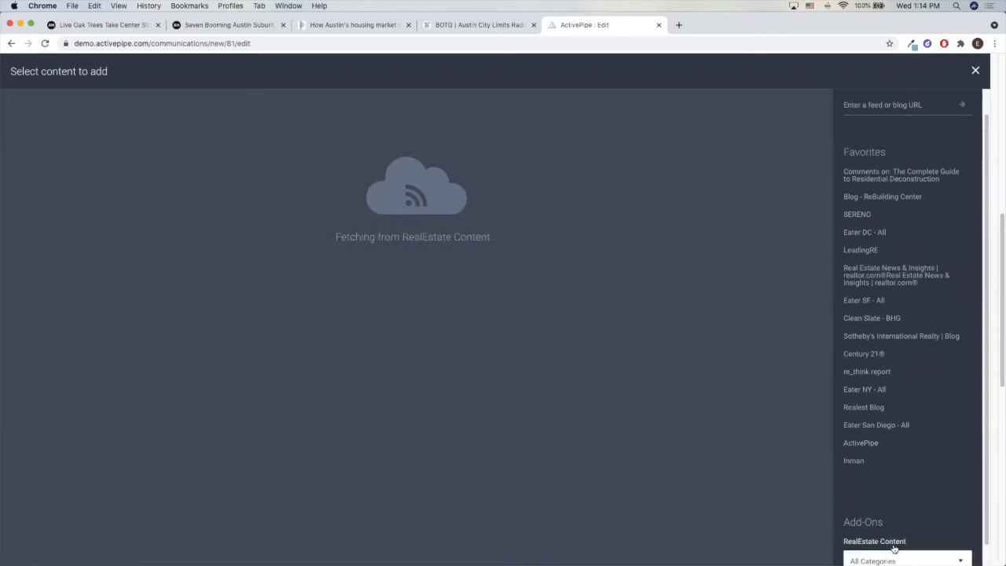
pyautogui.scroll(-1, 903, 526)
pyautogui.click(907, 542)
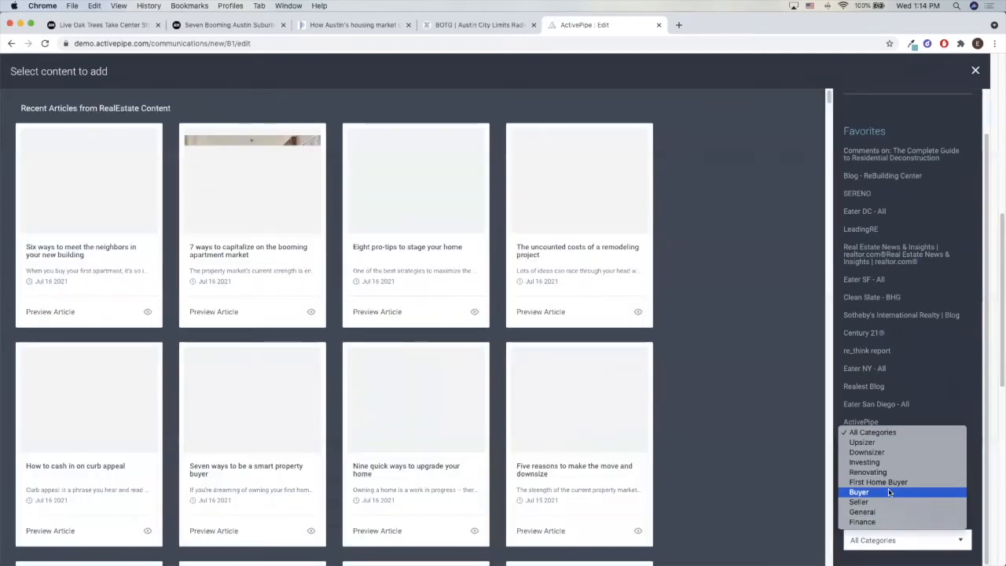
pyautogui.click(888, 552)
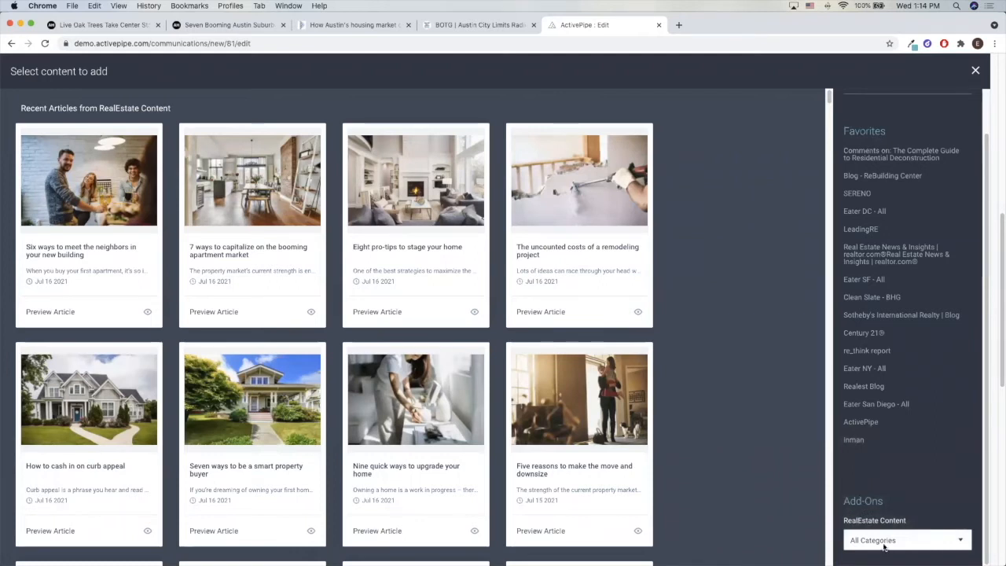
# Preview the article "Seven ways to be a smart property buyer" and insert it into the placeholder
pyautogui.click(312, 532)
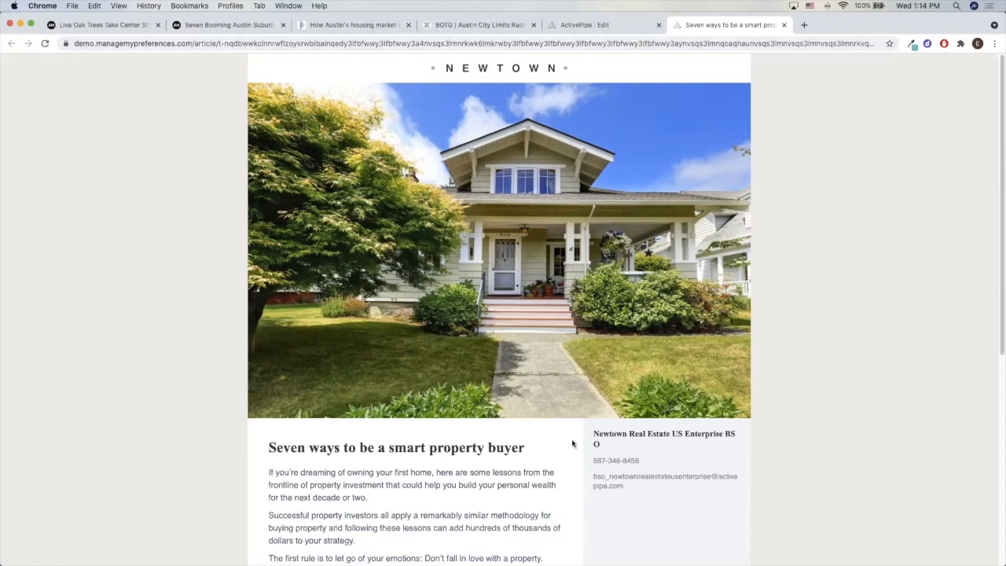
pyautogui.click(784, 26)
pyautogui.click(277, 455)
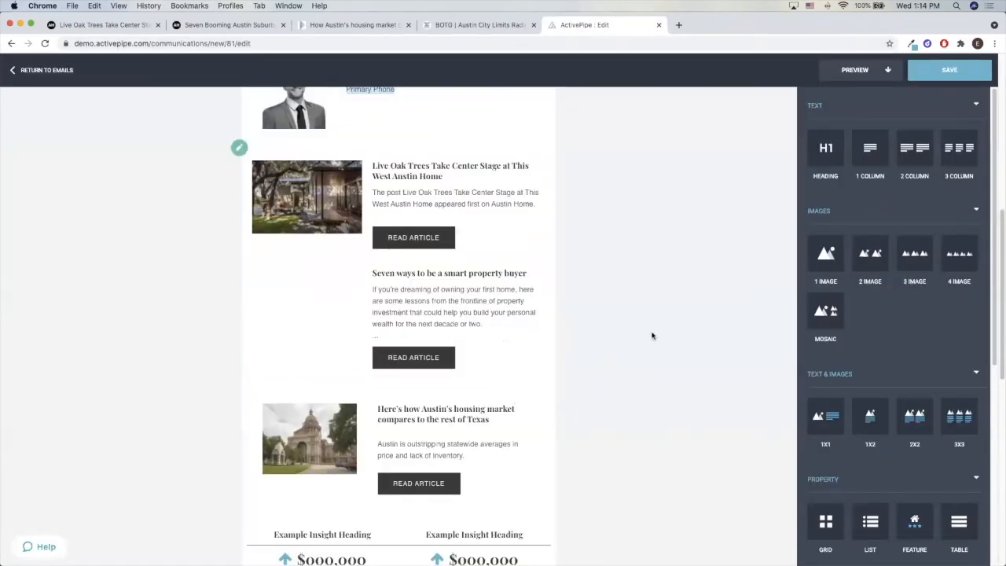
# Delete the trailing ellipsis line from the "Seven ways to be a smart property buyer" article text
pyautogui.click(386, 336)
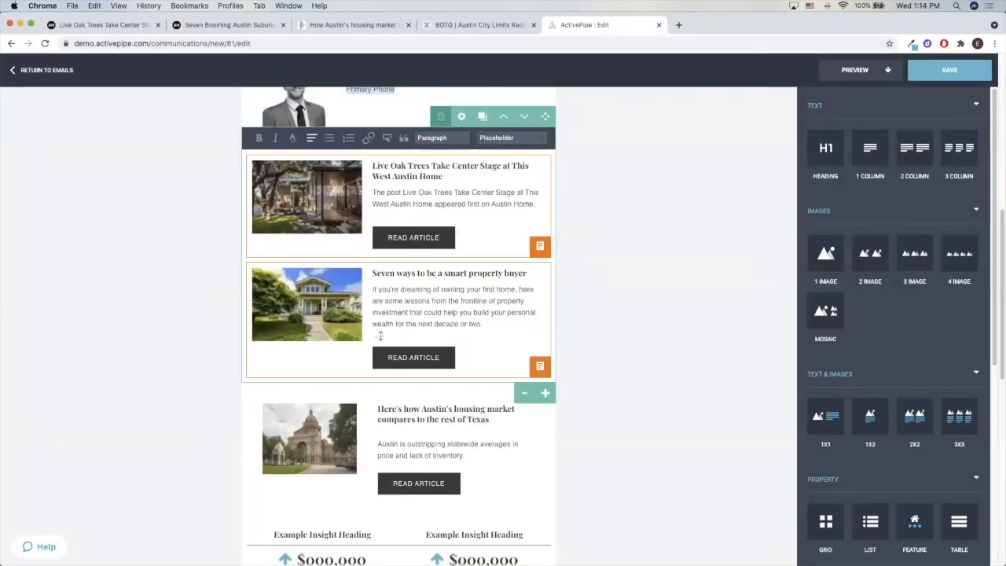
pyautogui.press('BackSpace')
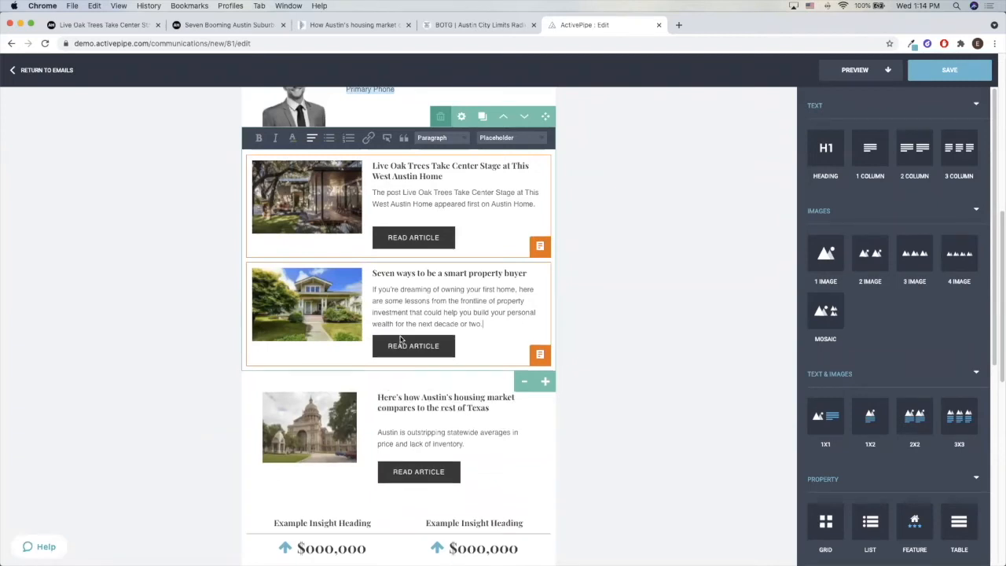
pyautogui.click(659, 333)
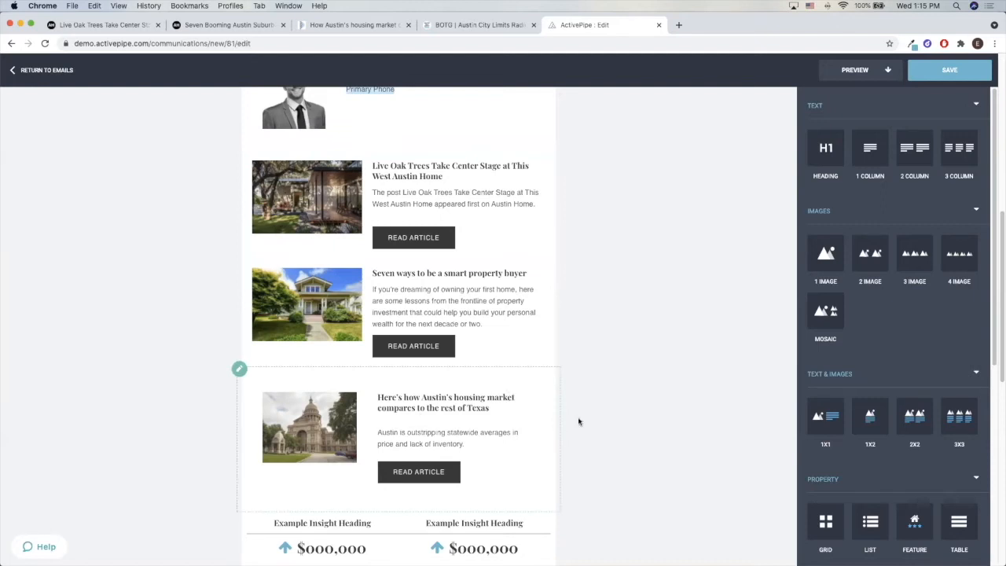
pyautogui.click(479, 398)
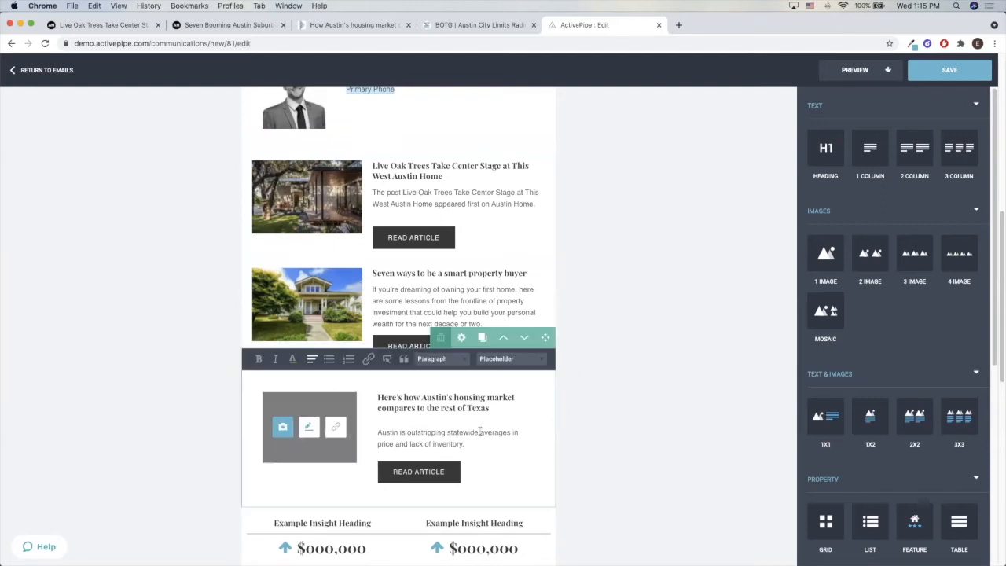
pyautogui.click(477, 443)
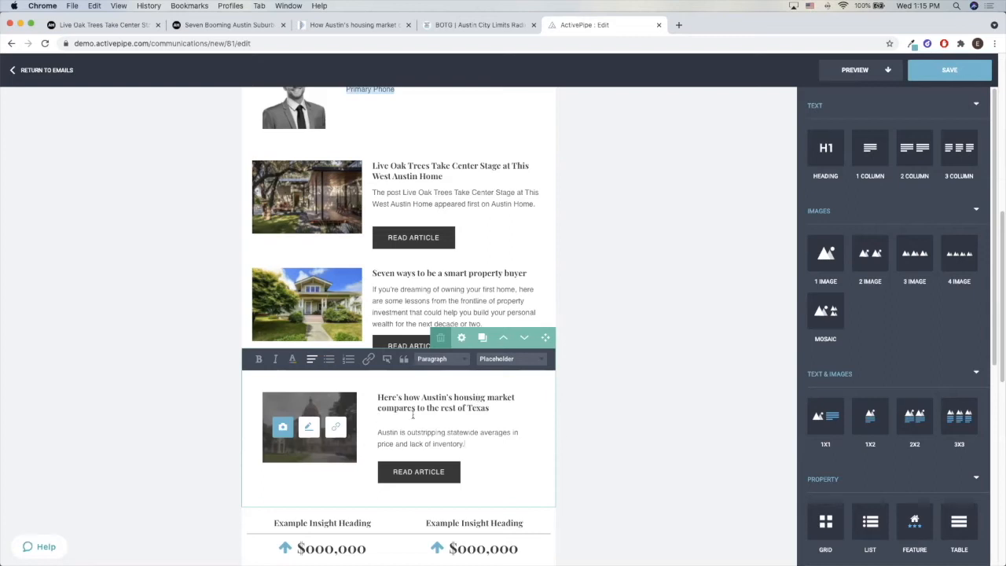
pyautogui.click(649, 449)
pyautogui.scroll(1, 532, 411)
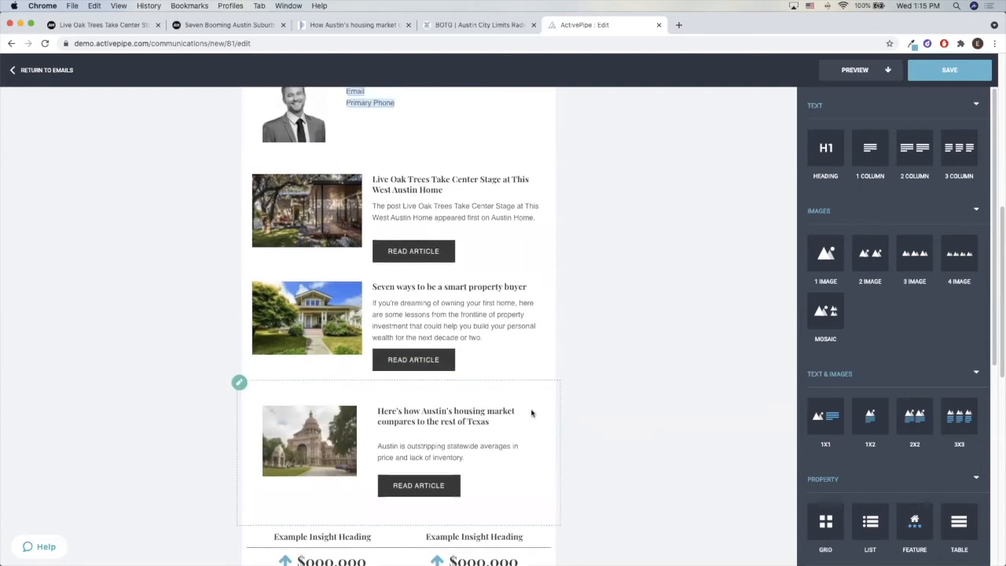
pyautogui.click(398, 444)
pyautogui.click(508, 315)
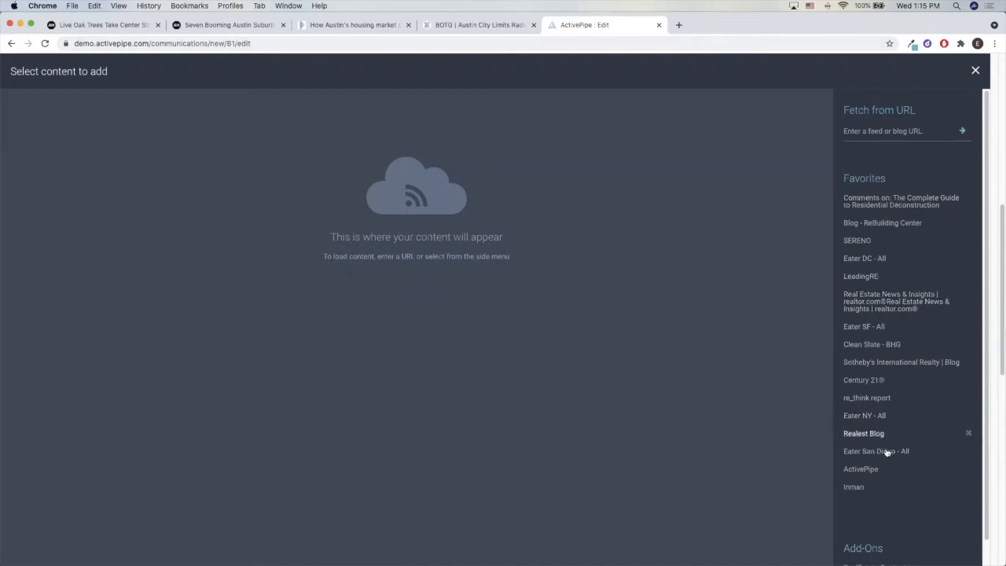
pyautogui.click(973, 71)
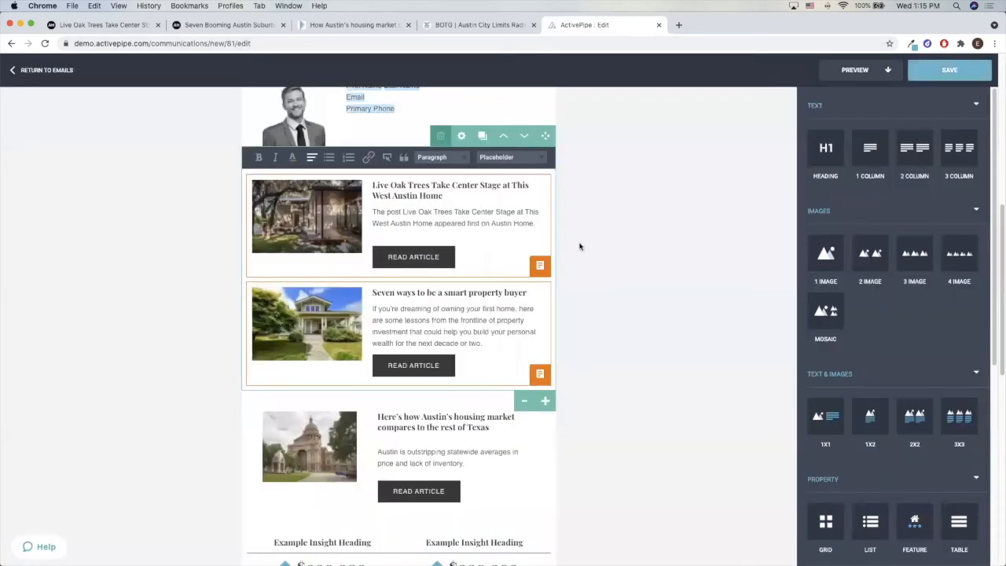
pyautogui.scroll(3, 397, 221)
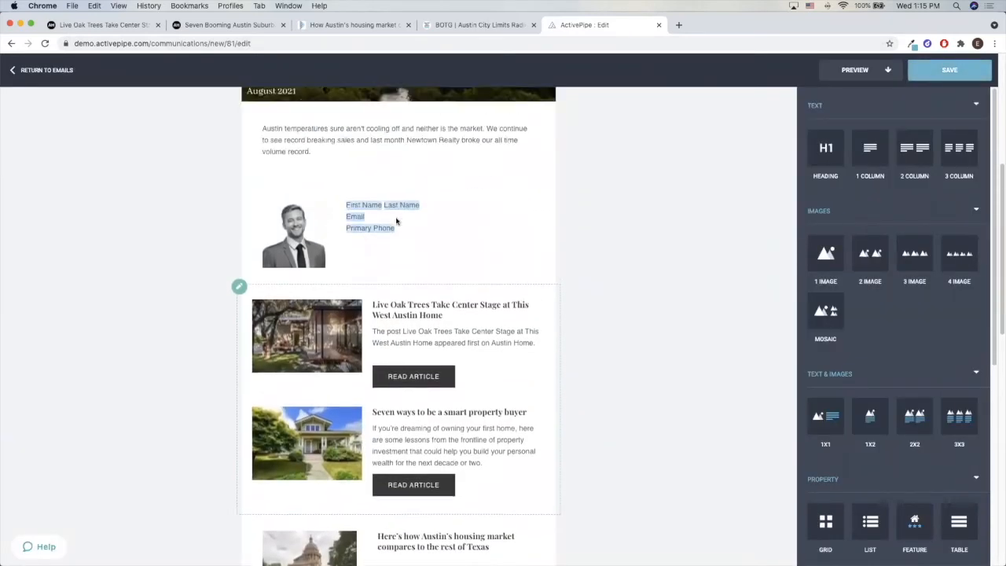
pyautogui.scroll(-4, 397, 221)
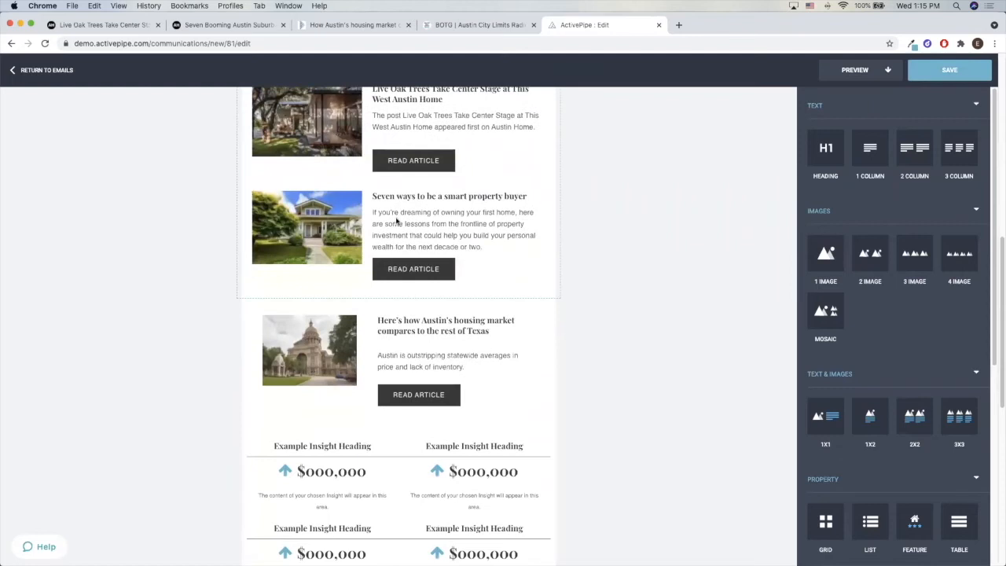
pyautogui.scroll(2, 397, 222)
pyautogui.scroll(-5, 545, 390)
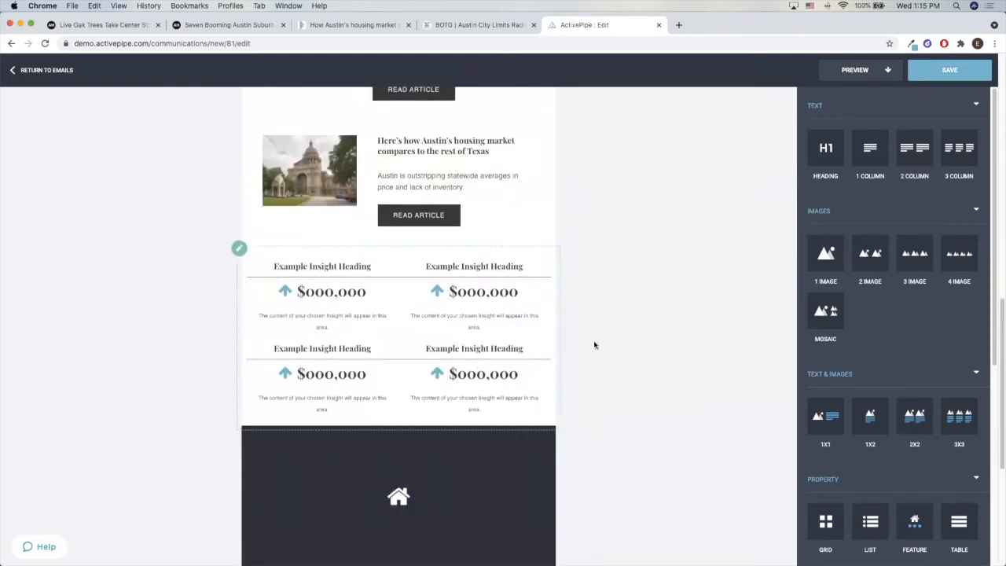
# Open the upper-left example insight's settings and choose New Listings as its data set
pyautogui.scroll(-5, 875, 297)
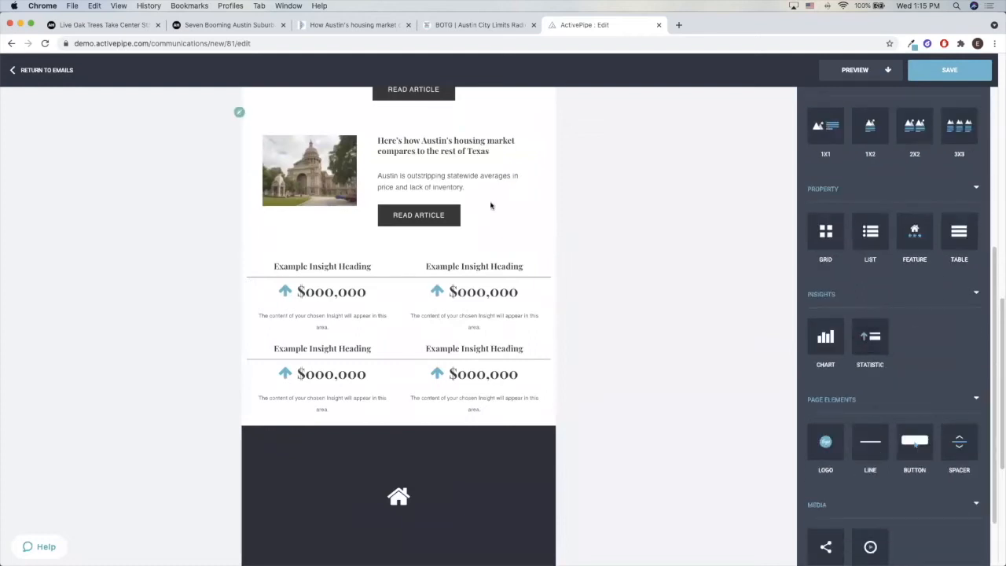
pyautogui.click(383, 314)
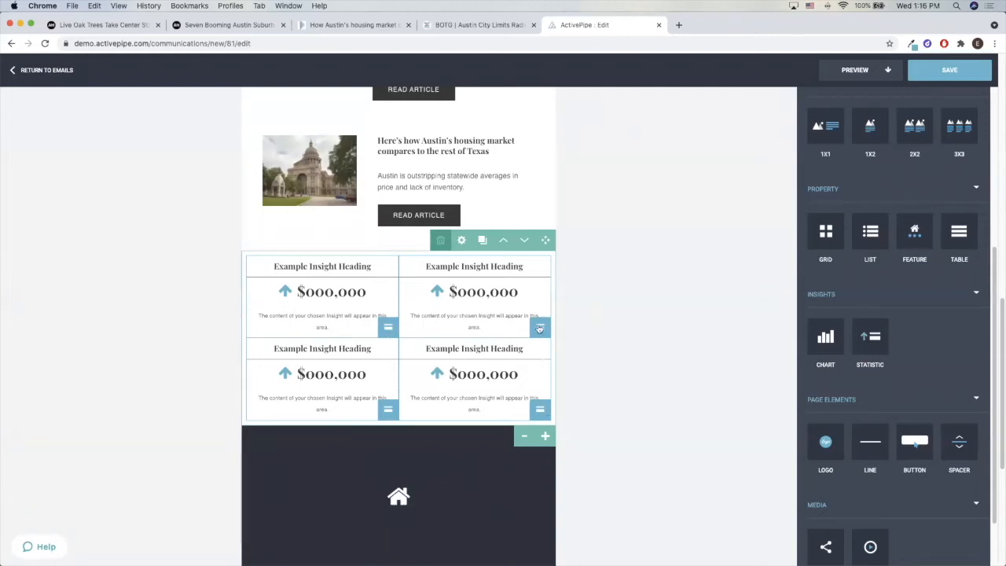
pyautogui.click(389, 328)
pyautogui.click(521, 217)
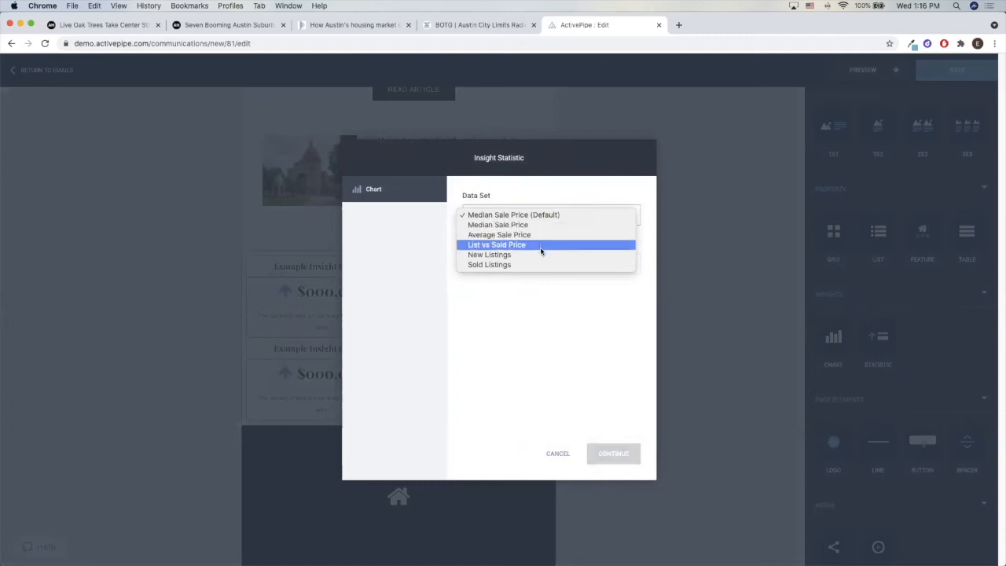
pyautogui.click(539, 255)
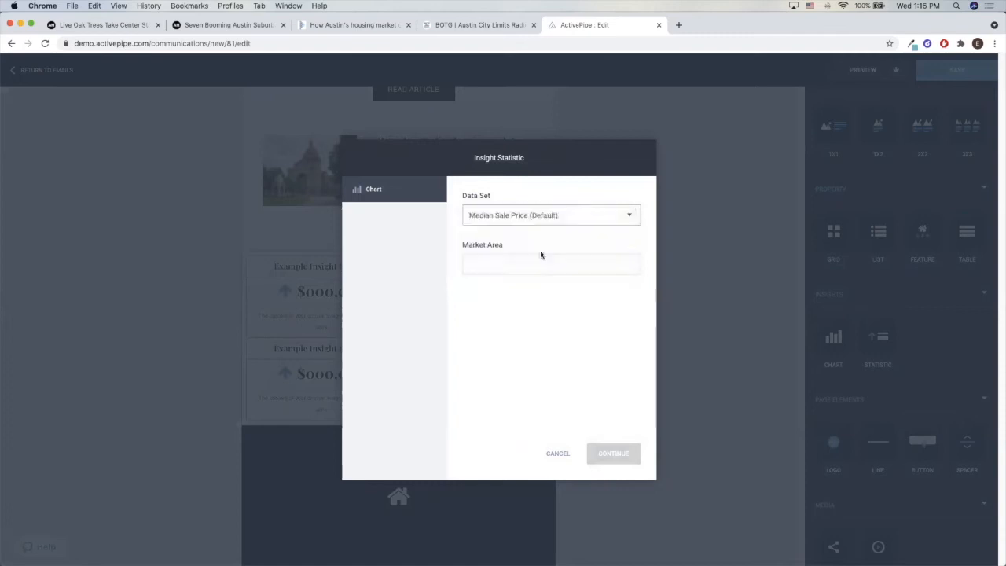
# Set the New Listings insight's market area to Bryn - Mawr, Minneapolis, Minnesota and apply it to the block
pyautogui.click(523, 259)
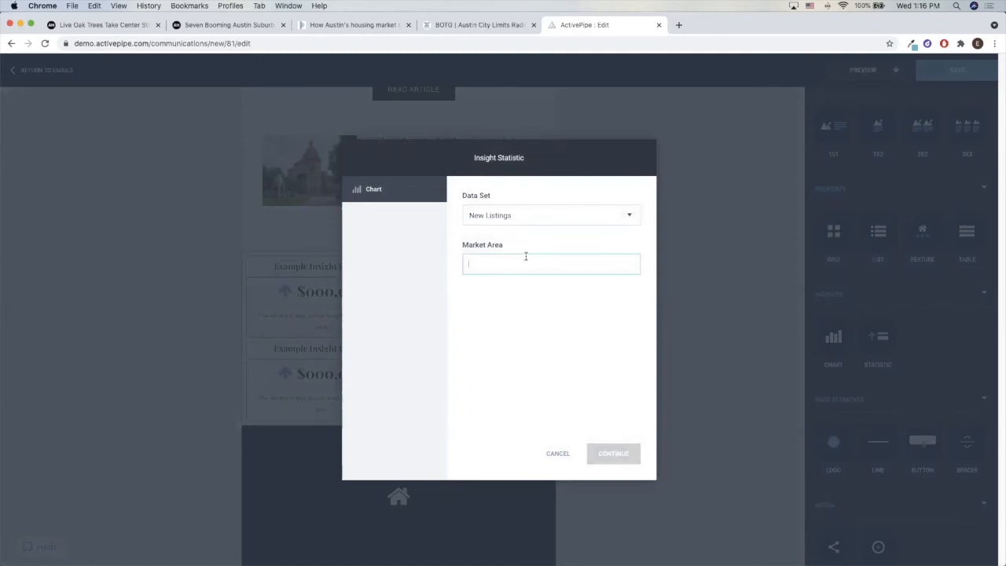
pyautogui.write('centrall')
pyautogui.press('BackSpace')
pyautogui.press('BackSpace')
pyautogui.press('BackSpace')
pyautogui.press('BackSpace')
pyautogui.press('BackSpace')
pyautogui.write('mid')
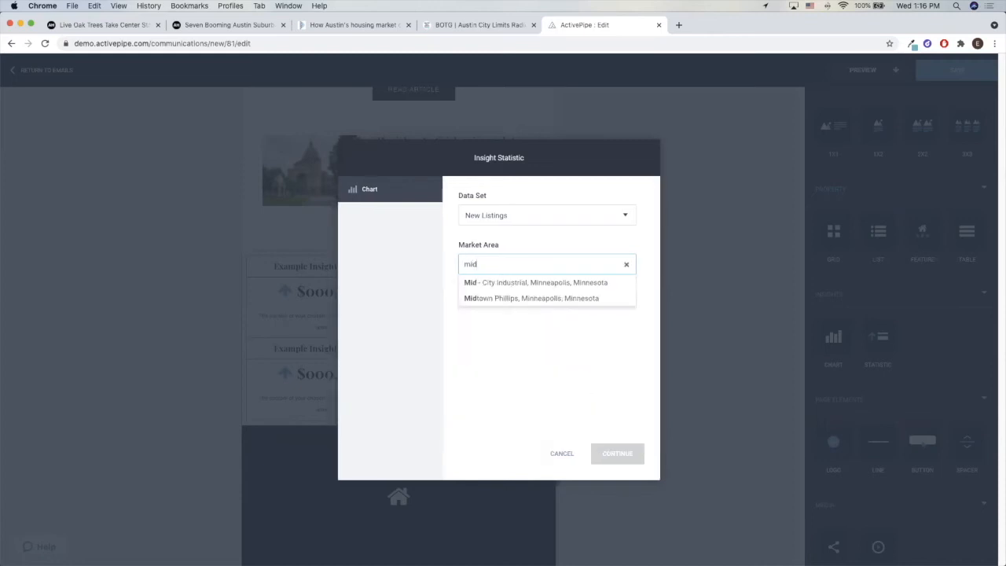
pyautogui.press('BackSpace')
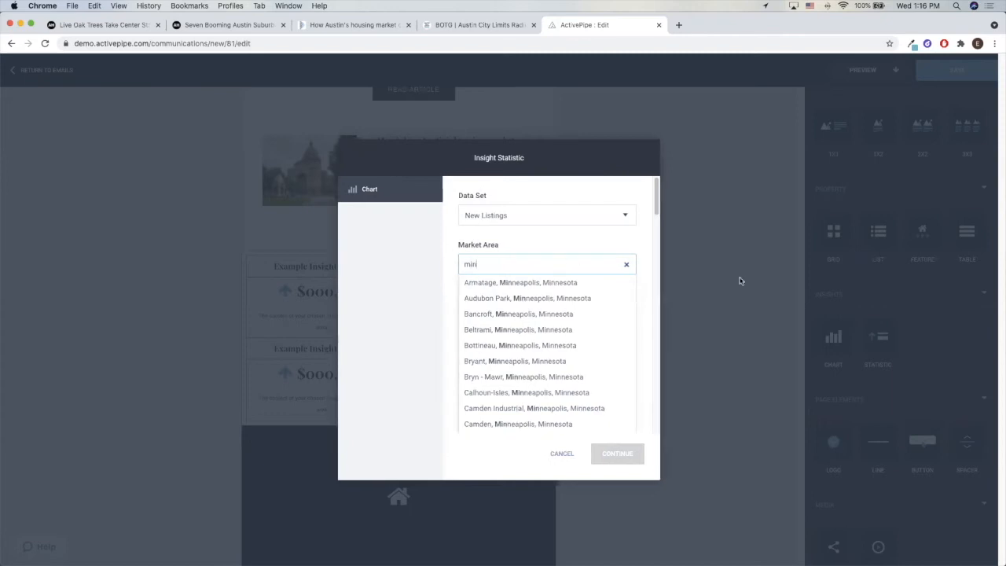
pyautogui.click(573, 377)
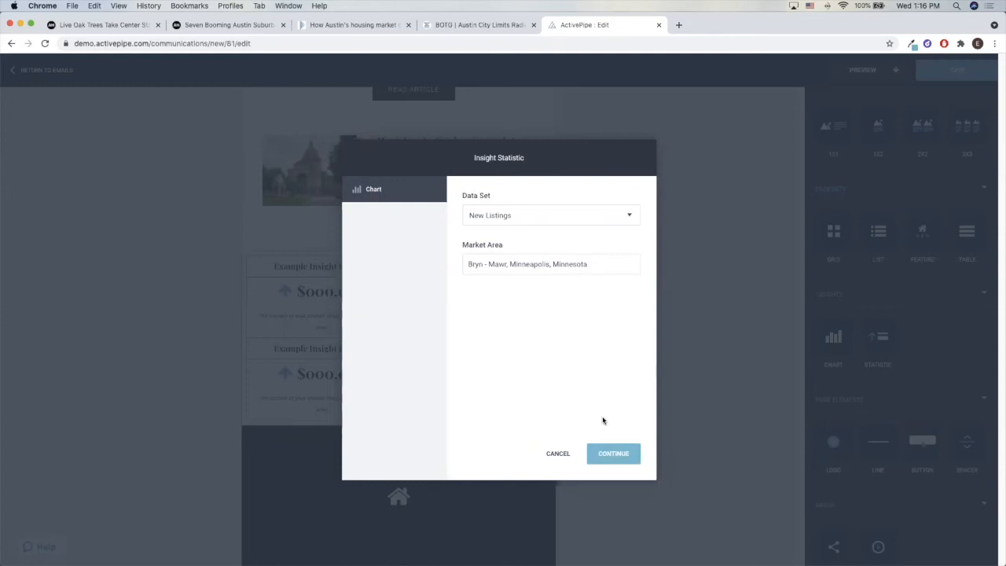
pyautogui.click(603, 461)
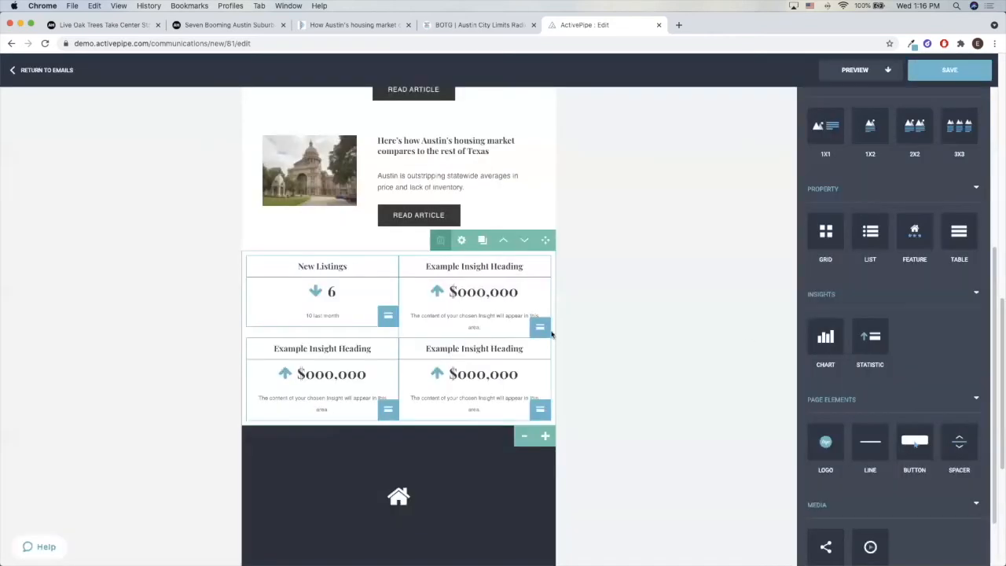
# Fill the upper-right example insight with the Sold Listings data set for Bryn - Mawr, Minneapolis, Minnesota
pyautogui.click(542, 330)
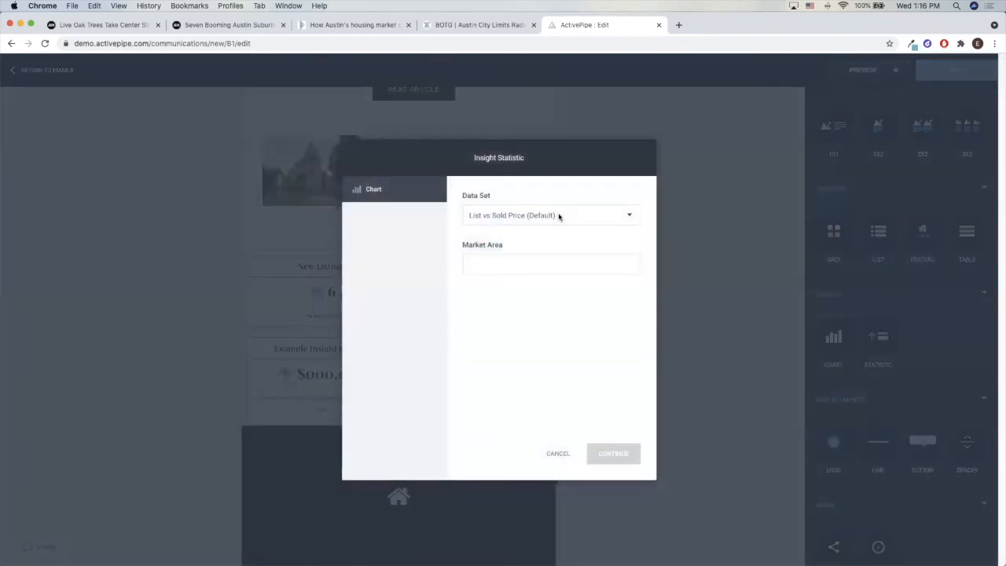
pyautogui.click(559, 215)
pyautogui.click(544, 264)
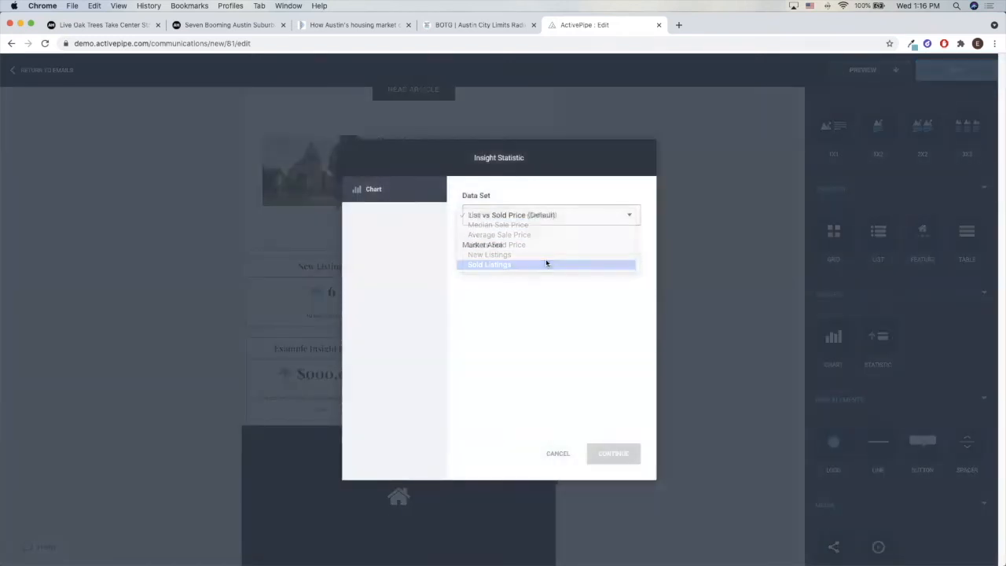
pyautogui.write('bry')
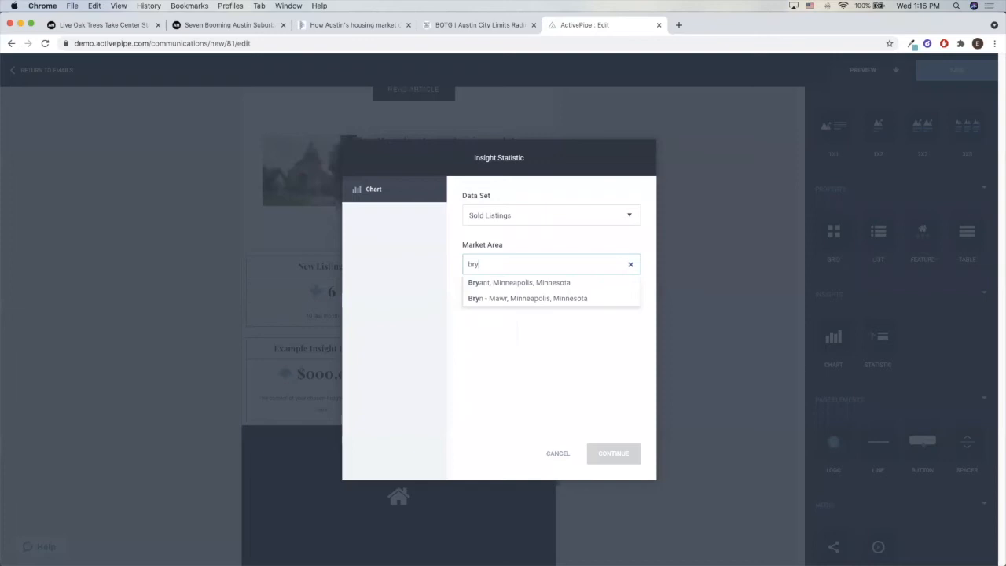
pyautogui.click(601, 302)
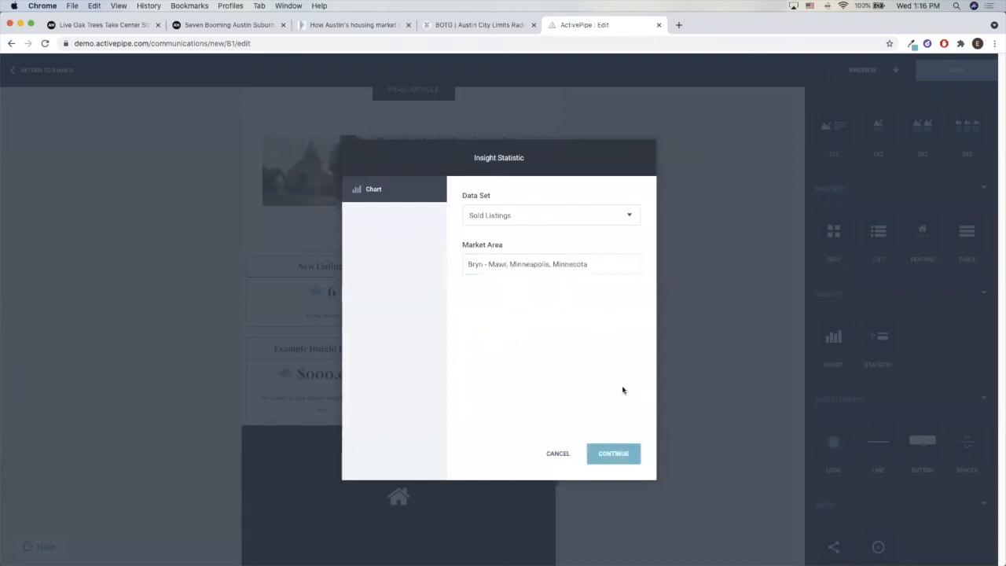
pyautogui.click(613, 454)
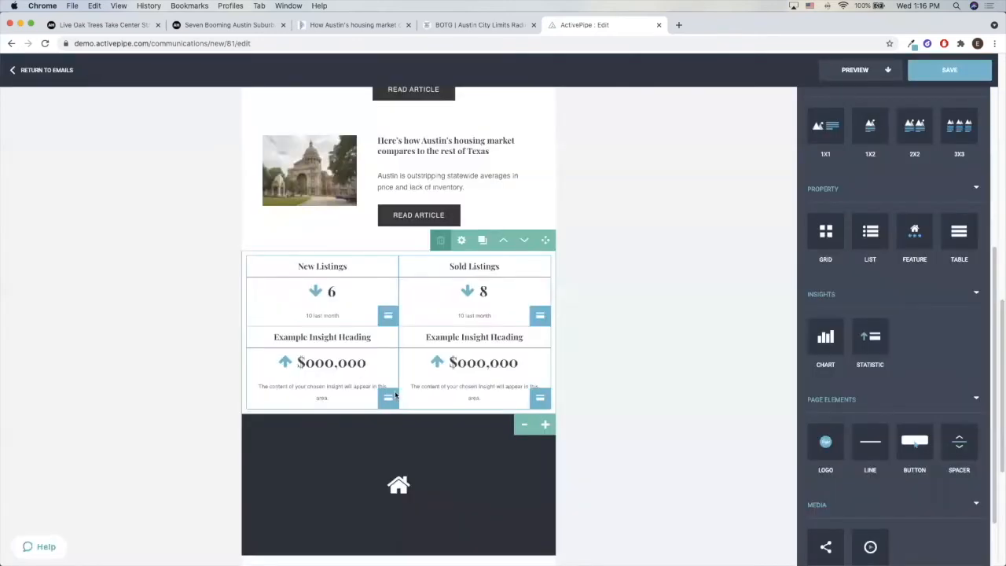
# Fill the lower-left example insight with the List vs Sold Price data set for Bryn - Mawr, Minneapolis, Minnesota
pyautogui.click(388, 398)
pyautogui.click(517, 217)
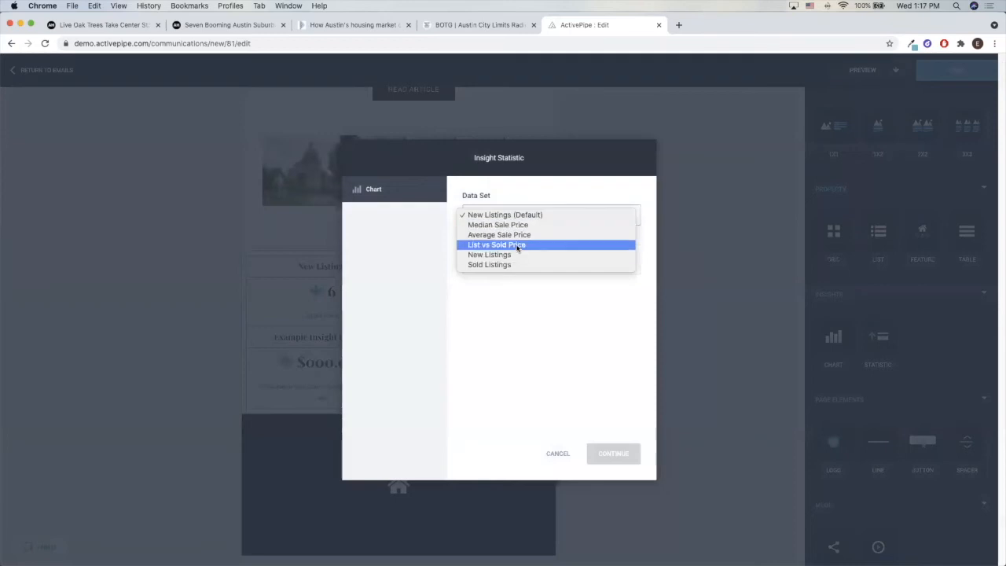
pyautogui.click(516, 244)
pyautogui.click(512, 258)
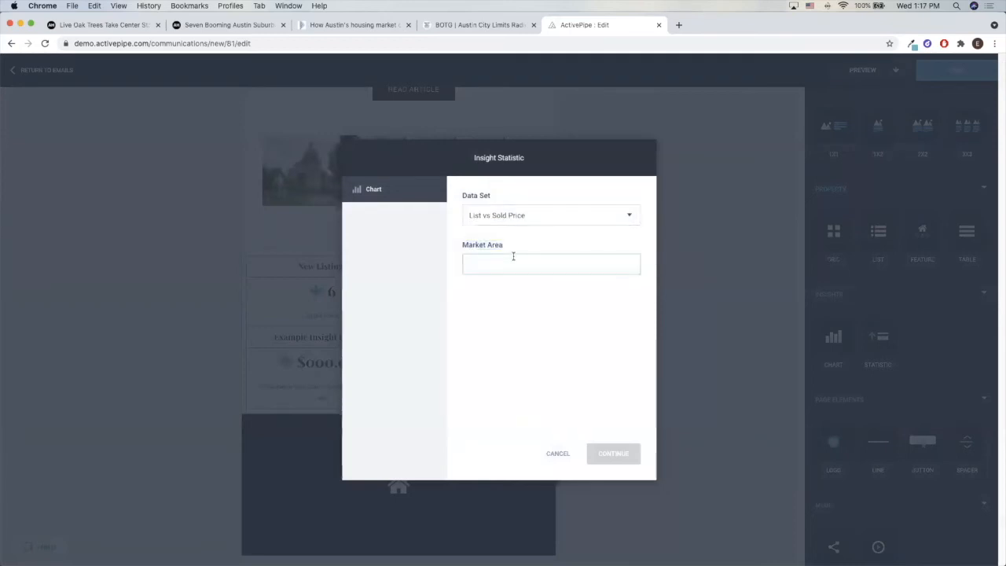
pyautogui.write('bry')
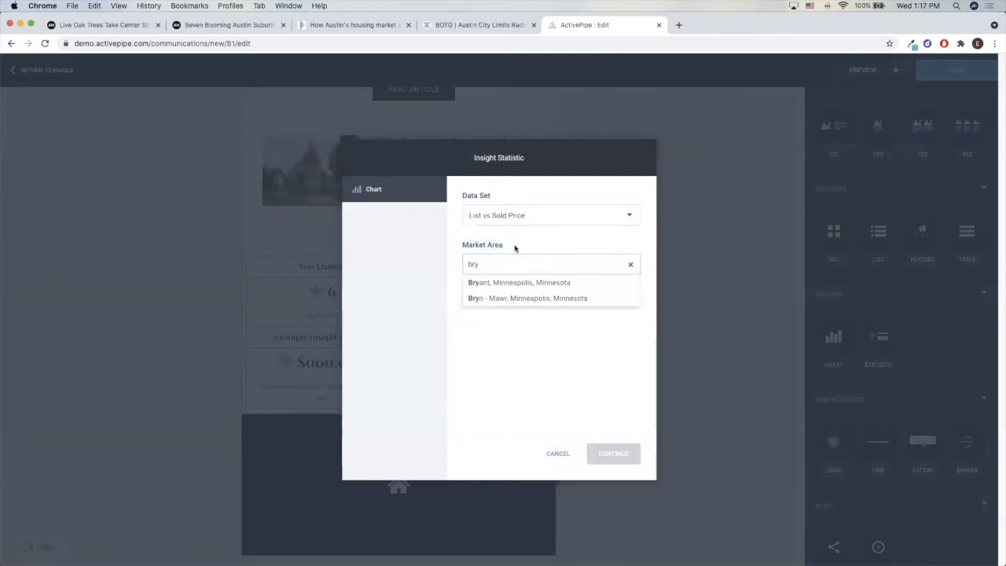
pyautogui.click(525, 300)
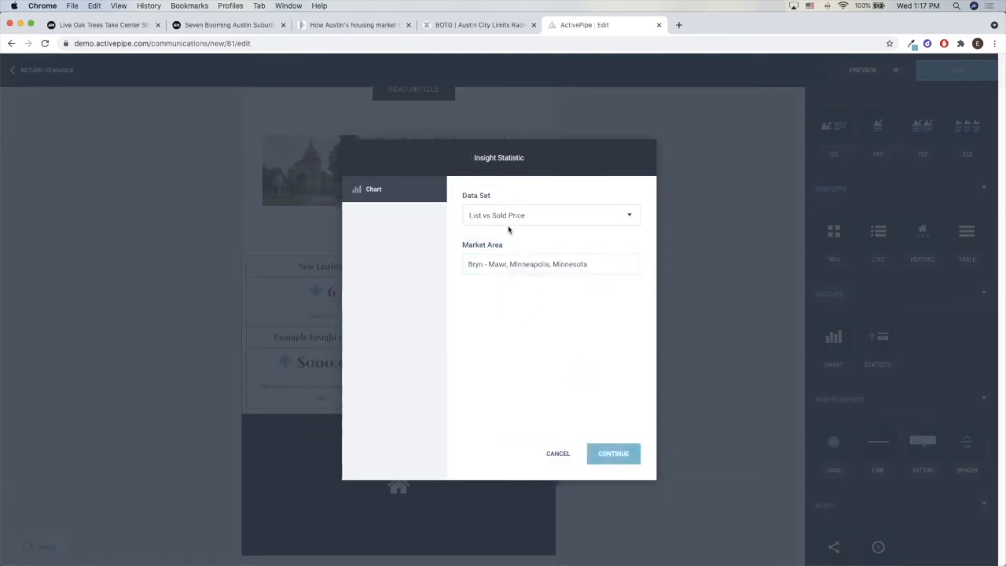
pyautogui.click(636, 455)
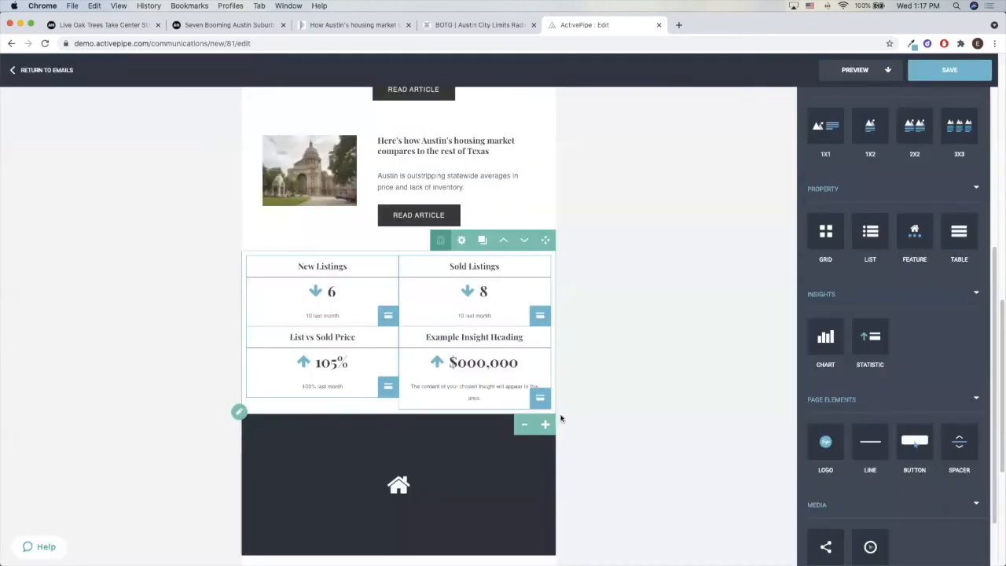
# Fill the lower-right example insight with the Median Sale Price data set for Bryn - Mawr, Minneapolis, Minnesota
pyautogui.click(539, 398)
pyautogui.click(592, 215)
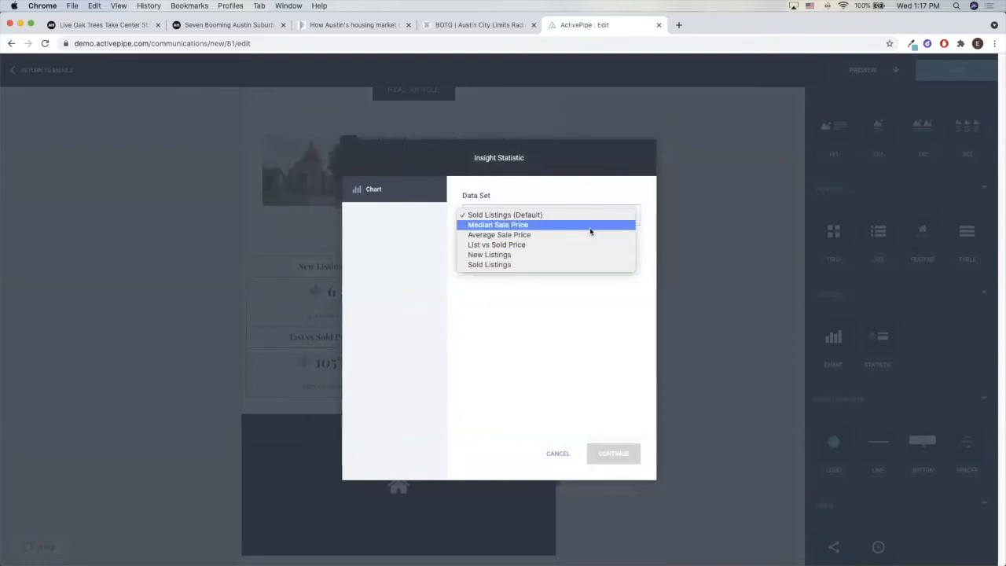
pyautogui.click(590, 228)
pyautogui.click(539, 262)
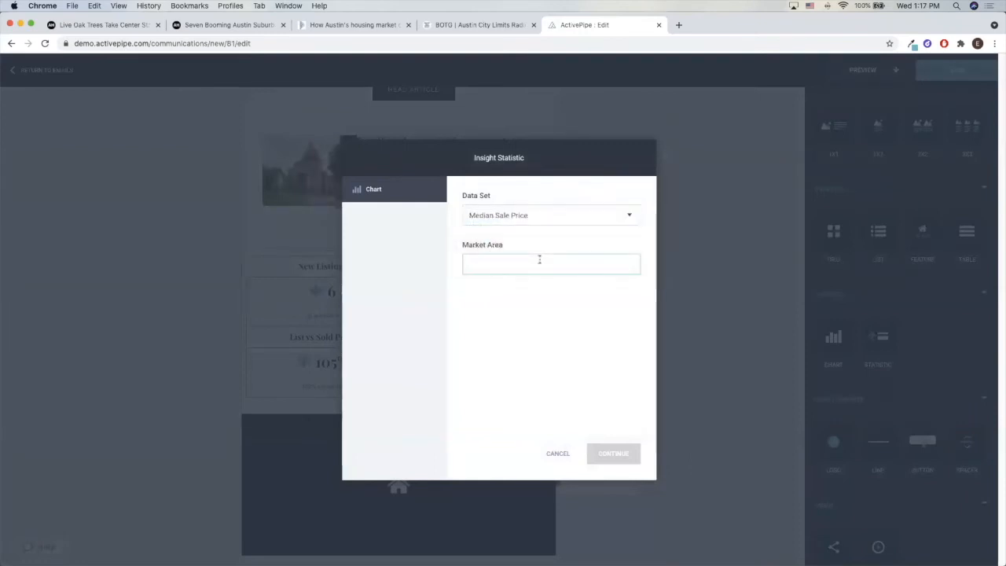
pyautogui.write('bryn')
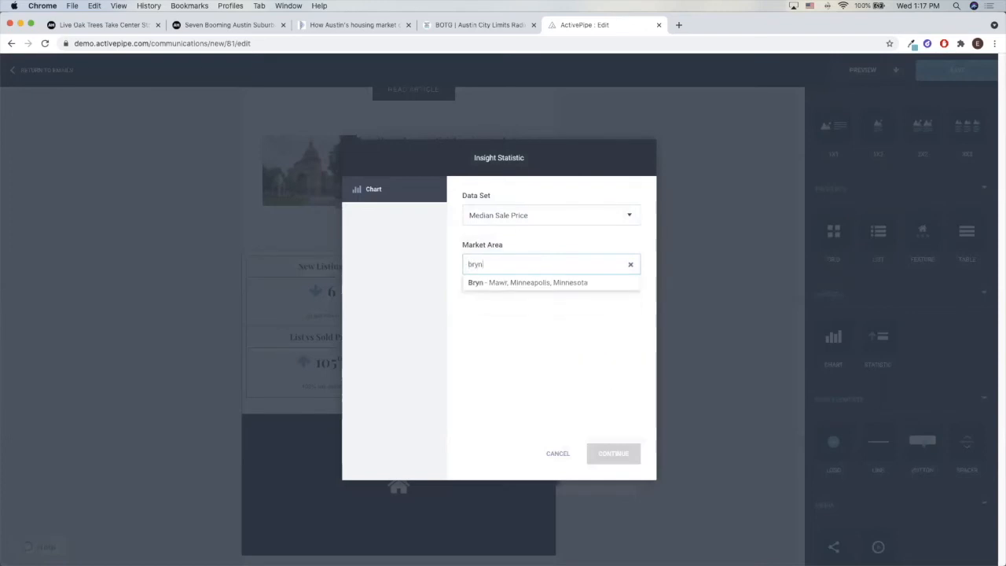
pyautogui.click(552, 282)
pyautogui.click(634, 450)
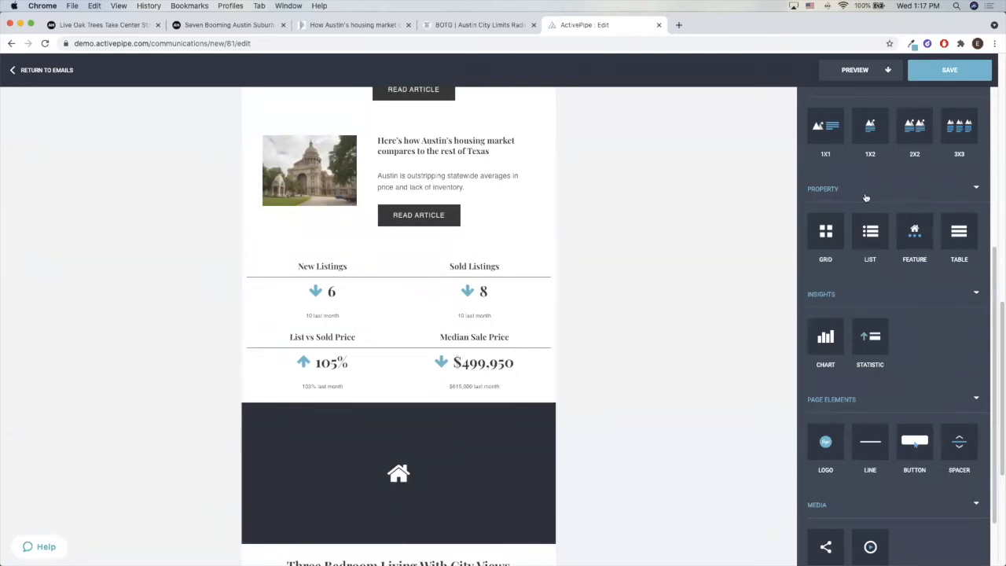
# Add a heading block between the Austin housing market article and the insight statistics
pyautogui.scroll(5, 865, 198)
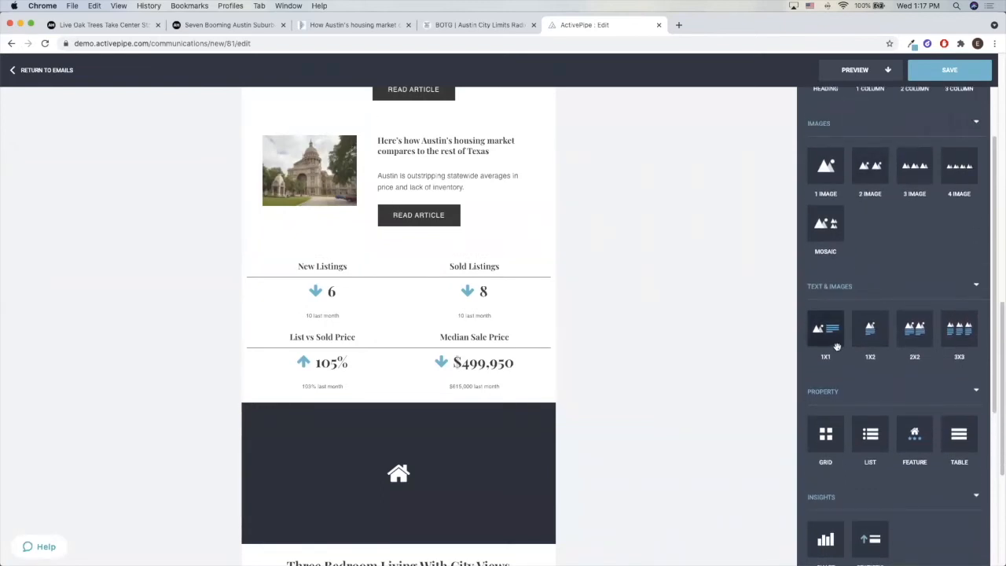
pyautogui.scroll(2, 891, 229)
pyautogui.moveTo(825, 148); pyautogui.dragTo(620, 253)
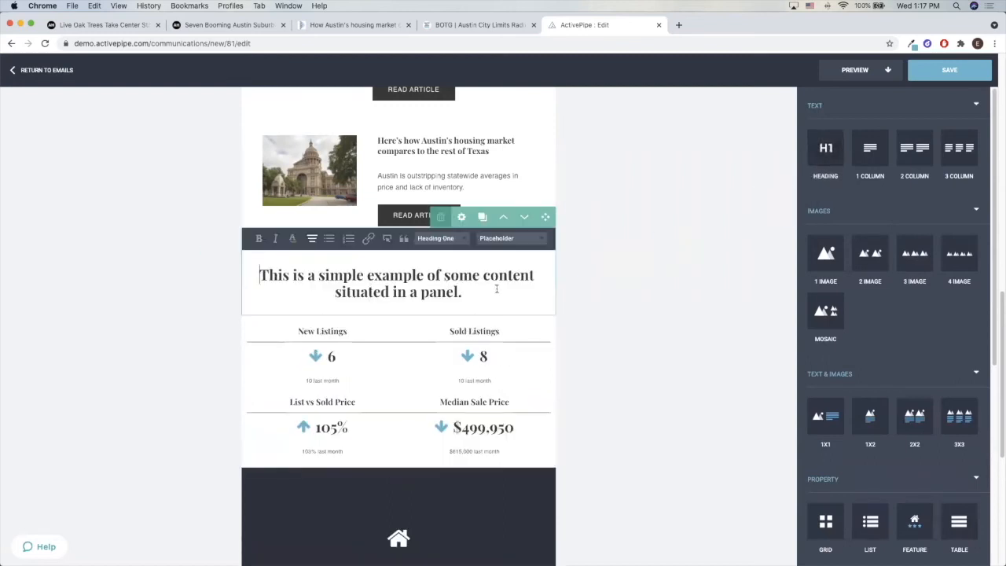
# Replace the placeholder heading above the insight statistics with "August Market Updates"
pyautogui.moveTo(498, 288); pyautogui.dragTo(252, 263)
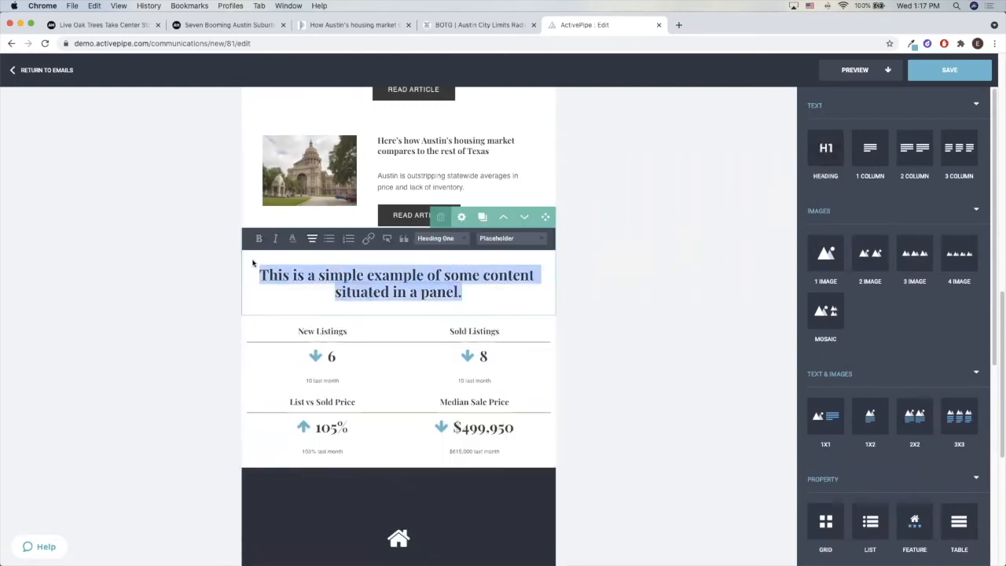
pyautogui.write('AUgust')
pyautogui.press('BackSpace')
pyautogui.press('BackSpace')
pyautogui.press('BackSpace')
pyautogui.press('BackSpace')
pyautogui.press('BackSpace')
pyautogui.write('ugus')
pyautogui.press('BackSpace')
pyautogui.press('BackSpace')
pyautogui.write('ust Mar')
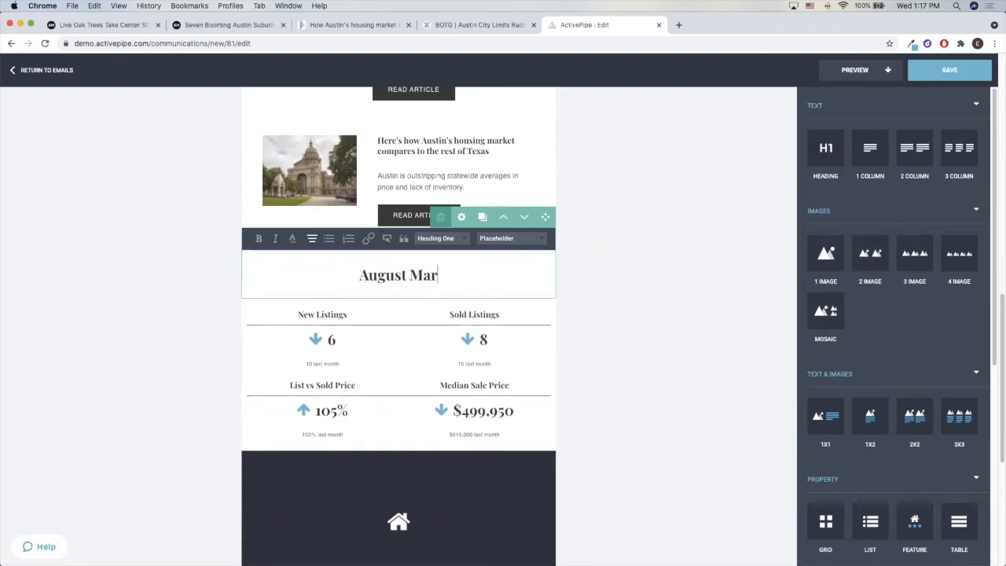
pyautogui.write('ket Update')
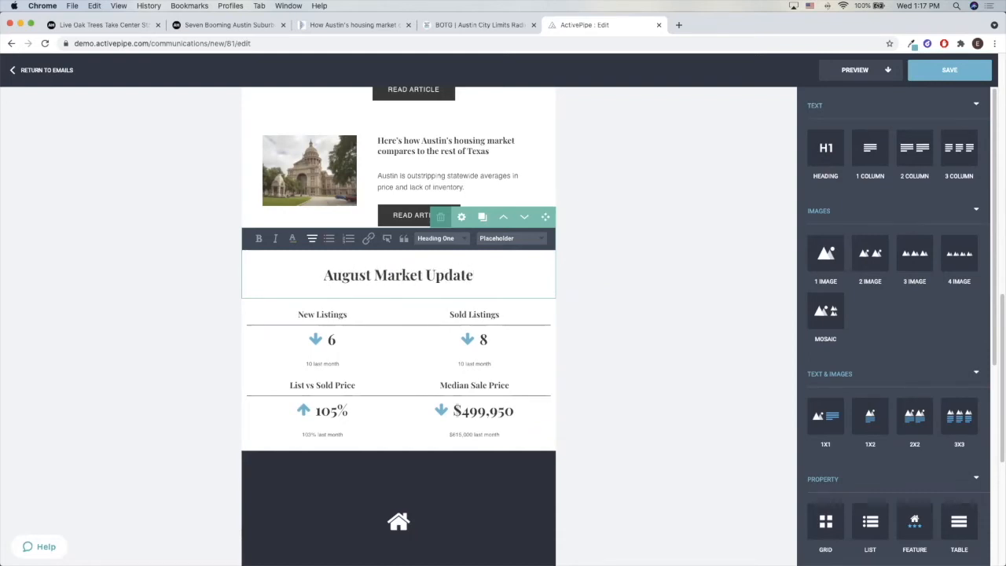
pyautogui.write('s')
pyautogui.click(696, 312)
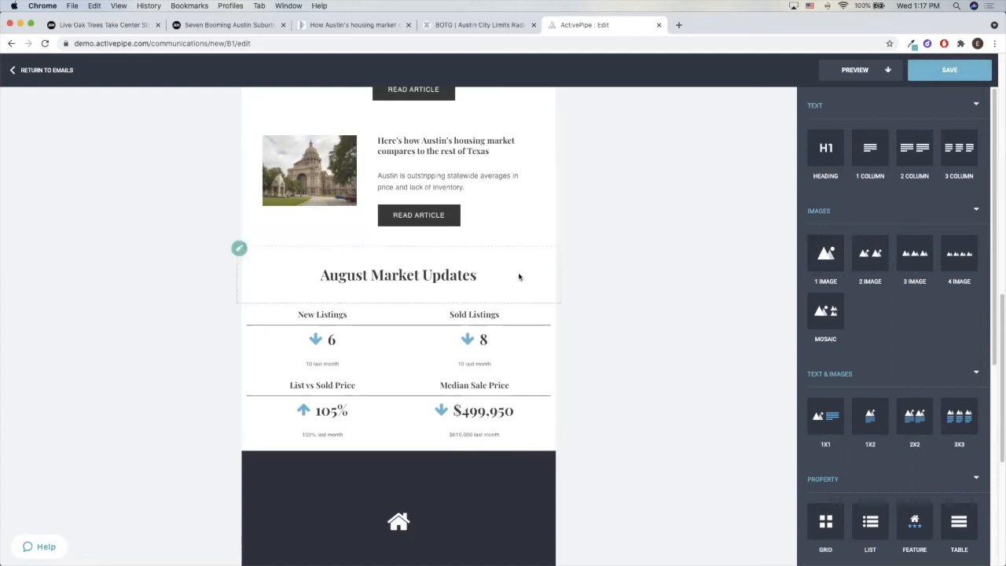
# Add a heading block between the insight statistics and the property feature, and change its text to "Recently Sold"
pyautogui.scroll(-3, 393, 353)
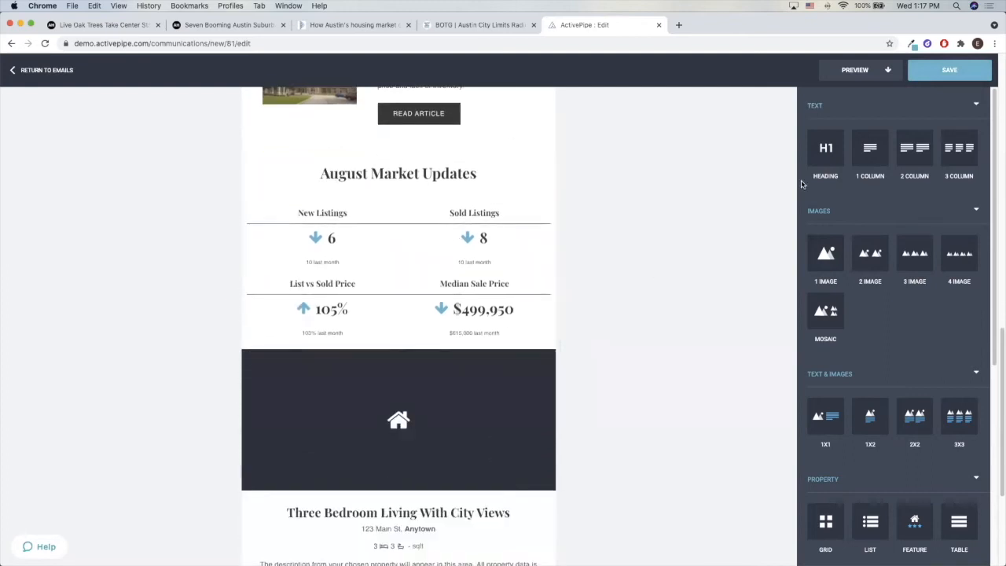
pyautogui.moveTo(825, 144); pyautogui.dragTo(644, 340)
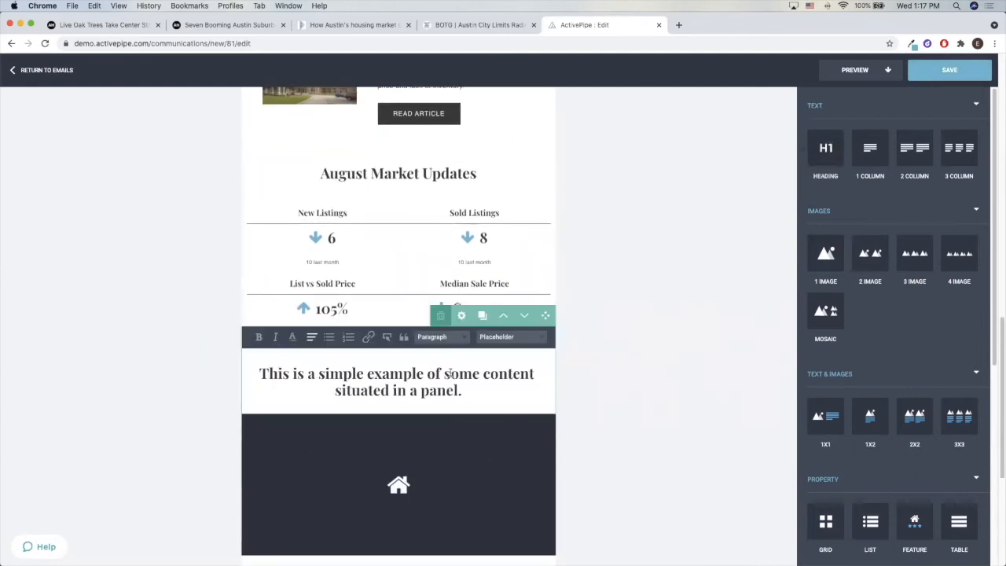
pyautogui.moveTo(475, 388); pyautogui.dragTo(251, 367)
pyautogui.scroll(-3, 270, 359)
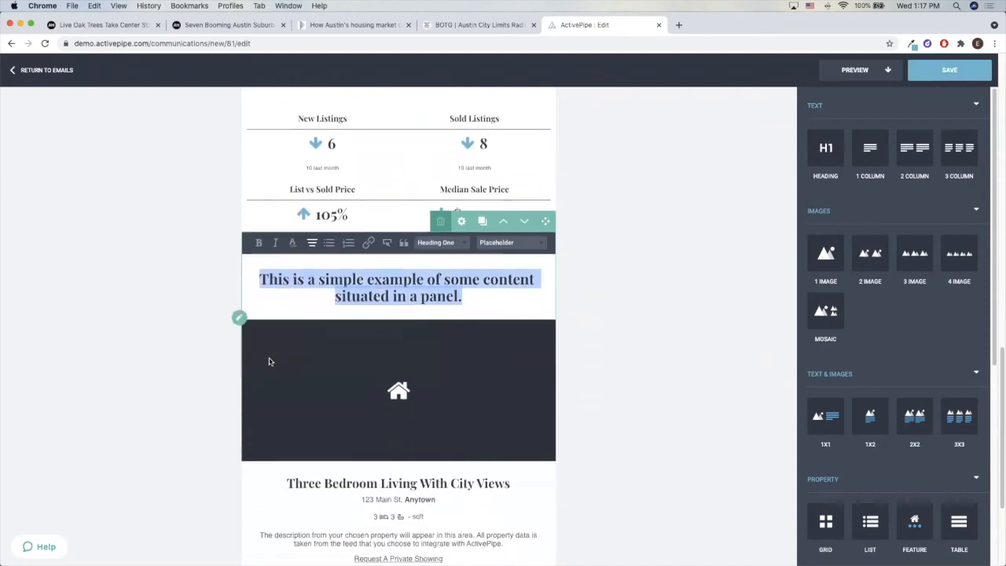
pyautogui.write('R')
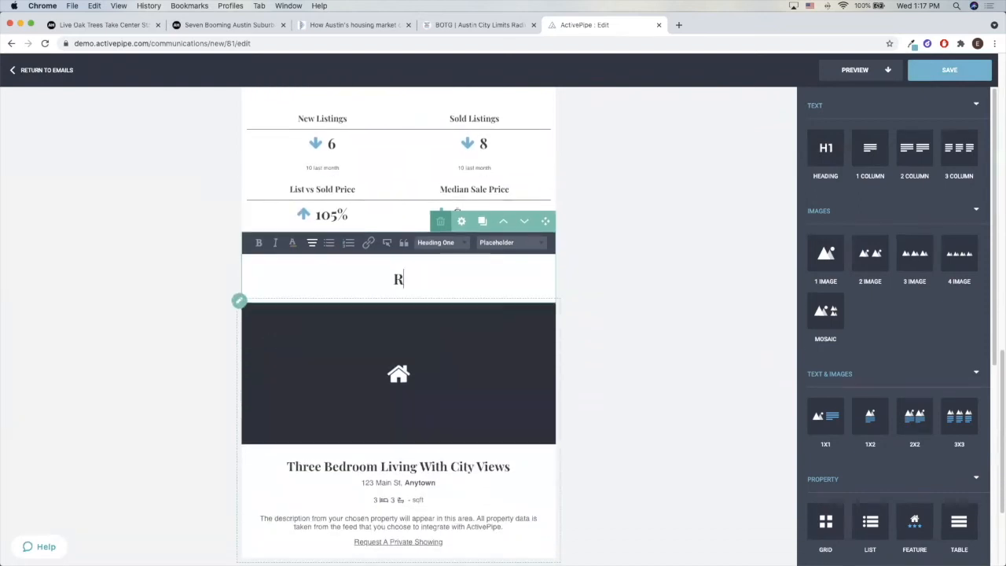
pyautogui.write('ecently ')
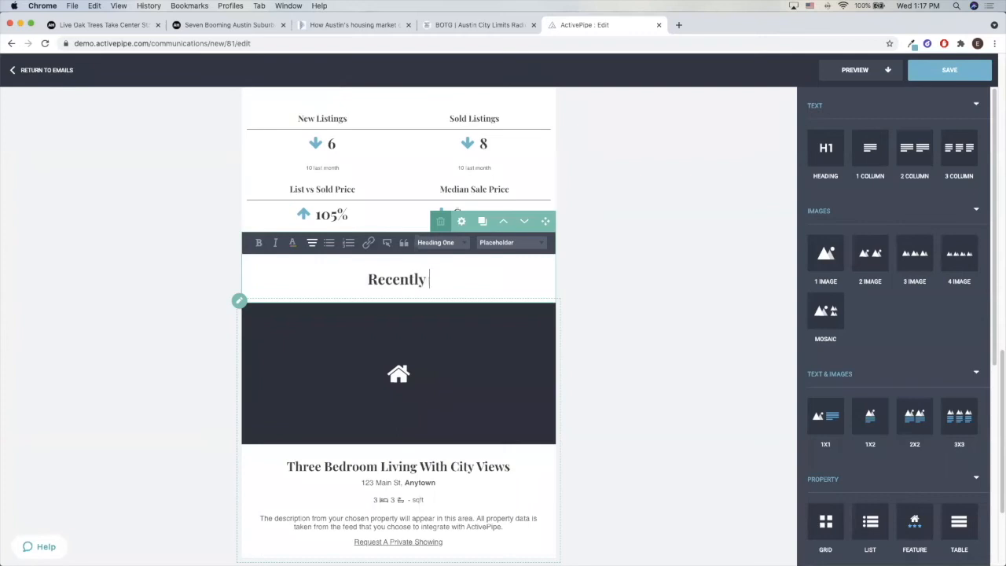
pyautogui.write('Sold')
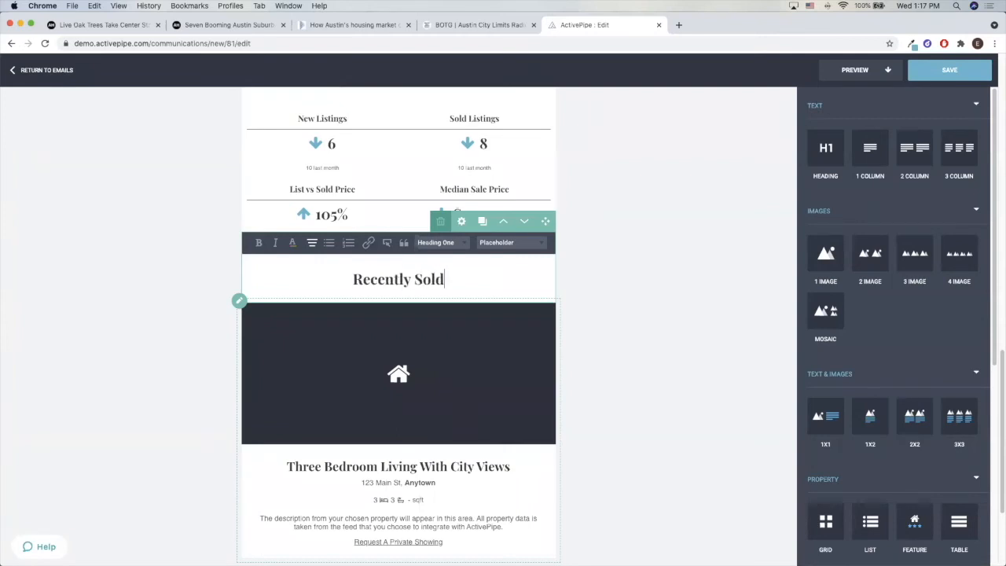
# Open the property selection for the property feature block under the "Recently Sold" heading
pyautogui.click(645, 270)
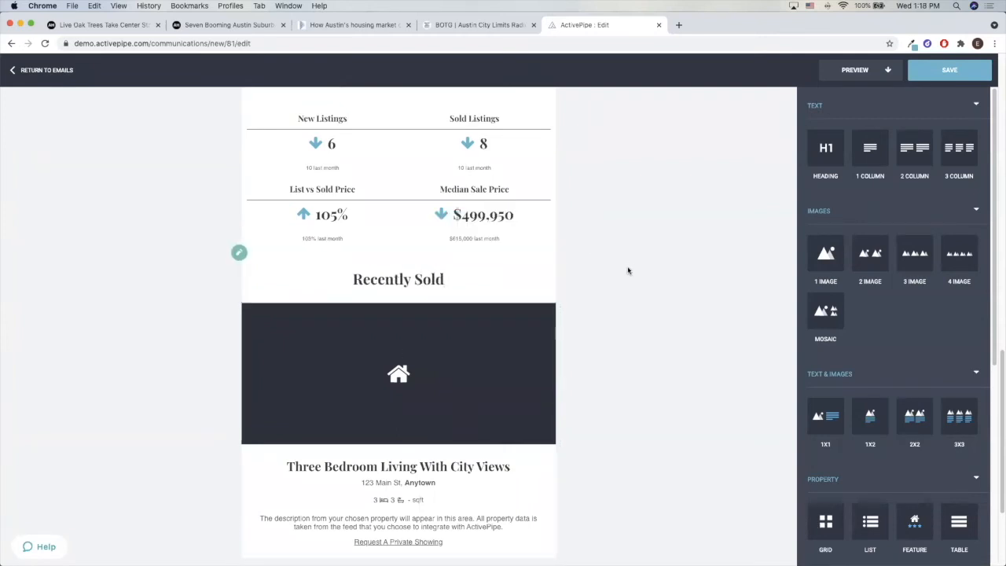
pyautogui.scroll(2, 571, 294)
pyautogui.scroll(-4, 621, 355)
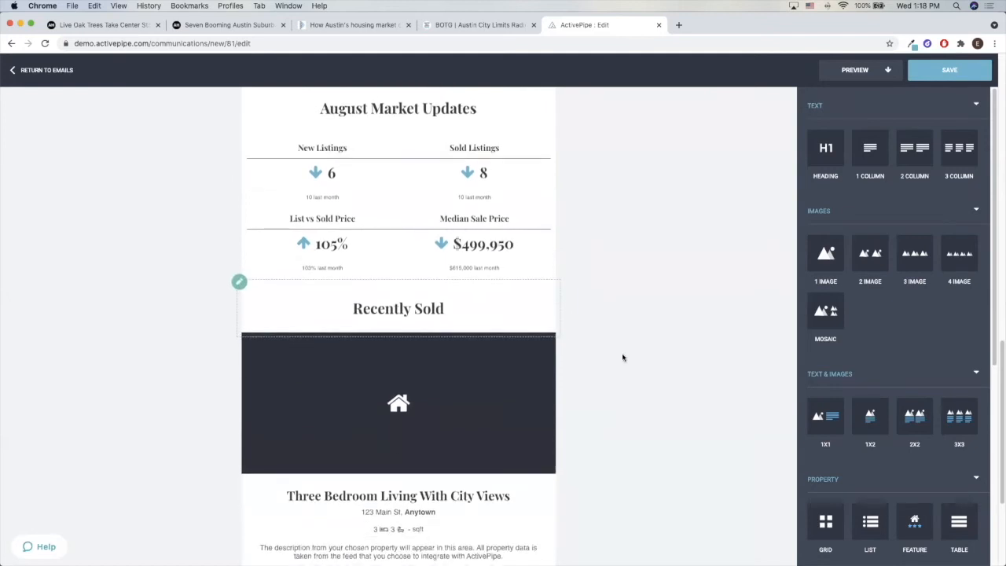
pyautogui.click(504, 357)
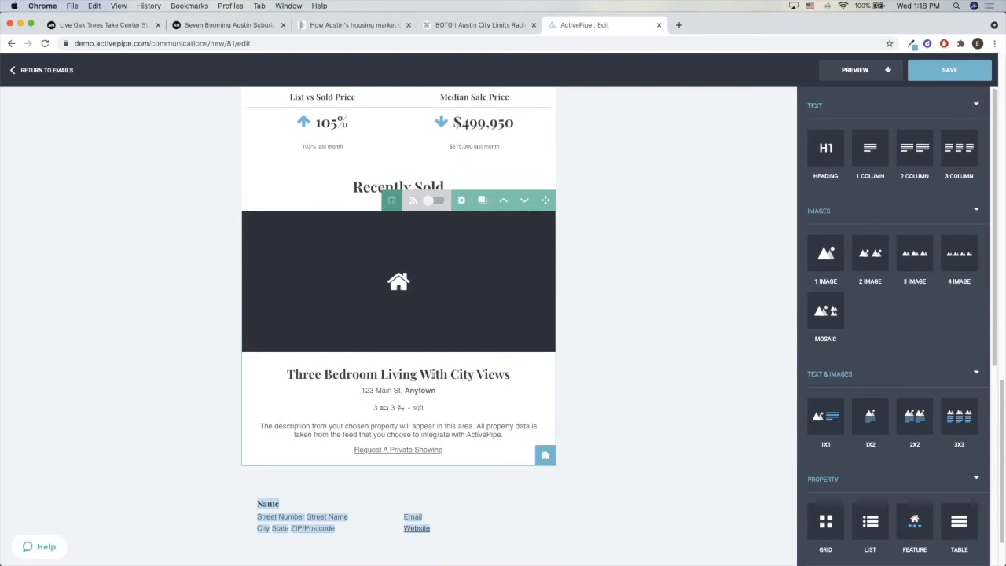
pyautogui.click(545, 457)
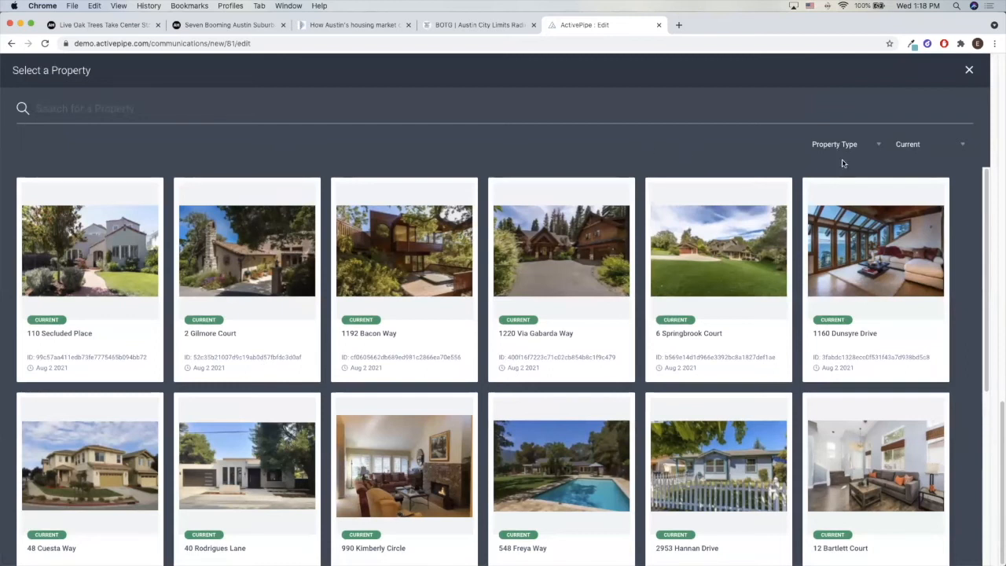
# Filter the property selection to Sold listings, and switch the listing status back to Current
pyautogui.click(921, 146)
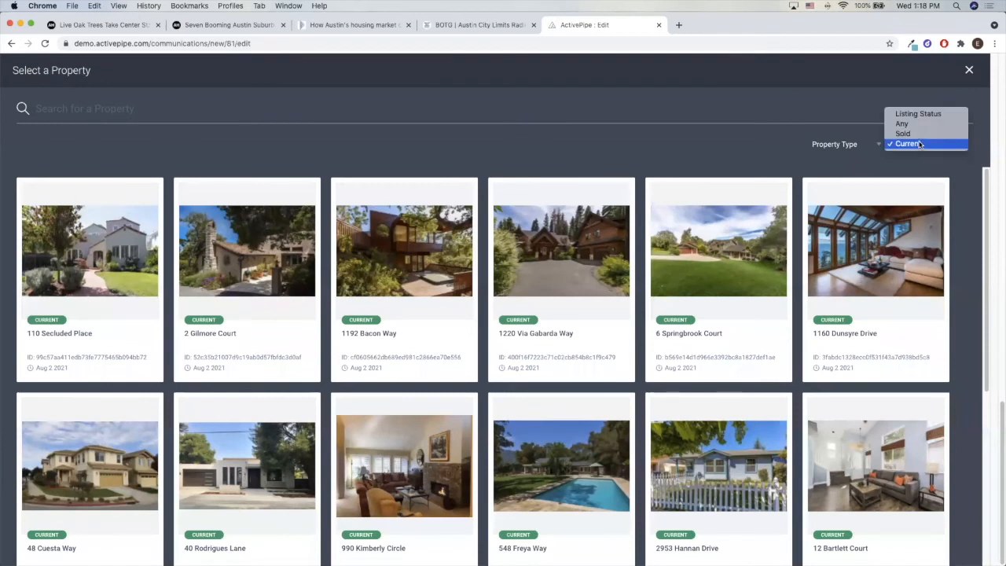
pyautogui.click(920, 134)
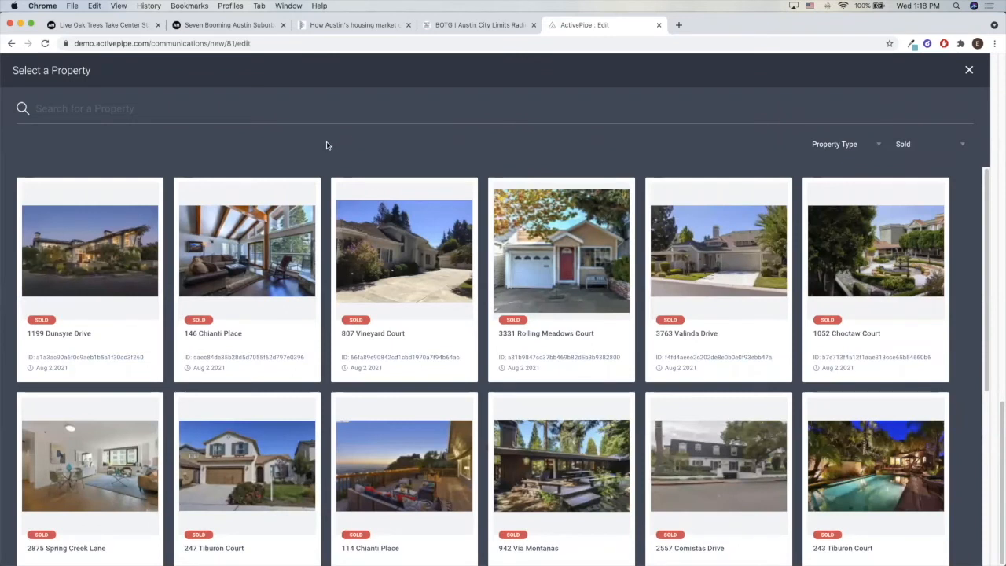
pyautogui.click(910, 152)
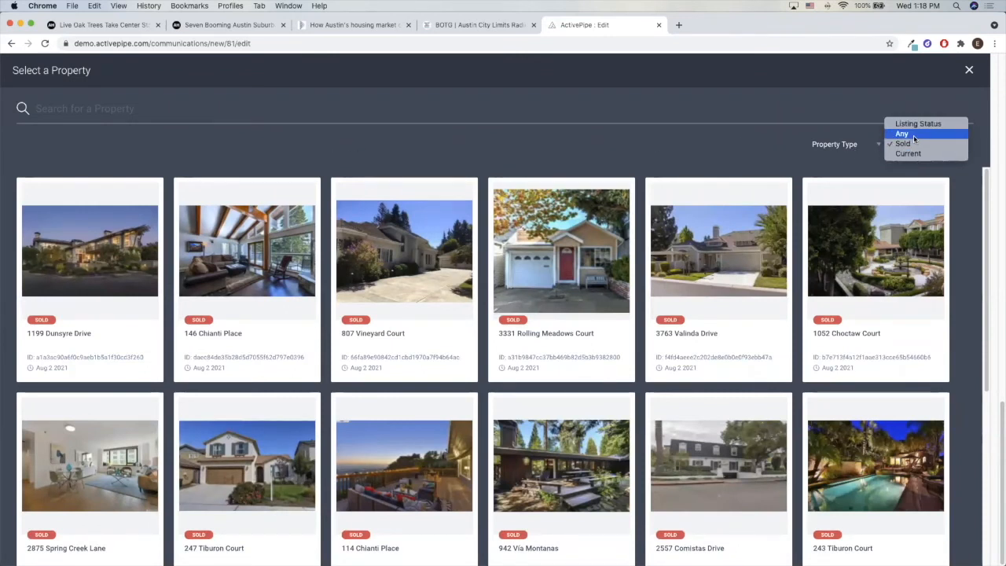
pyautogui.click(918, 153)
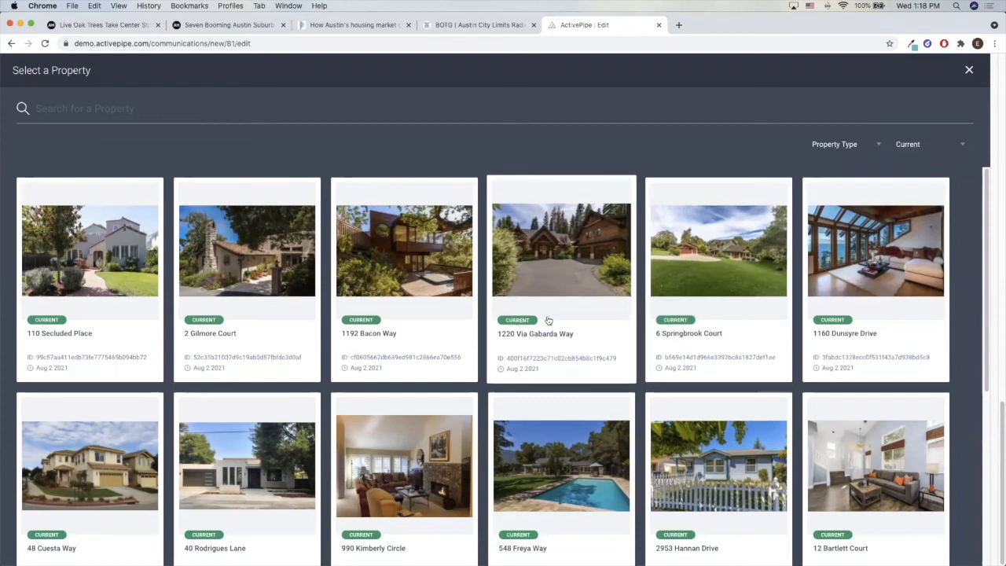
pyautogui.click(951, 144)
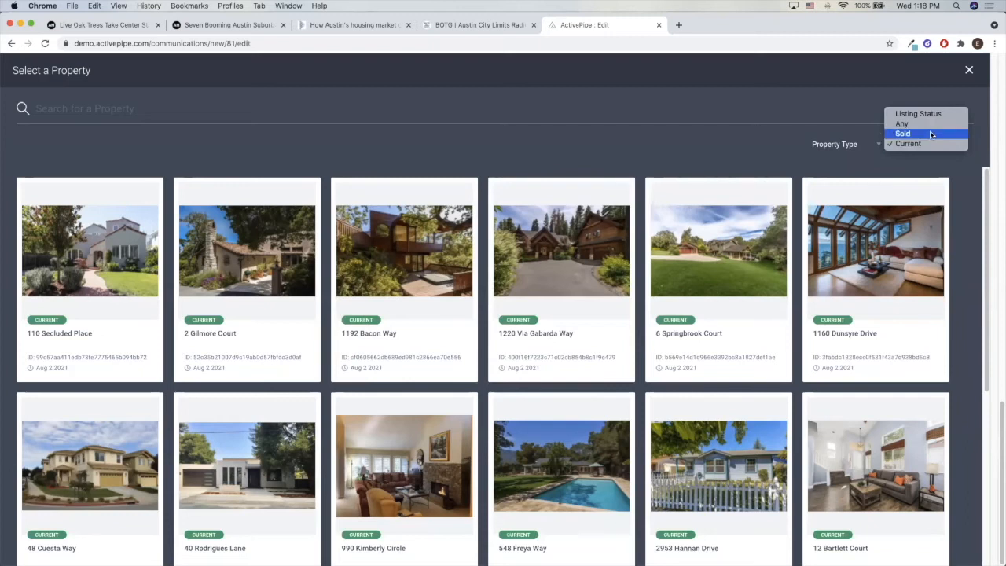
pyautogui.click(931, 135)
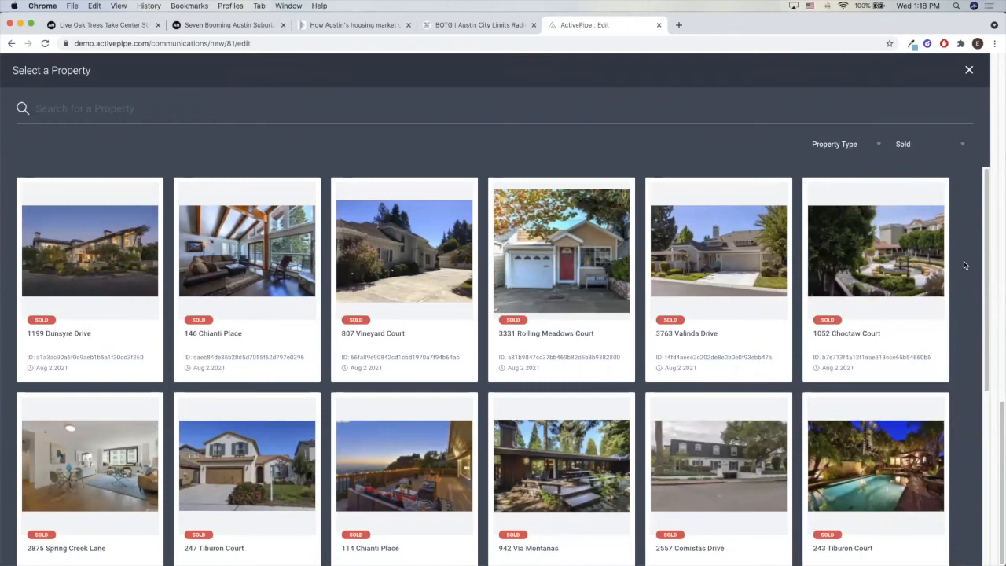
pyautogui.scroll(-3, 965, 265)
pyautogui.click(914, 367)
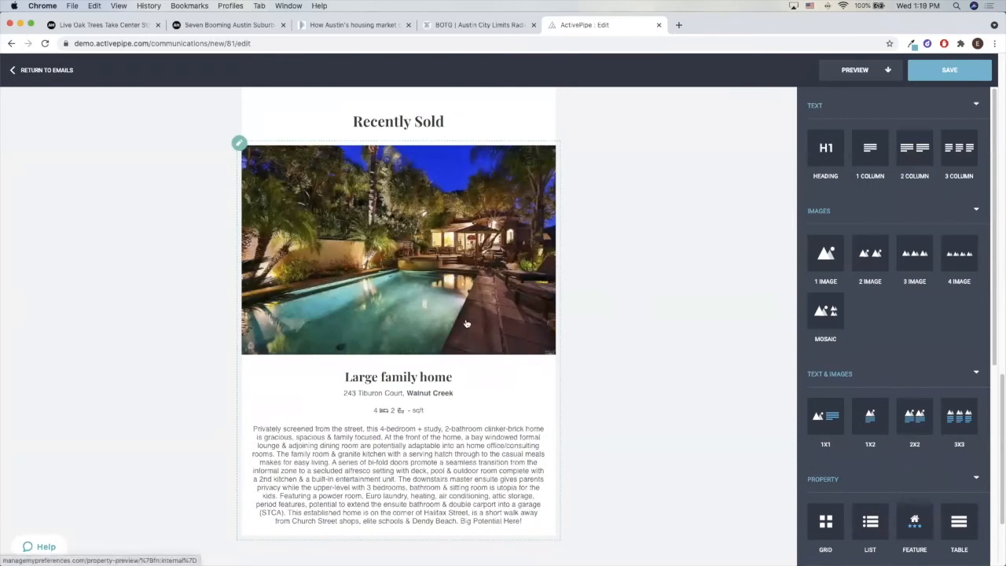
pyautogui.click(468, 392)
pyautogui.moveTo(510, 530); pyautogui.dragTo(425, 454)
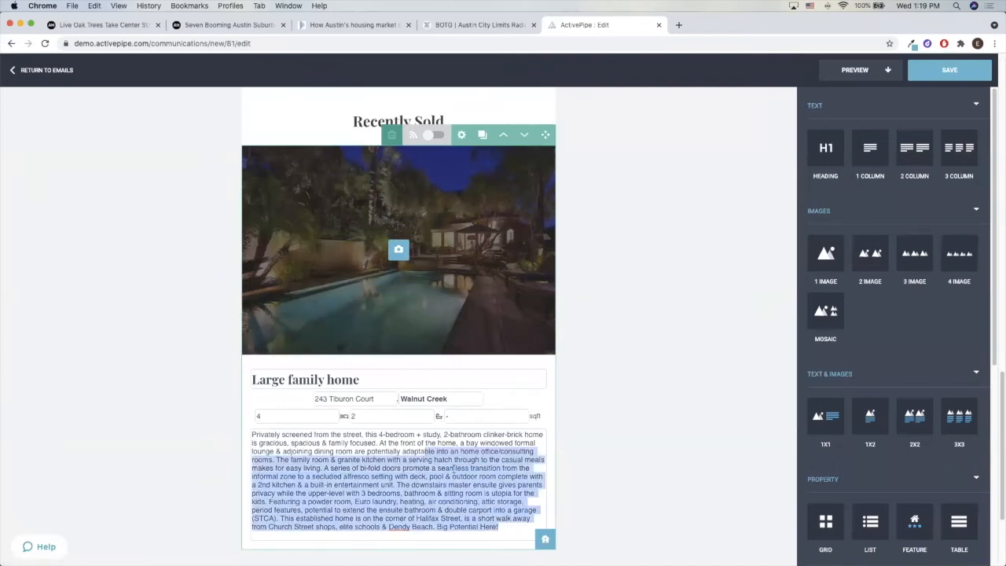
pyautogui.click(497, 478)
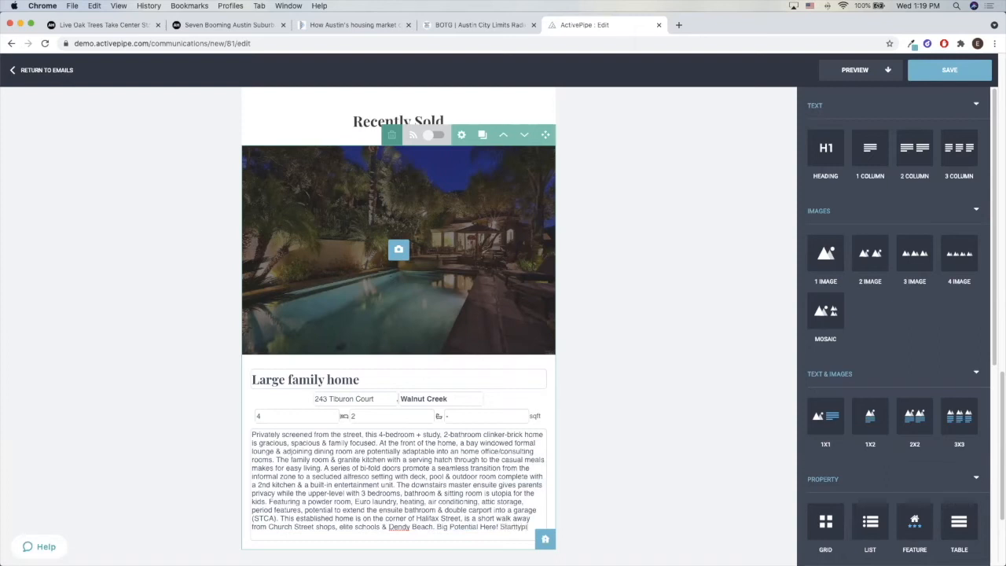
pyautogui.write('ng')
pyautogui.click(669, 482)
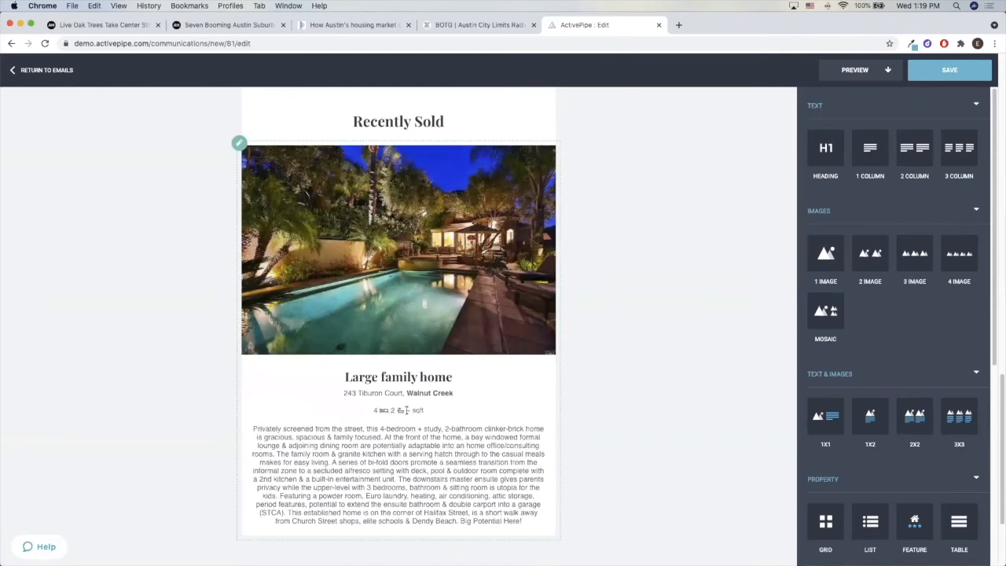
pyautogui.moveTo(382, 411); pyautogui.dragTo(403, 414)
pyautogui.click(483, 431)
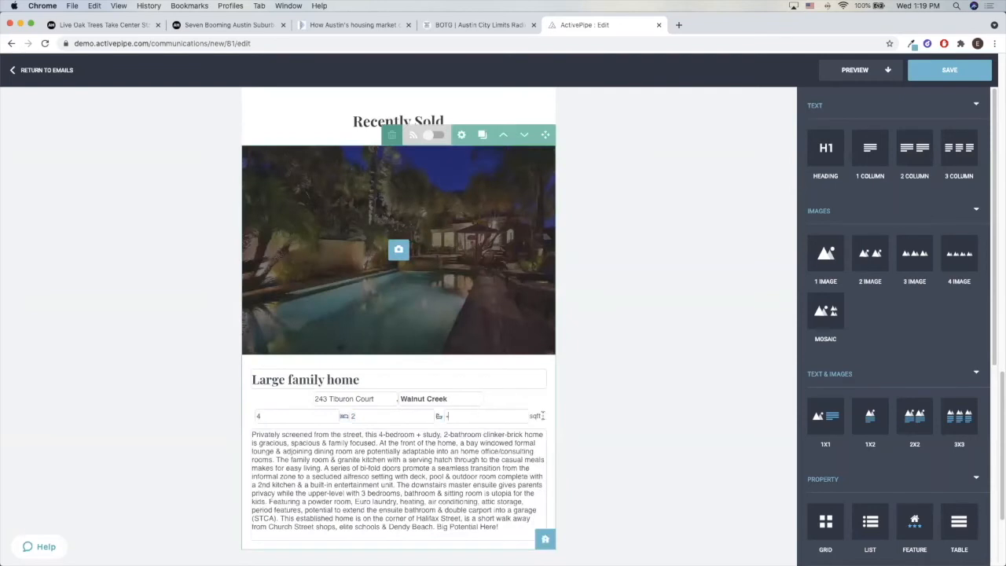
pyautogui.click(646, 397)
pyautogui.click(513, 421)
pyautogui.press('BackSpace')
pyautogui.click(593, 392)
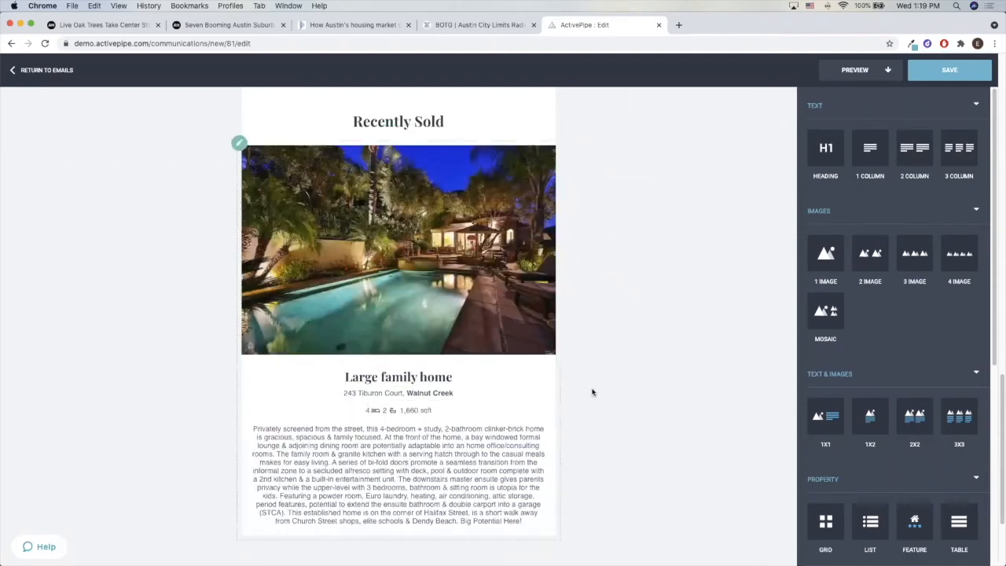
# Remove the number from the property's square footage and leave a dash in its place
pyautogui.click(493, 410)
pyautogui.moveTo(470, 417); pyautogui.dragTo(445, 415)
pyautogui.press('BackSpace')
pyautogui.click(669, 419)
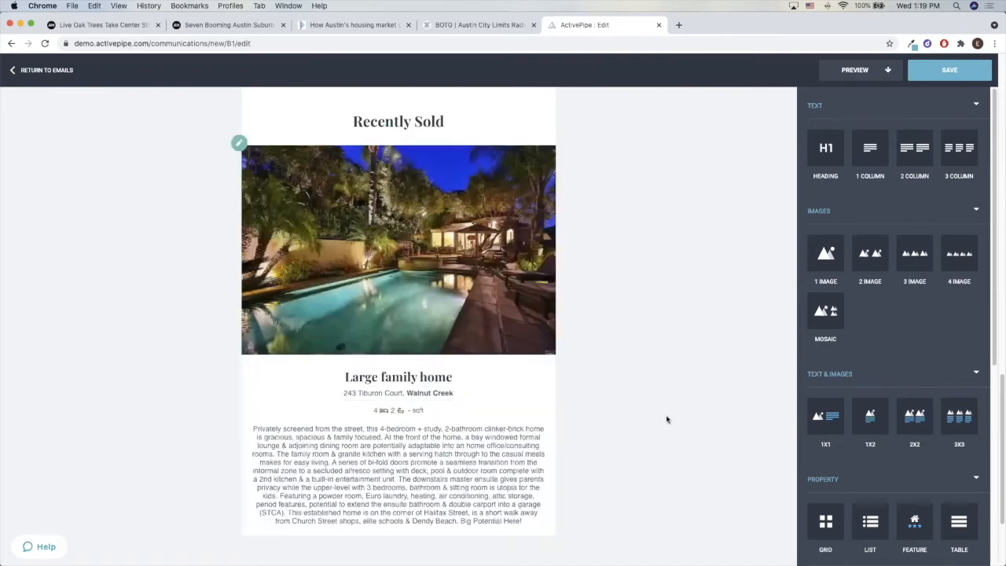
# Set the property block to hide amenity icons when the value is 0 or not set
pyautogui.click(469, 406)
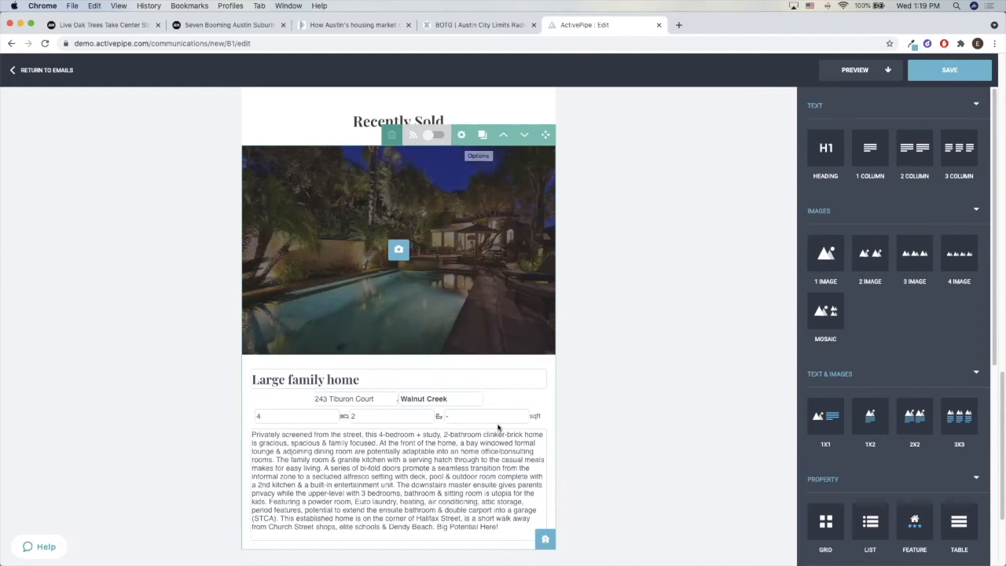
pyautogui.click(463, 137)
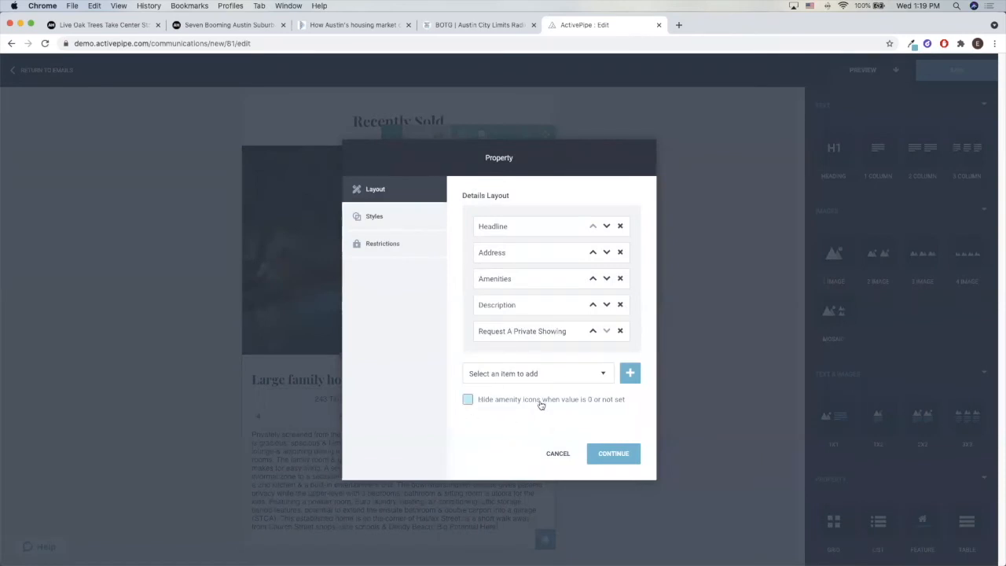
pyautogui.click(612, 404)
pyautogui.click(614, 455)
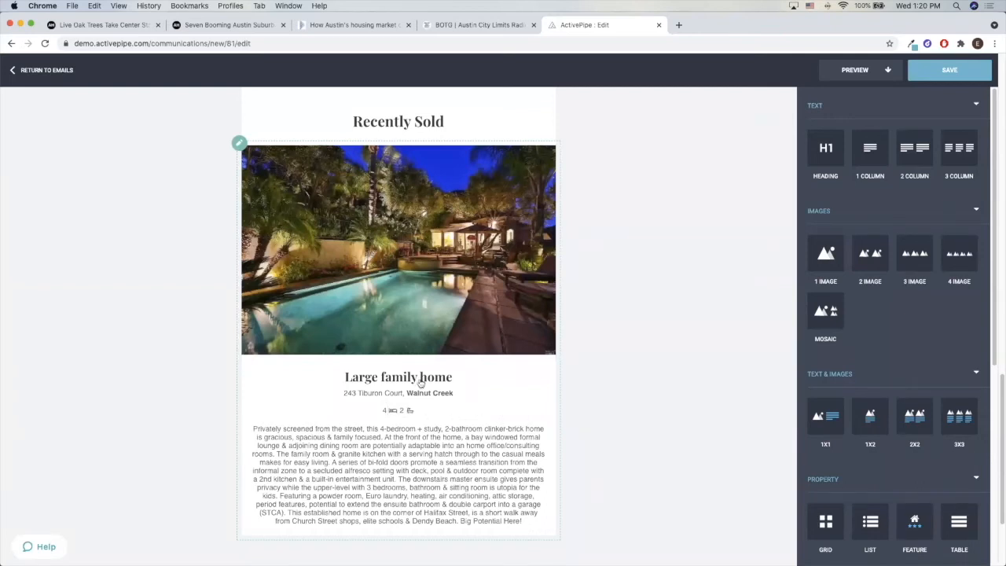
pyautogui.click(436, 251)
pyautogui.click(463, 138)
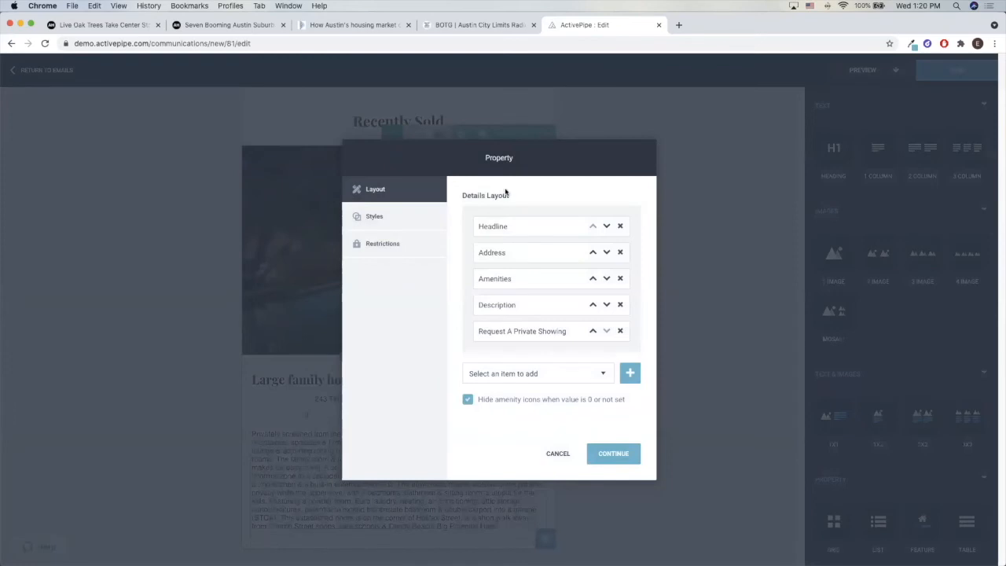
pyautogui.click(619, 226)
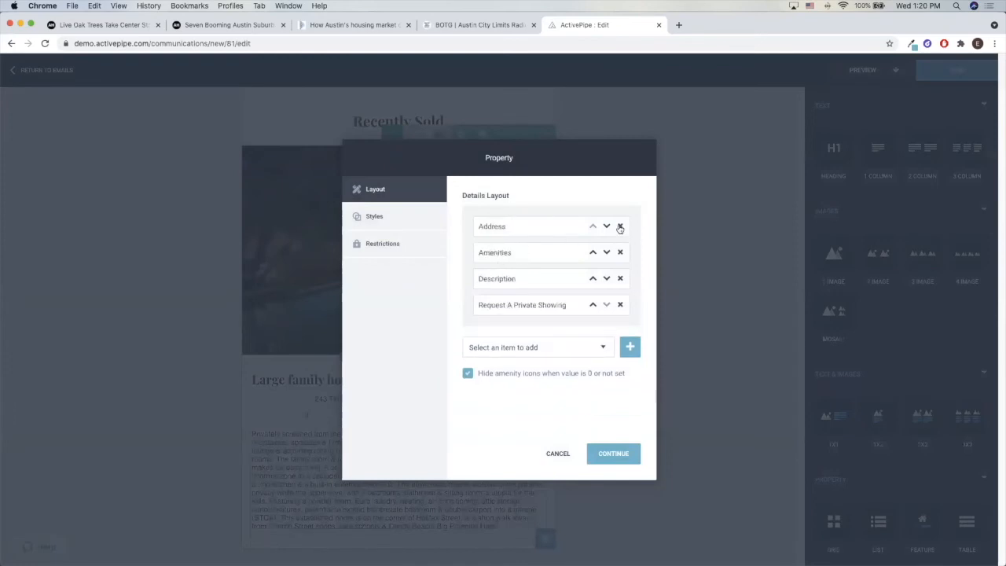
pyautogui.click(614, 456)
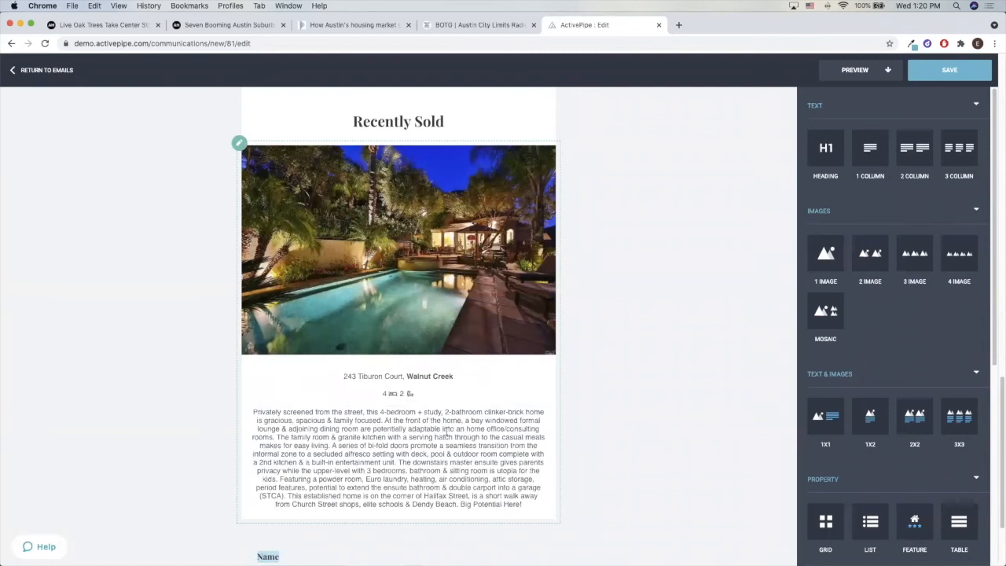
# Review the whole newsletter, from the header image and intro through the articles and market statistics to the sold property
pyautogui.scroll(1, 619, 392)
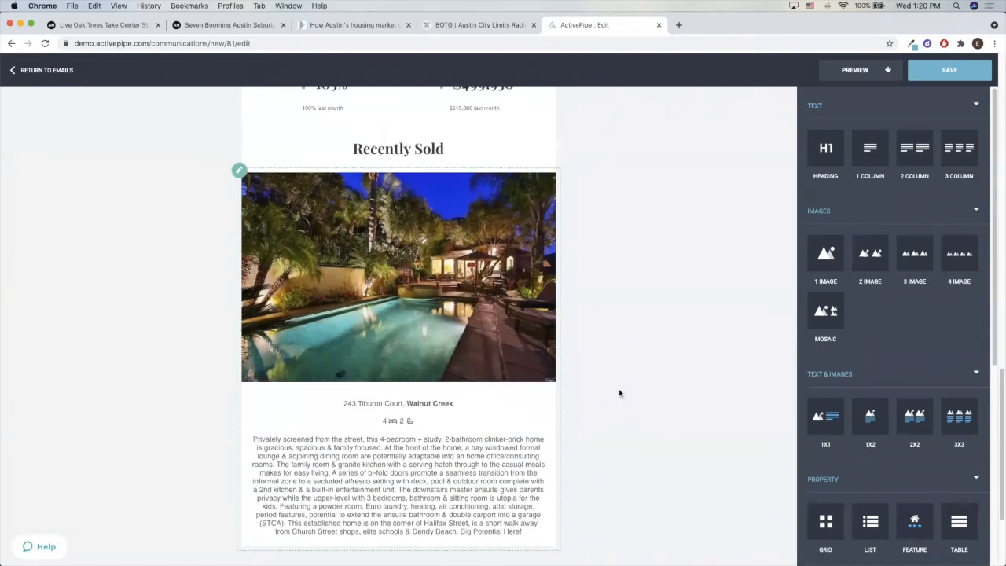
pyautogui.scroll(10, 619, 390)
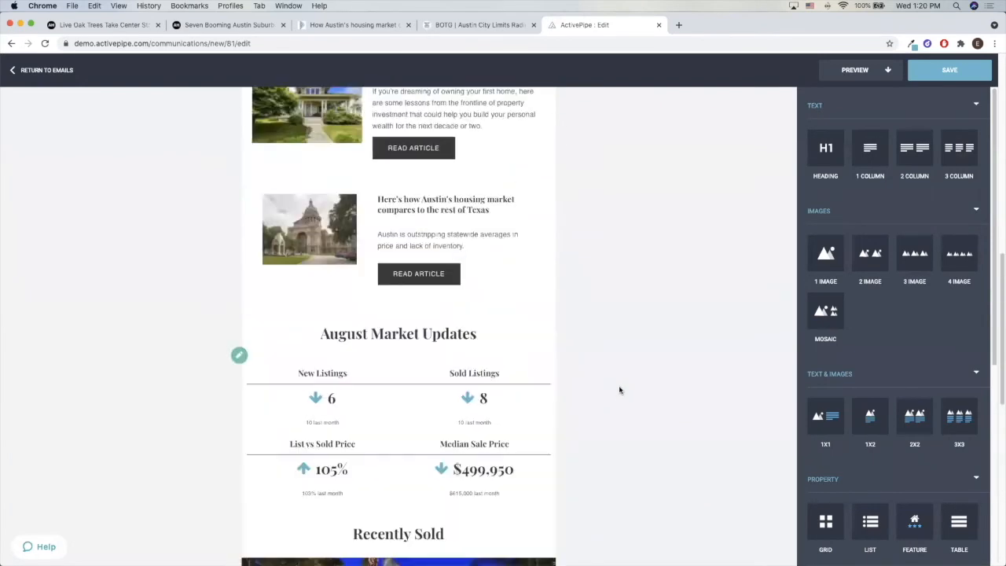
pyautogui.scroll(8, 619, 391)
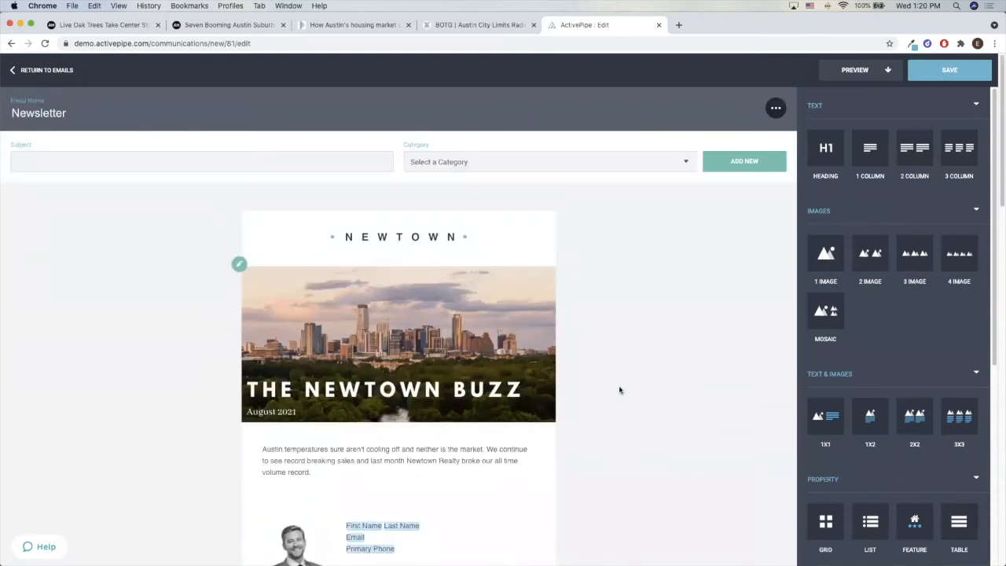
pyautogui.scroll(-5, 342, 373)
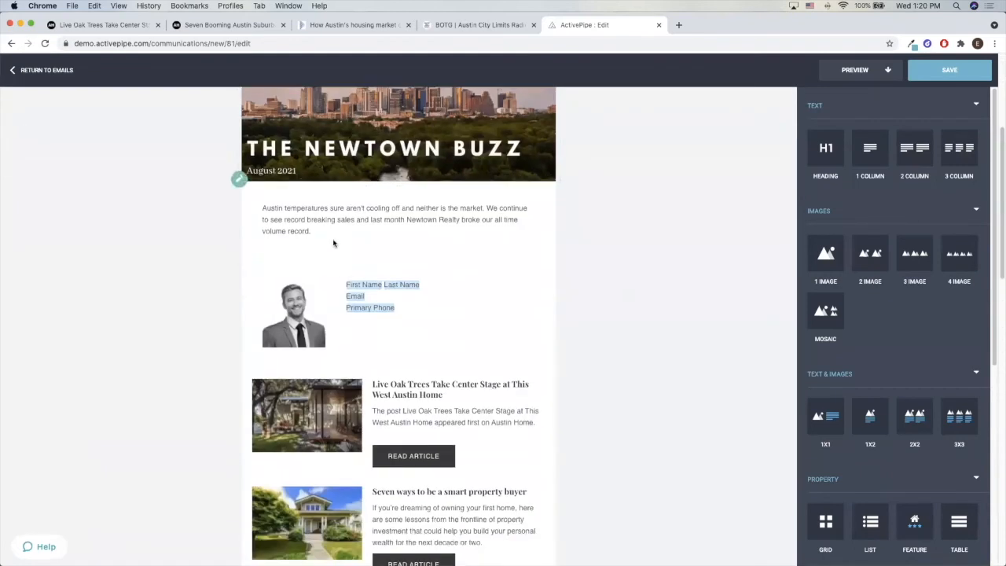
pyautogui.scroll(-4, 438, 337)
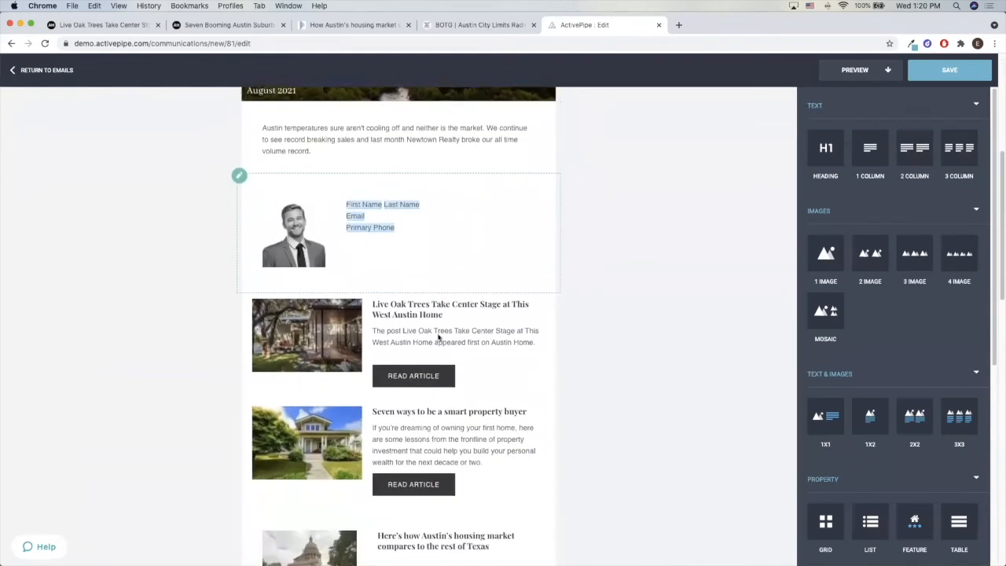
pyautogui.scroll(-3, 483, 409)
pyautogui.scroll(-3, 498, 395)
pyautogui.scroll(-2, 502, 396)
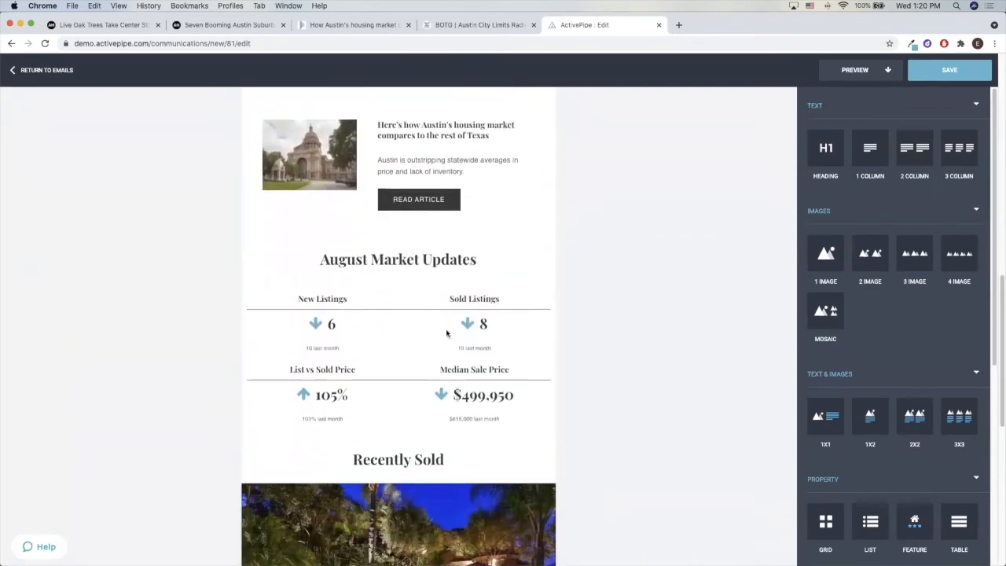
pyautogui.scroll(5, 510, 332)
pyautogui.scroll(-6, 513, 383)
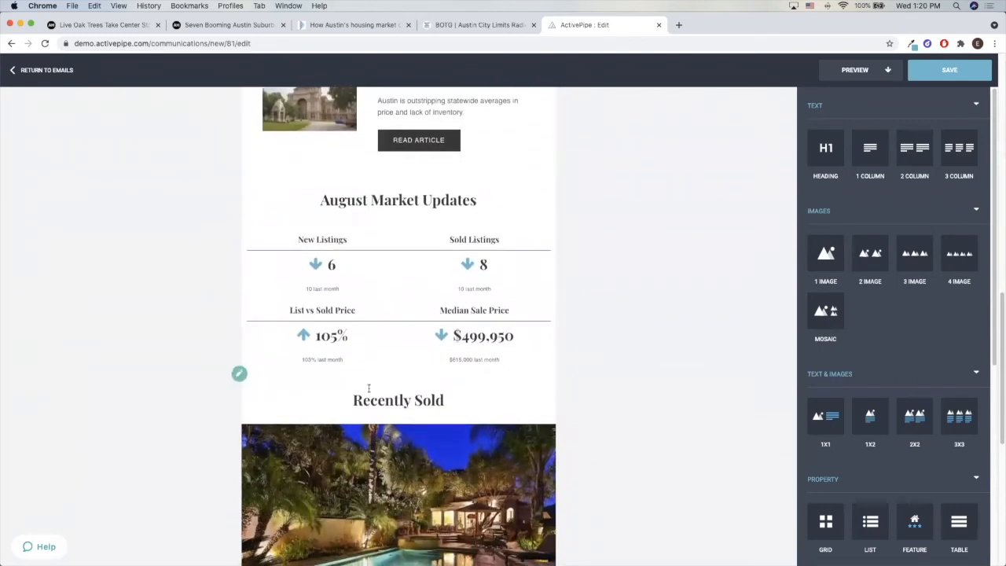
pyautogui.scroll(-6, 534, 300)
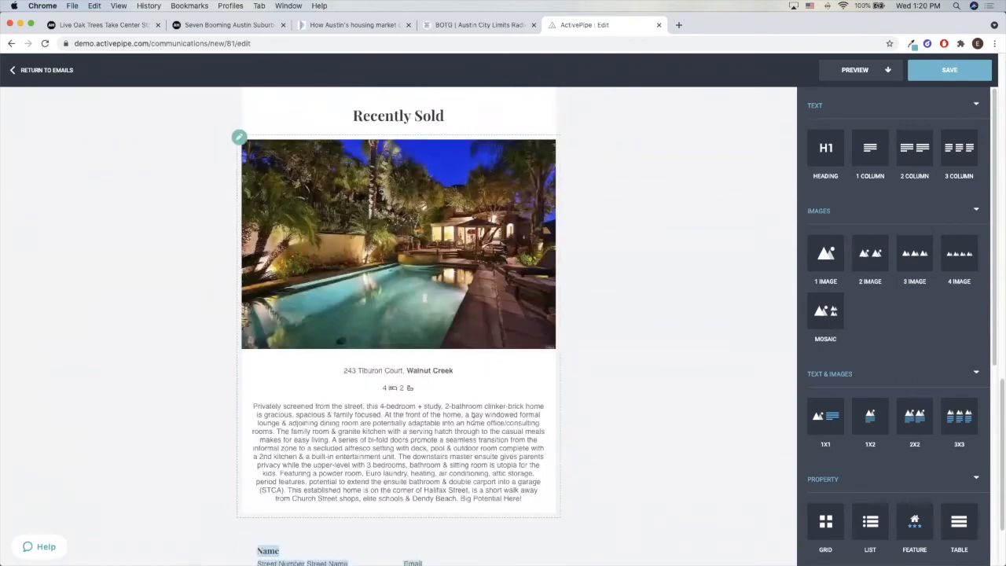
pyautogui.scroll(12, 473, 416)
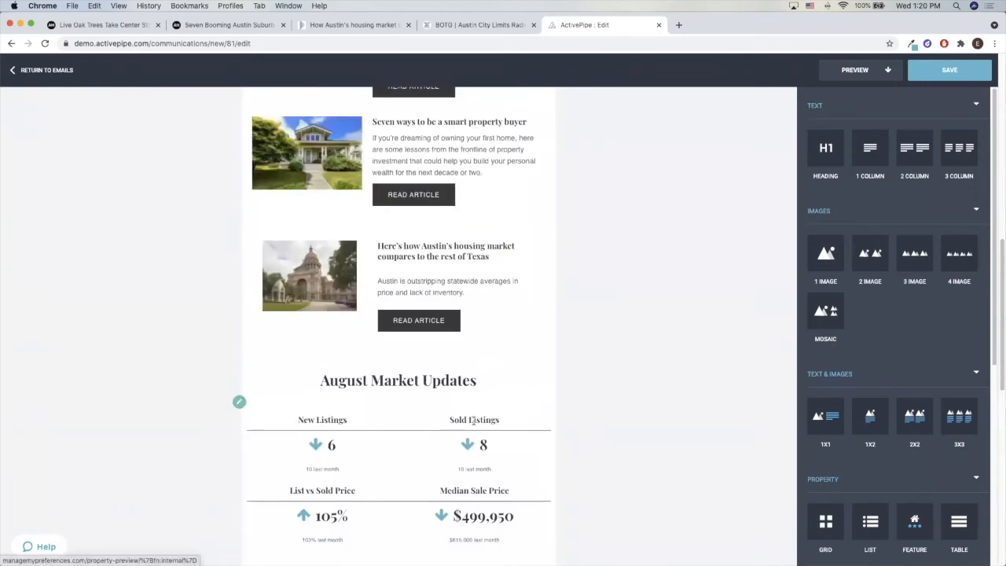
pyautogui.scroll(8, 473, 418)
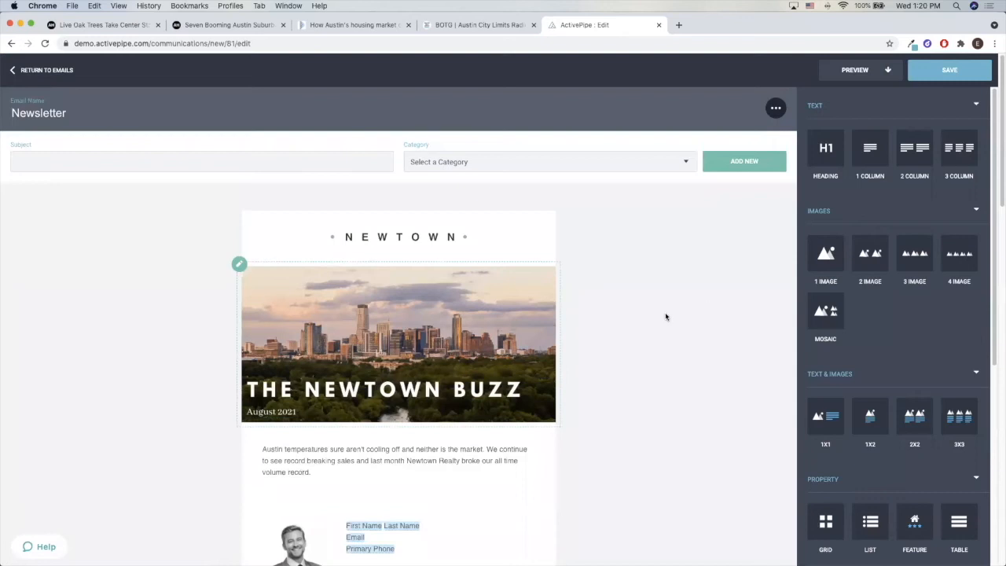
pyautogui.scroll(-13, 519, 338)
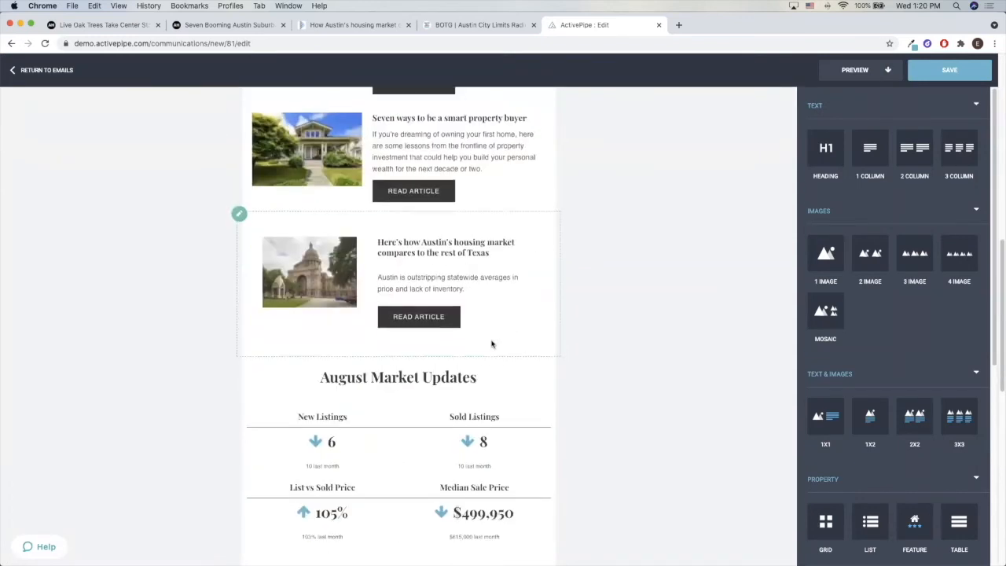
# Look over the finished newsletter again, from the article list down to the Recently Sold property, back up to the header and down to the August Market Updates
pyautogui.scroll(-4, 492, 343)
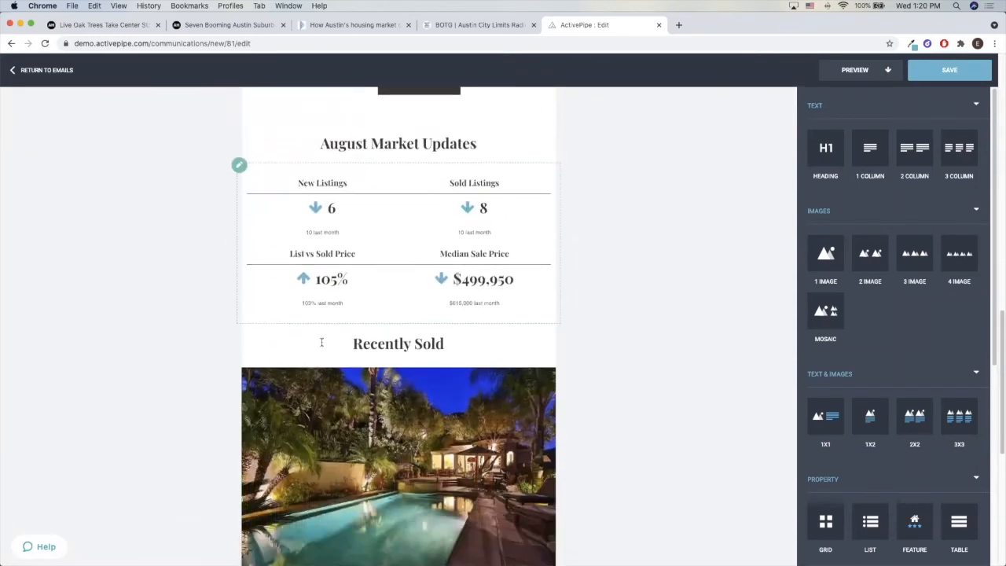
pyautogui.scroll(-3, 321, 343)
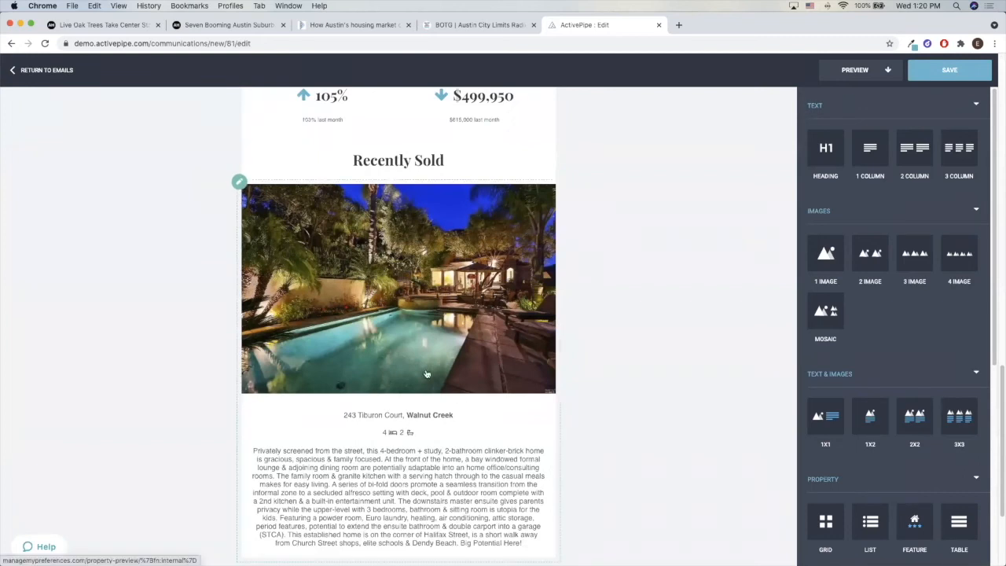
pyautogui.scroll(-3, 427, 374)
pyautogui.scroll(10, 392, 365)
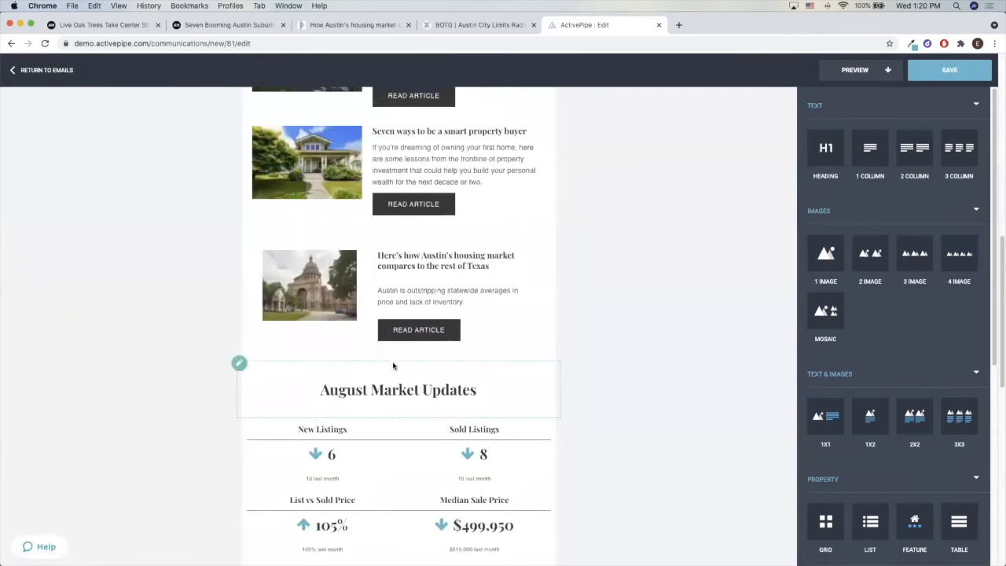
pyautogui.scroll(5, 393, 365)
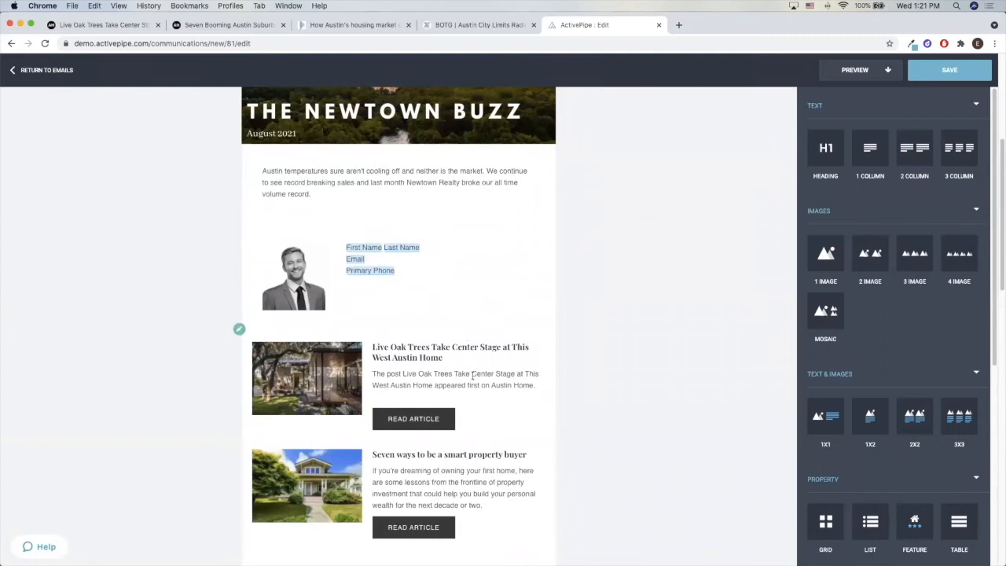
pyautogui.scroll(1, 478, 372)
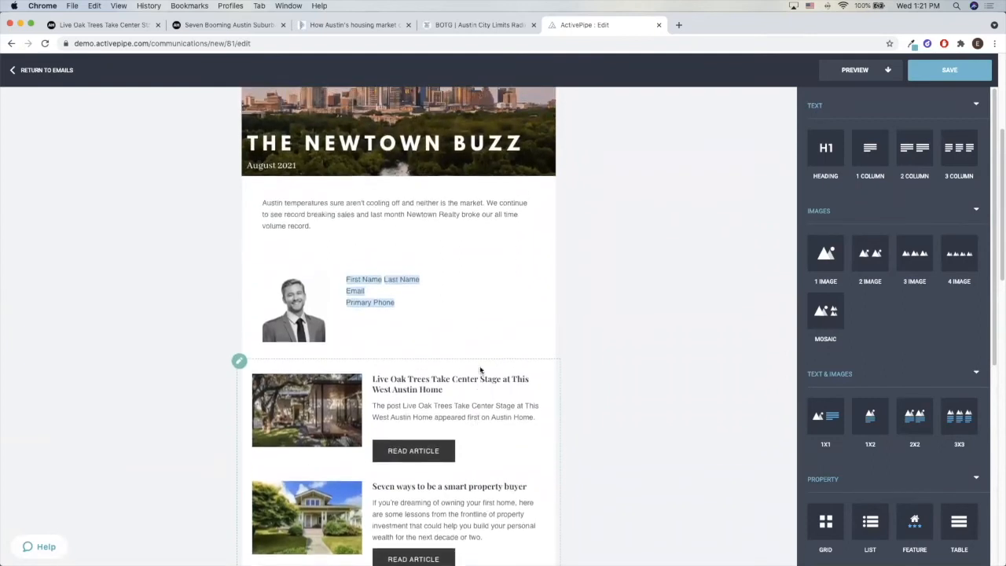
pyautogui.scroll(4, 480, 370)
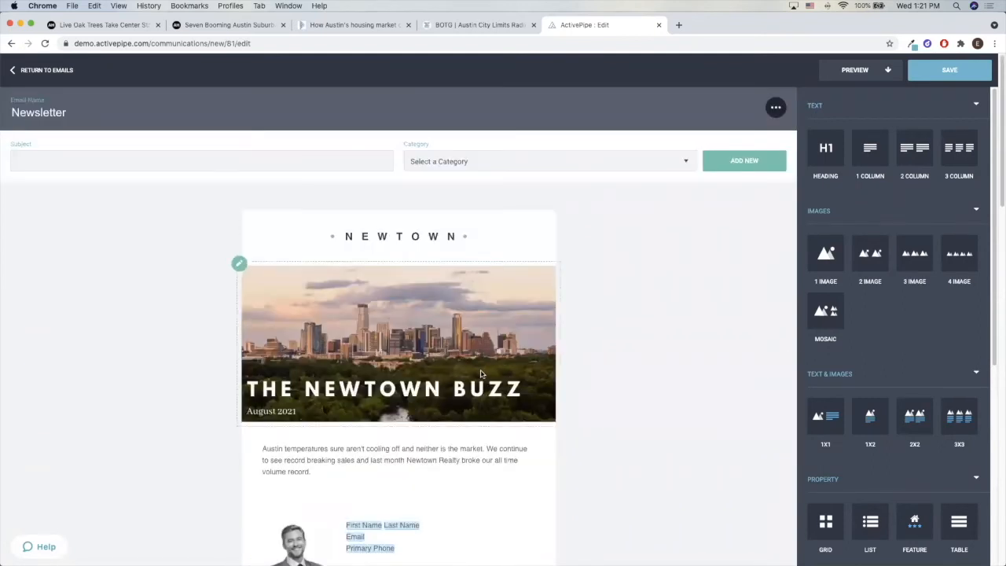
pyautogui.scroll(-20, 480, 375)
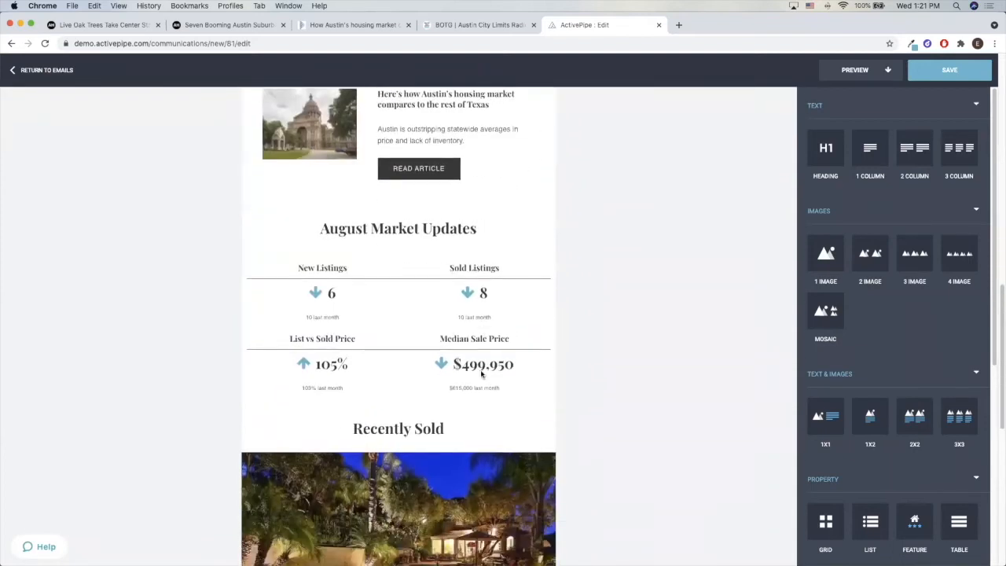
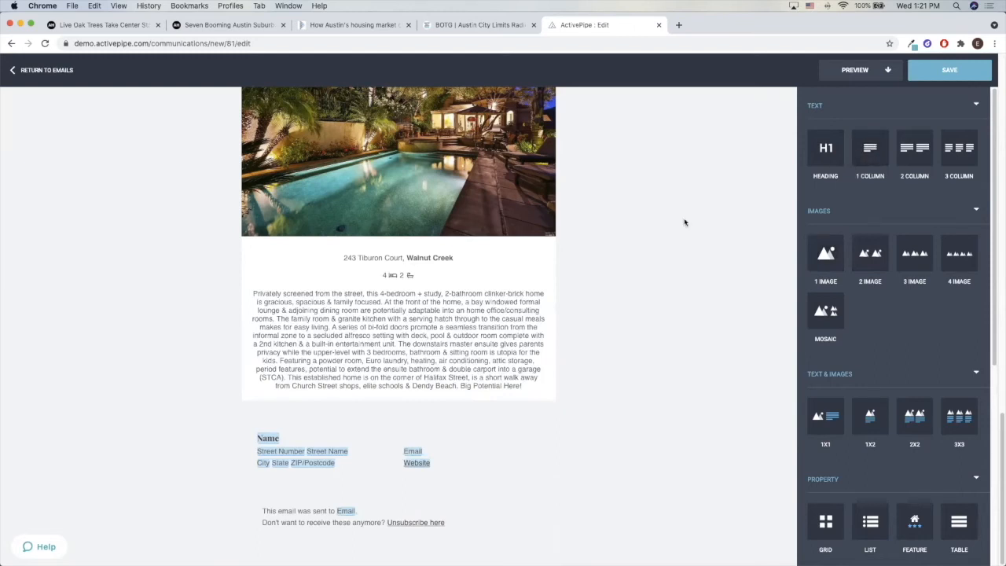
# Add a one-column text block below the sold property and replace its placeholder text with "Another Happy Client" and, below it, "Testimonial" in quotation marks
pyautogui.scroll(5, 534, 287)
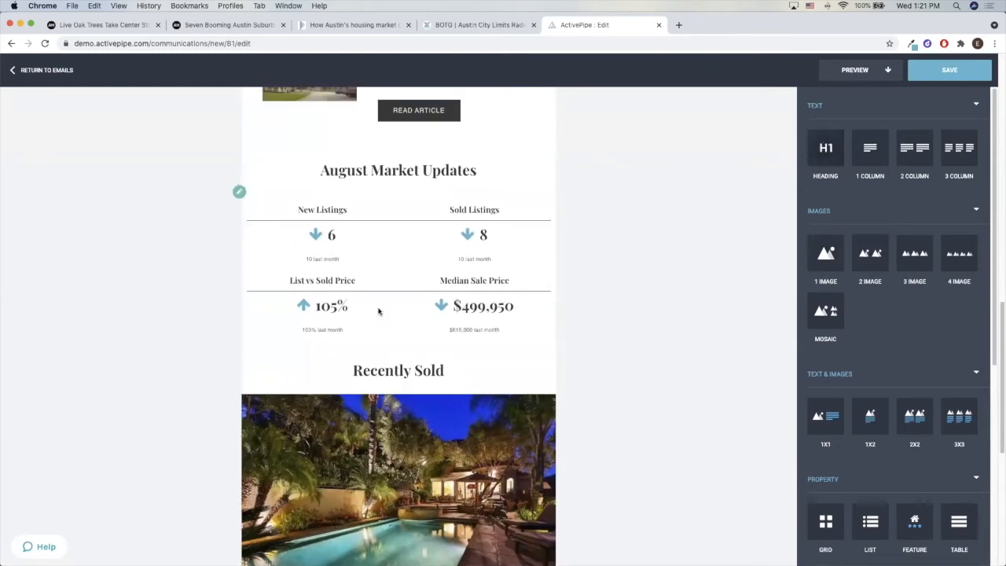
pyautogui.scroll(3, 379, 310)
pyautogui.scroll(-6, 626, 224)
pyautogui.scroll(-3, 397, 326)
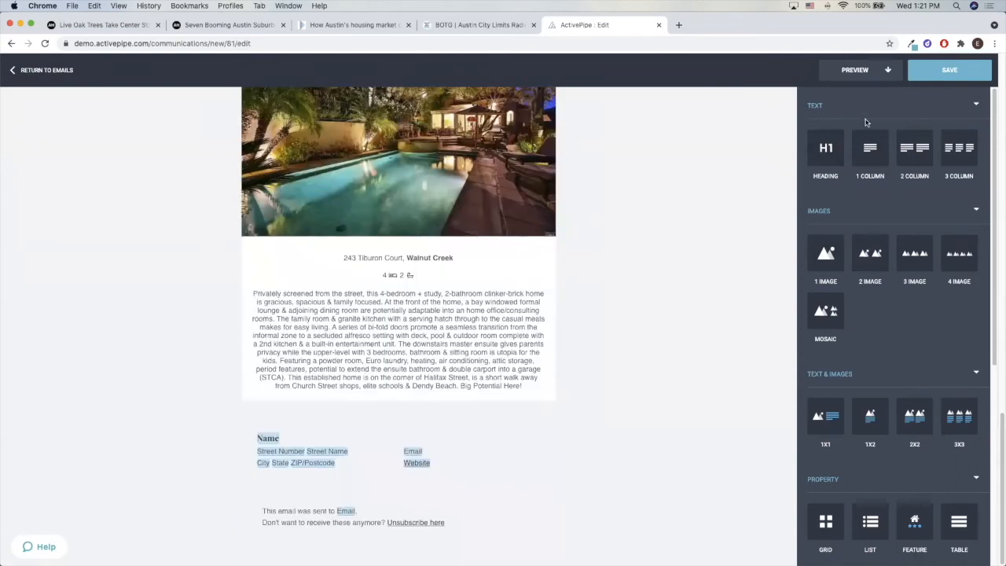
pyautogui.moveTo(870, 148); pyautogui.dragTo(507, 401)
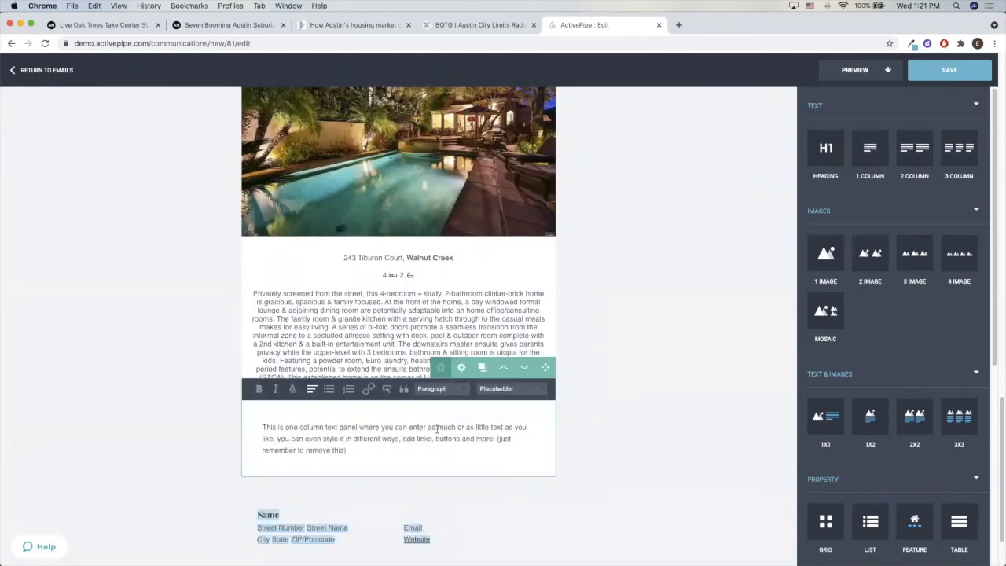
pyautogui.moveTo(373, 440); pyautogui.dragTo(214, 420)
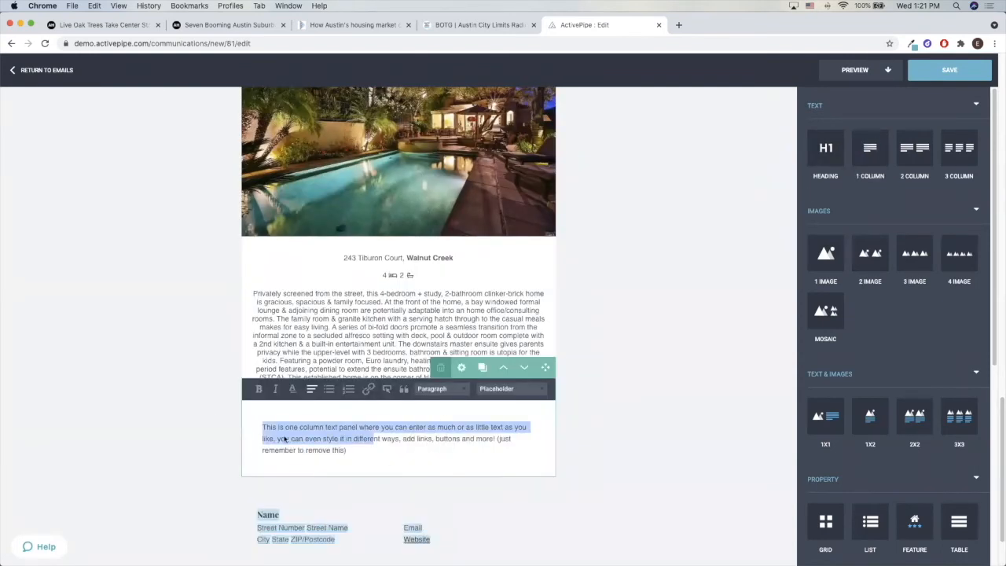
pyautogui.tripleClick(425, 445)
pyautogui.write('Another Happy Client')
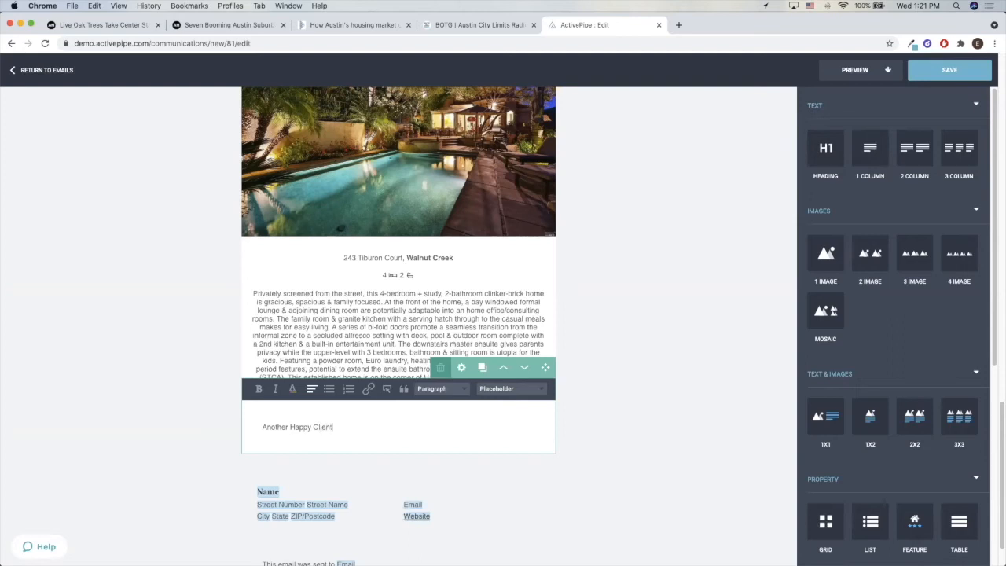
pyautogui.press('Return')
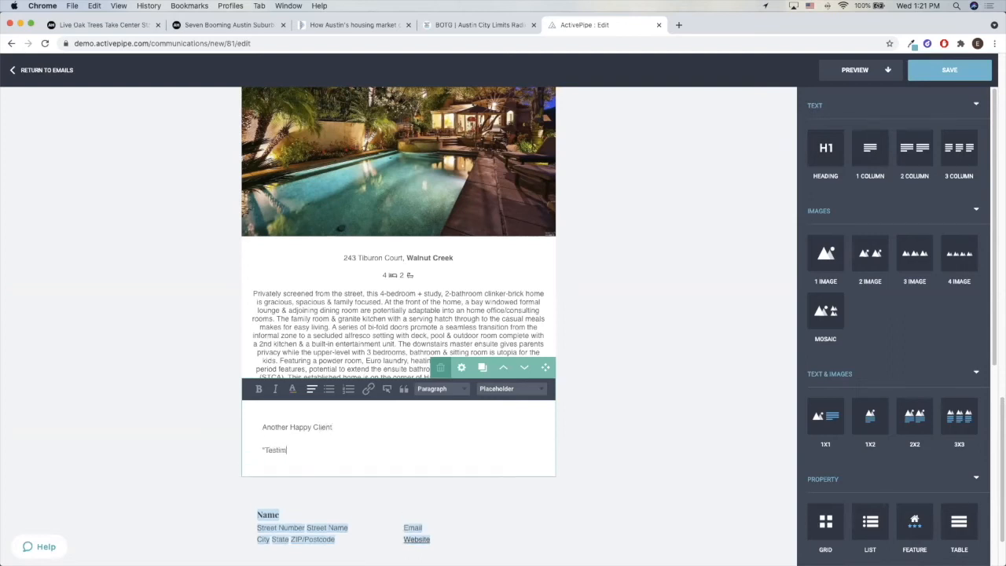
pyautogui.write('ial')
# Format the "Another Happy Client" line as a centred Heading Two
pyautogui.moveTo(362, 428); pyautogui.dragTo(218, 429)
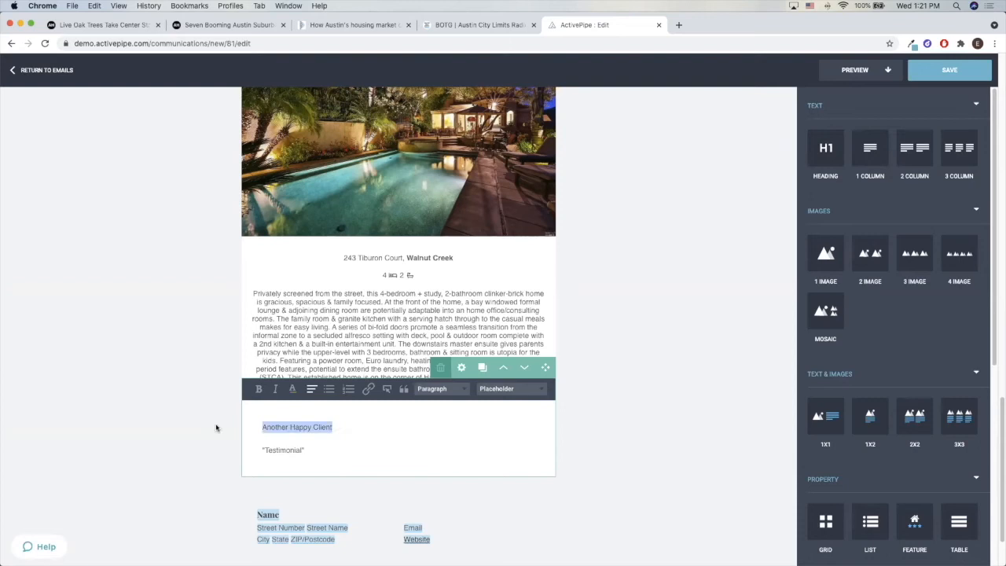
pyautogui.click(443, 391)
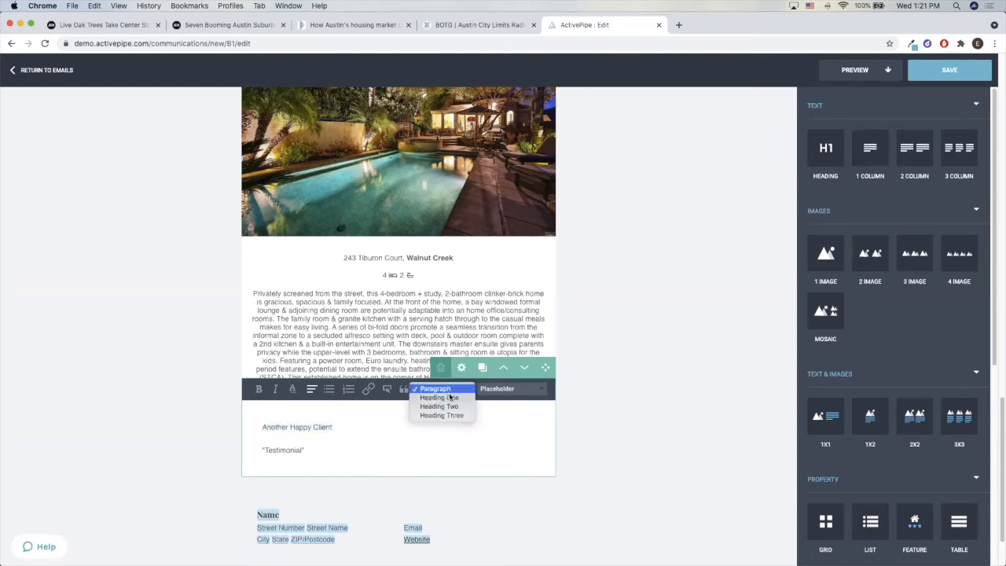
pyautogui.click(454, 409)
pyautogui.click(312, 388)
pyautogui.click(314, 417)
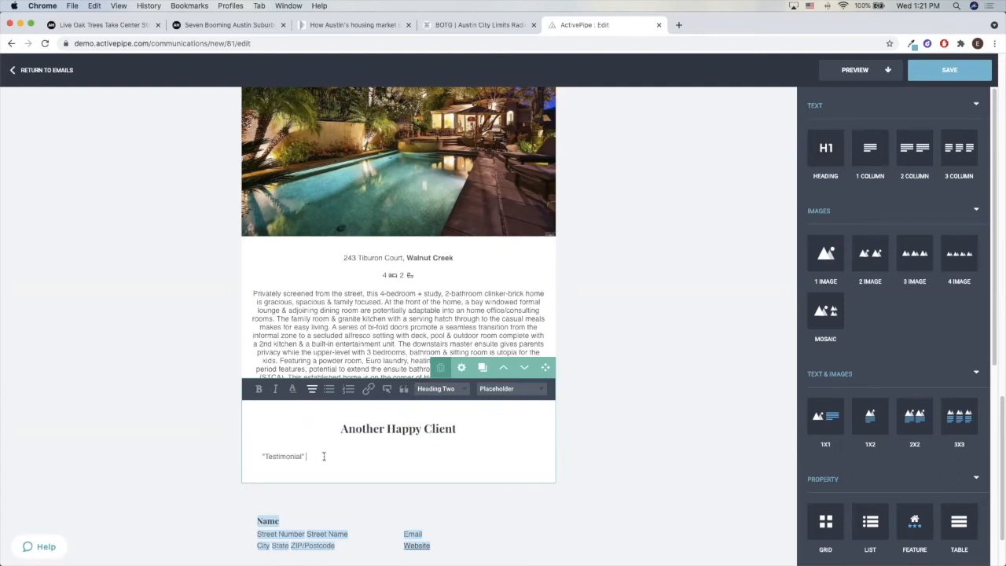
# Centre the "Testimonial" line and close the text block
pyautogui.moveTo(326, 456); pyautogui.dragTo(254, 458)
pyautogui.click(312, 389)
pyautogui.click(314, 418)
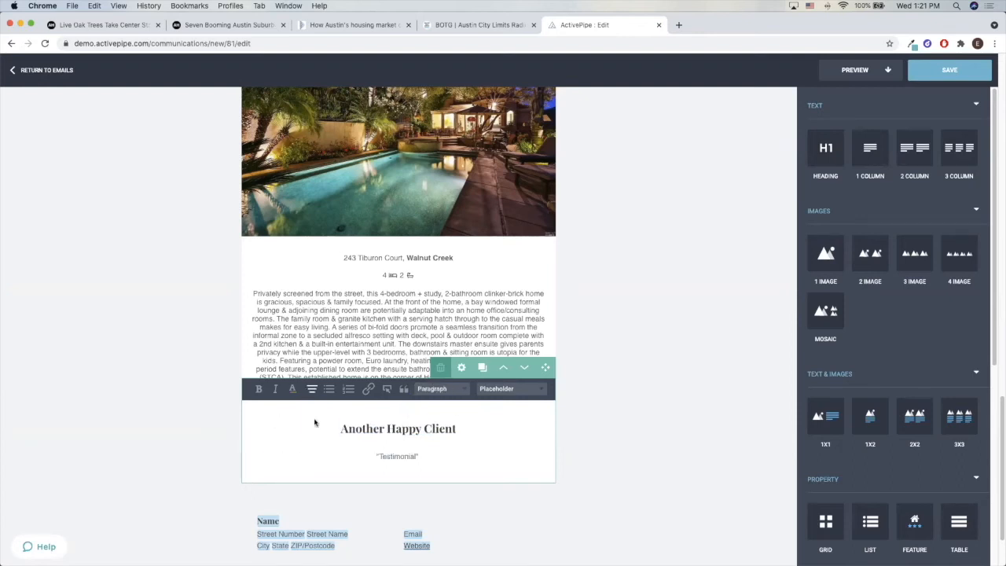
pyautogui.click(590, 433)
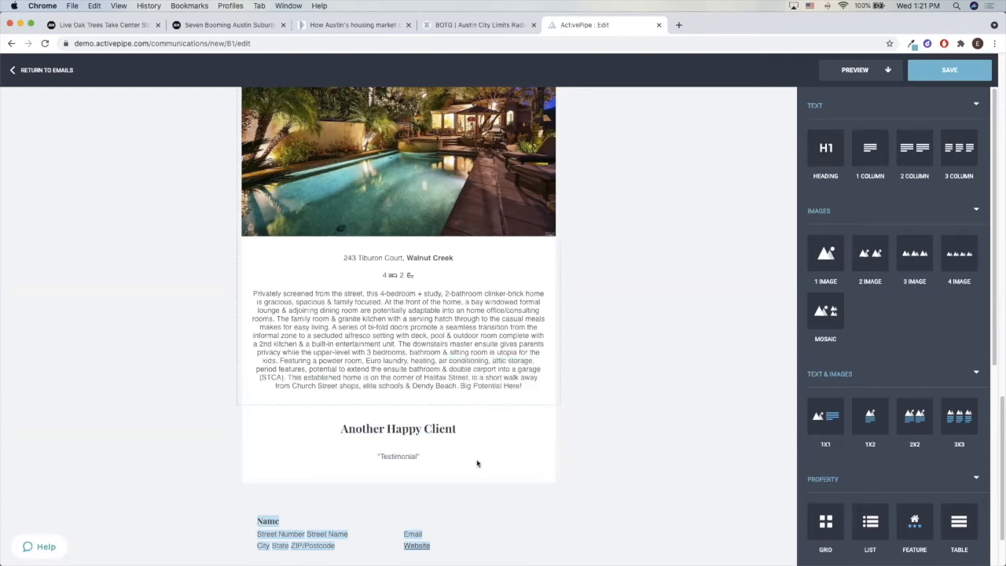
# Add a 1x1 text and image block below the testimonial and set its image to couple.jpg
pyautogui.scroll(-2, 455, 444)
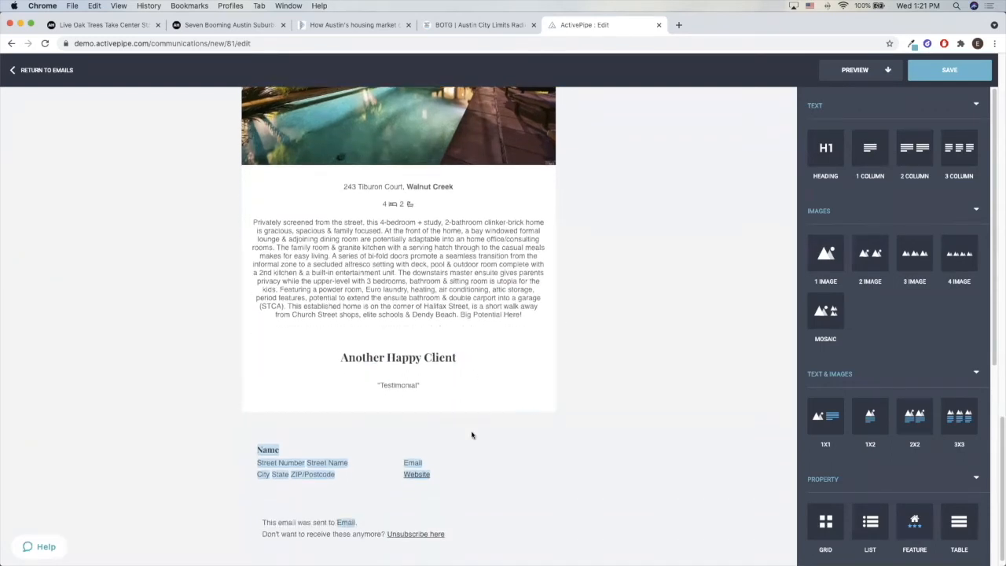
pyautogui.scroll(-1, 848, 321)
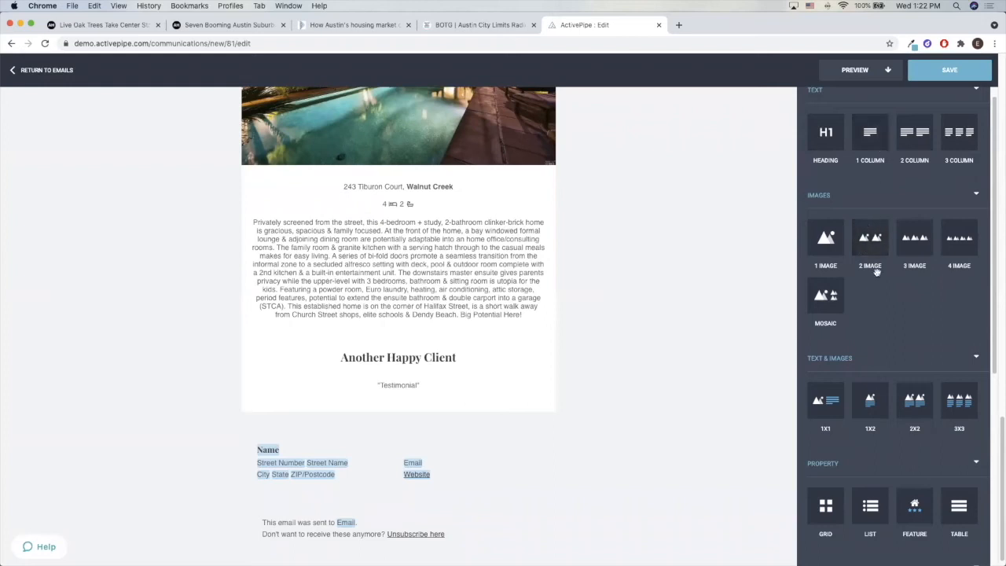
pyautogui.scroll(-1, 866, 314)
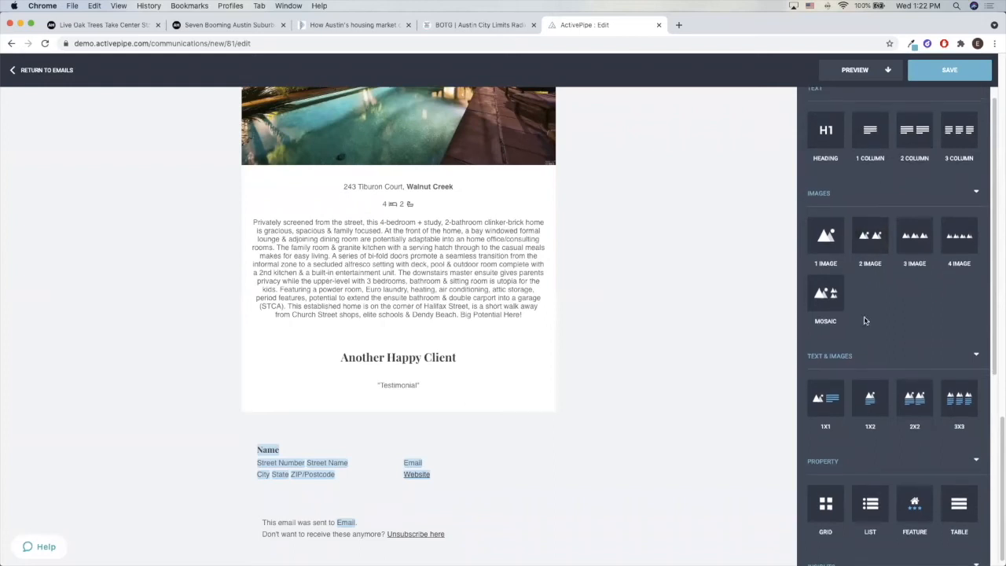
pyautogui.moveTo(831, 397); pyautogui.dragTo(601, 416)
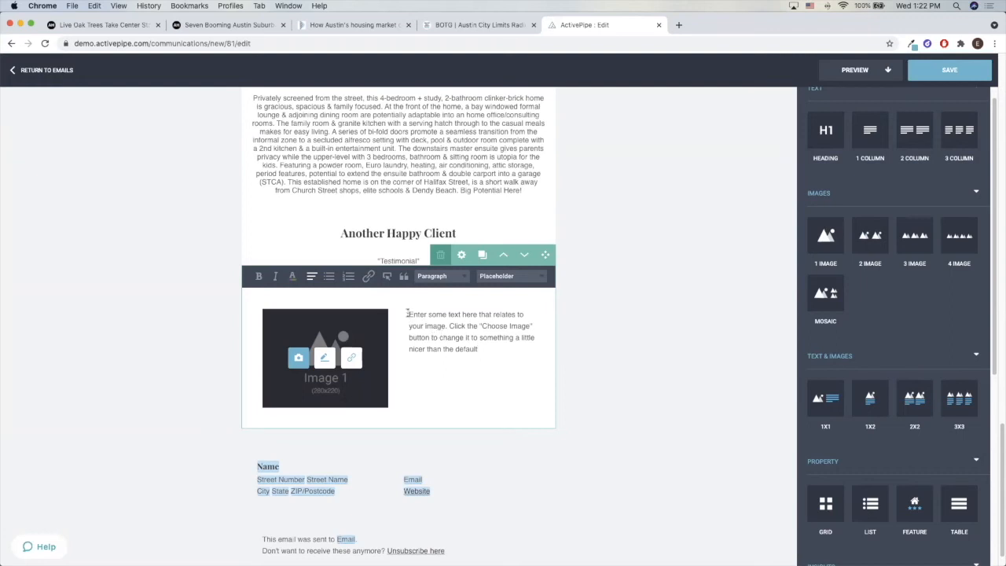
pyautogui.moveTo(407, 313); pyautogui.dragTo(511, 346)
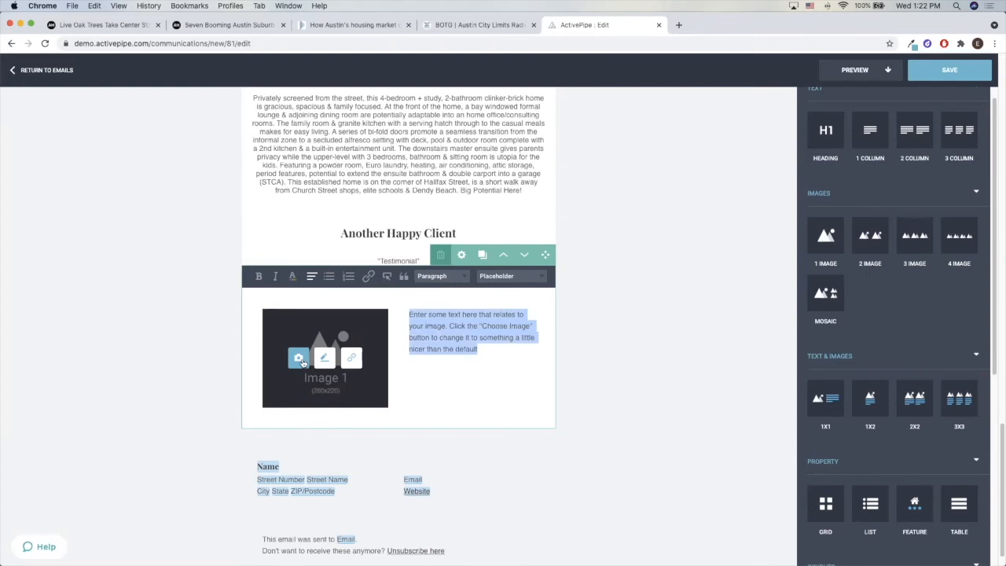
pyautogui.click(299, 359)
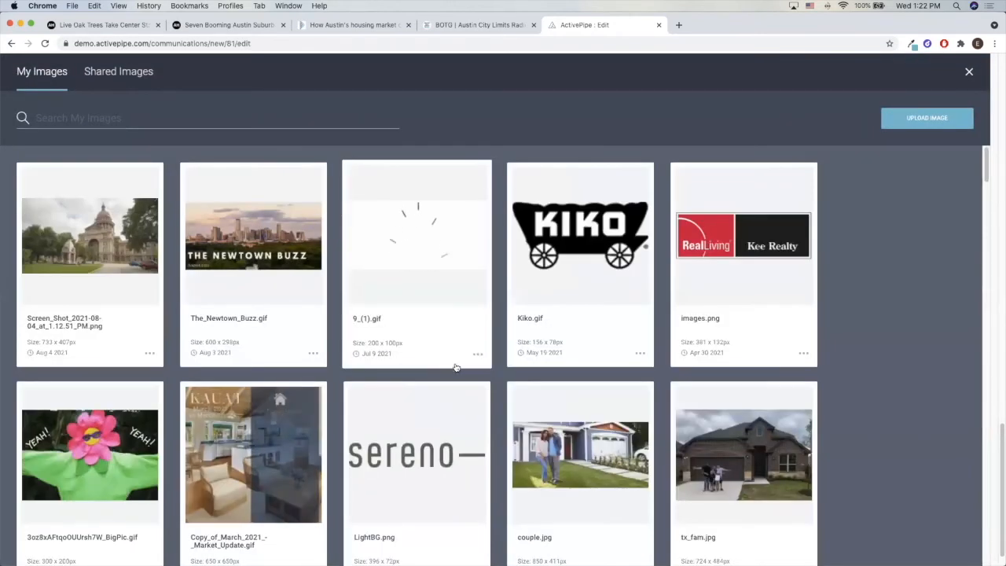
pyautogui.scroll(-1, 498, 392)
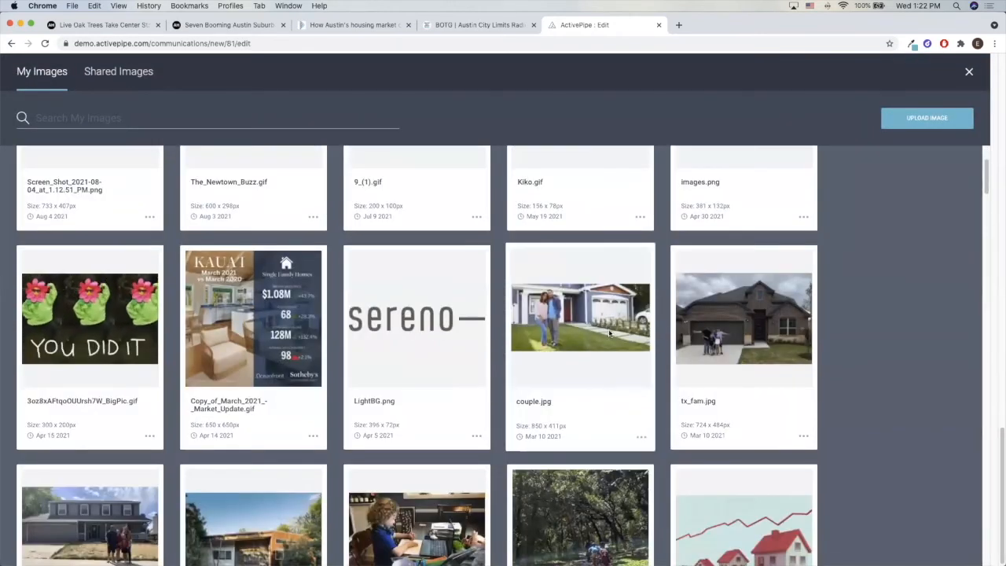
pyautogui.click(605, 392)
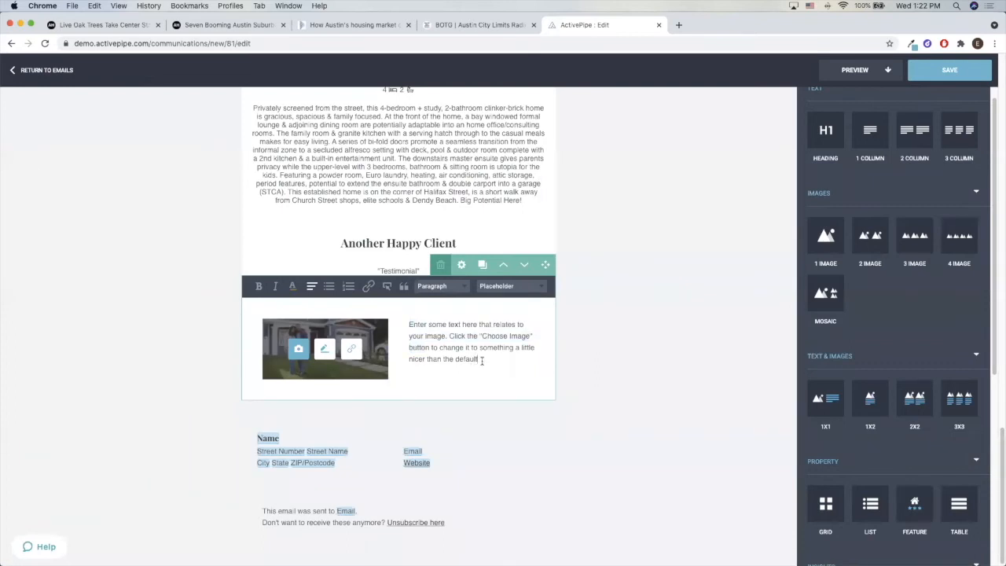
# Replace the placeholder text beside the couple's photo with the client family's name, formatted as Heading Three
pyautogui.moveTo(481, 359); pyautogui.dragTo(408, 323)
pyautogui.write('The Gardners')
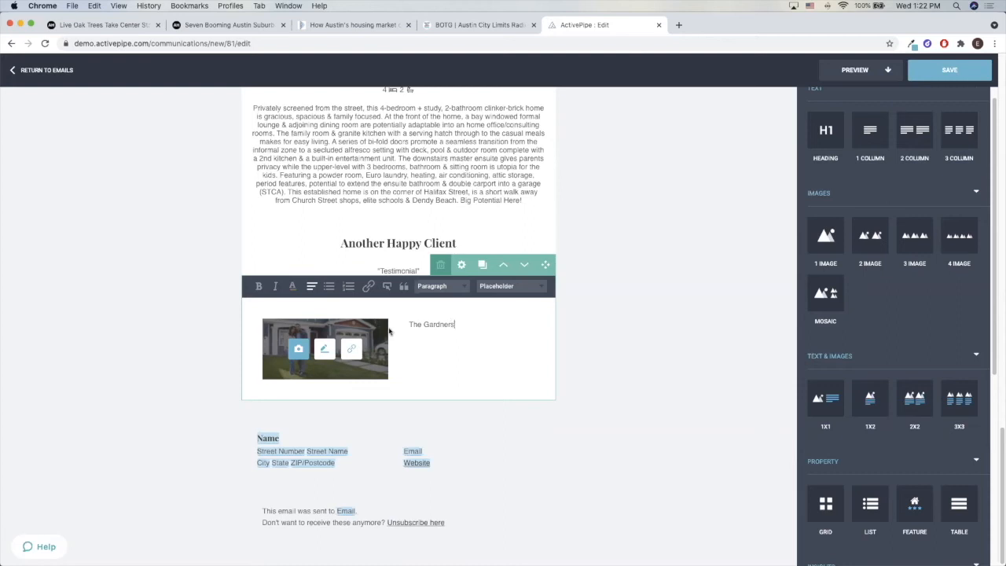
pyautogui.moveTo(462, 323); pyautogui.dragTo(404, 325)
pyautogui.click(432, 289)
pyautogui.click(436, 312)
pyautogui.click(438, 287)
pyautogui.click(438, 336)
# Write below the family heading "After searching for two months they foudn their perfect home in East Austin, with a pool!"
pyautogui.write('After searching for ')
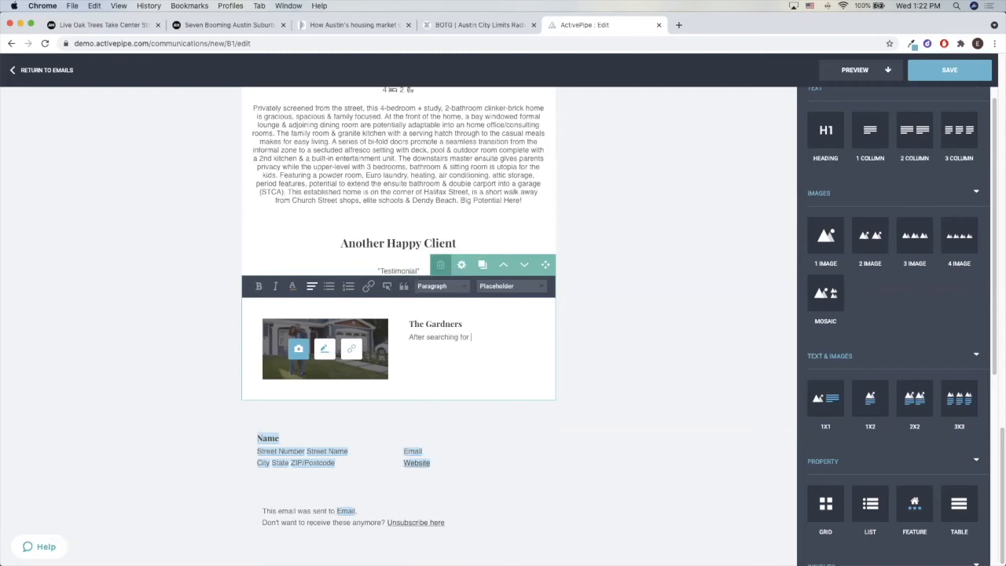
pyautogui.write('two months they foudn their perfect home')
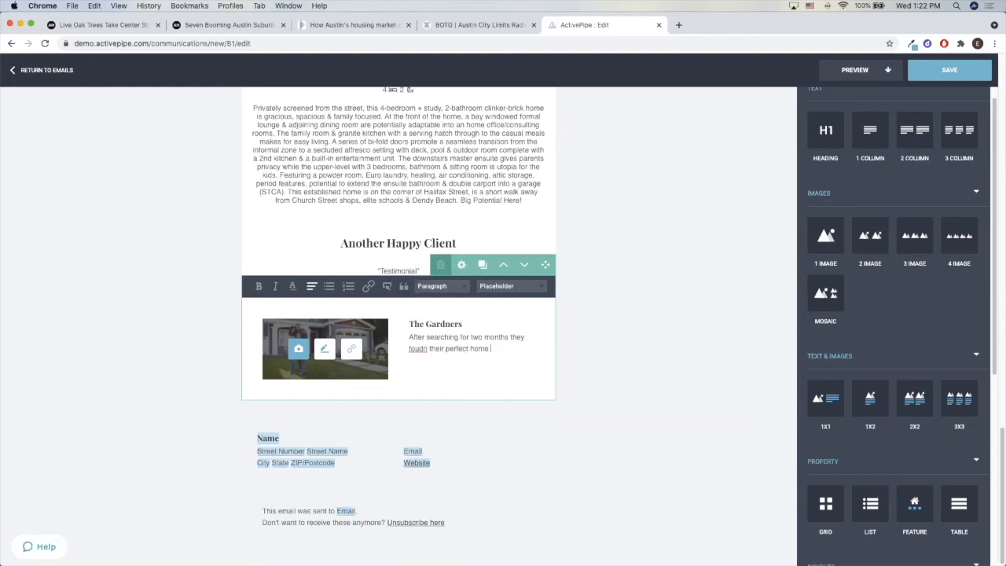
pyautogui.write(' in East Austin')
pyautogui.click(444, 360)
pyautogui.press('BackSpace')
pyautogui.rightClick(423, 346)
pyautogui.press('Escape')
pyautogui.rightClick(407, 349)
pyautogui.press('Escape')
pyautogui.rightClick(415, 329)
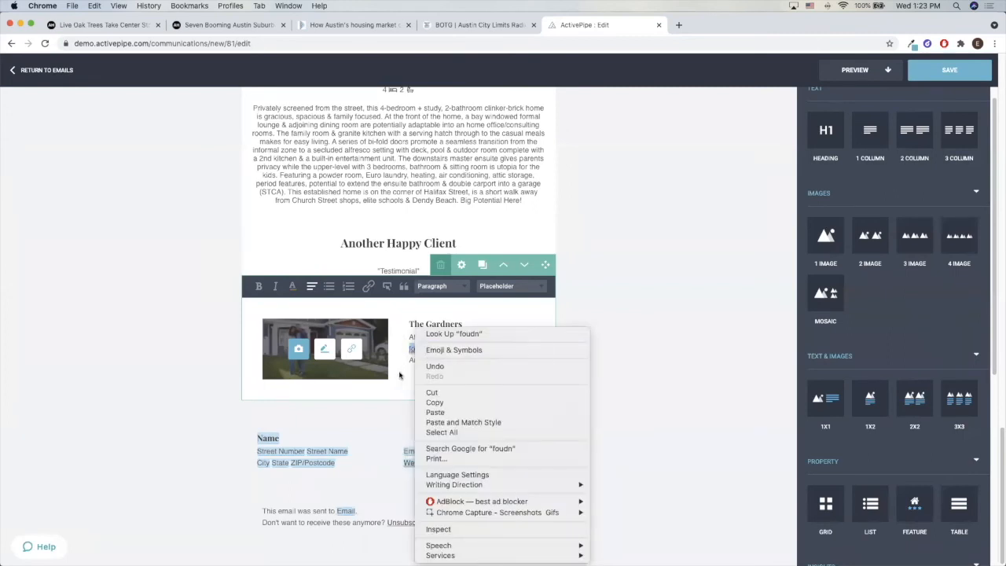
pyautogui.press('Escape')
pyautogui.press('Right')
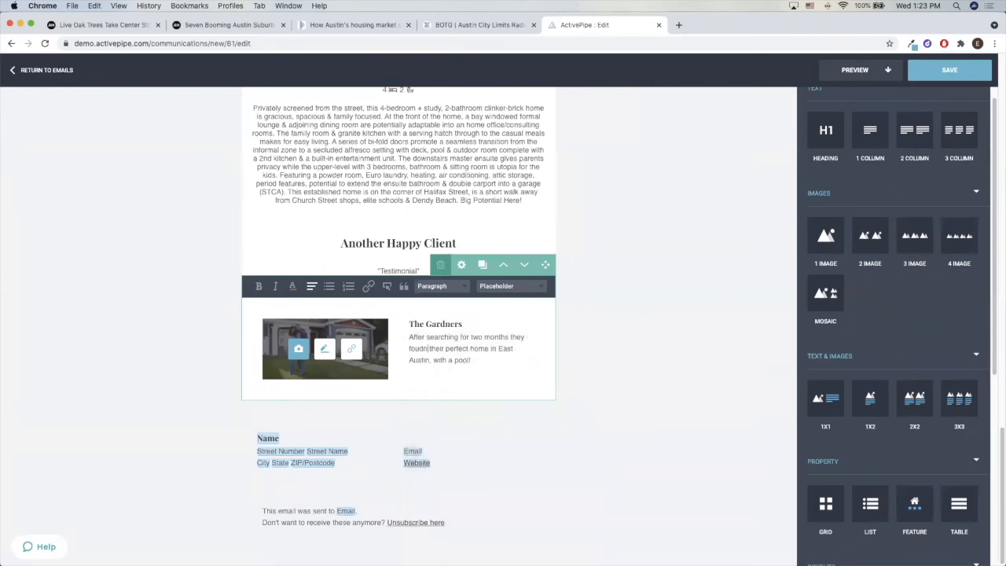
pyautogui.moveTo(472, 361); pyautogui.dragTo(431, 344)
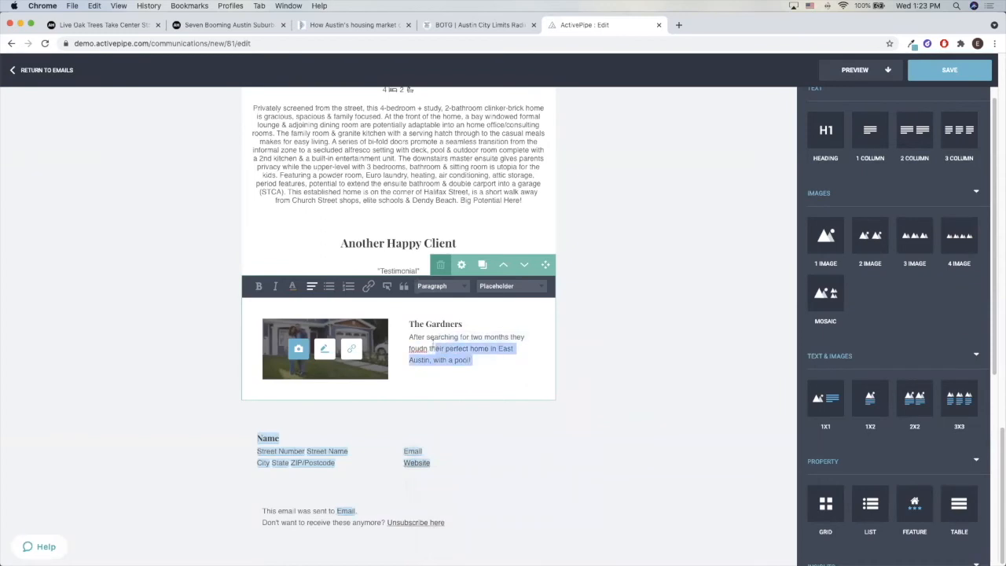
# Correct the misspelled word "foudn" to "found" in the client story
pyautogui.click(427, 347)
pyautogui.press('BackSpace')
pyautogui.press('BackSpace')
pyautogui.write('nd')
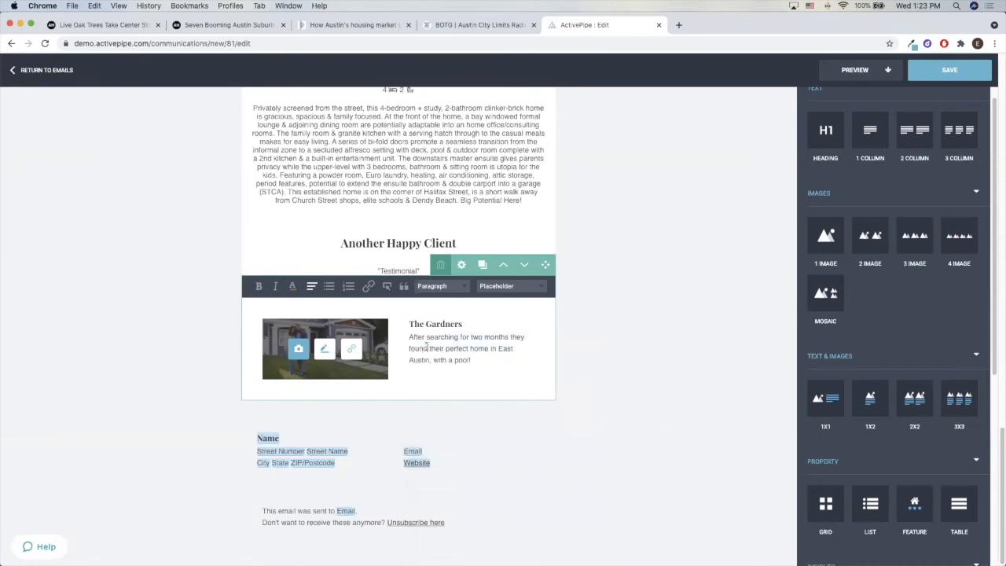
# Extend the client story with "Best wishes with your new home", followed by the family's name and an exclamation mark, and close the block
pyautogui.click(503, 348)
pyautogui.write('Best wishes with yo')
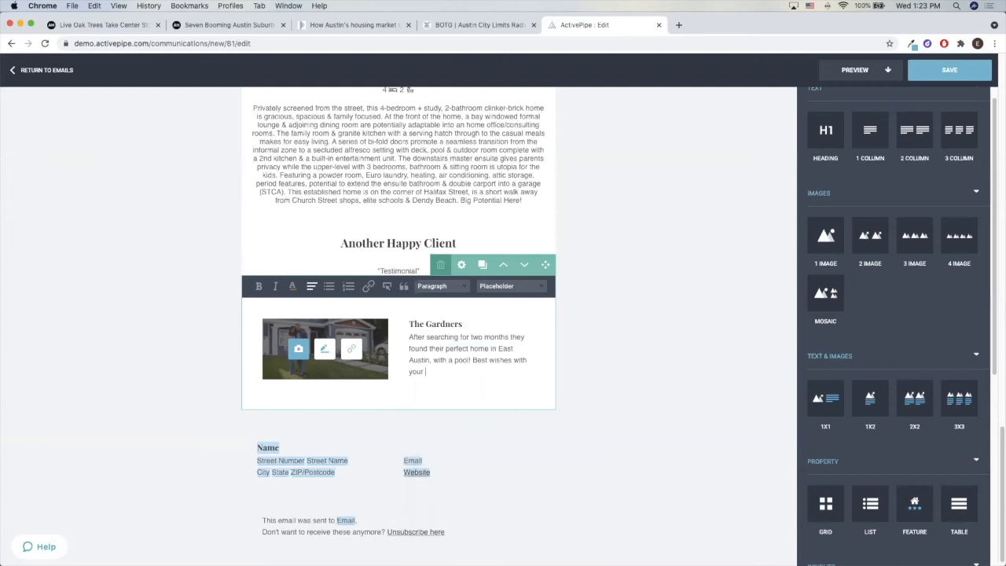
pyautogui.write('ur new home Gardner Family!')
pyautogui.click(581, 322)
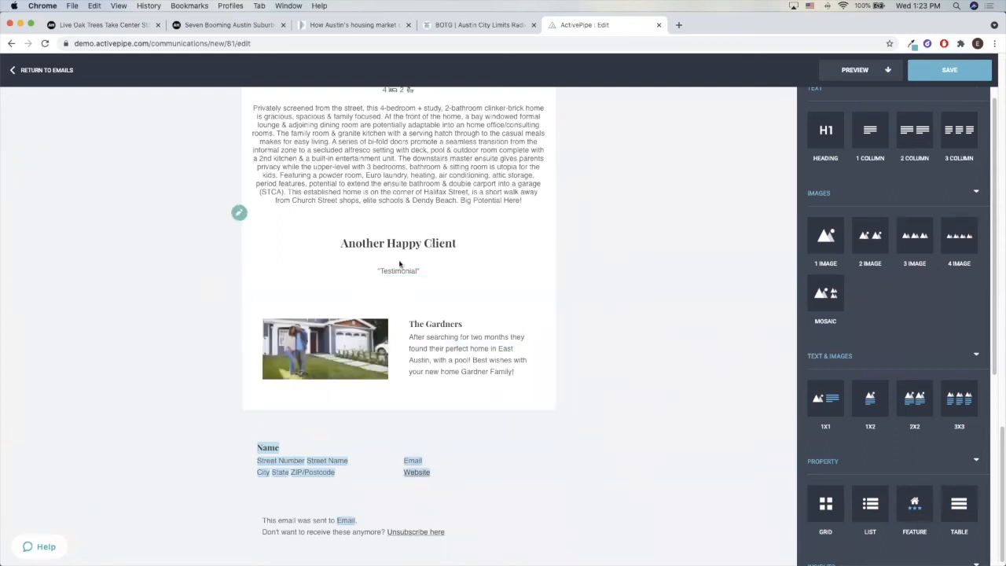
pyautogui.click(435, 351)
pyautogui.click(579, 332)
# Review the newsletter around the sold property and client story, and look at the Newtown Buzz header image block
pyautogui.scroll(3, 456, 353)
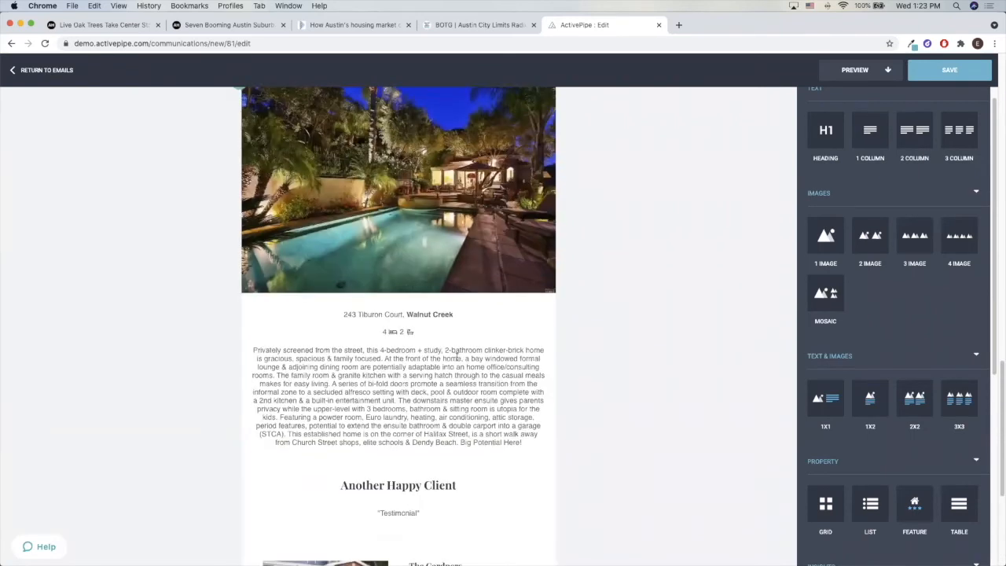
pyautogui.scroll(-3, 455, 338)
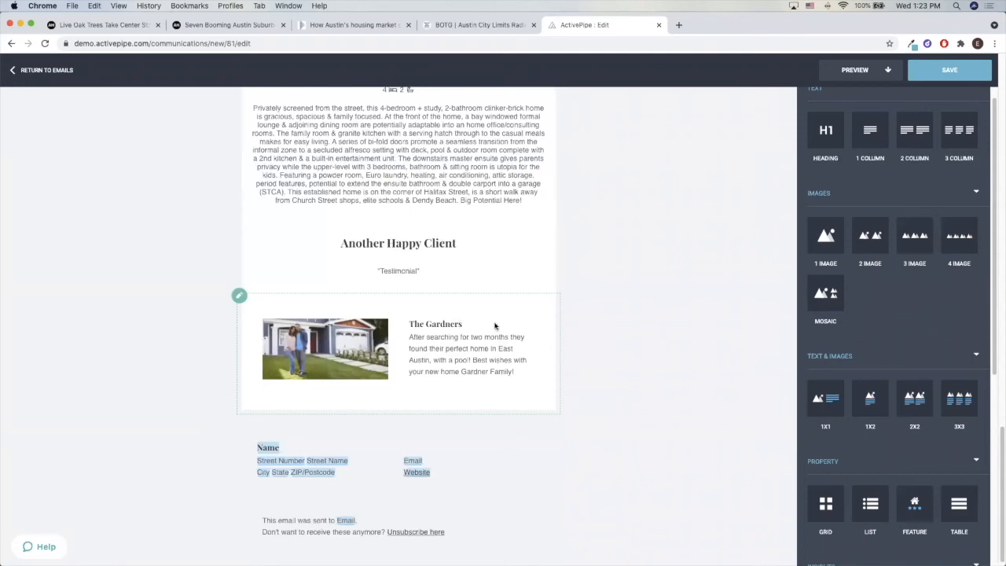
pyautogui.scroll(20, 500, 315)
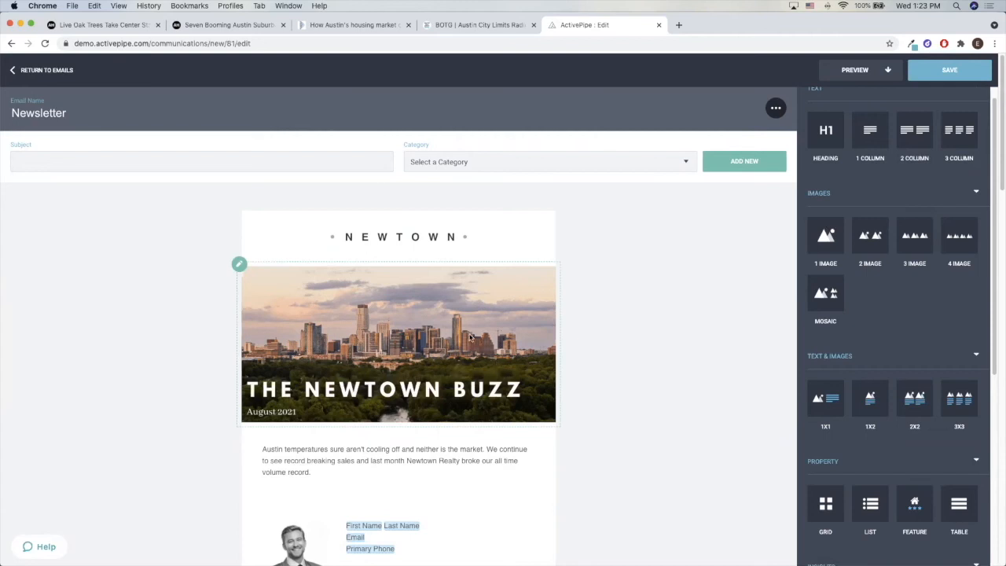
pyautogui.click(440, 334)
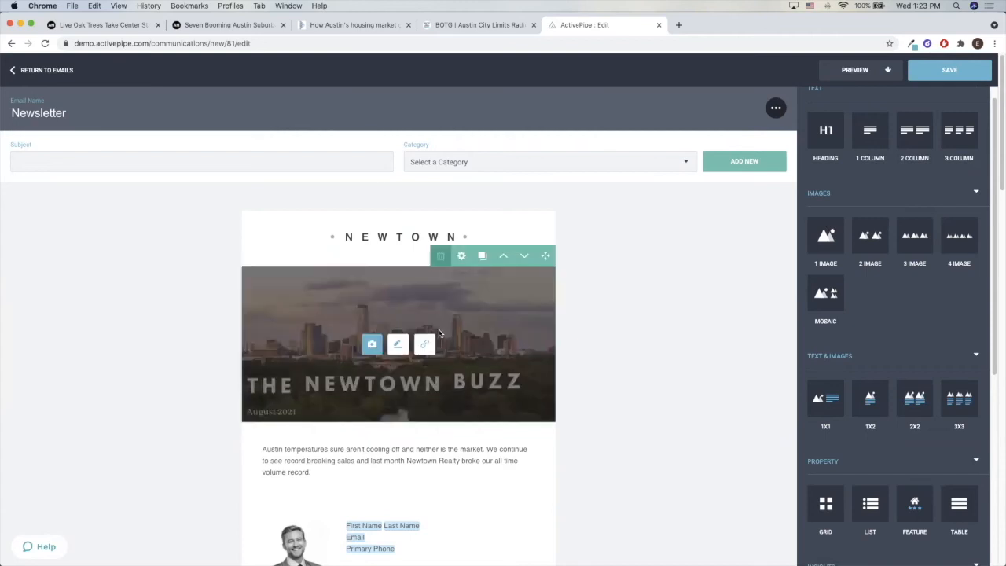
pyautogui.click(610, 341)
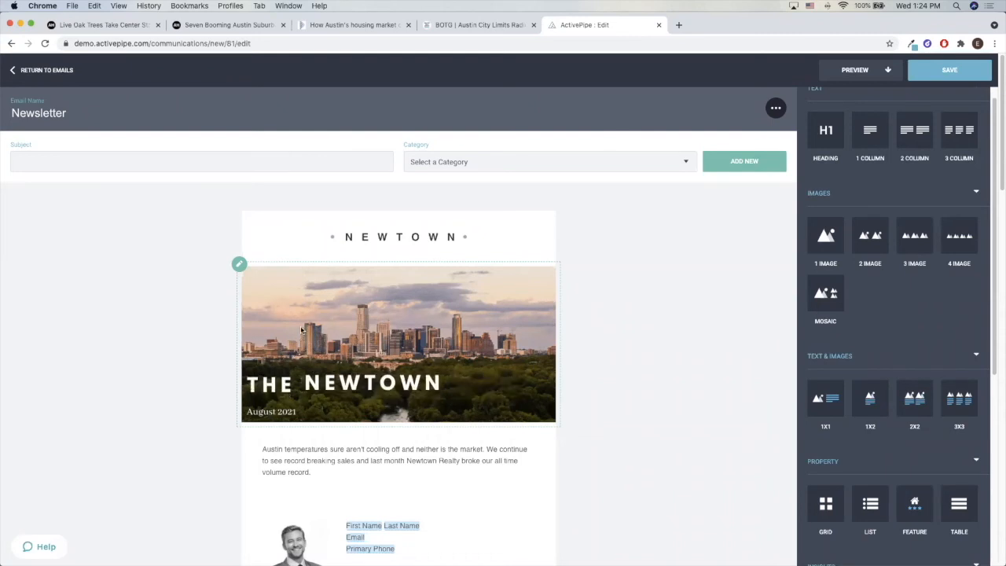
pyautogui.click(384, 339)
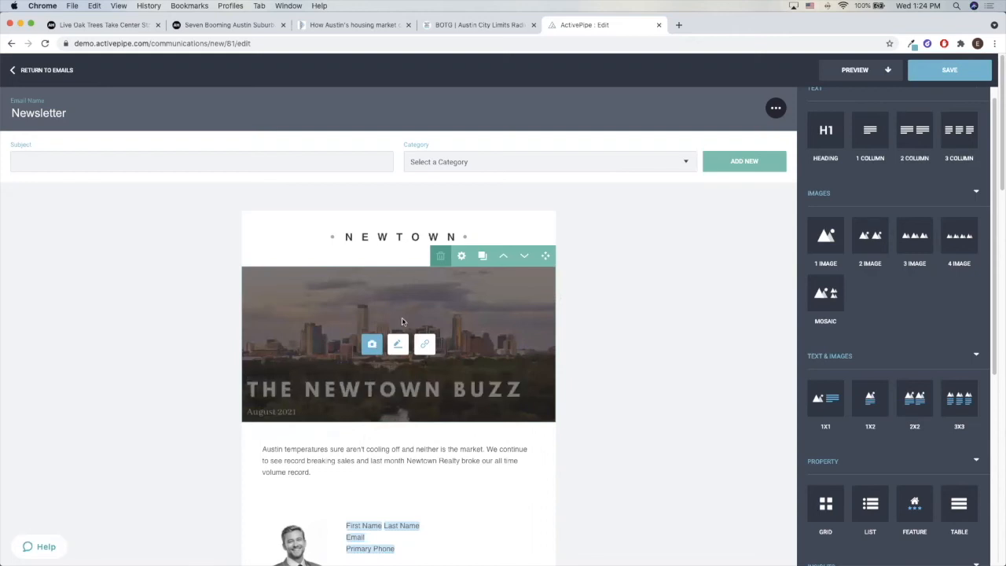
pyautogui.click(611, 339)
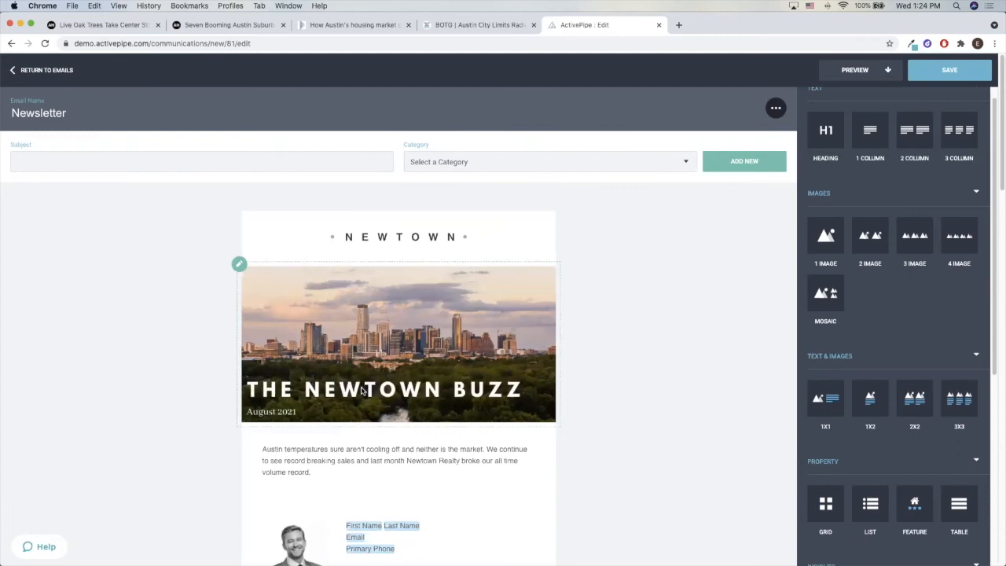
# Check which picture the Newtown Buzz header uses in the image library, close the library and look over the newsletter's lower sections
pyautogui.click(322, 319)
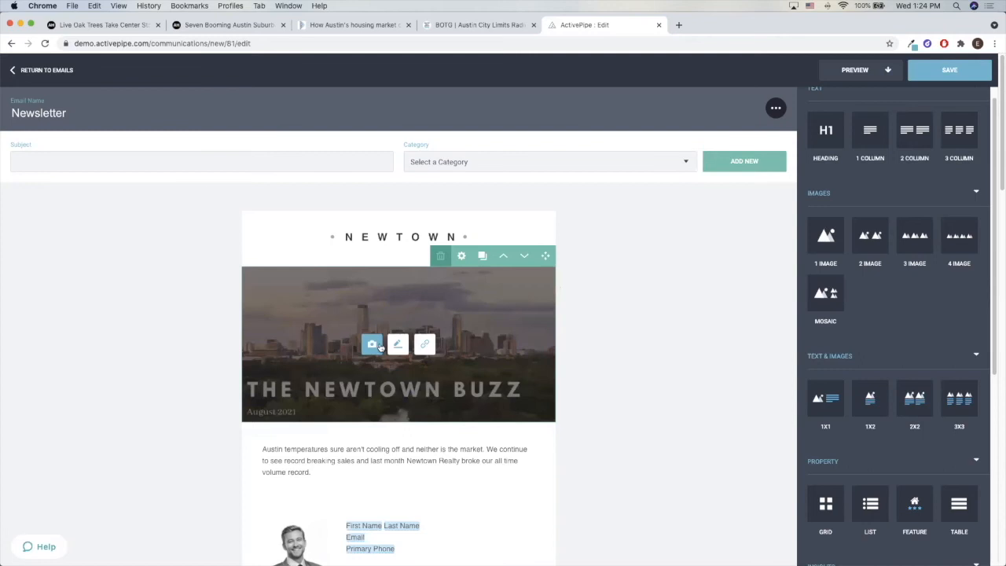
pyautogui.click(379, 346)
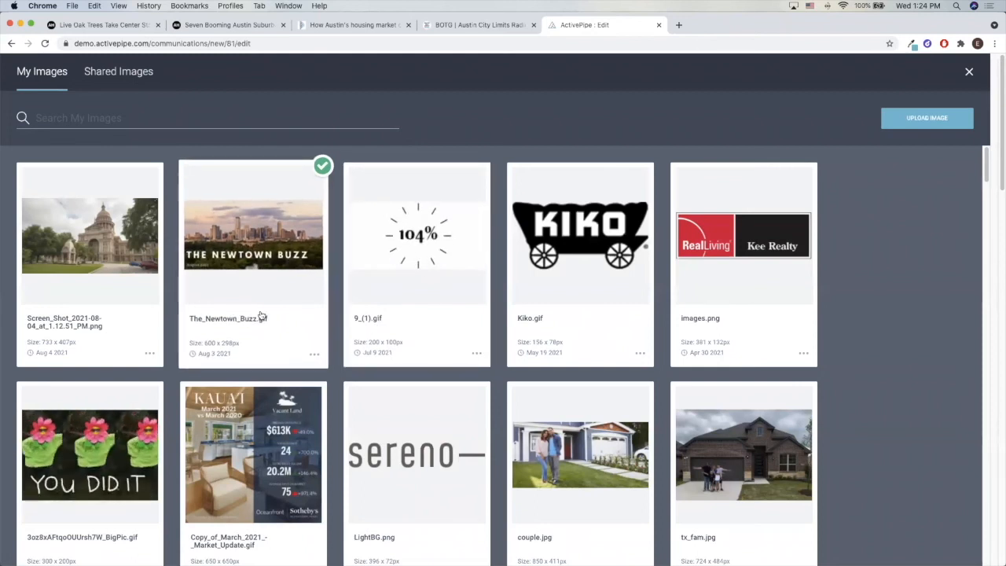
pyautogui.click(969, 72)
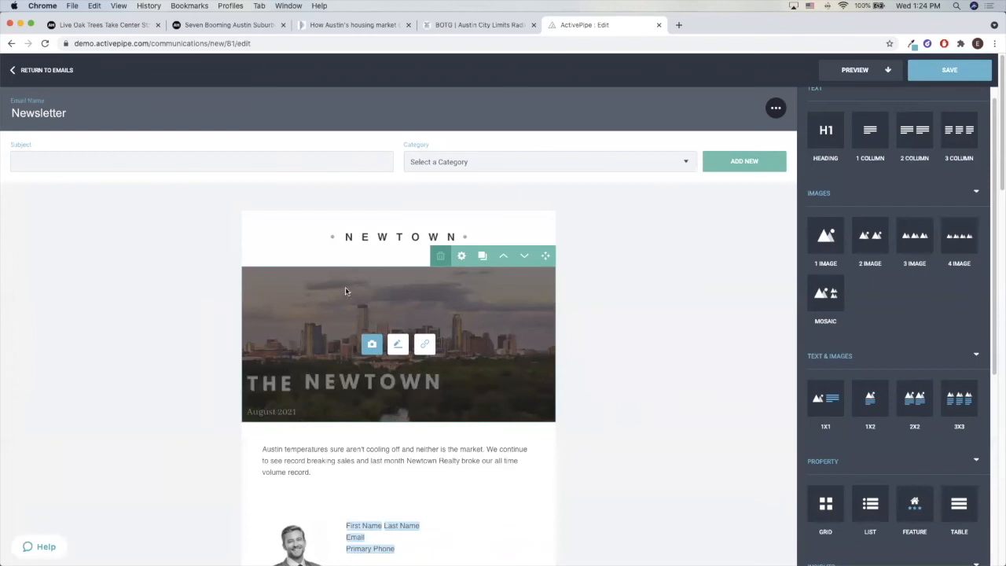
pyautogui.scroll(-15, 348, 292)
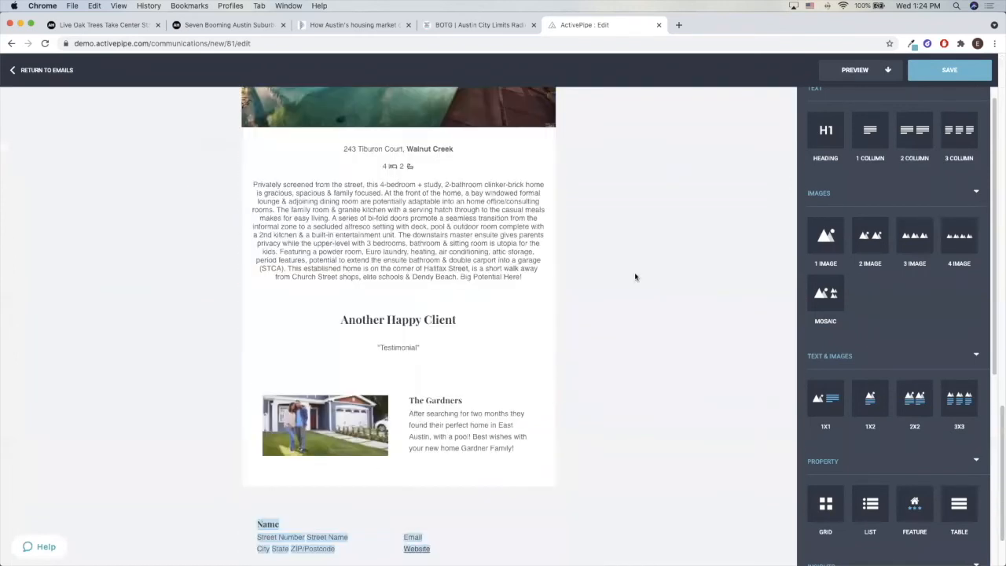
pyautogui.scroll(1, 446, 390)
pyautogui.scroll(15, 445, 390)
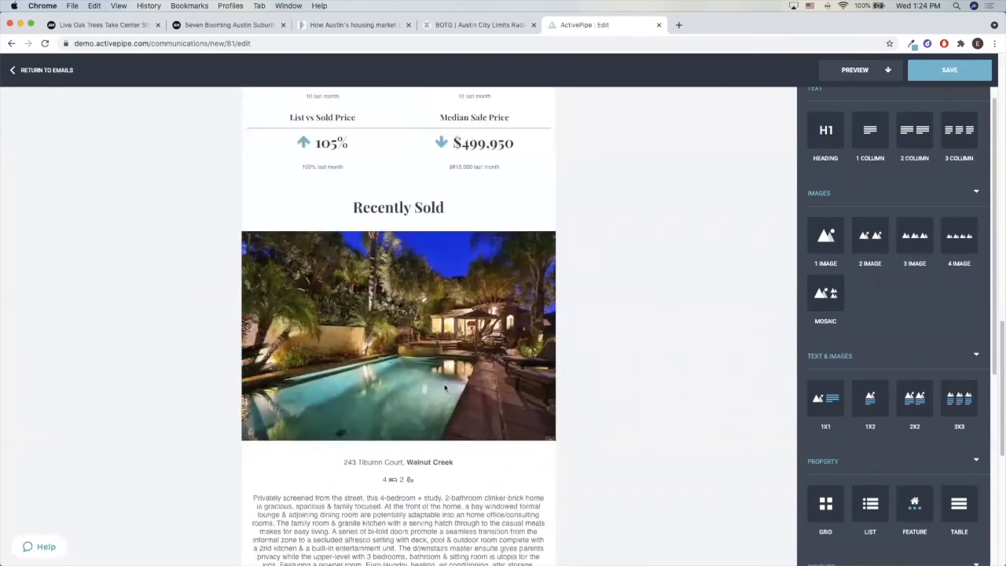
# Set the email subject to "The Newtown Buzz: August Edition"
pyautogui.click(275, 158)
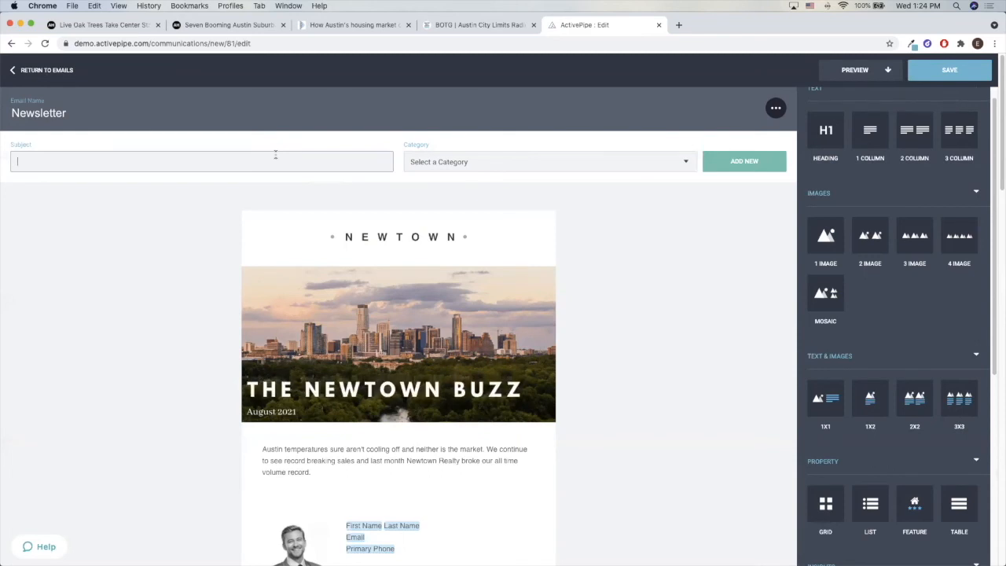
pyautogui.write('he Newtown Bus')
pyautogui.press('BackSpace')
pyautogui.write('zz: ')
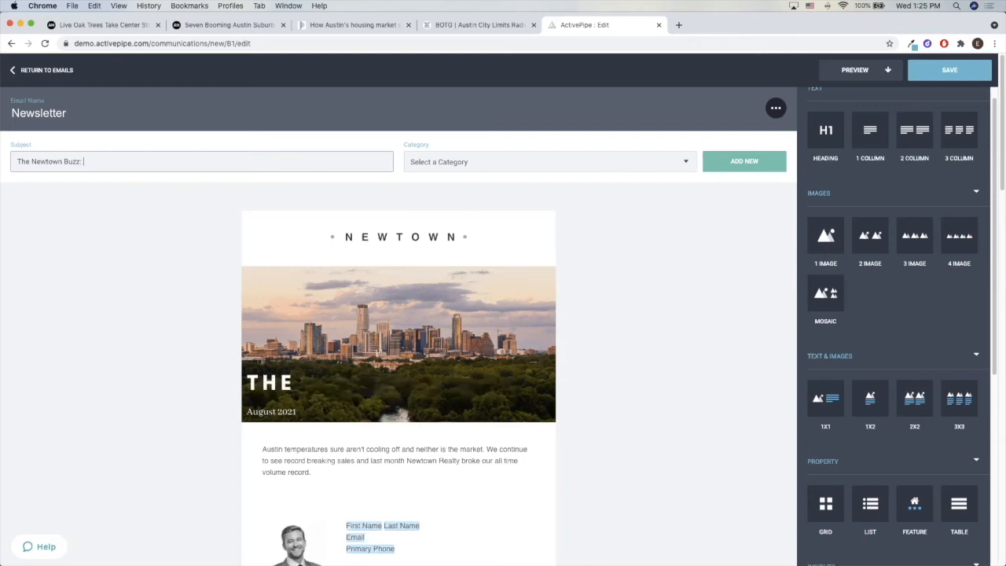
pyautogui.write('August Edi')
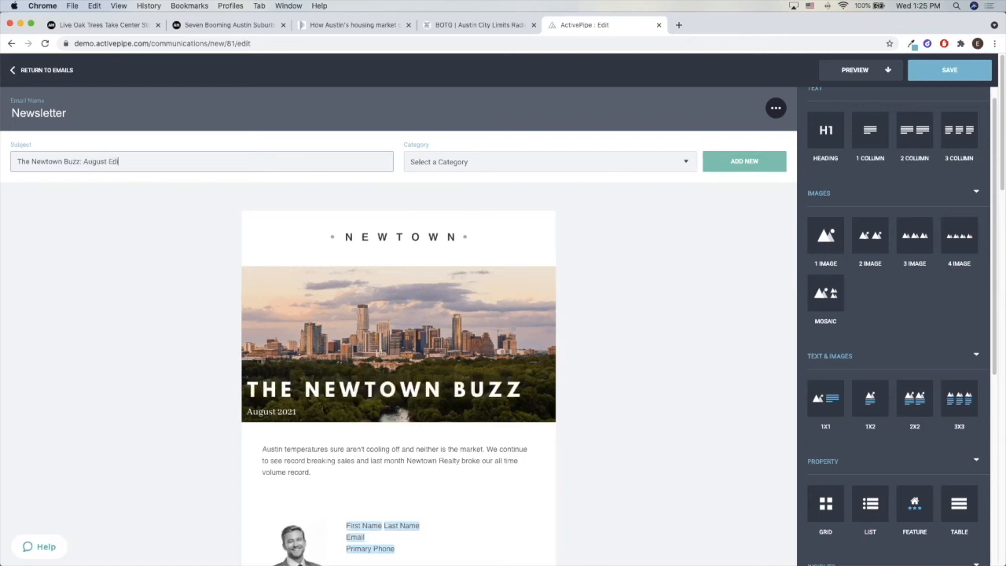
pyautogui.write('tion')
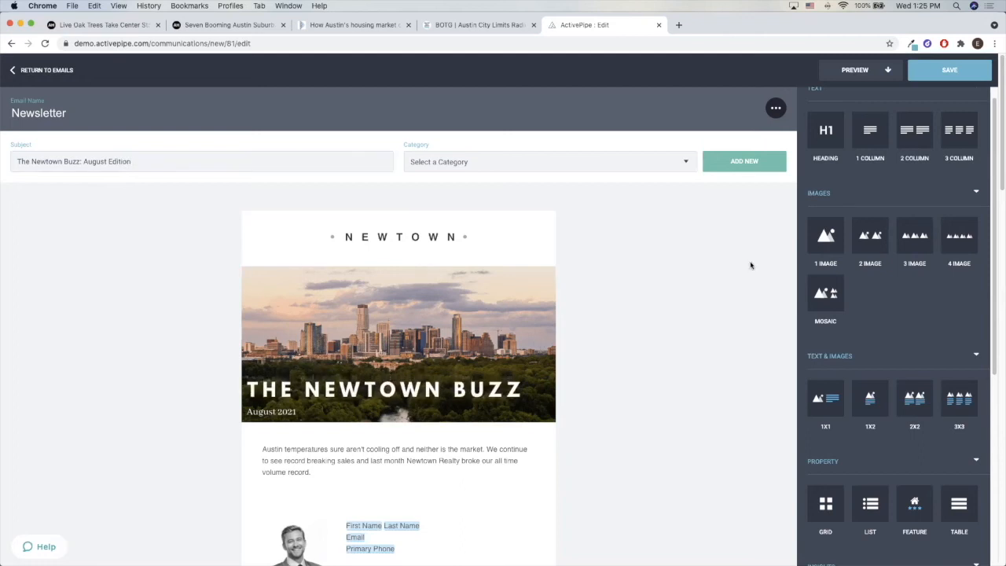
# Assign the email to the category Newsletter 2 and save it
pyautogui.click(949, 78)
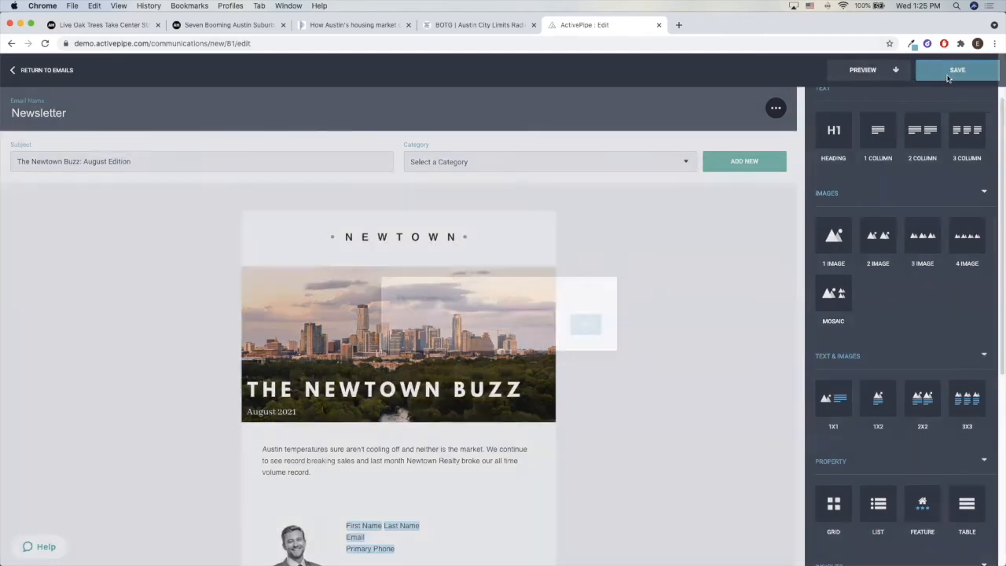
pyautogui.click(586, 321)
pyautogui.click(551, 167)
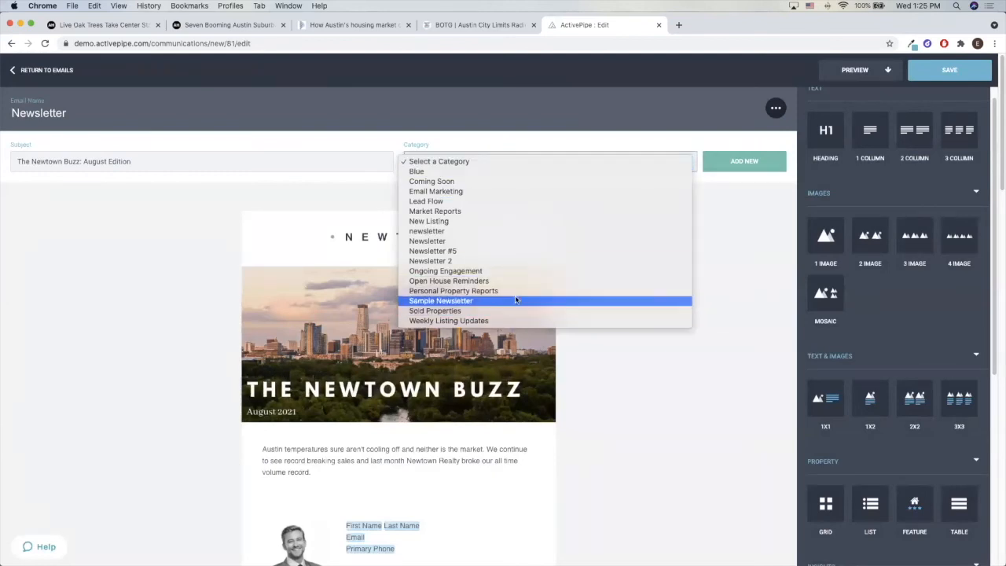
pyautogui.click(516, 260)
pyautogui.click(969, 68)
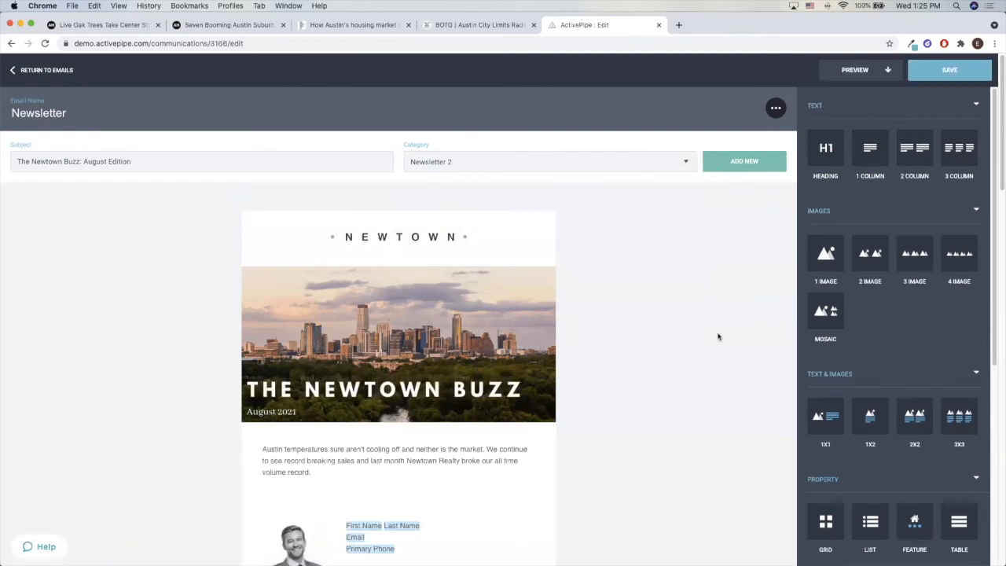
# Review the saved newsletter from header to footer, including the three articles, market updates, sold property and client story
pyautogui.scroll(-7, 681, 351)
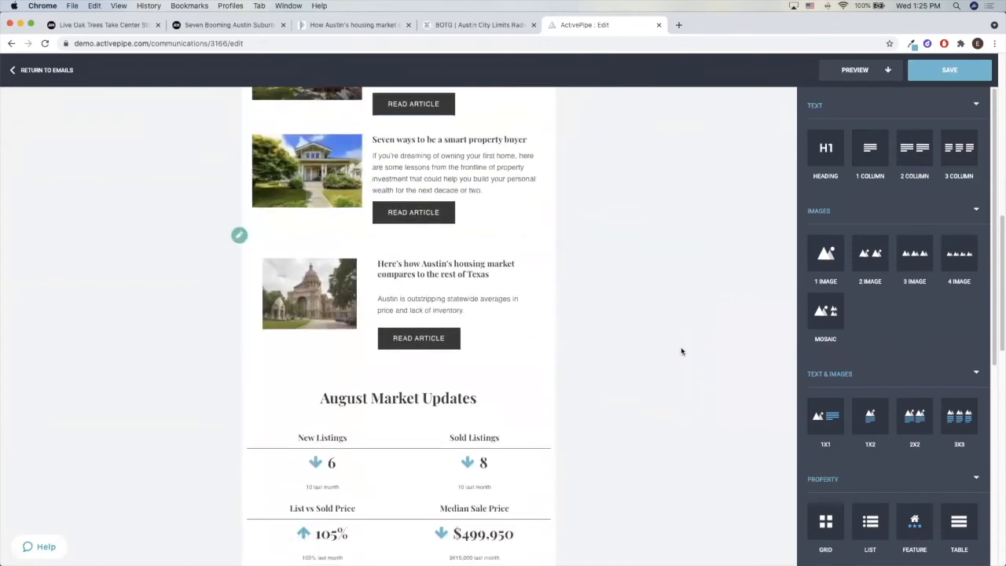
pyautogui.scroll(-4, 681, 351)
pyautogui.scroll(-18, 681, 351)
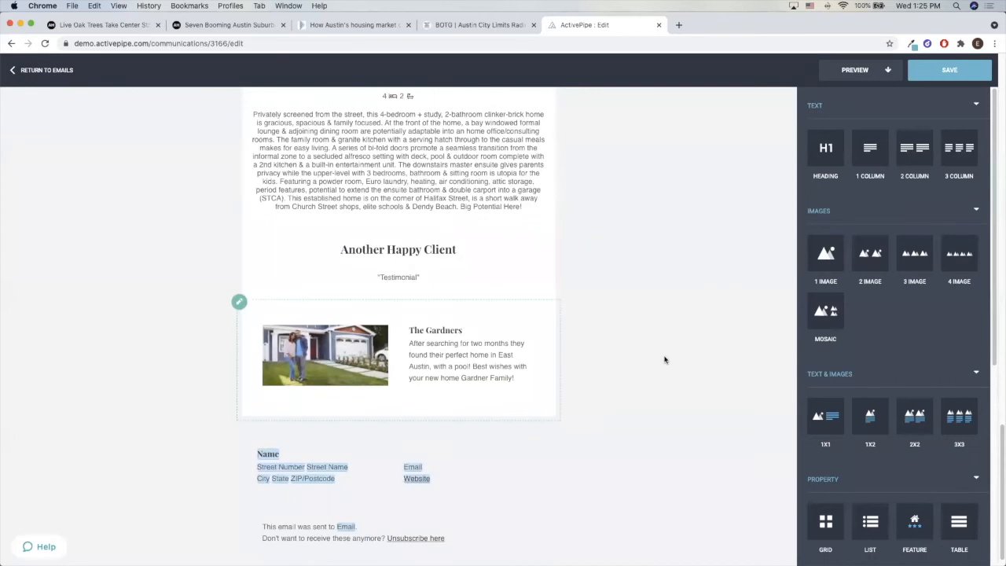
pyautogui.scroll(4, 664, 359)
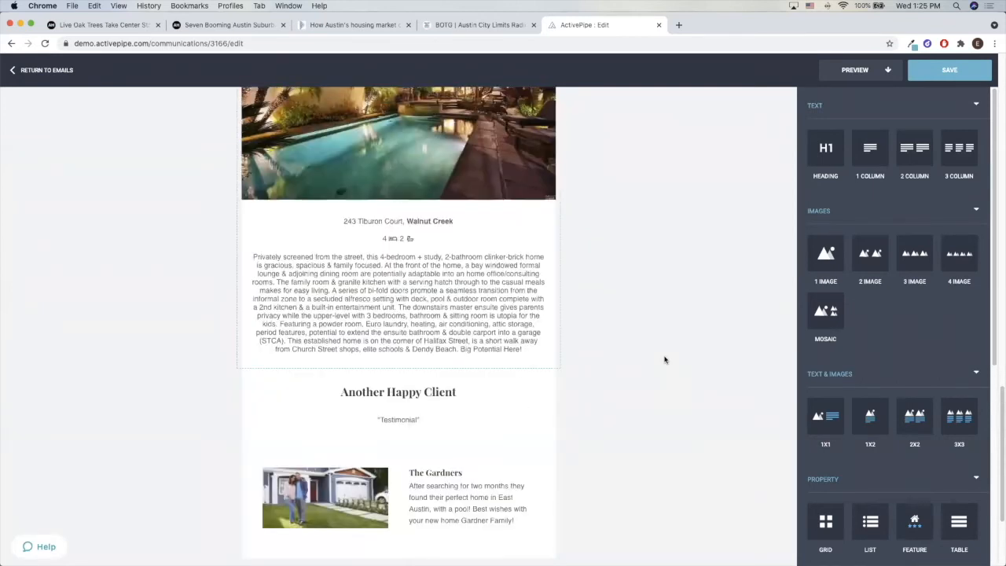
pyautogui.scroll(20, 664, 359)
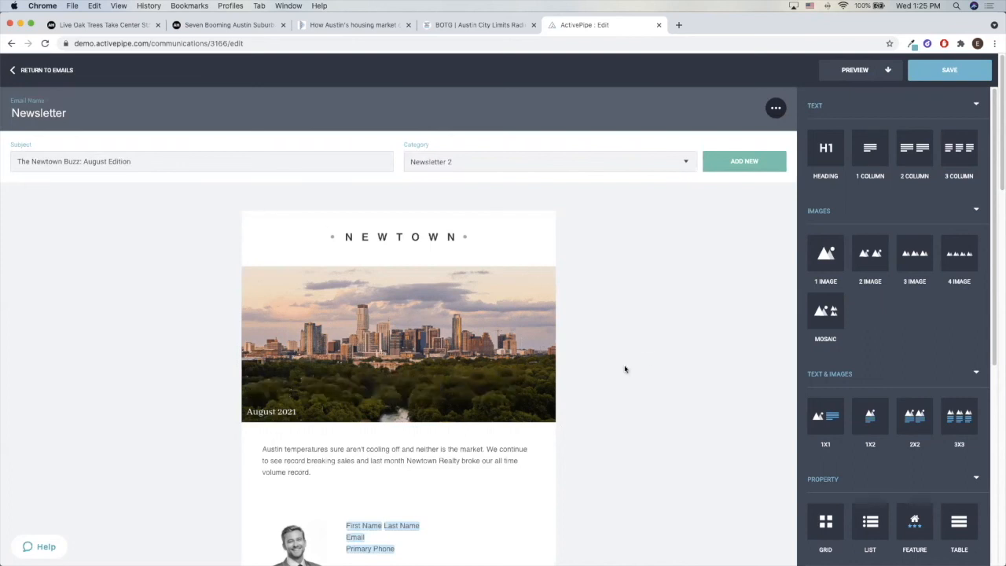
pyautogui.scroll(-5, 390, 376)
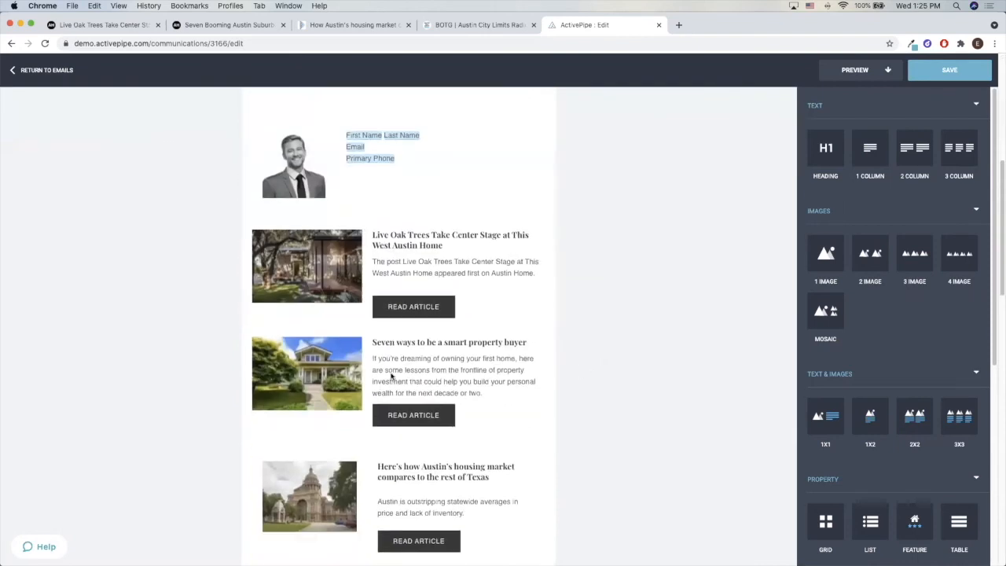
pyautogui.scroll(-2, 391, 375)
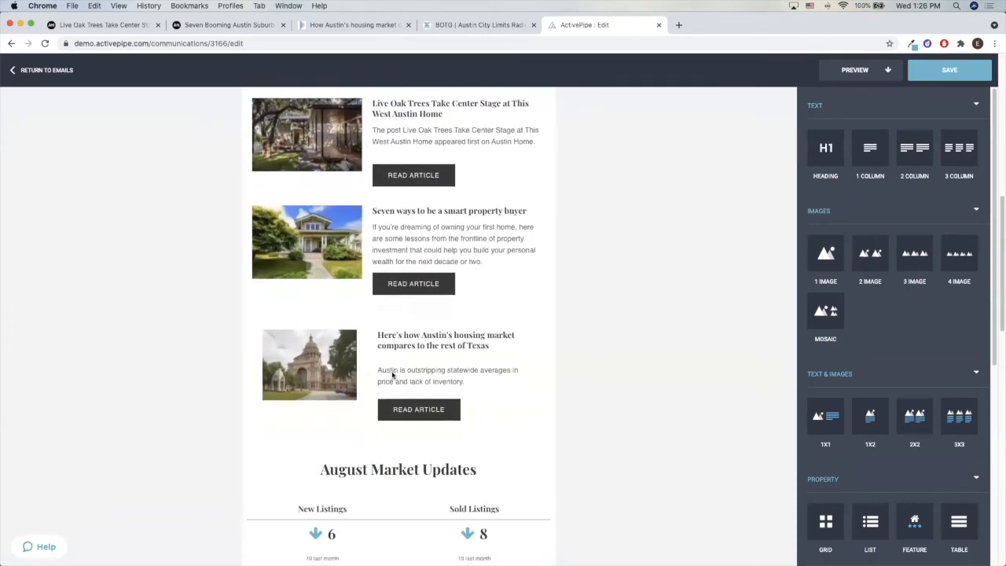
pyautogui.scroll(2, 454, 374)
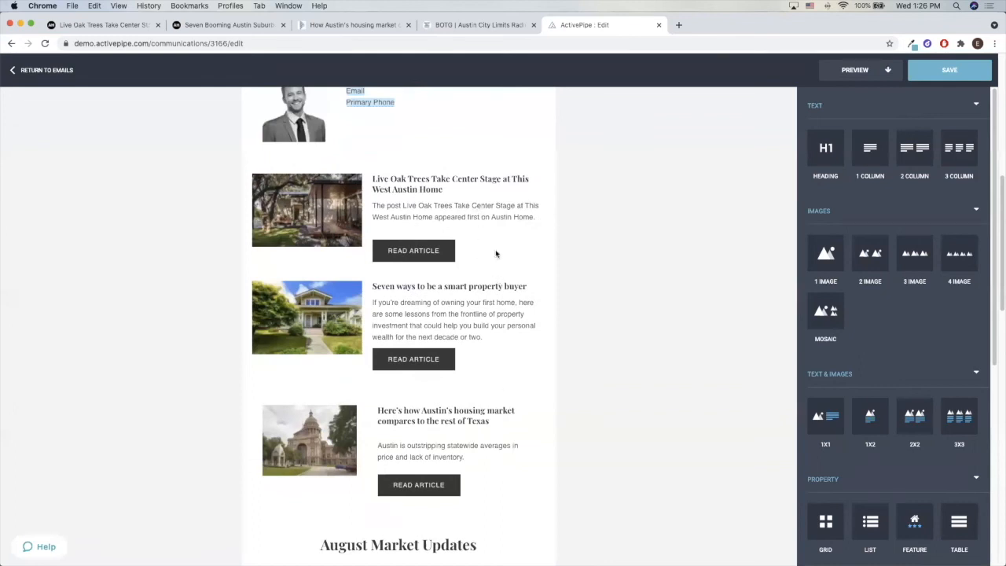
pyautogui.scroll(1, 513, 408)
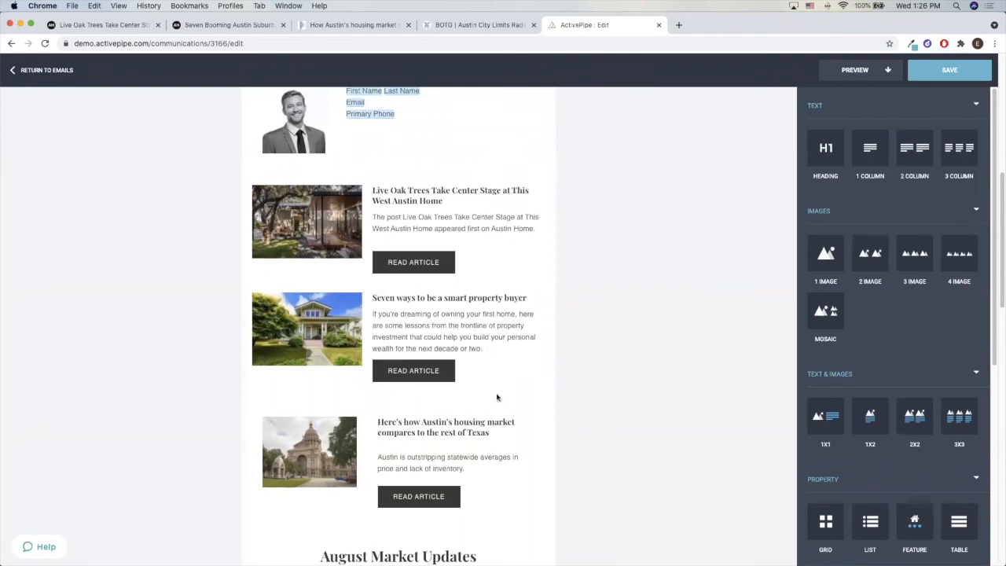
# Open the desktop preview of the newsletter and go to its article section
pyautogui.click(843, 77)
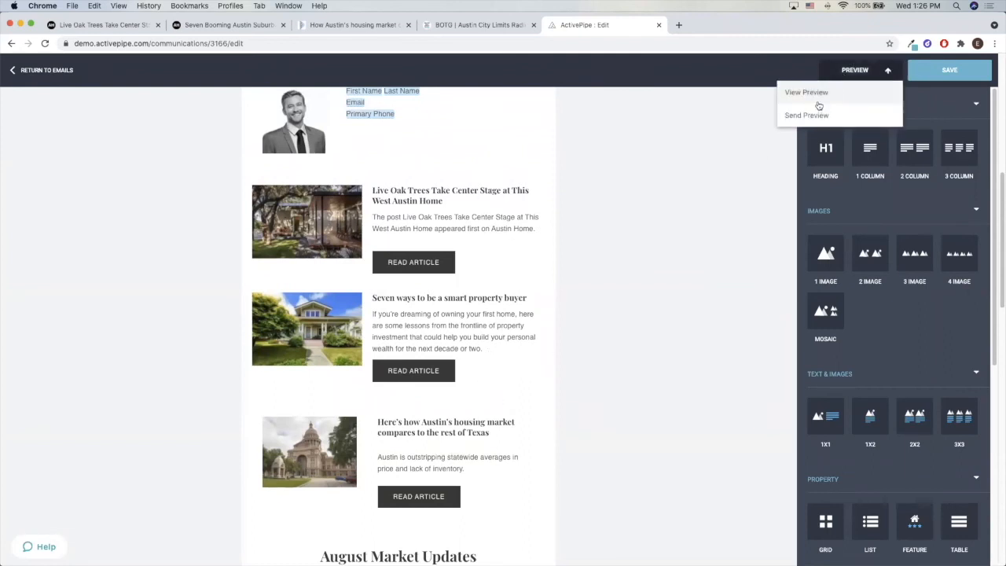
pyautogui.click(817, 93)
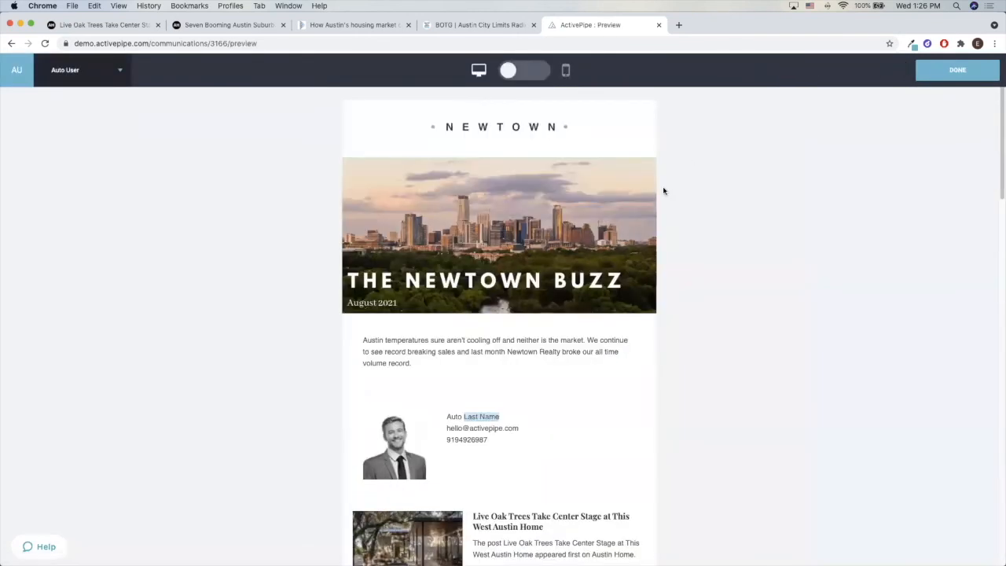
pyautogui.scroll(-5, 497, 448)
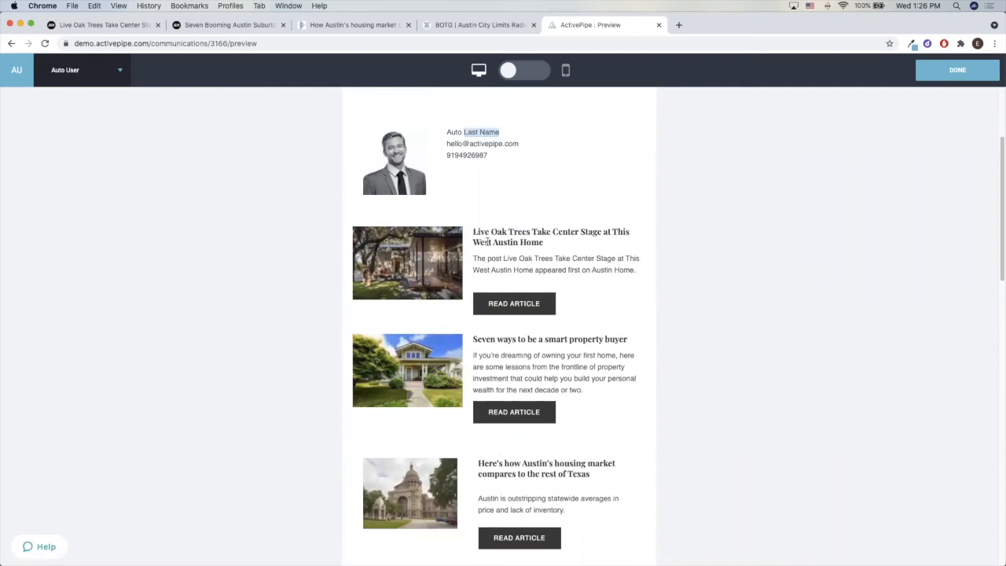
# Test the article links for the Live Oak Trees and "Seven ways to be a smart property buyer" stories, closing each opened page
pyautogui.click(524, 306)
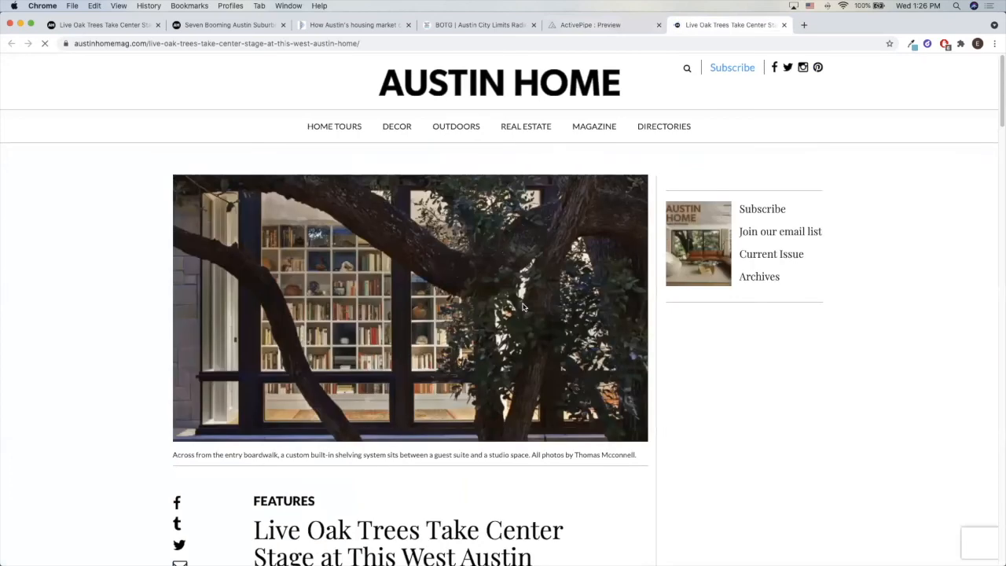
pyautogui.scroll(-10, 524, 307)
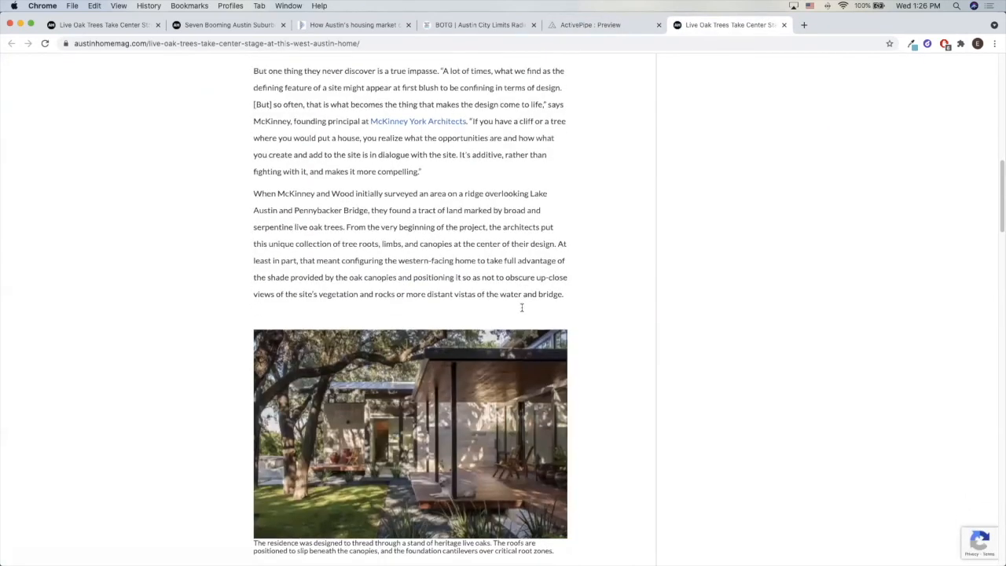
pyautogui.scroll(-5, 521, 307)
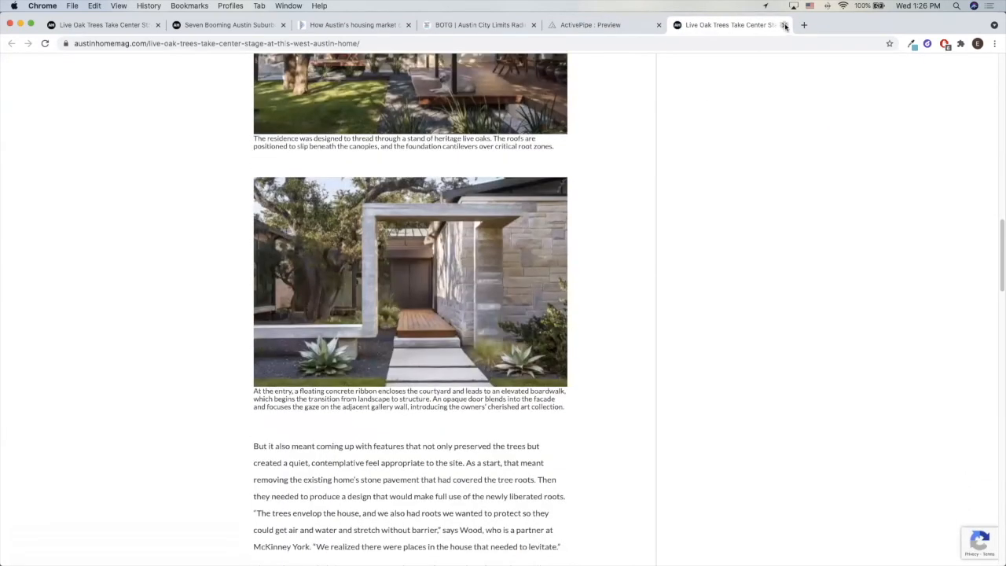
pyautogui.click(784, 25)
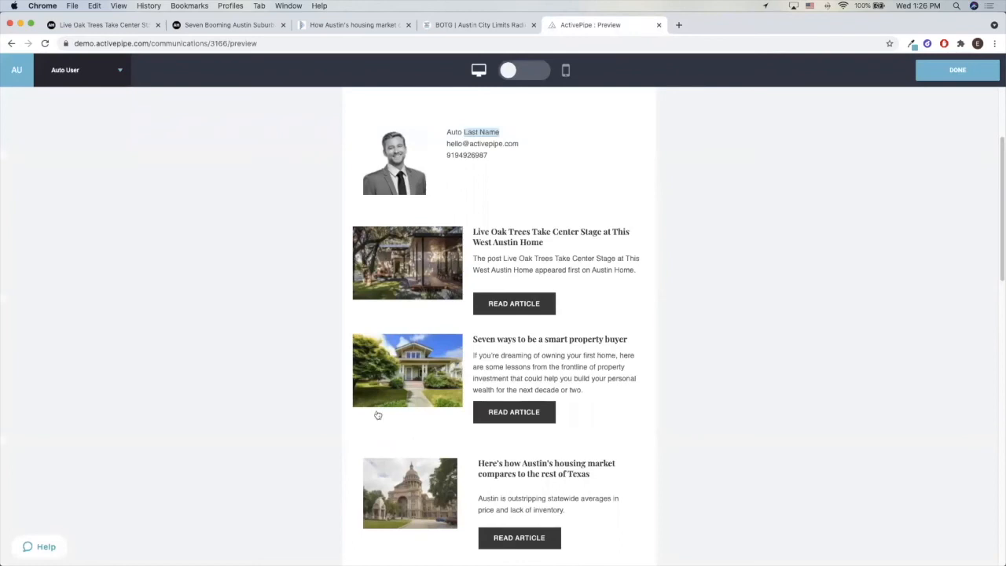
pyautogui.click(514, 418)
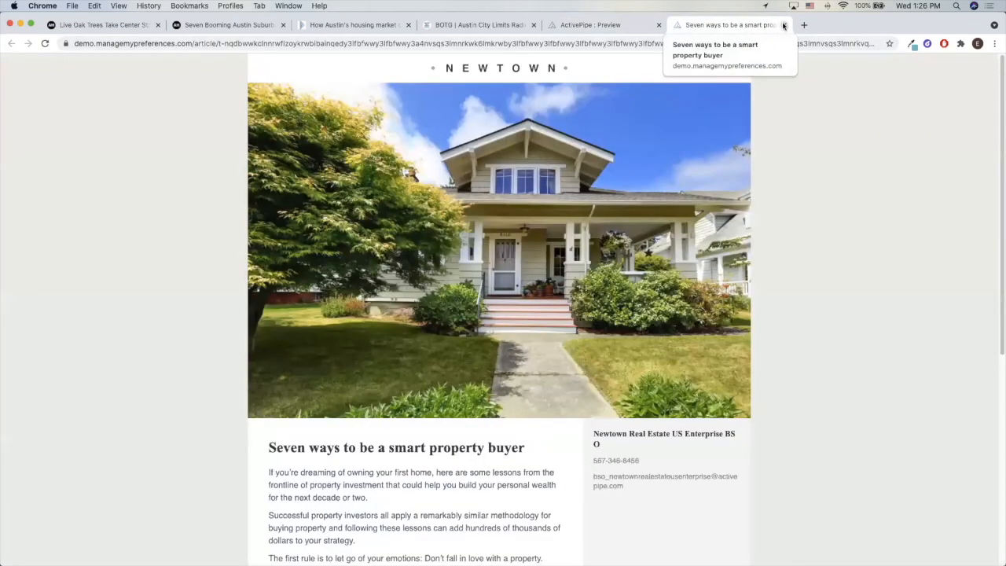
pyautogui.click(783, 25)
# Examine the Austin housing market article, the August Market Updates statistics and the Recently Sold section in the preview
pyautogui.scroll(-1, 530, 454)
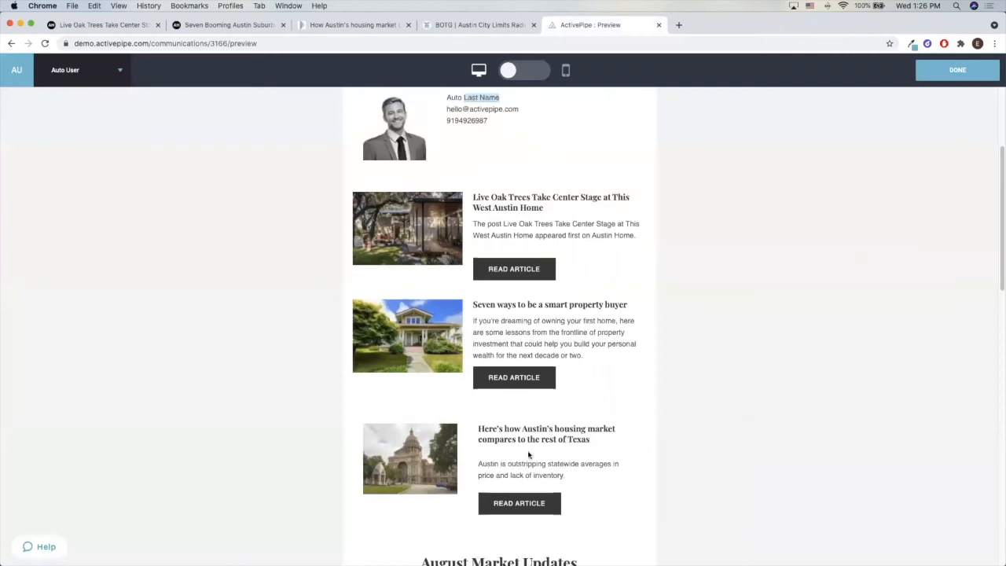
pyautogui.scroll(-1, 527, 453)
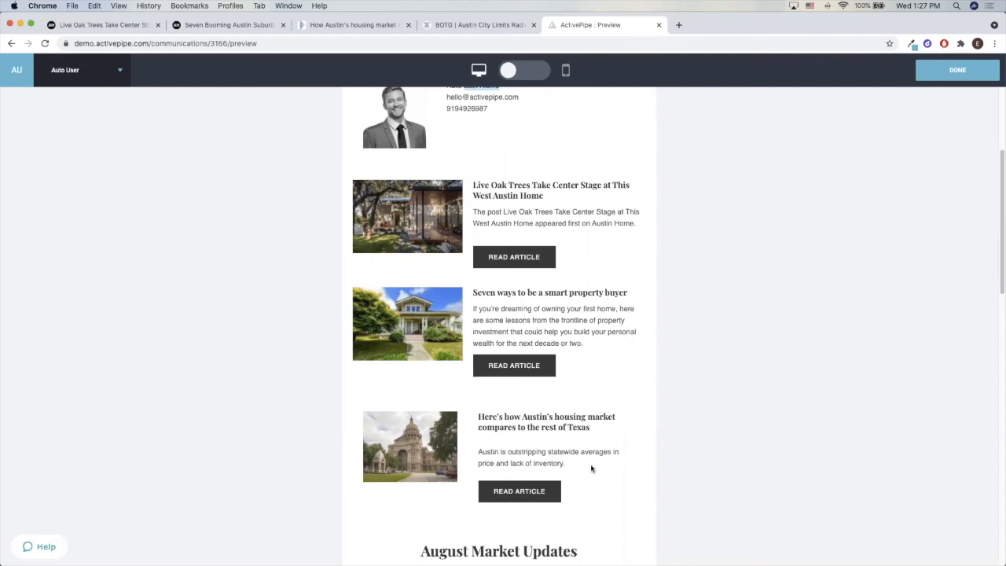
pyautogui.scroll(-2, 719, 393)
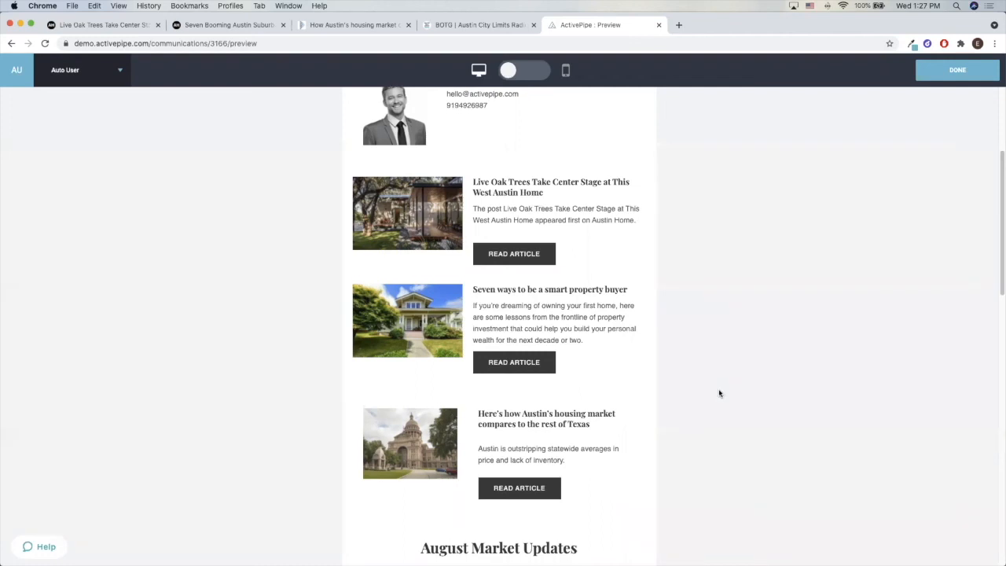
pyautogui.scroll(-9, 718, 393)
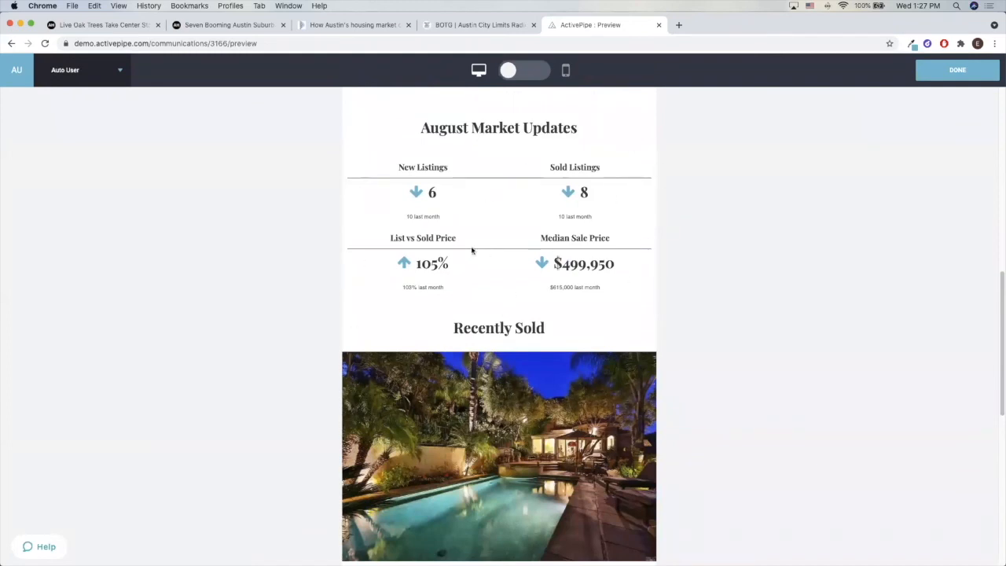
pyautogui.scroll(1, 472, 251)
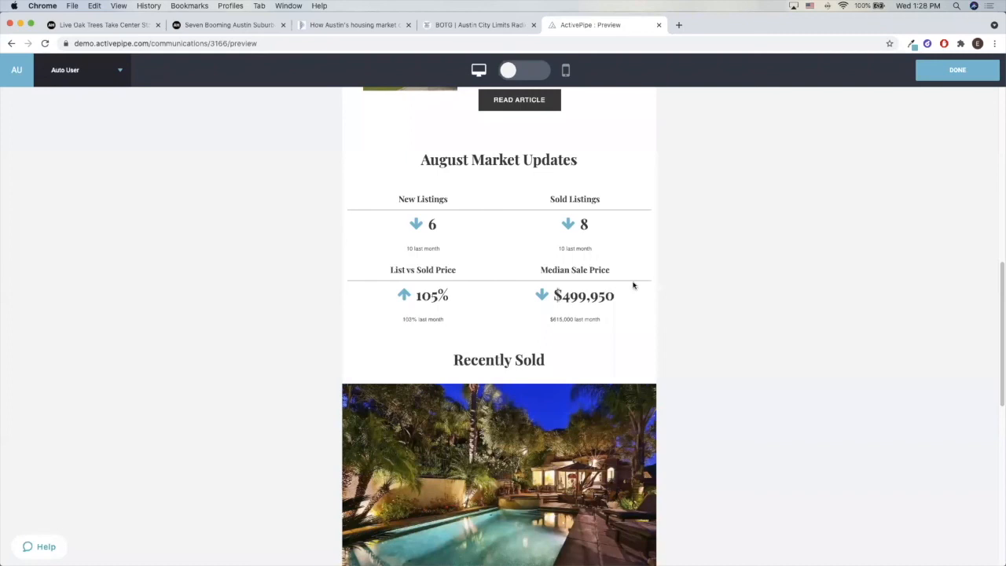
pyautogui.scroll(3, 633, 285)
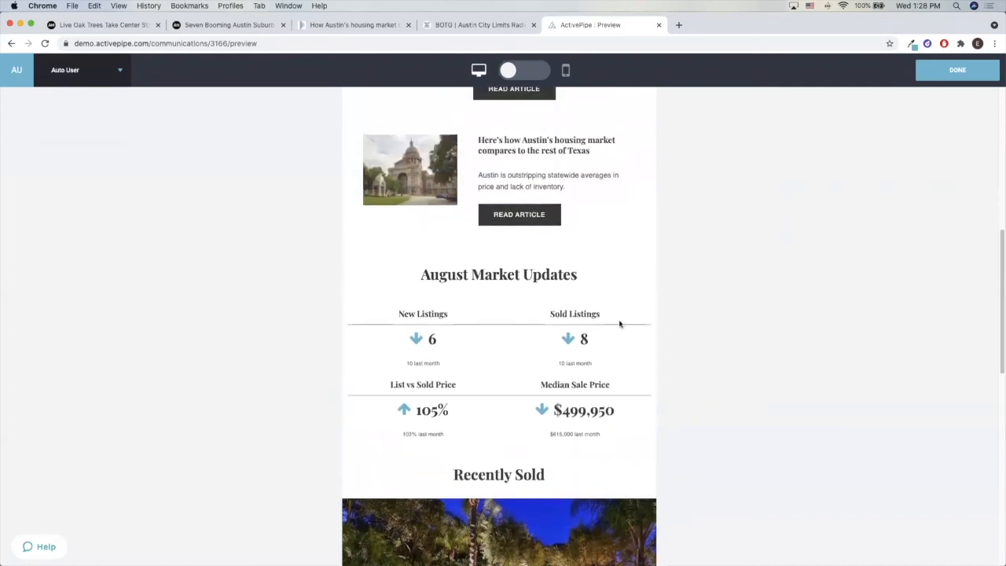
pyautogui.moveTo(422, 410); pyautogui.dragTo(438, 412)
pyautogui.click(440, 411)
pyautogui.scroll(-1, 434, 404)
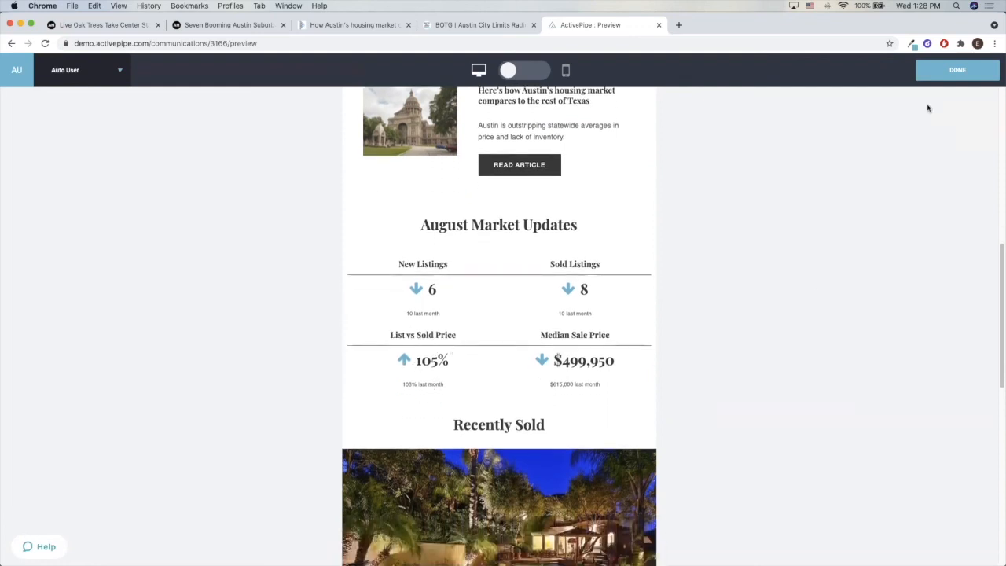
# Review the sold property details and the Another Happy Client section in the preview, and return to the newsletter editor
pyautogui.click(935, 80)
pyautogui.scroll(-6, 667, 274)
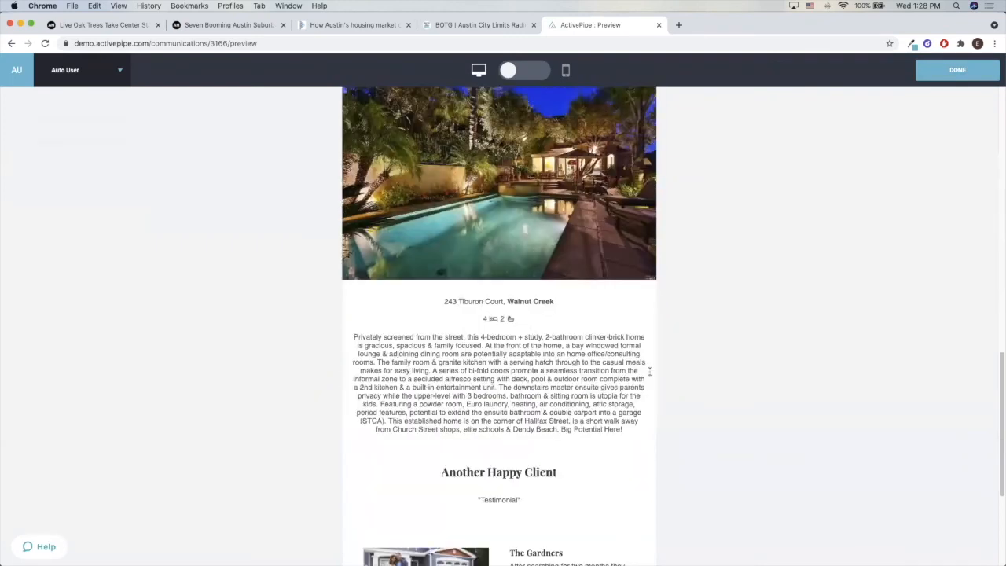
pyautogui.scroll(-3, 597, 391)
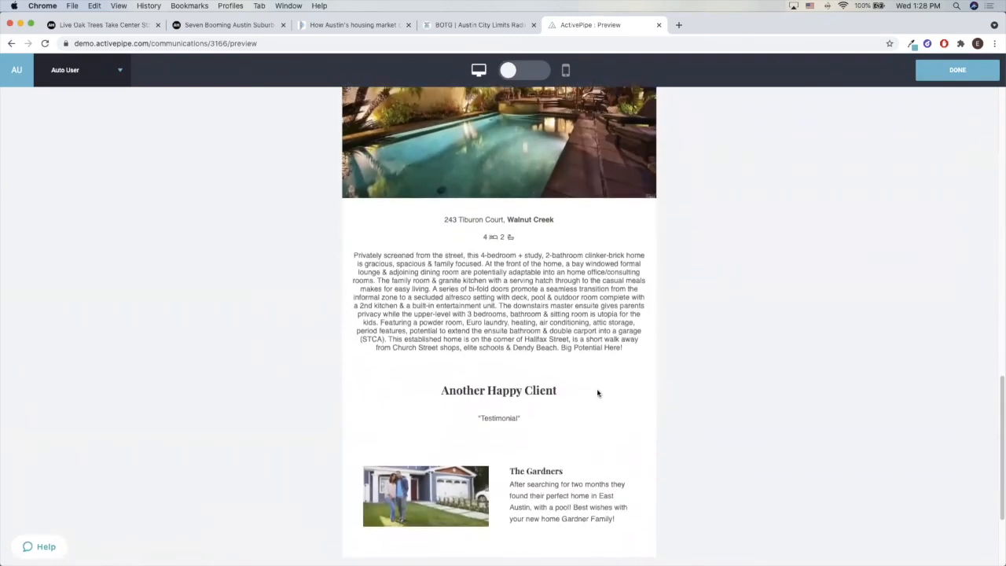
pyautogui.scroll(1, 598, 393)
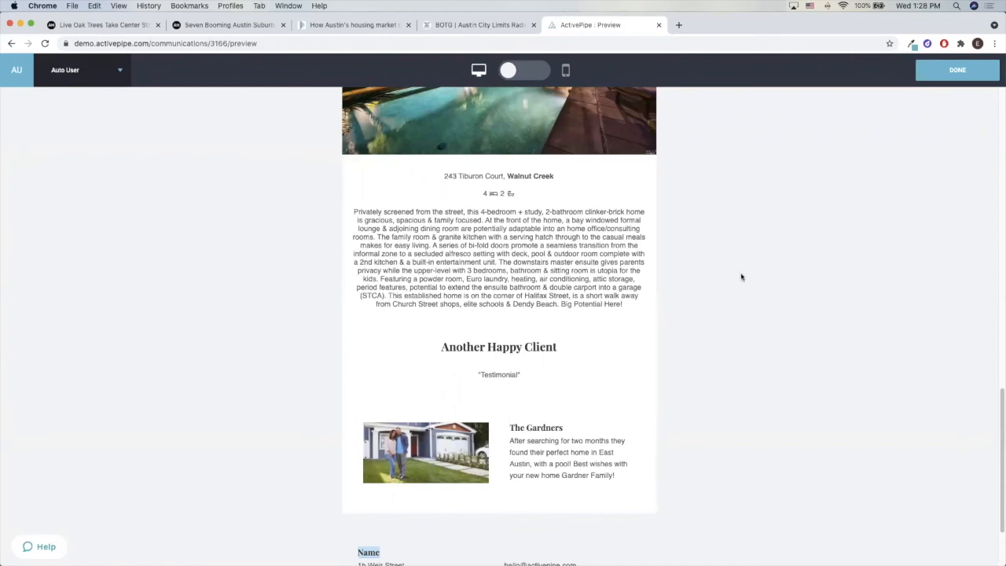
pyautogui.click(957, 70)
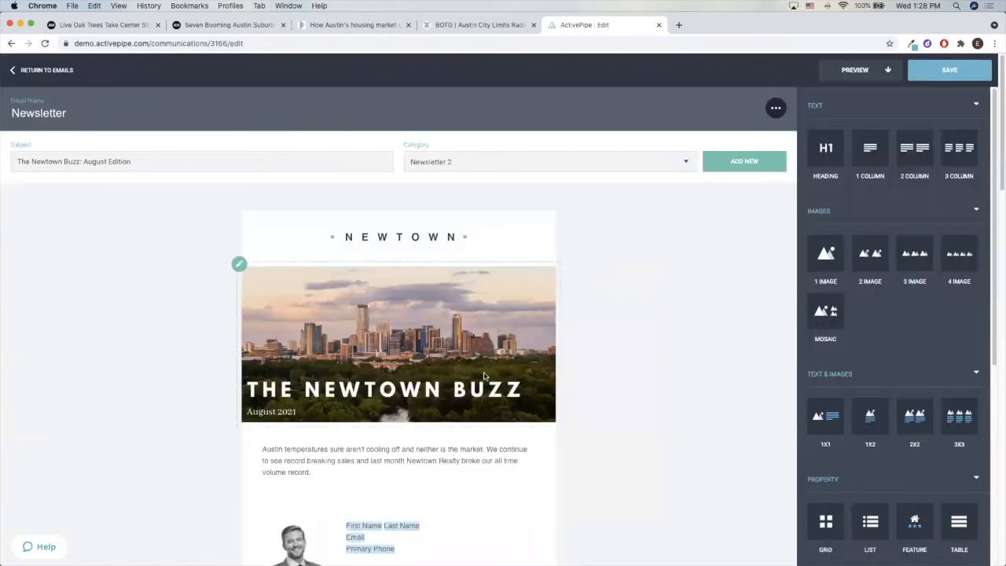
# Add a button panel to the newsletter between the August Market Updates statistics and the Recently Sold heading
pyautogui.scroll(-5, 483, 375)
pyautogui.scroll(-7, 484, 376)
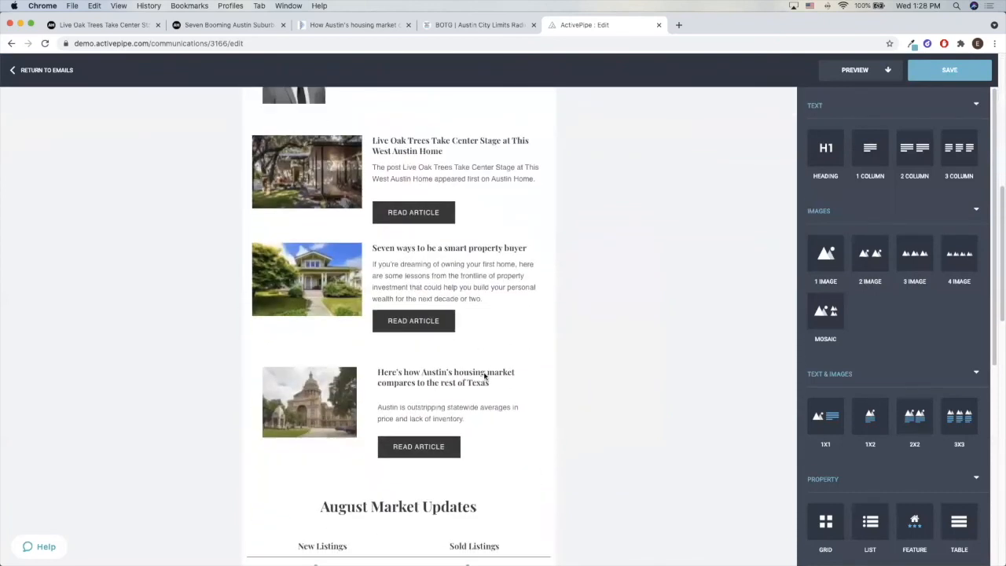
pyautogui.scroll(-1, 484, 377)
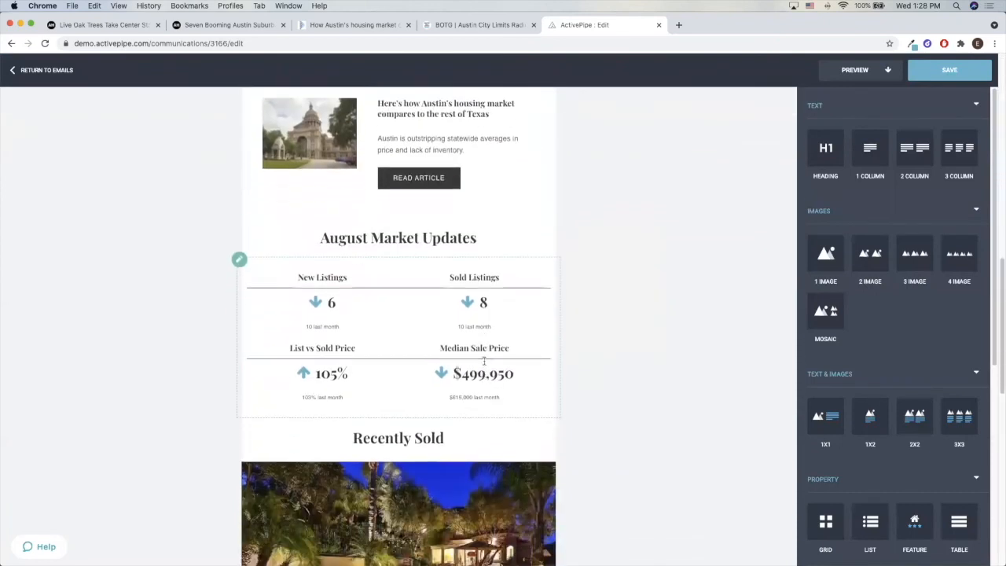
pyautogui.scroll(-5, 884, 347)
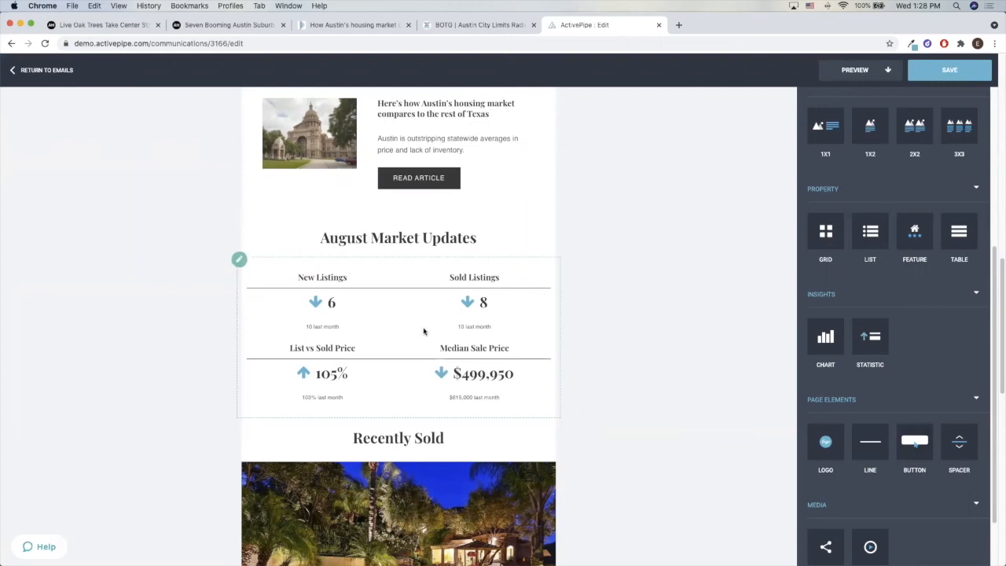
pyautogui.scroll(10, 424, 330)
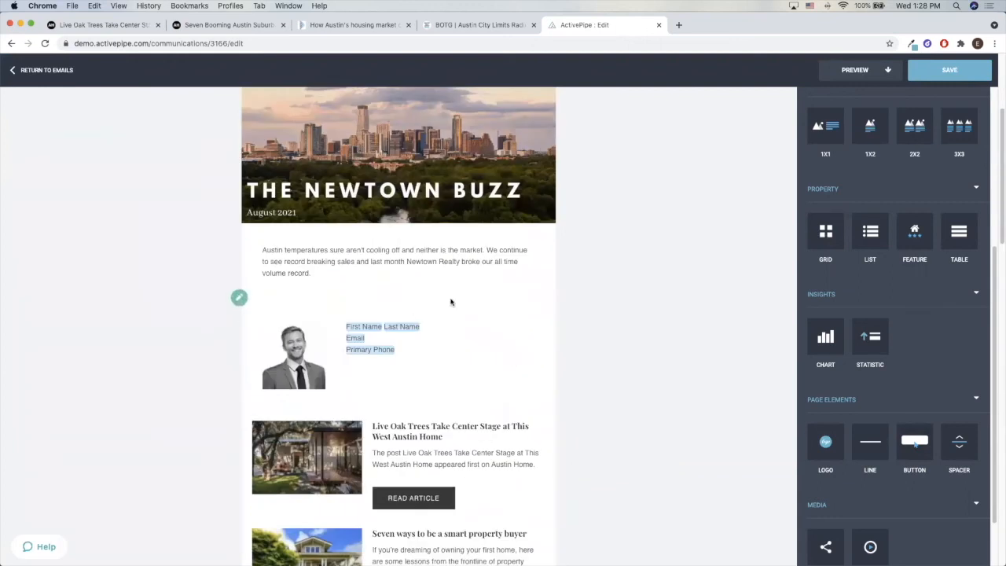
pyautogui.click(376, 273)
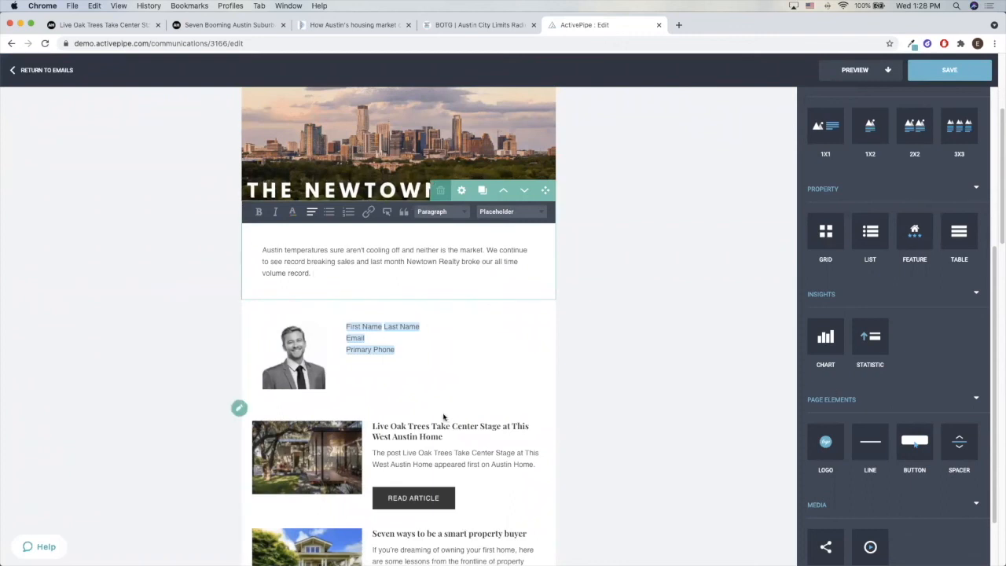
pyautogui.scroll(-6, 443, 416)
pyautogui.moveTo(913, 442); pyautogui.dragTo(655, 480)
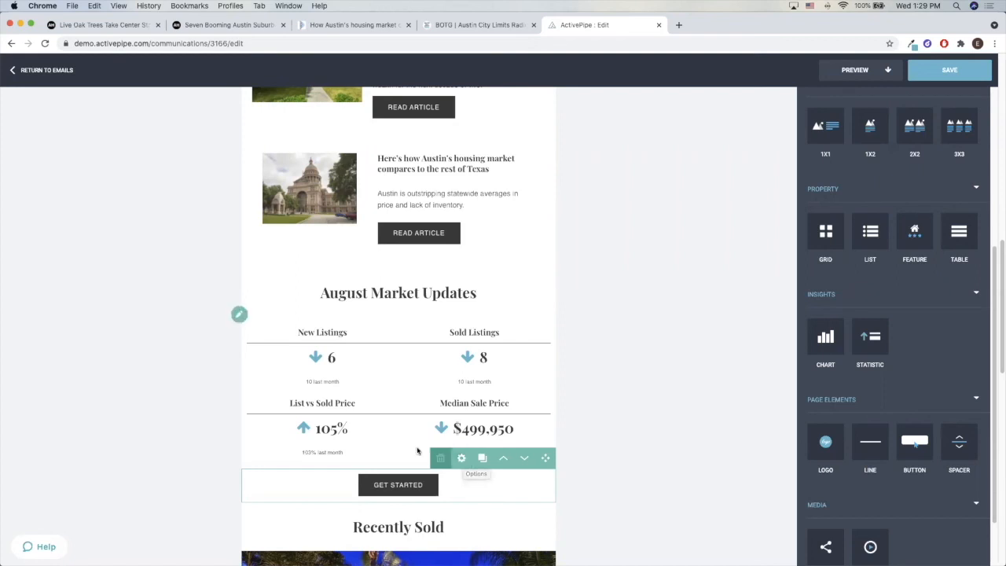
# Explore the Get Started button's Email Address and Landing Page link types and the selectable landing pages, and cancel the settings
pyautogui.scroll(8, 497, 171)
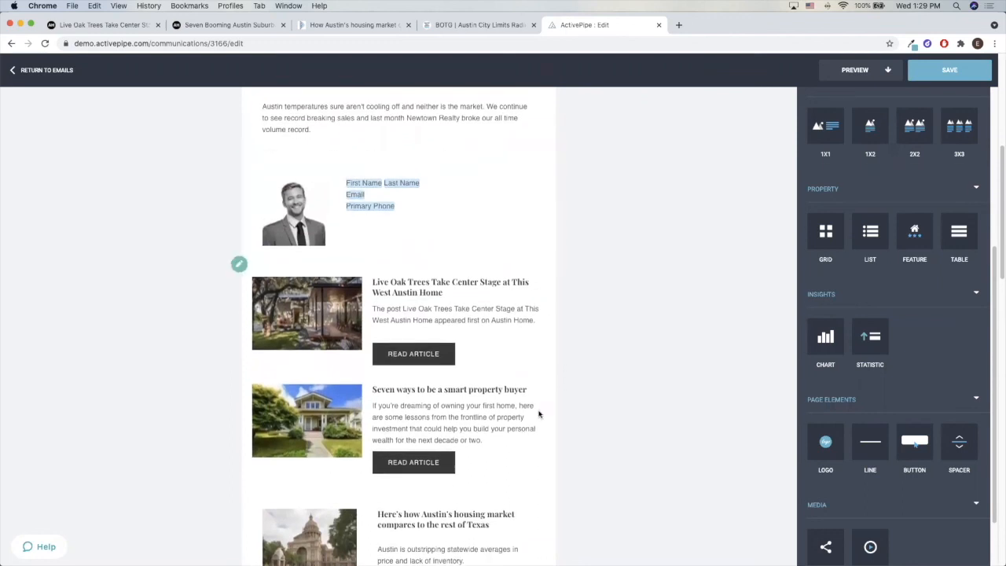
pyautogui.scroll(-5, 538, 472)
pyautogui.scroll(-4, 531, 431)
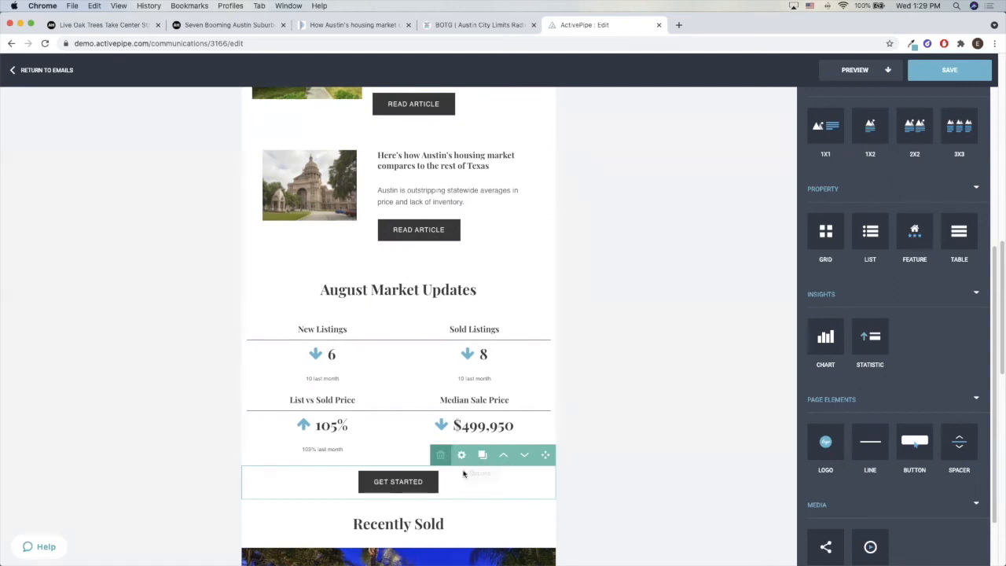
pyautogui.click(462, 458)
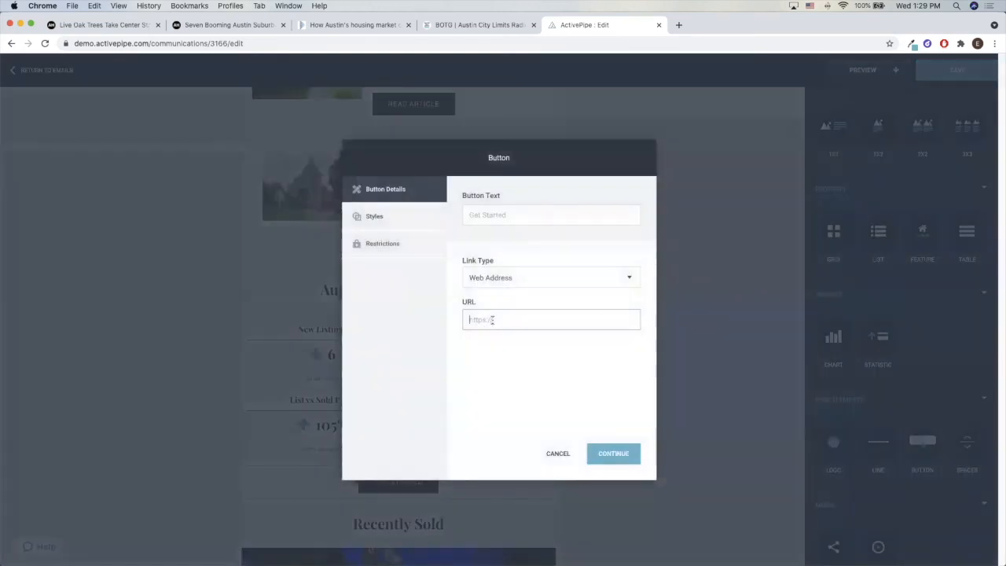
pyautogui.click(515, 279)
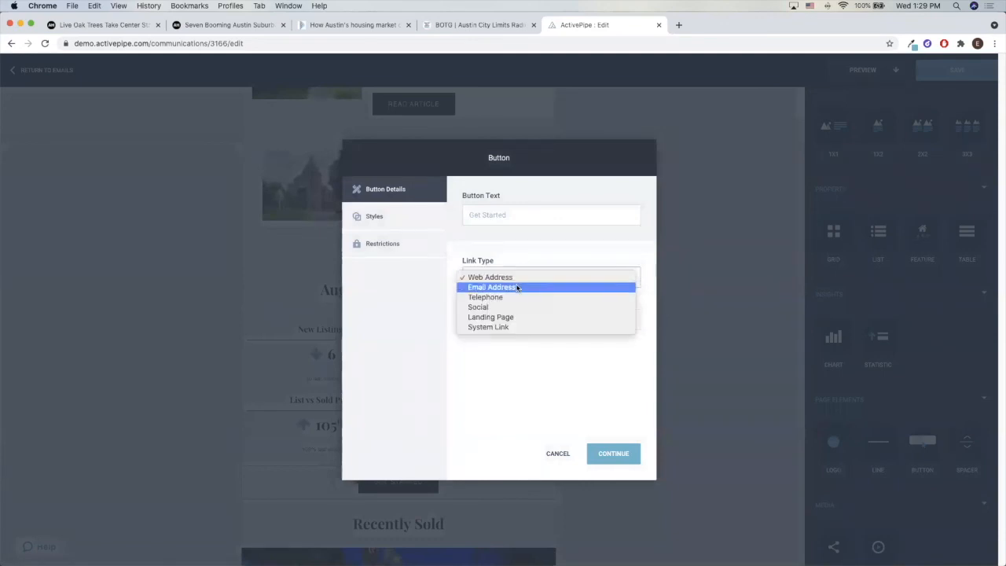
pyautogui.click(515, 286)
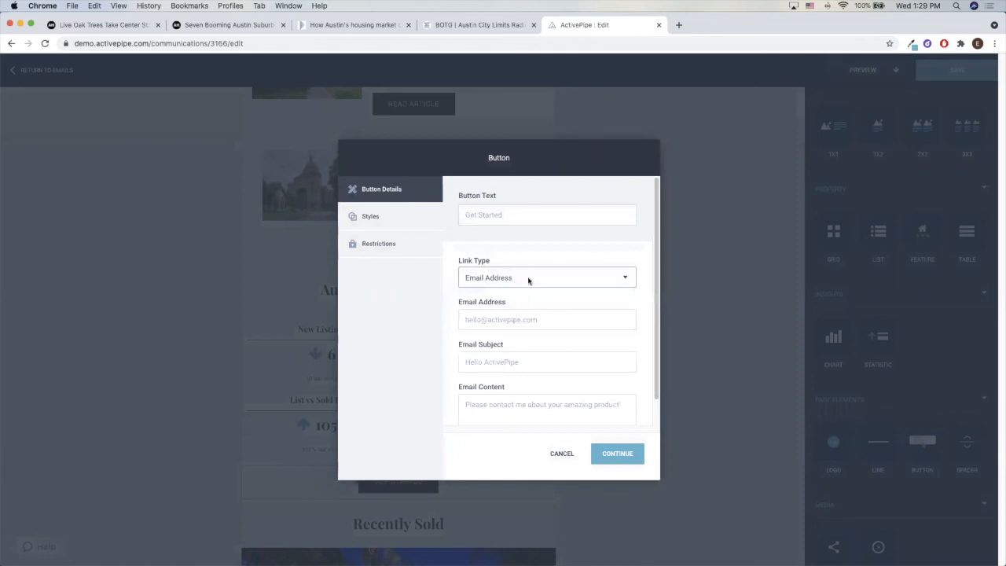
pyautogui.click(532, 284)
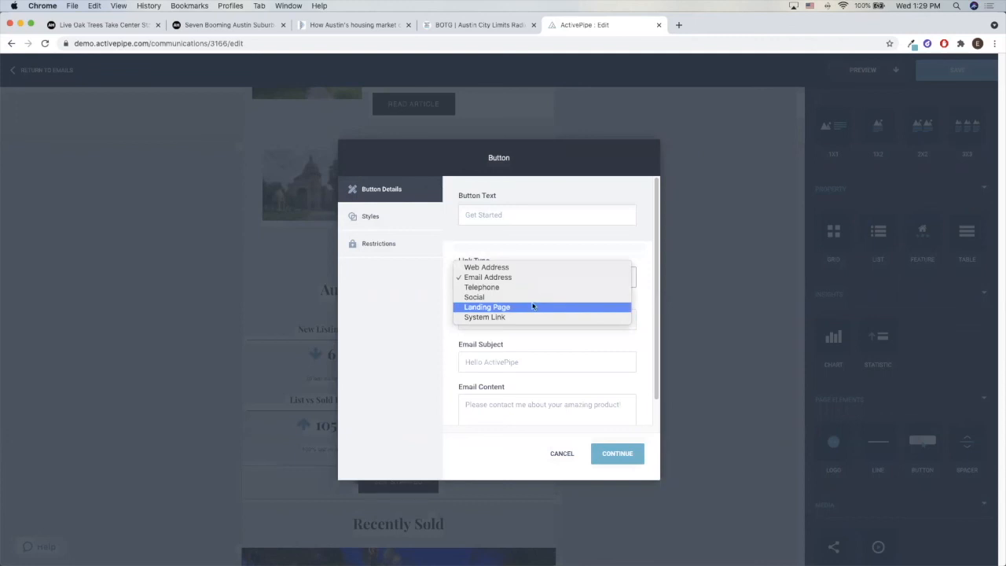
pyautogui.click(533, 307)
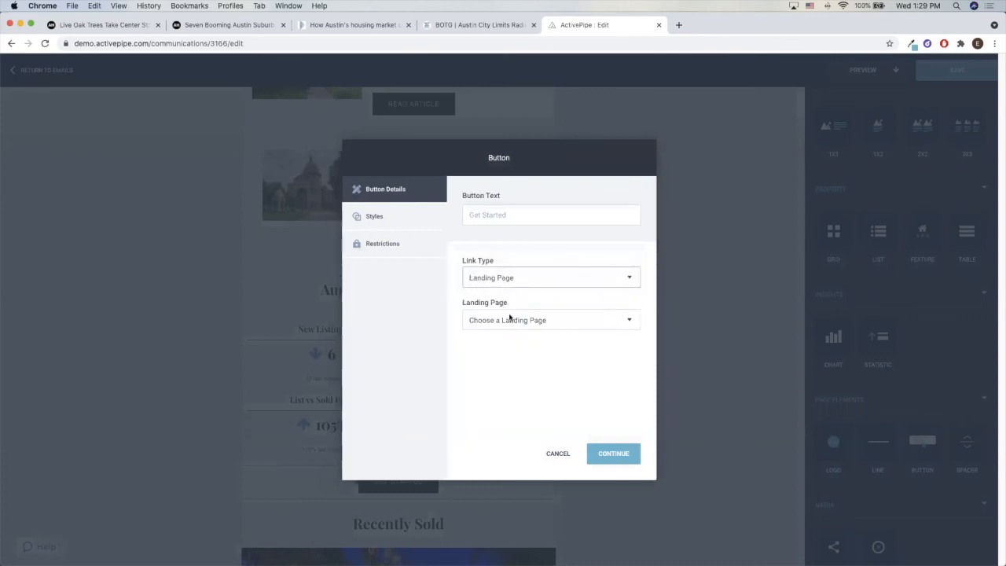
pyautogui.click(509, 318)
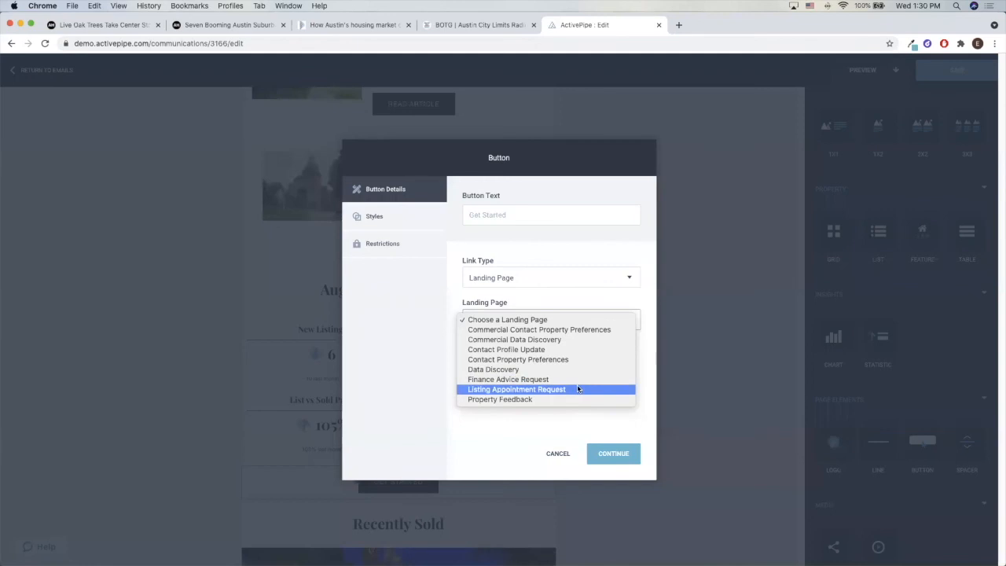
pyautogui.click(552, 455)
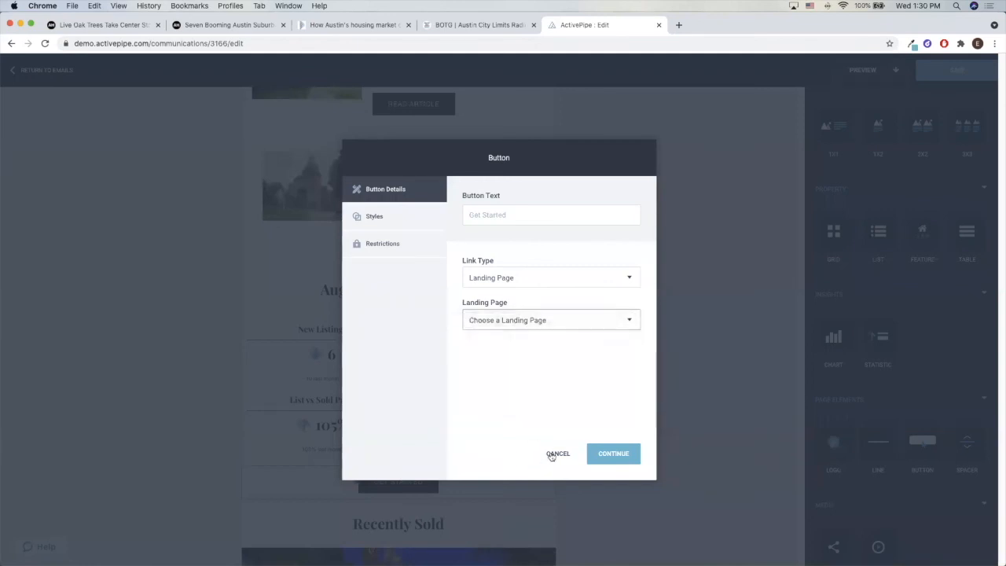
pyautogui.click(557, 453)
# Save the newsletter and review it down to the footer
pyautogui.scroll(5, 561, 445)
pyautogui.click(934, 72)
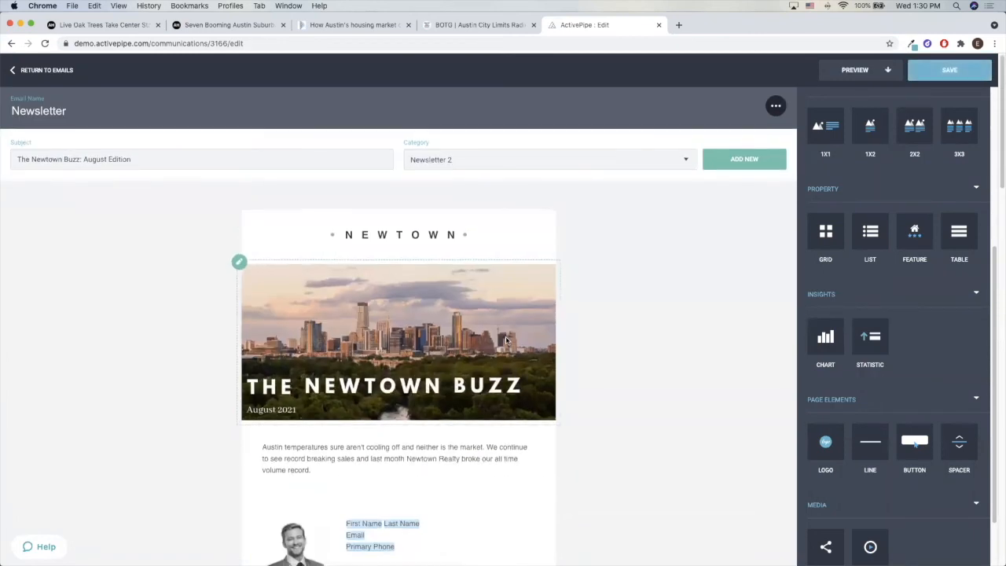
pyautogui.scroll(-10, 505, 340)
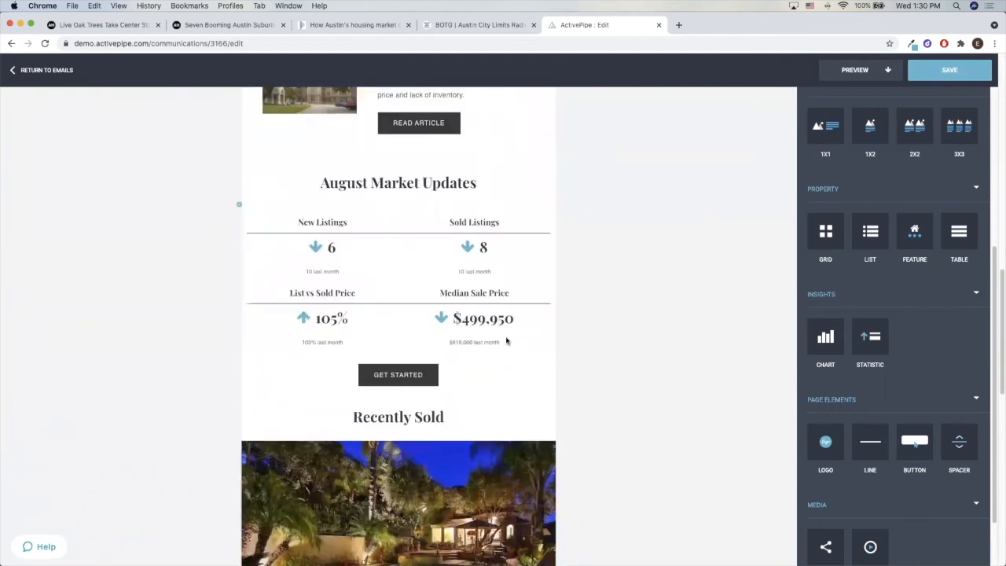
pyautogui.scroll(-4, 506, 339)
pyautogui.scroll(-4, 486, 444)
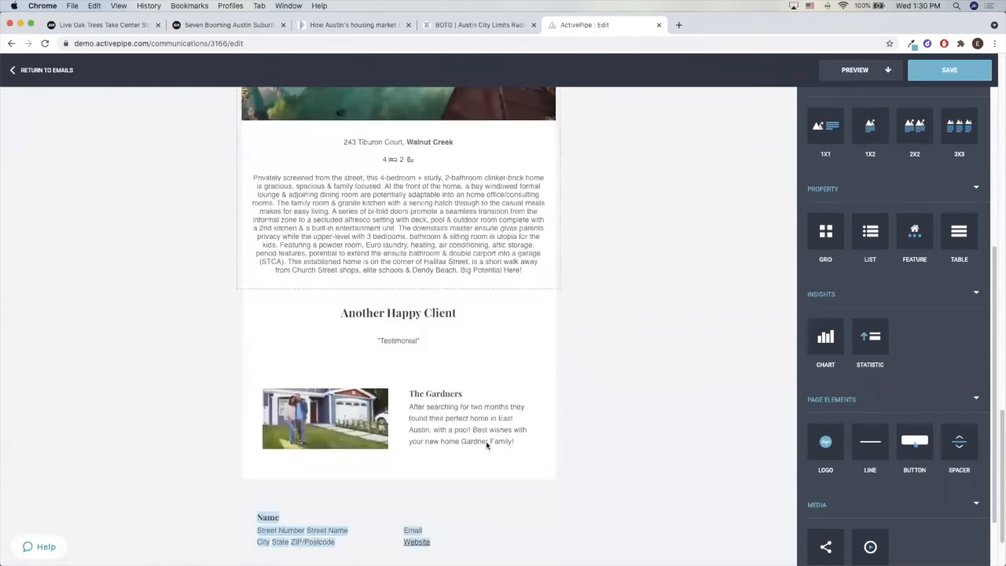
pyautogui.scroll(15, 487, 444)
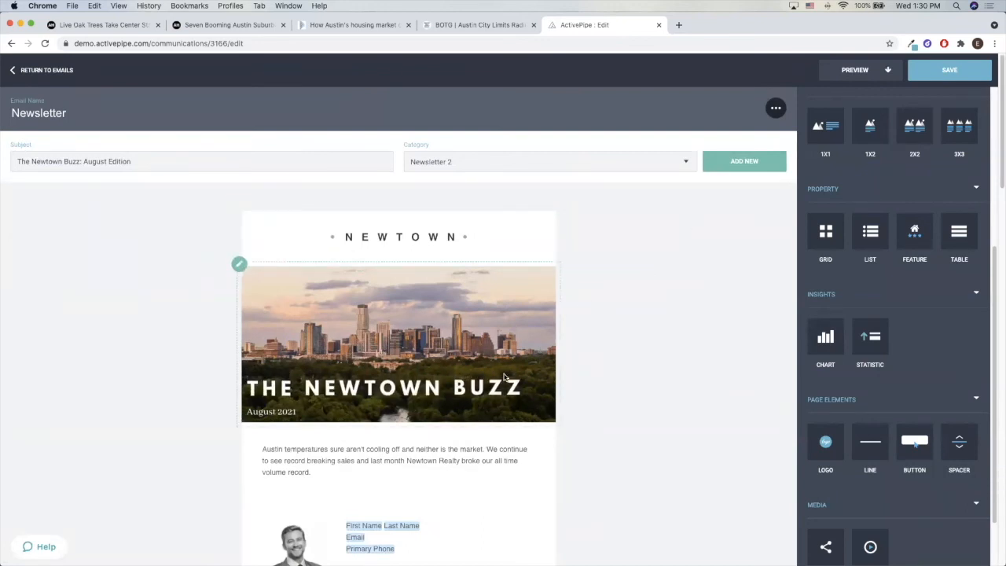
# Open the ActivePipe Support site in a new browser tab and highlight support.activepipe.com in its address
pyautogui.click(679, 25)
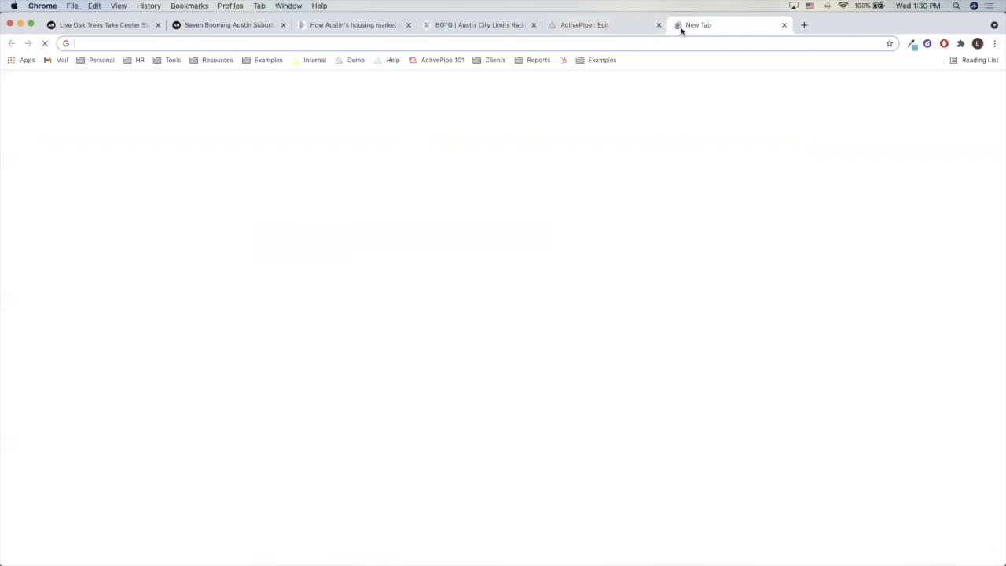
pyautogui.click(389, 61)
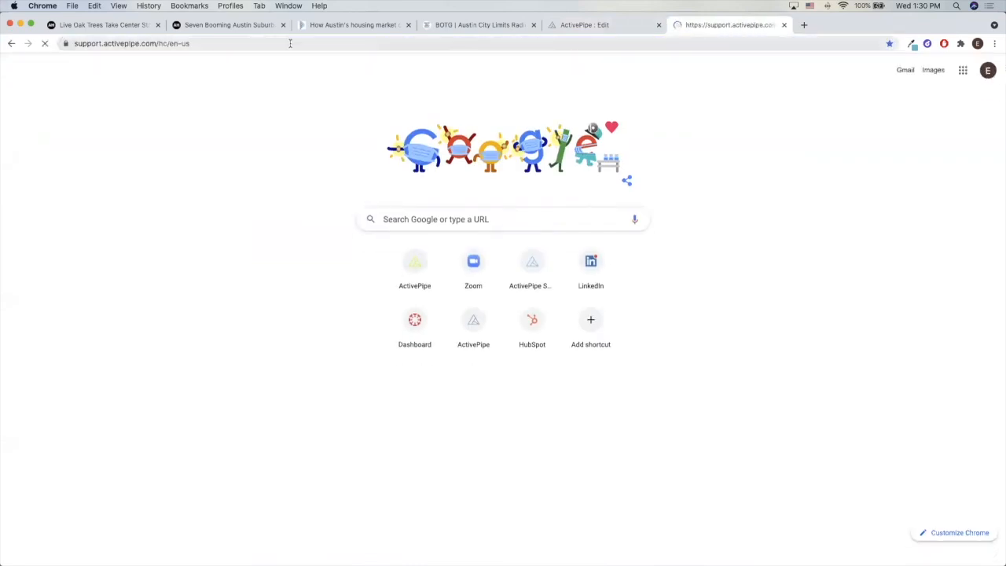
pyautogui.doubleClick(159, 41)
pyautogui.moveTo(181, 43); pyautogui.dragTo(100, 43)
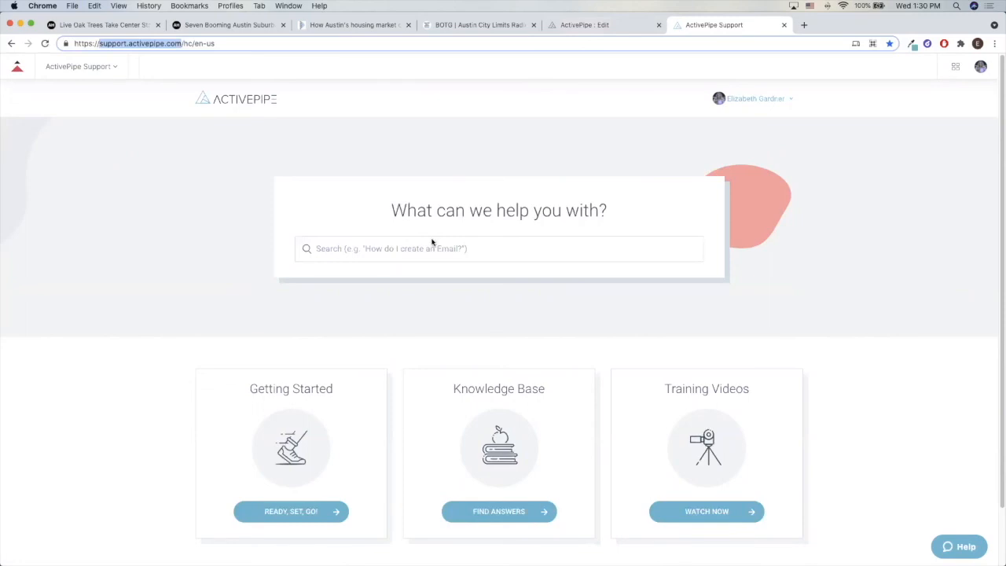
# Search the support site for "upload image", open the "How can I upload images?" article and skim it
pyautogui.click(403, 252)
pyautogui.write('upload image')
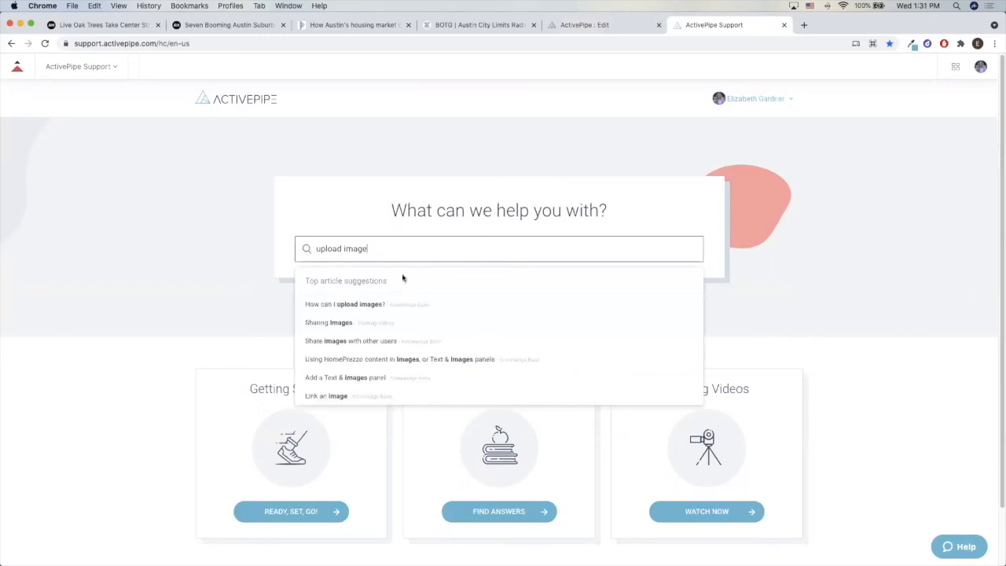
pyautogui.click(383, 305)
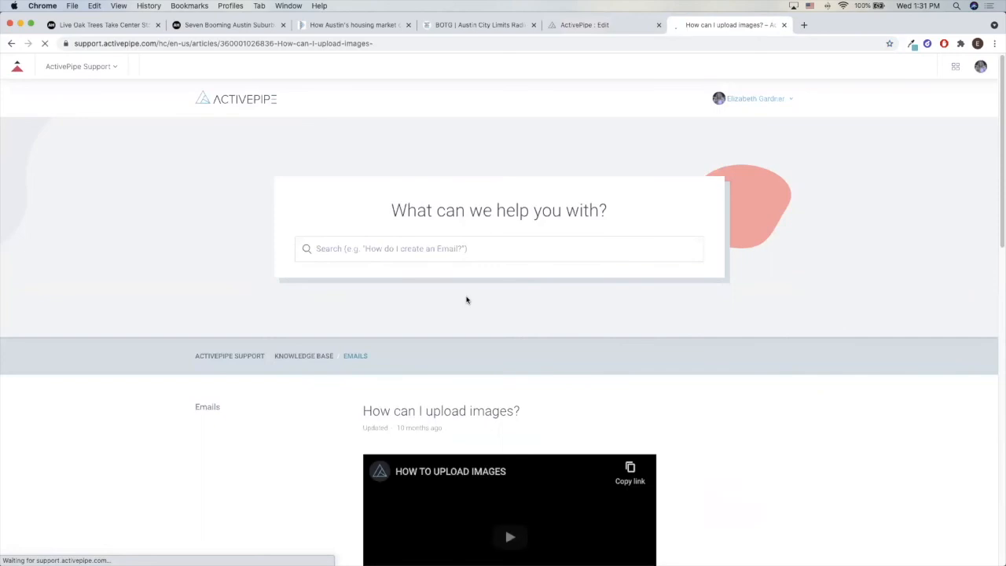
pyautogui.scroll(-3, 466, 301)
pyautogui.scroll(-1, 582, 309)
pyautogui.scroll(-4, 543, 380)
pyautogui.scroll(4, 535, 373)
pyautogui.scroll(3, 536, 374)
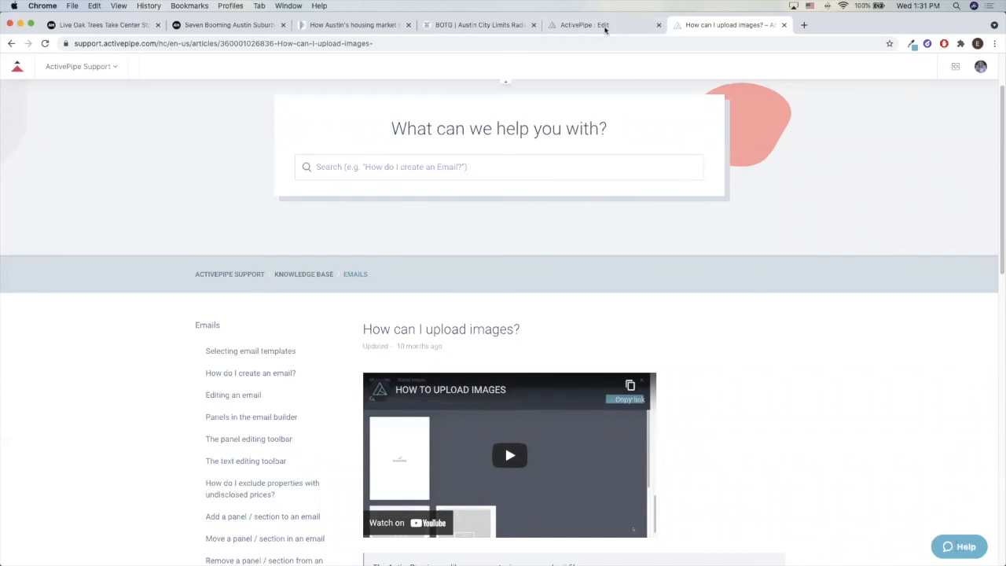
# Return to the newsletter editor, open the ActivePipe Support help chat to view its article suggestions, and minimize it
pyautogui.click(603, 26)
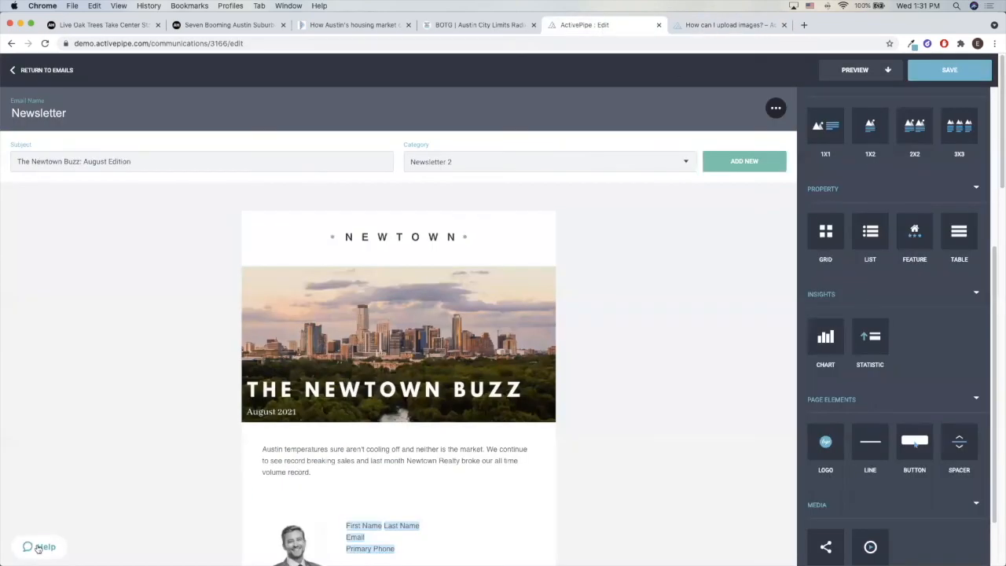
pyautogui.click(38, 548)
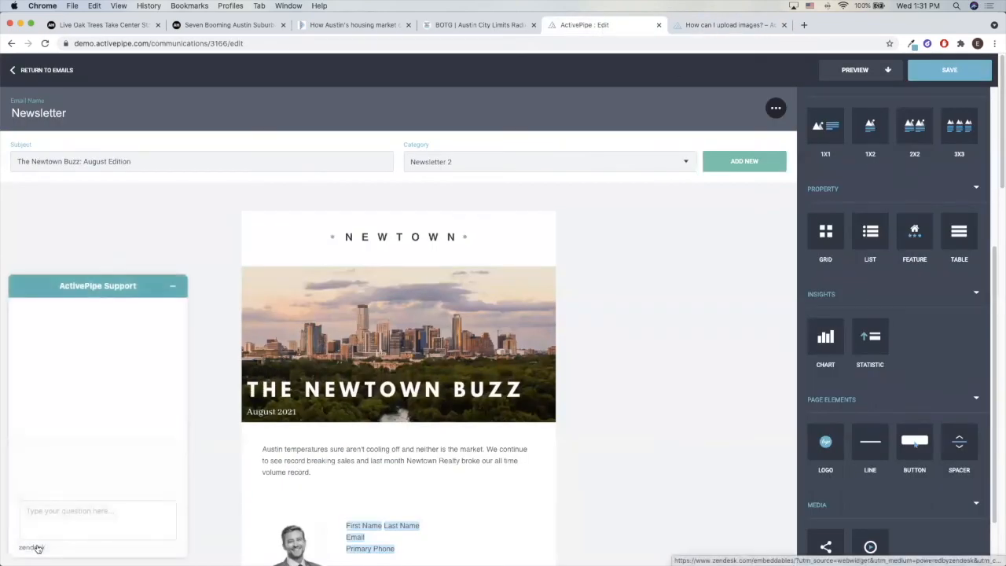
pyautogui.click(52, 511)
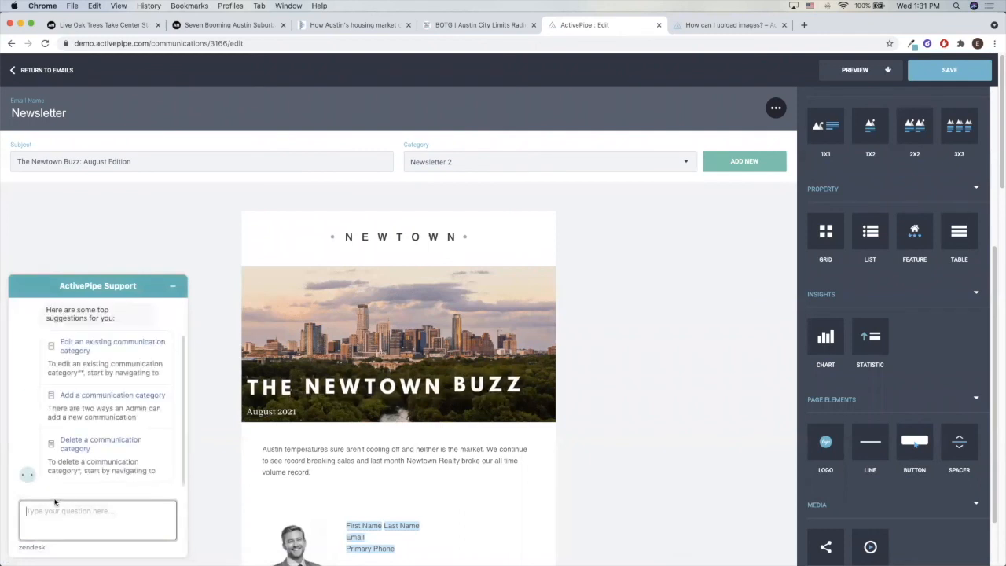
pyautogui.click(173, 289)
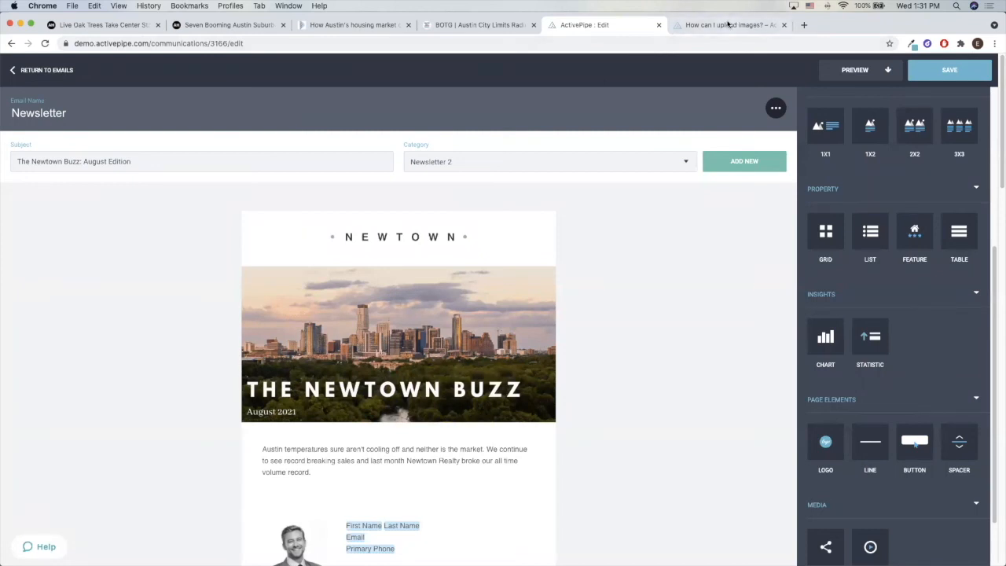
# Go back to the image upload support article and highlight the support.activepipe.com part of its address
pyautogui.click(694, 28)
pyautogui.click(140, 45)
pyautogui.click(151, 45)
pyautogui.moveTo(183, 43); pyautogui.dragTo(95, 44)
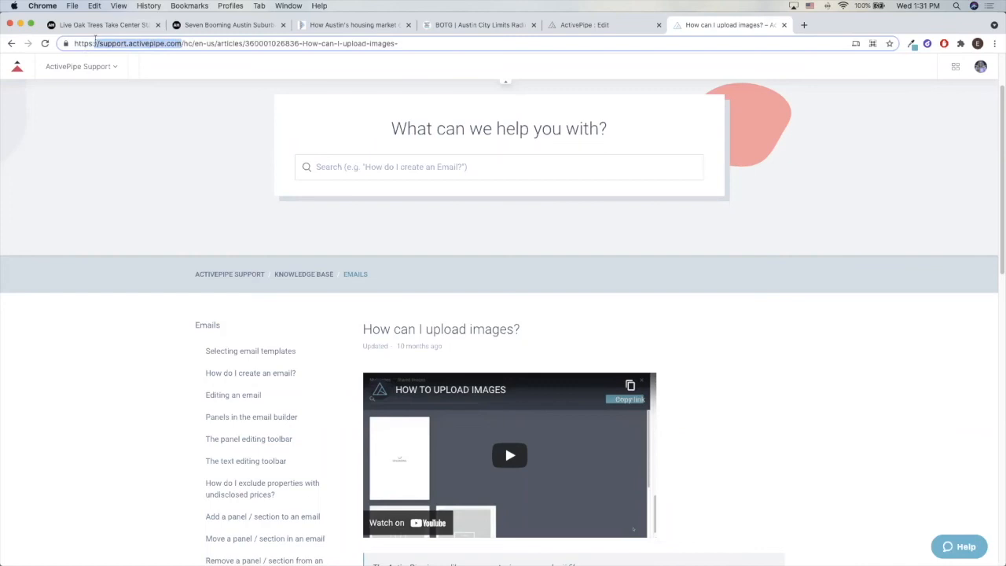
pyautogui.click(212, 132)
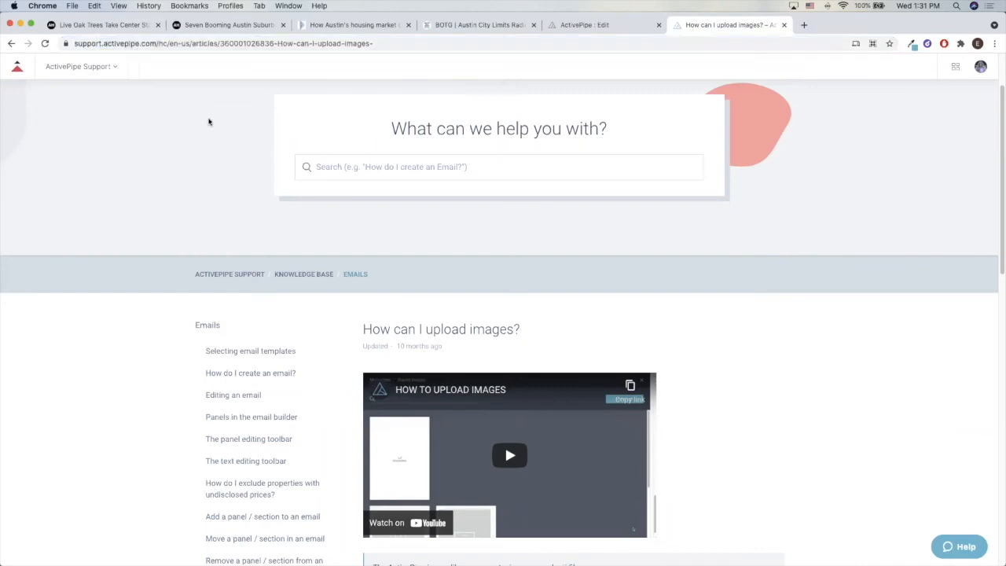